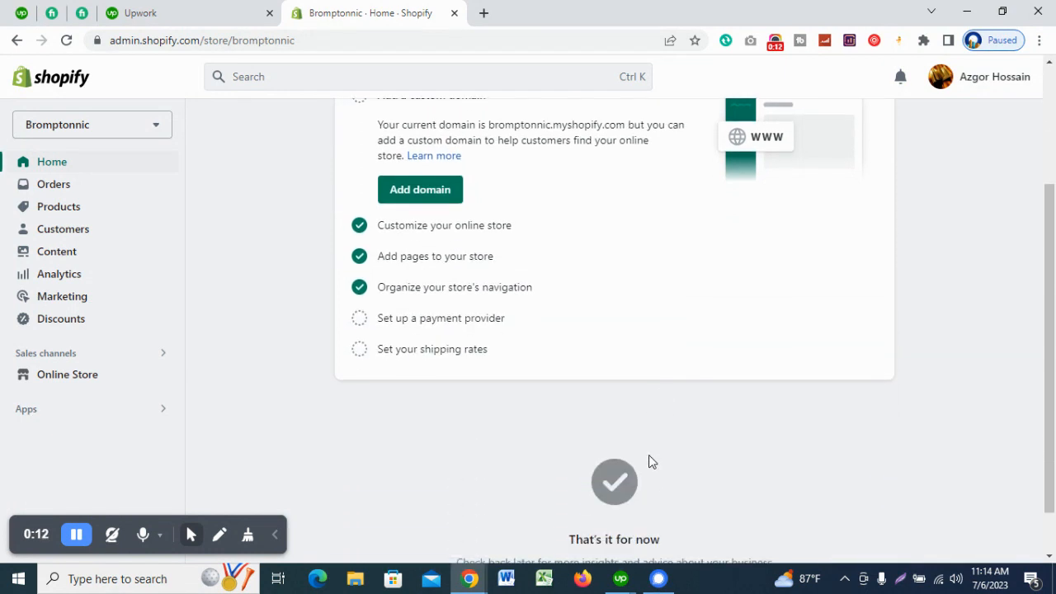
Step: Open the draft Refresh theme last saved on Jun 22 for customizing from the Bromptonnic store's theme library
scroll(650, 460, up, 3)
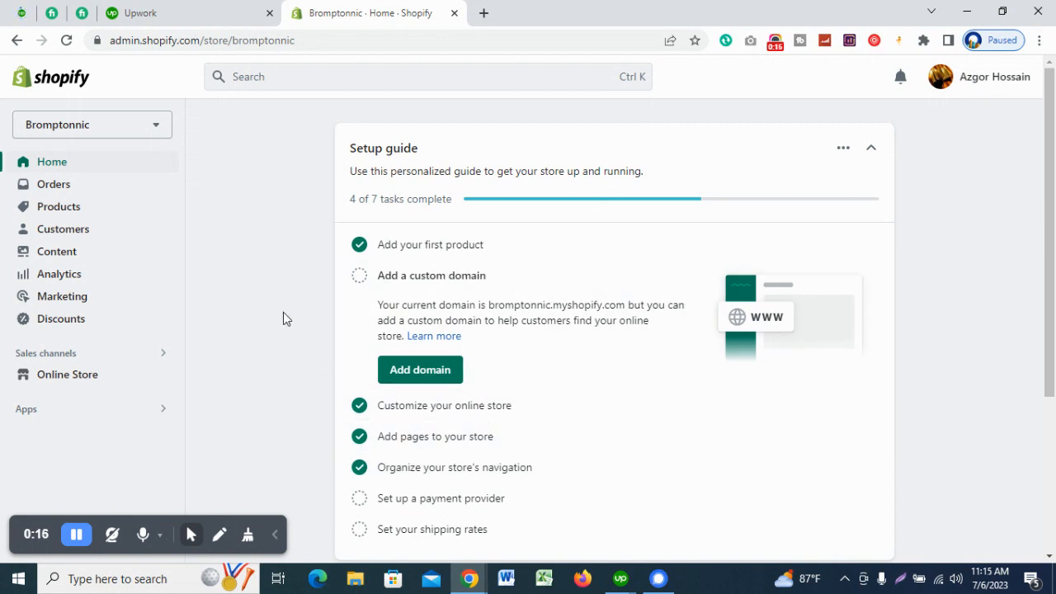
click(113, 375)
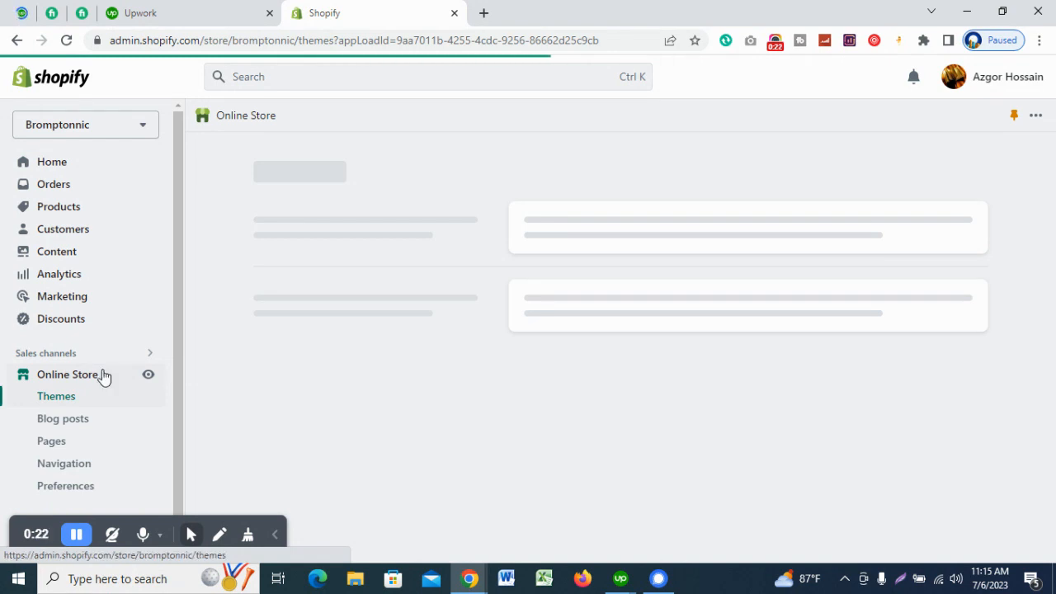
scroll(734, 400, down, 3)
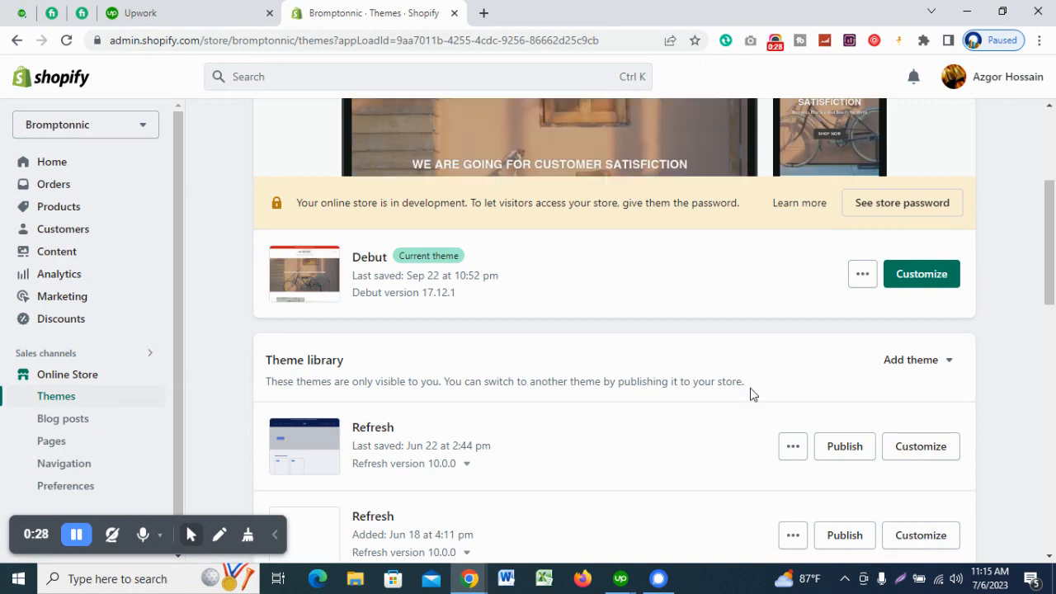
scroll(573, 388, down, 1)
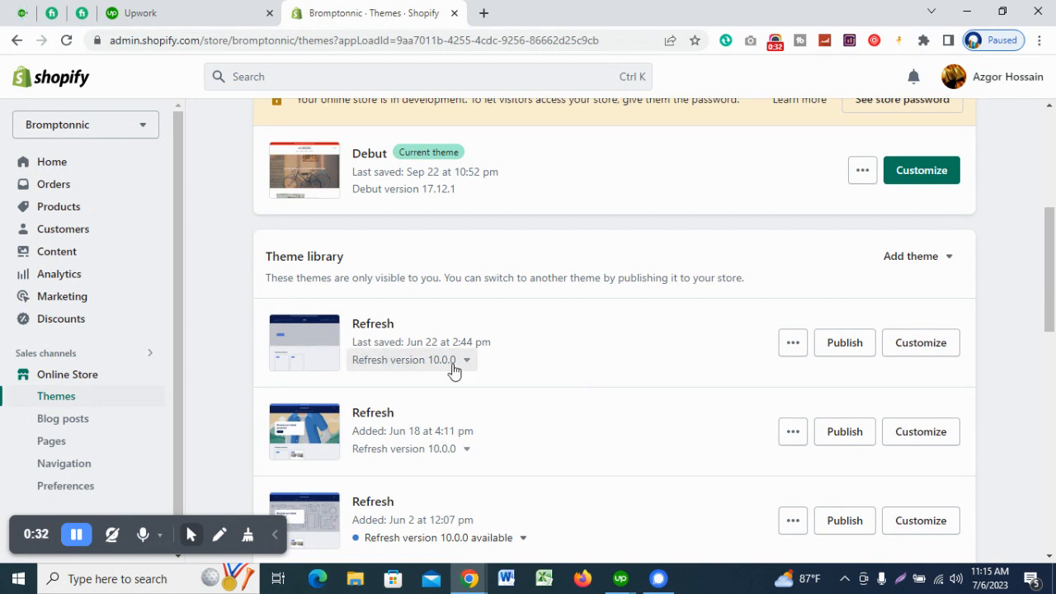
click(948, 349)
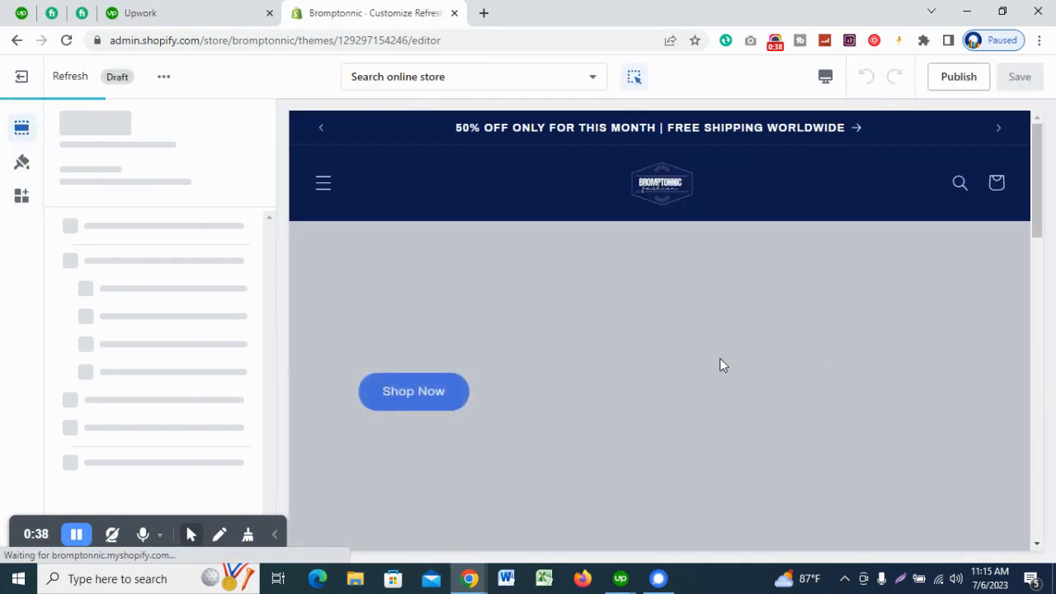
Step: Examine the home page preview of the Refresh theme, from the header and slideshow to the featured products
scroll(725, 341, down, 1)
scroll(725, 343, up, 1)
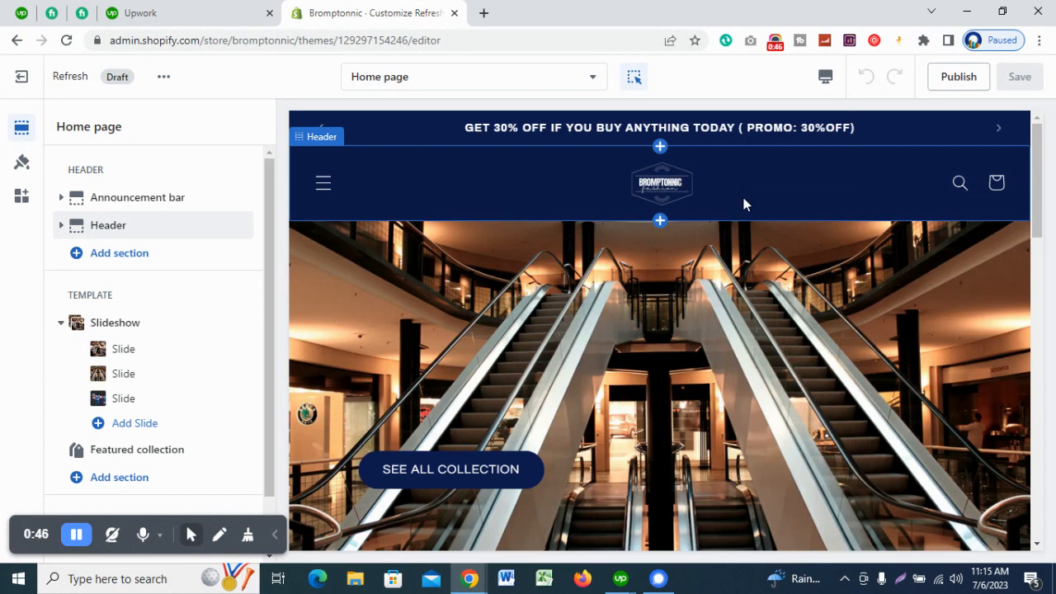
scroll(743, 215, down, 3)
scroll(725, 330, up, 1)
scroll(759, 330, down, 1)
scroll(812, 293, down, 6)
scroll(666, 363, down, 5)
scroll(671, 364, up, 2)
scroll(671, 364, up, 8)
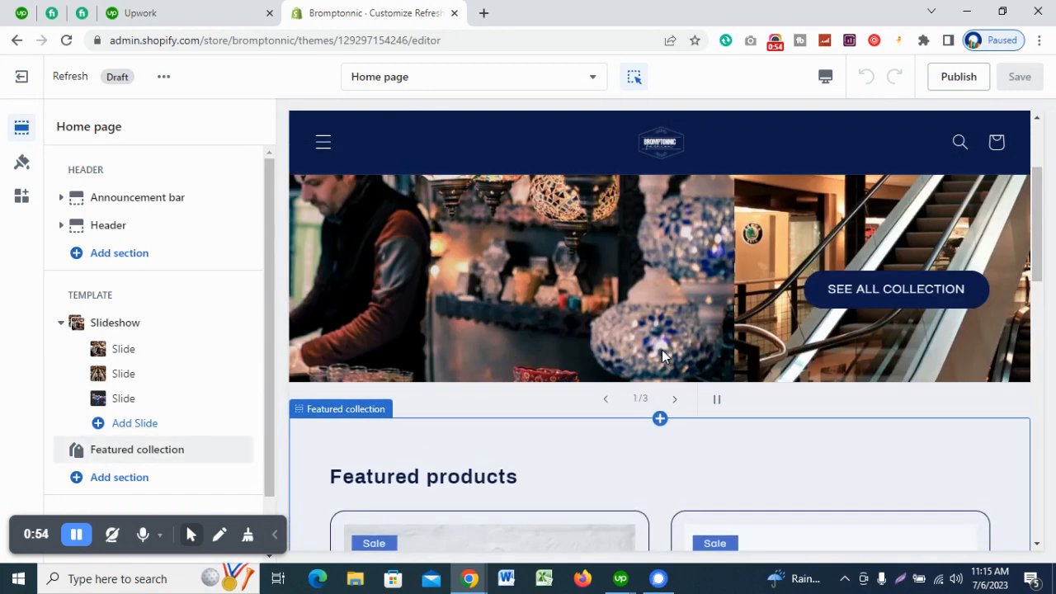
scroll(662, 350, up, 2)
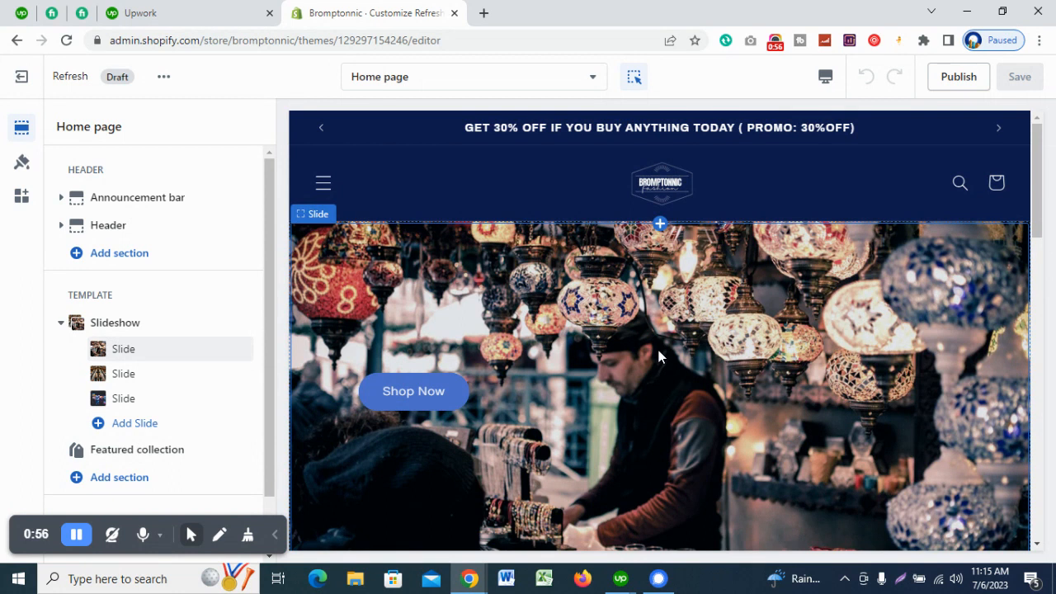
Step: Try to open the bookmarked Sidewalk Shopify store in a new browser tab
click(483, 12)
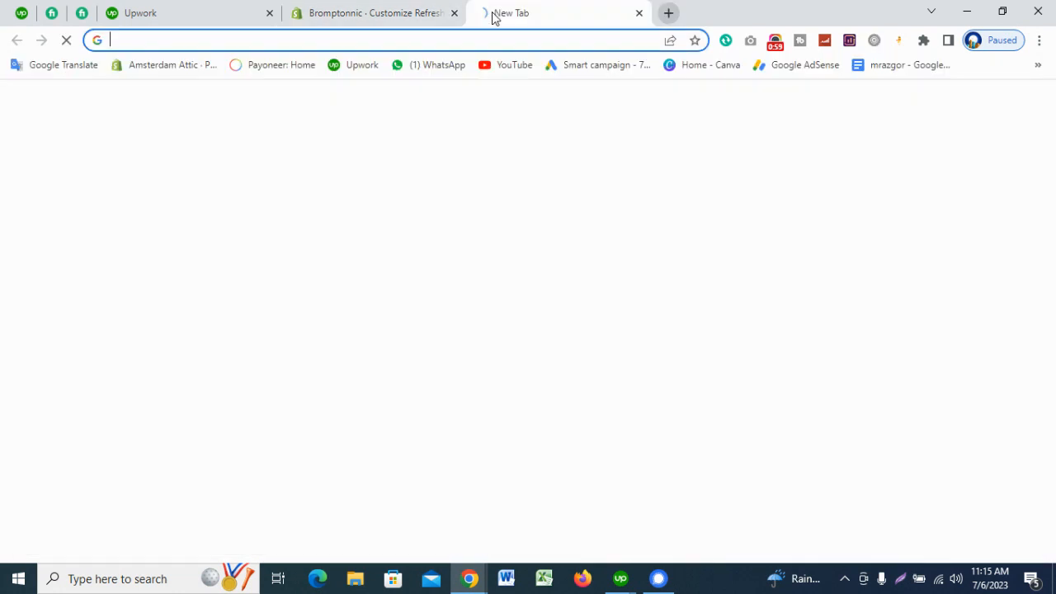
click(1038, 64)
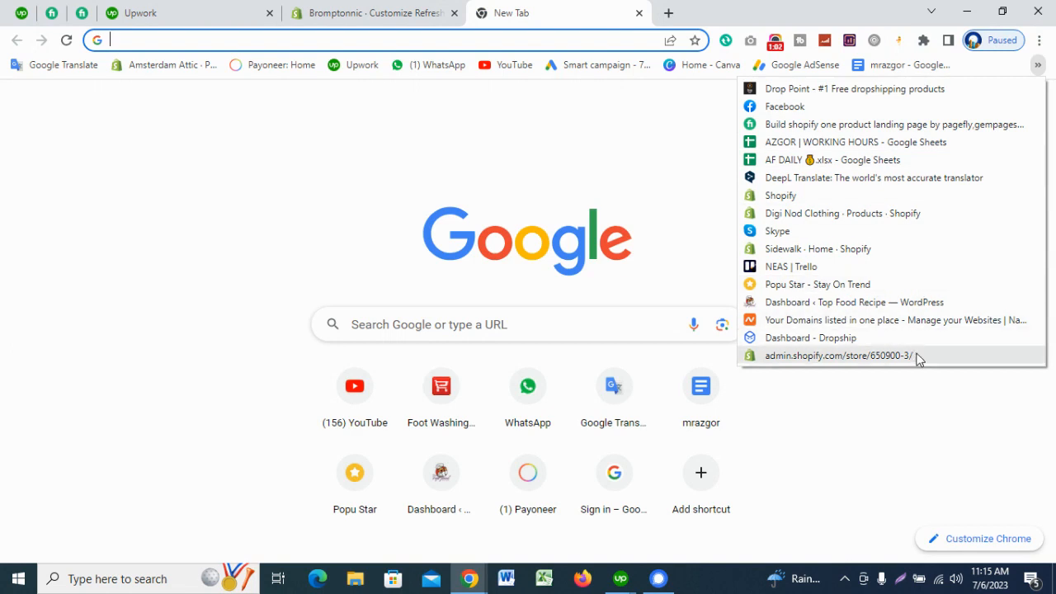
click(890, 249)
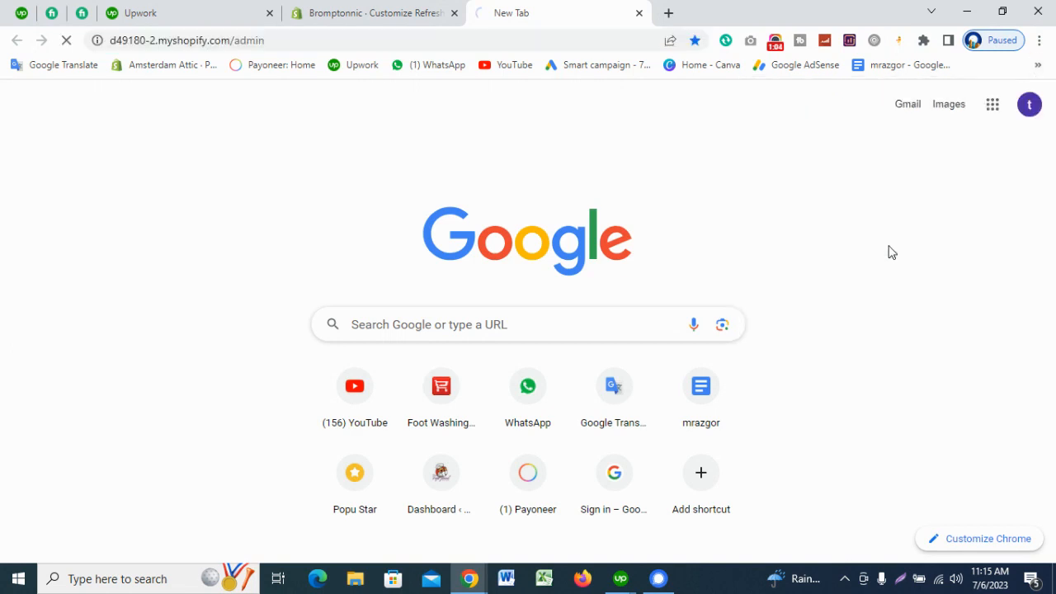
click(668, 13)
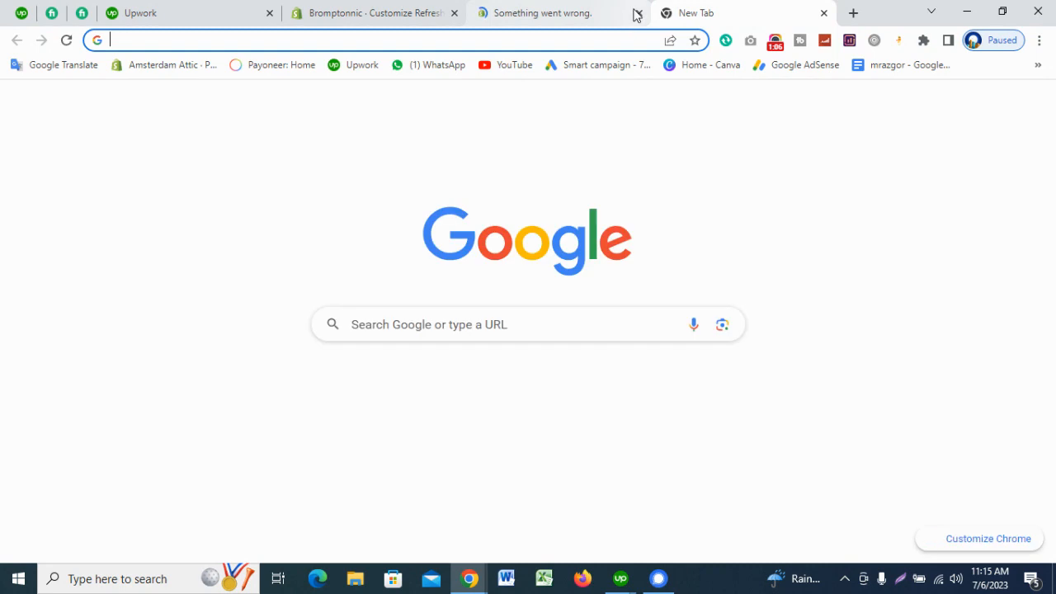
click(638, 13)
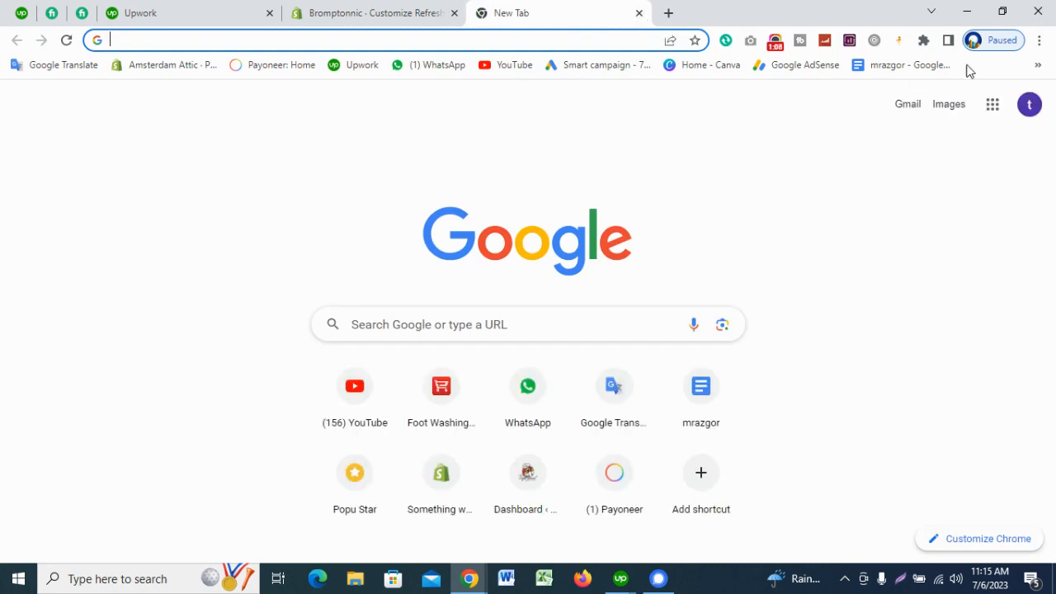
Step: Open the bookmarked Digi Nod Clothing products page and look through the store's product list
click(1038, 66)
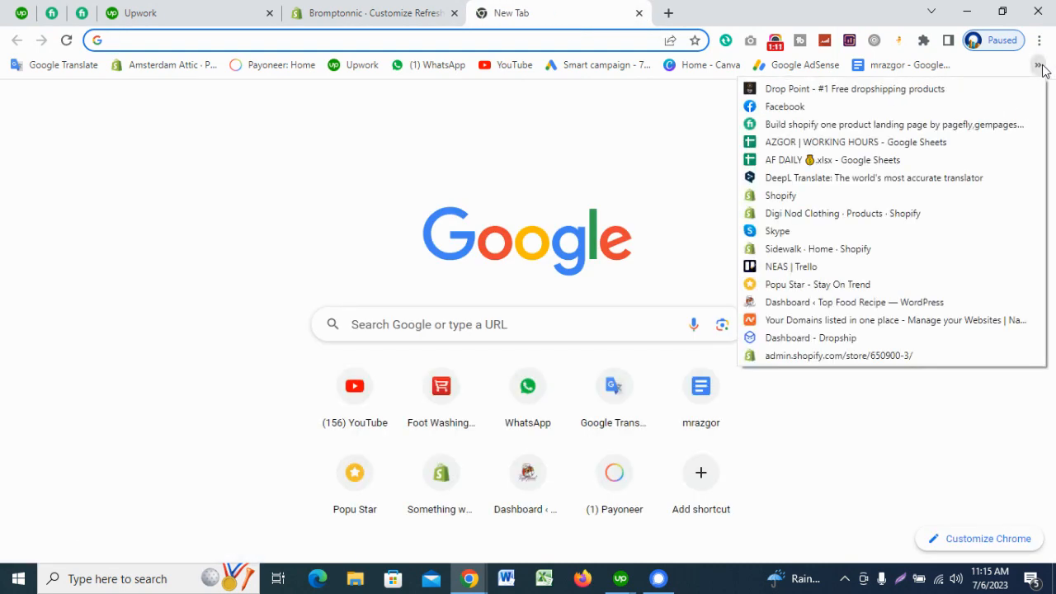
click(948, 213)
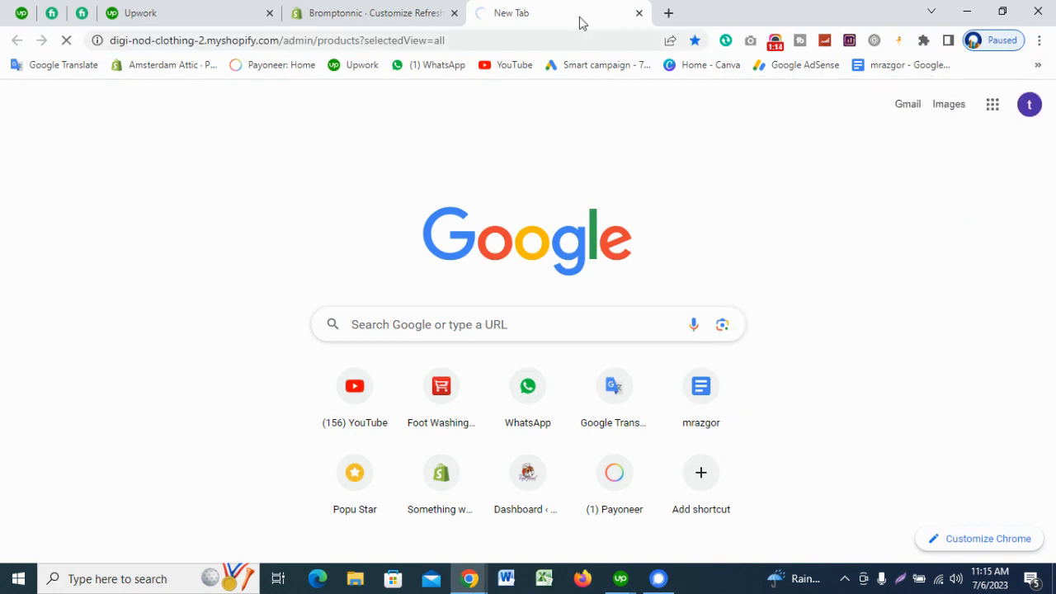
click(396, 10)
click(518, 10)
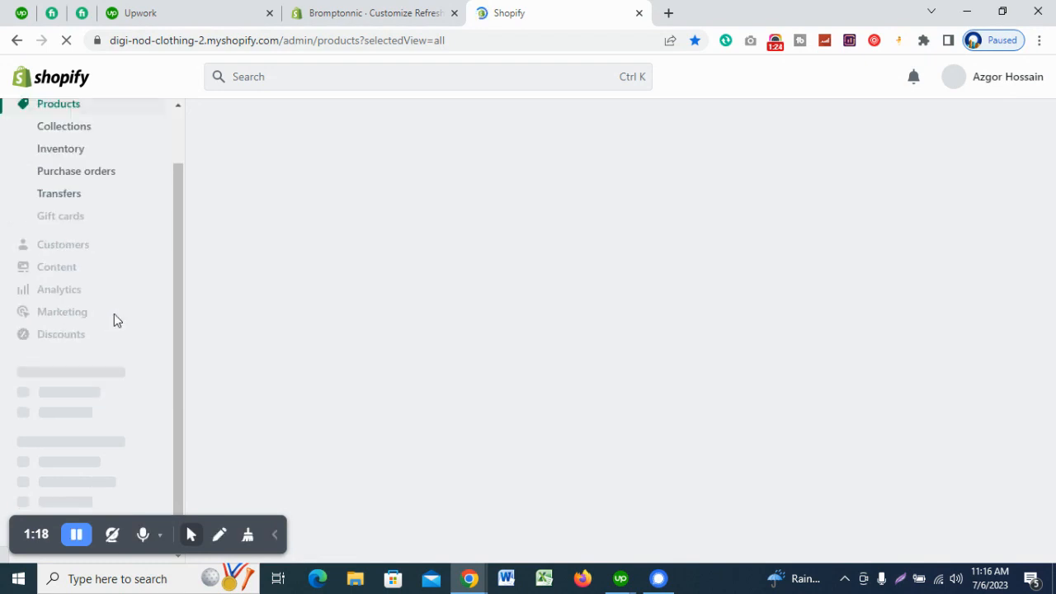
scroll(429, 335, down, 1)
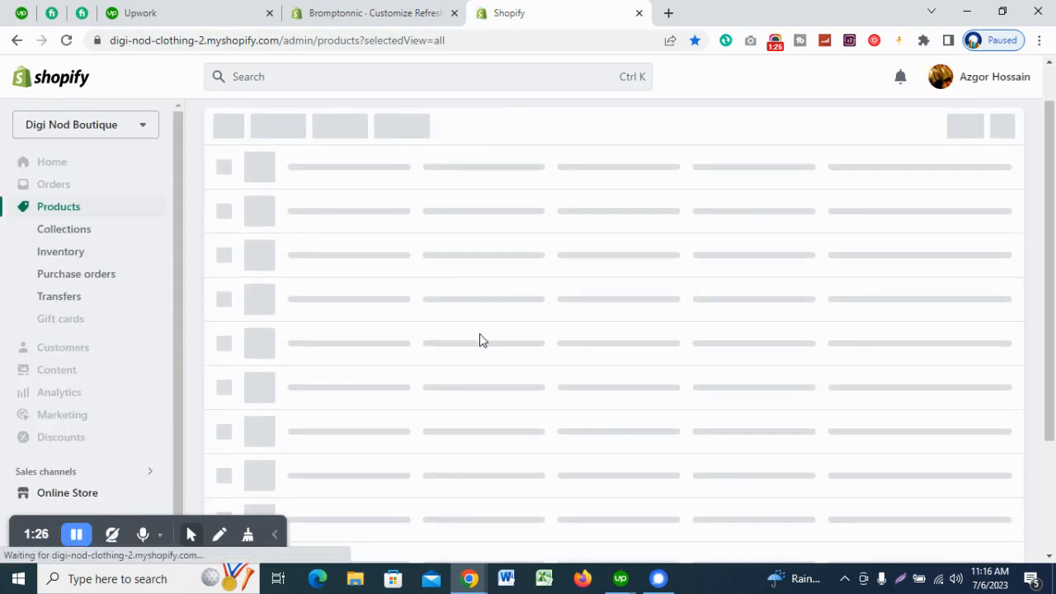
scroll(483, 340, down, 3)
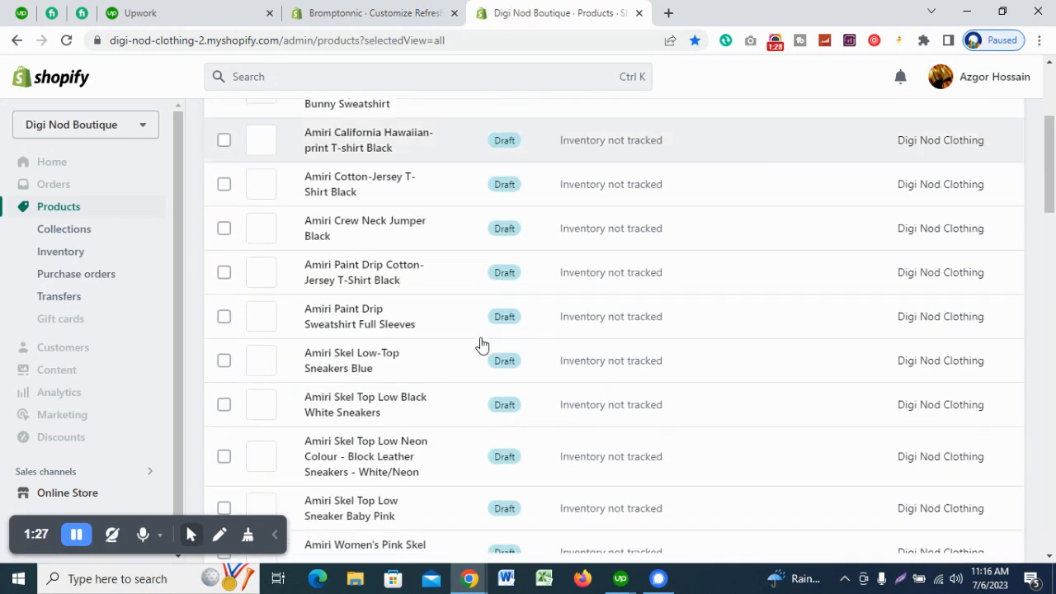
scroll(482, 346, up, 3)
scroll(481, 344, down, 10)
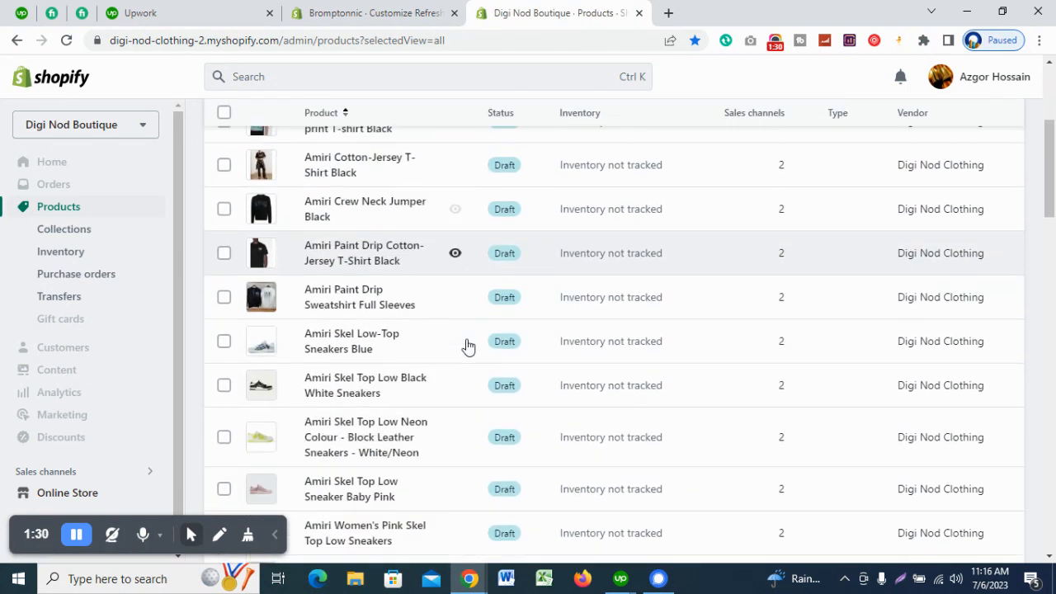
scroll(468, 347, down, 7)
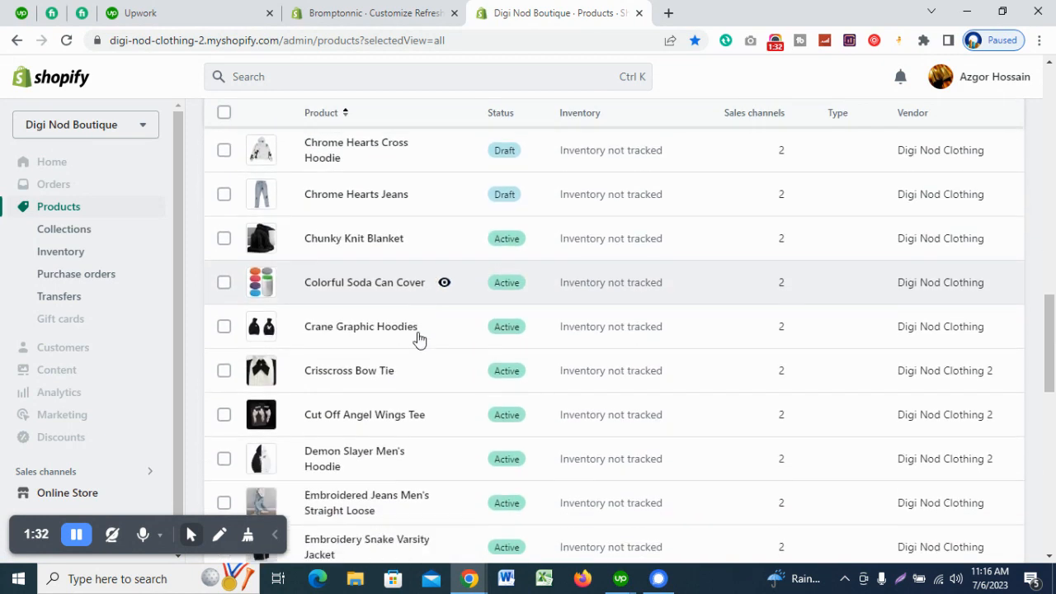
Step: Open the Hoodies collection from the store's list of collections
click(100, 237)
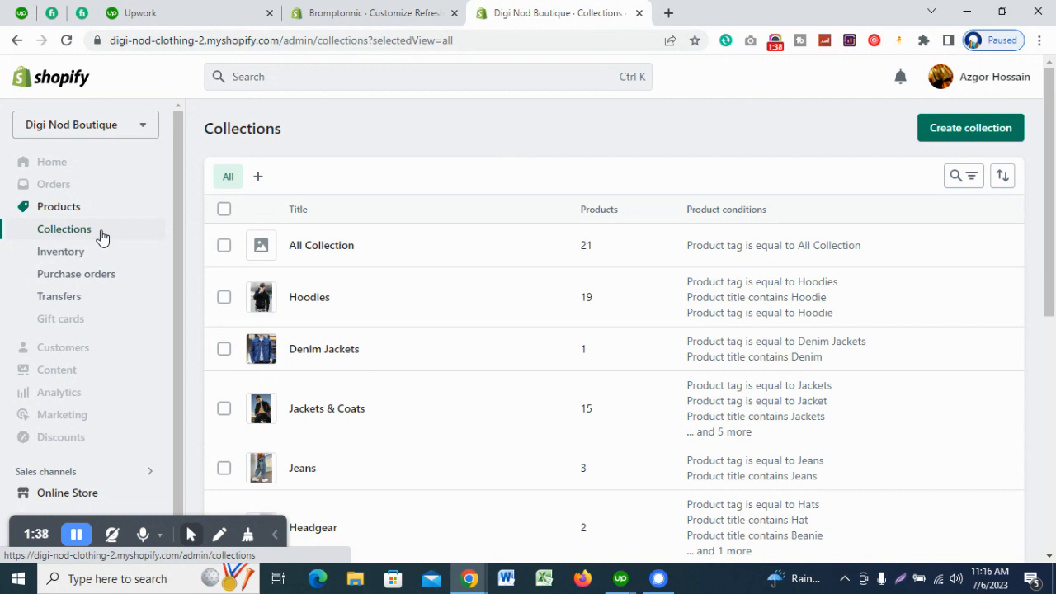
scroll(349, 278, down, 2)
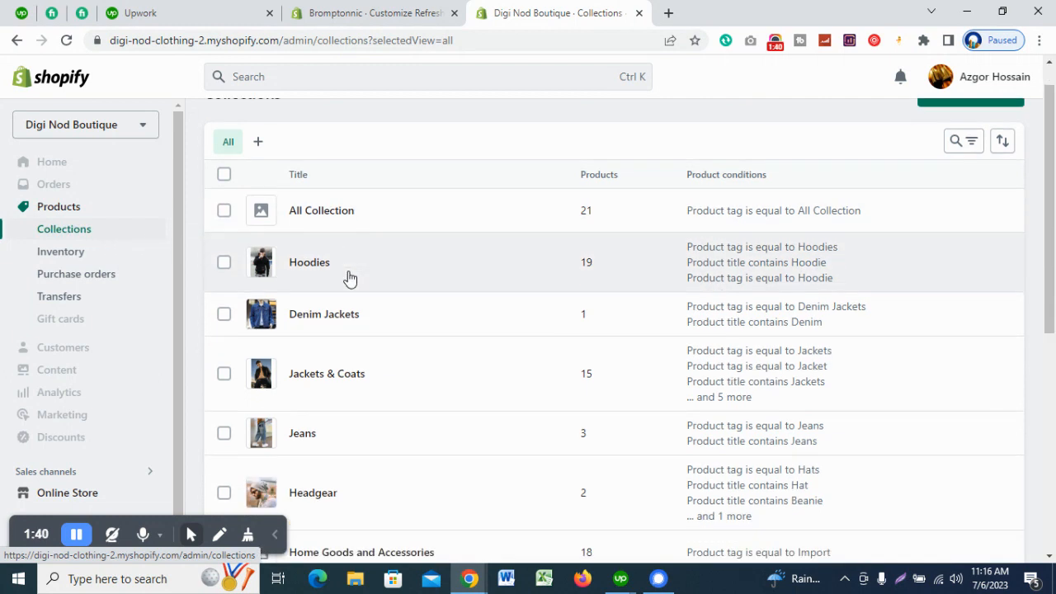
scroll(367, 225, up, 1)
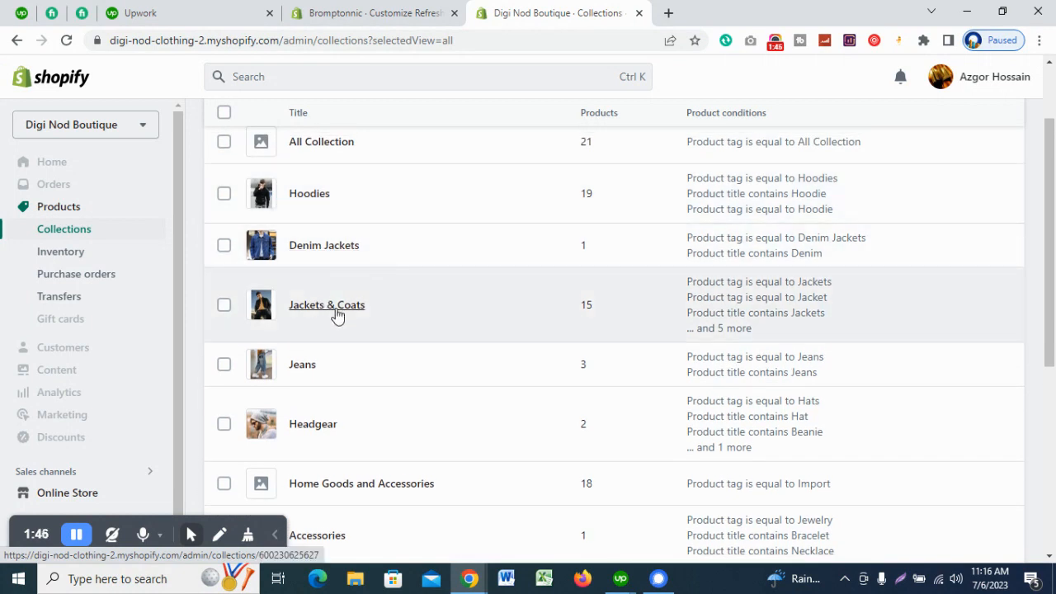
click(300, 197)
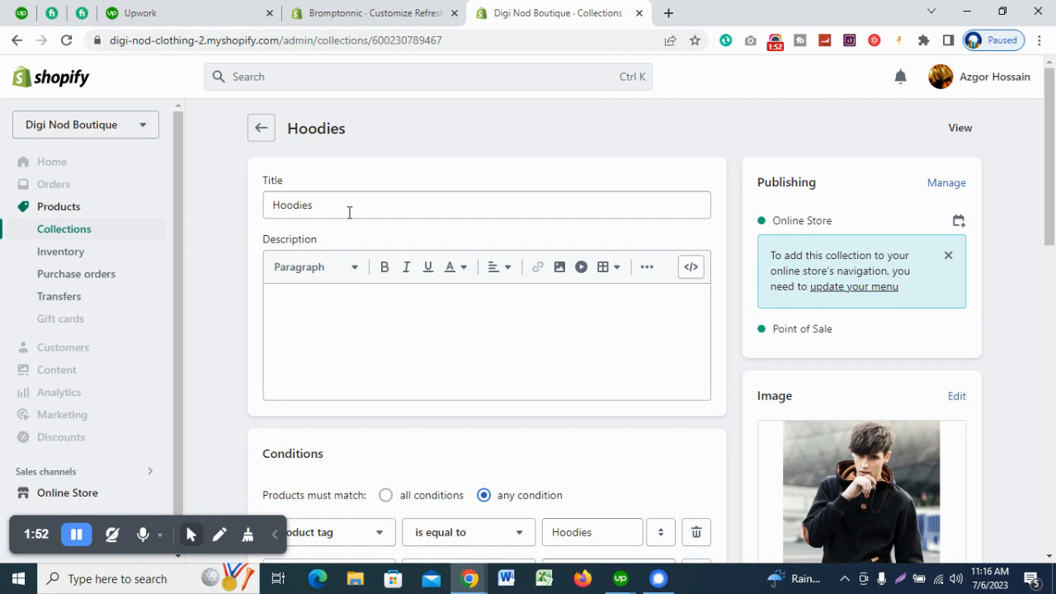
Step: Examine the Hoodies collection's matching conditions, its assigned products and the collection image
scroll(535, 245, down, 5)
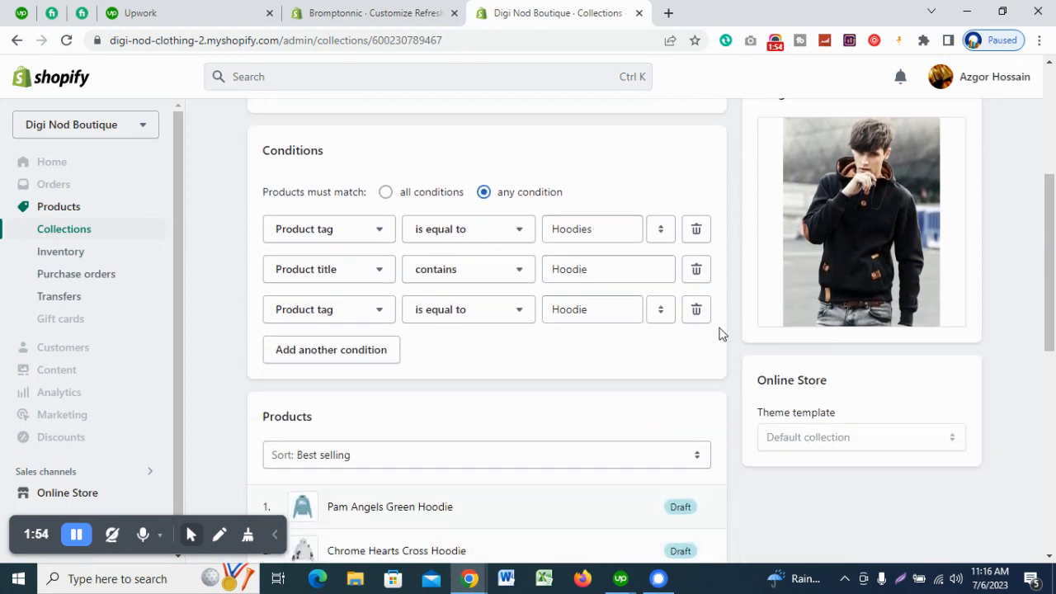
scroll(403, 306, up, 1)
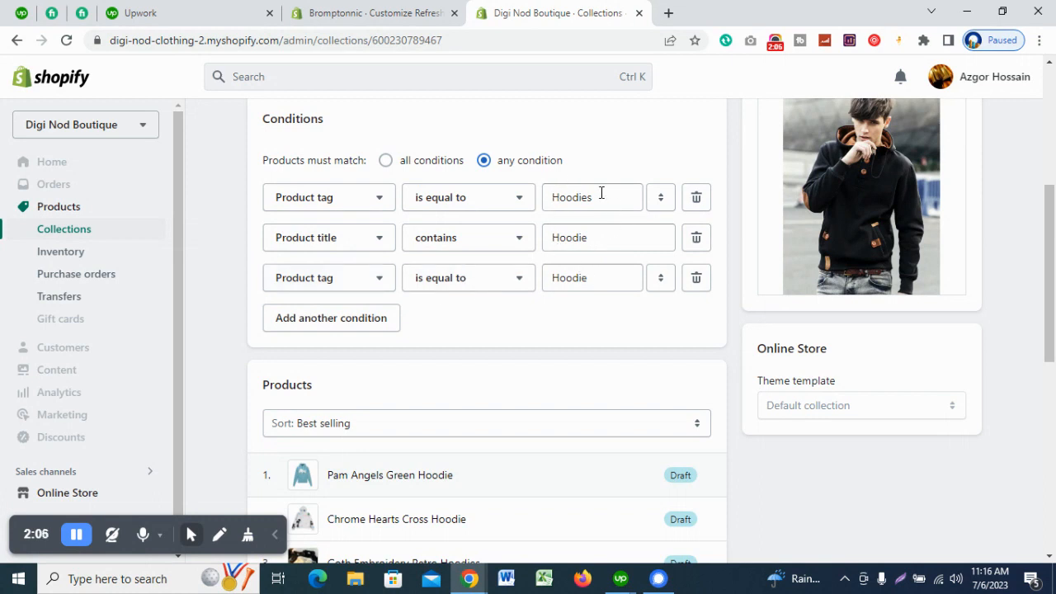
scroll(585, 342, down, 2)
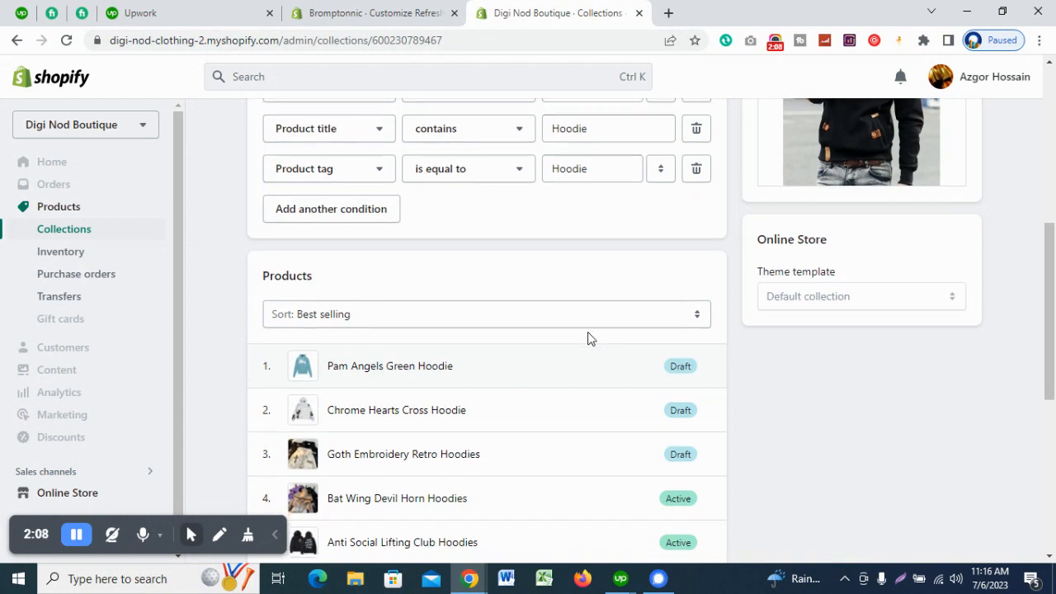
scroll(590, 334, down, 5)
scroll(796, 282, up, 7)
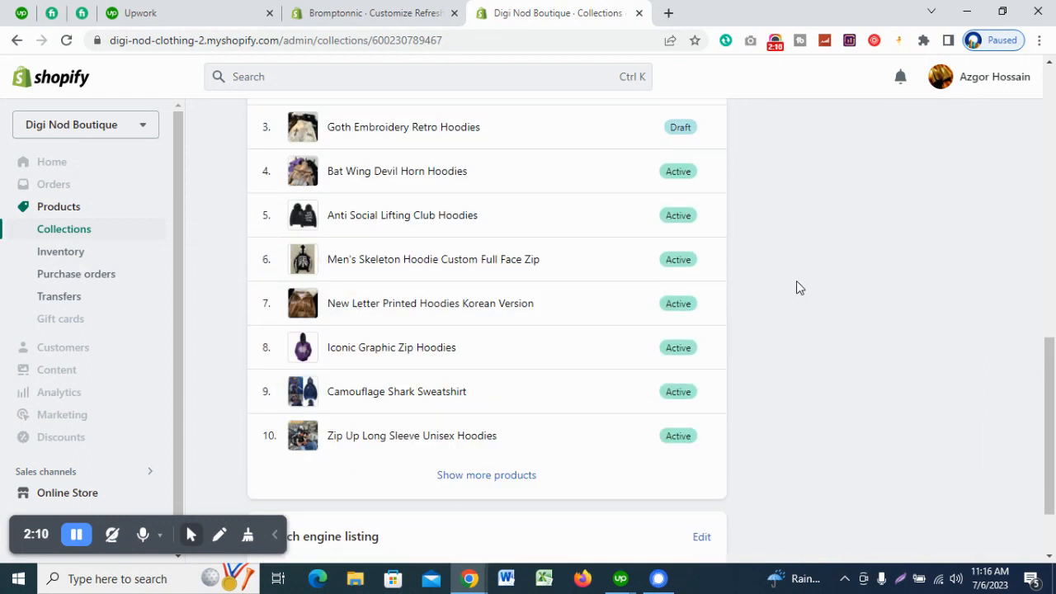
scroll(893, 285, up, 1)
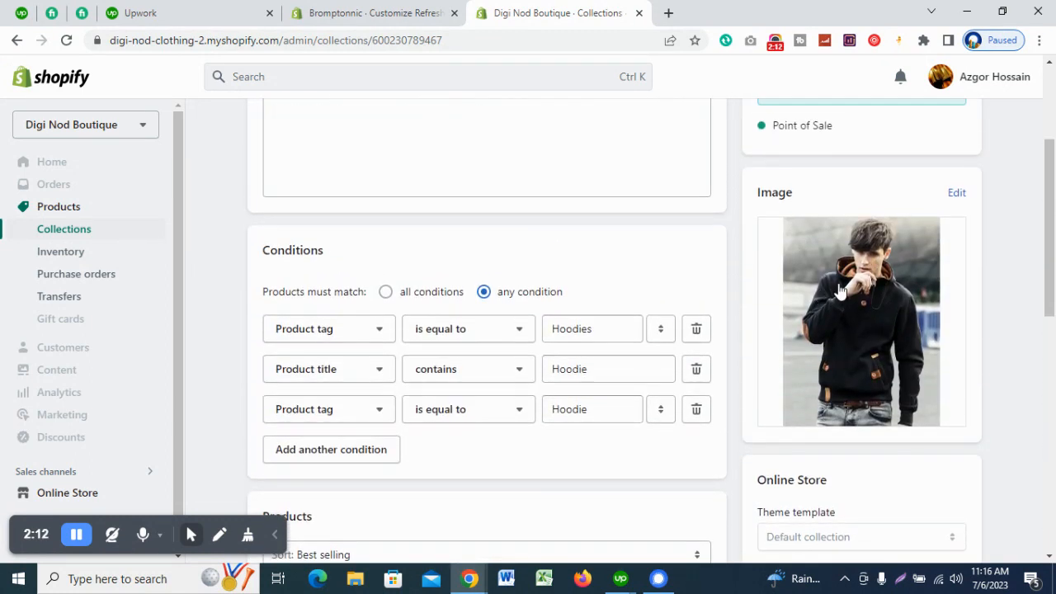
scroll(819, 330, up, 2)
scroll(478, 297, down, 1)
scroll(159, 355, down, 1)
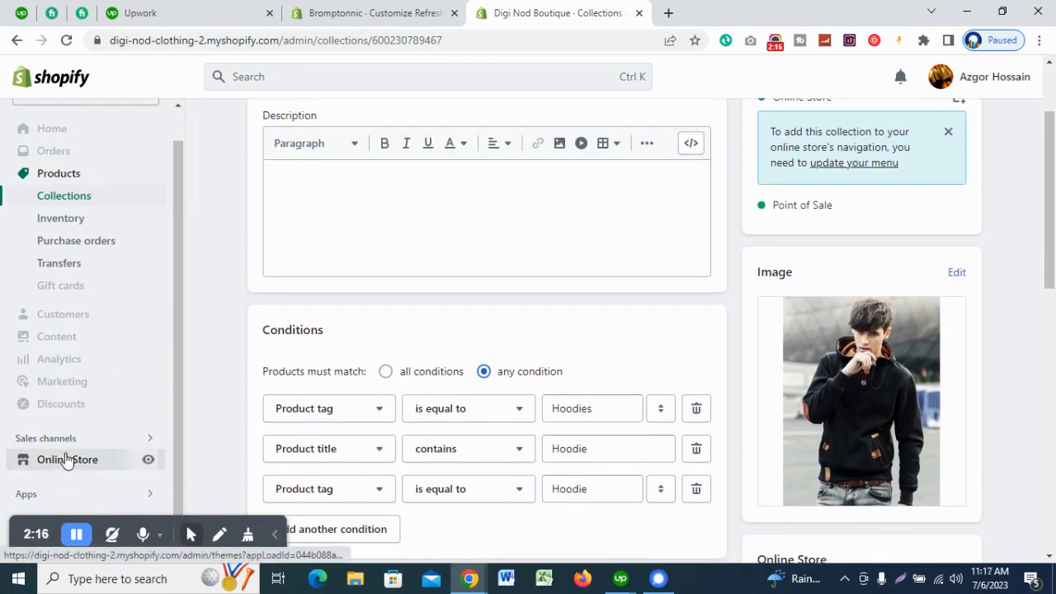
Step: Open the current Dawn theme of the online store for customizing and view the home page's Collections section
click(70, 459)
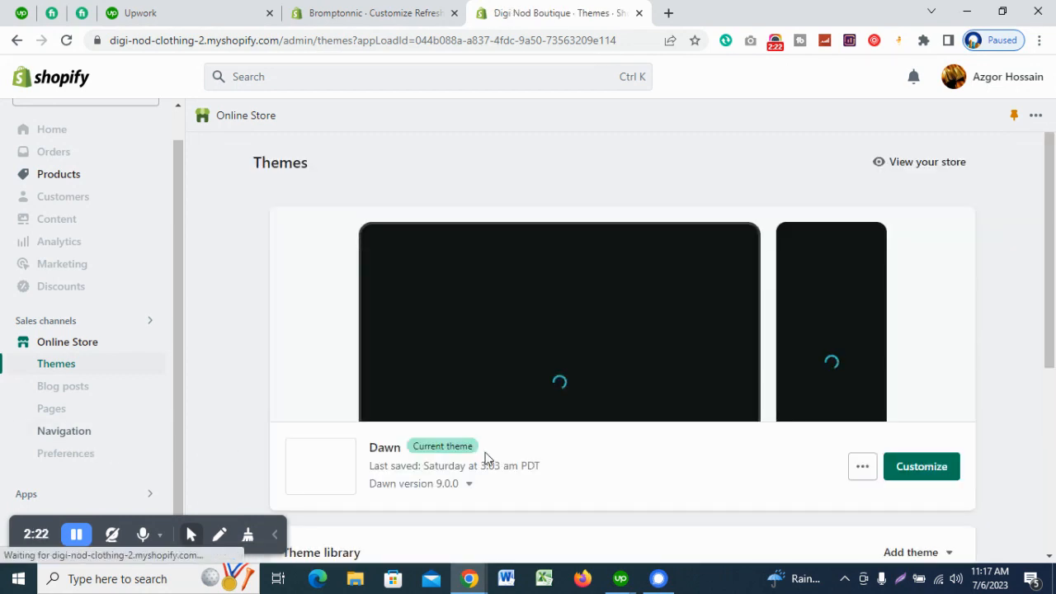
scroll(487, 454, down, 1)
scroll(445, 342, down, 1)
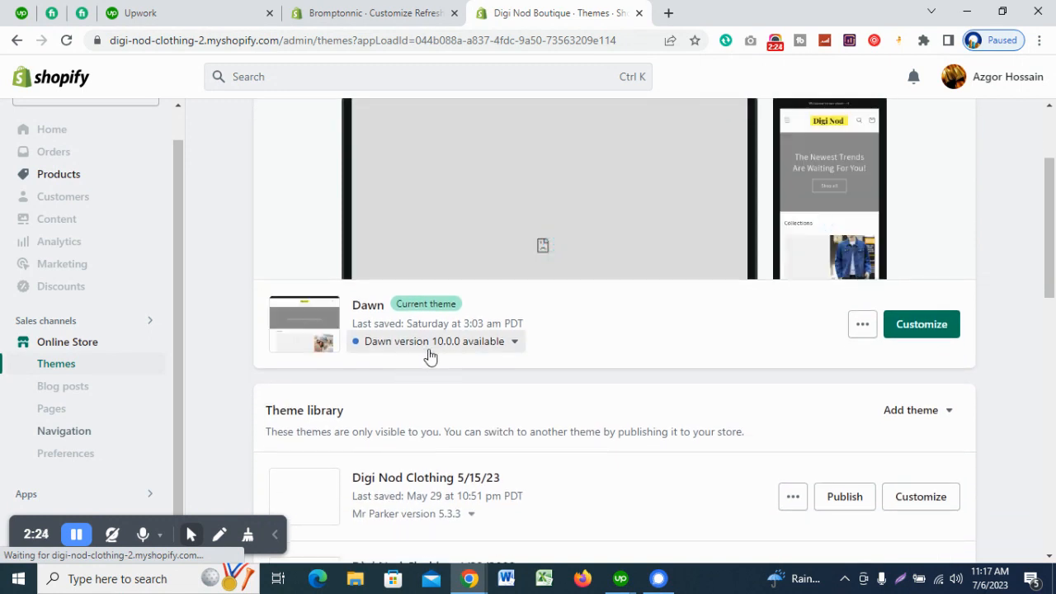
scroll(583, 365, down, 2)
scroll(587, 365, up, 1)
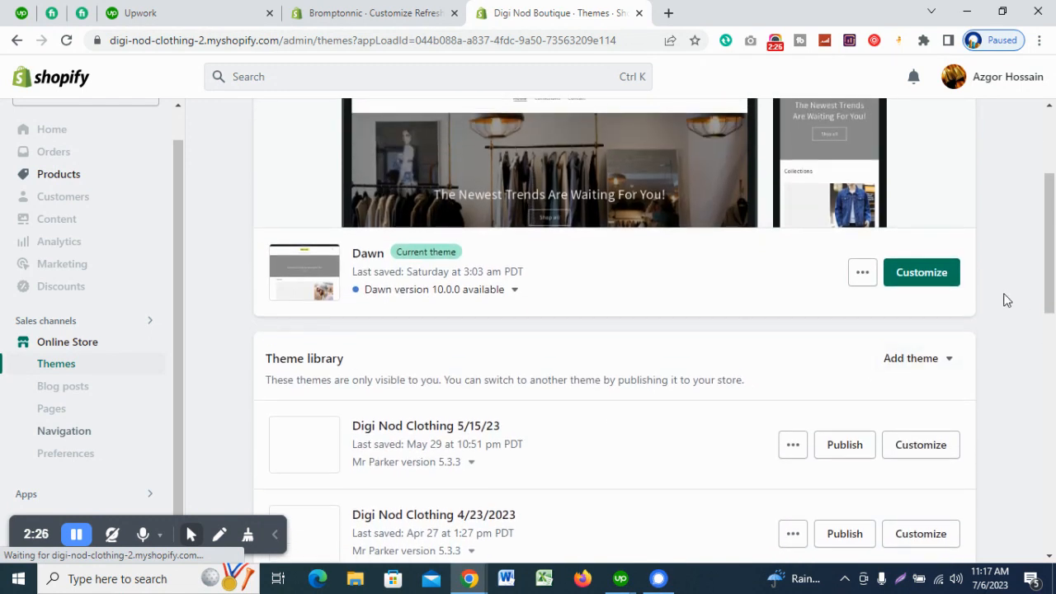
click(942, 281)
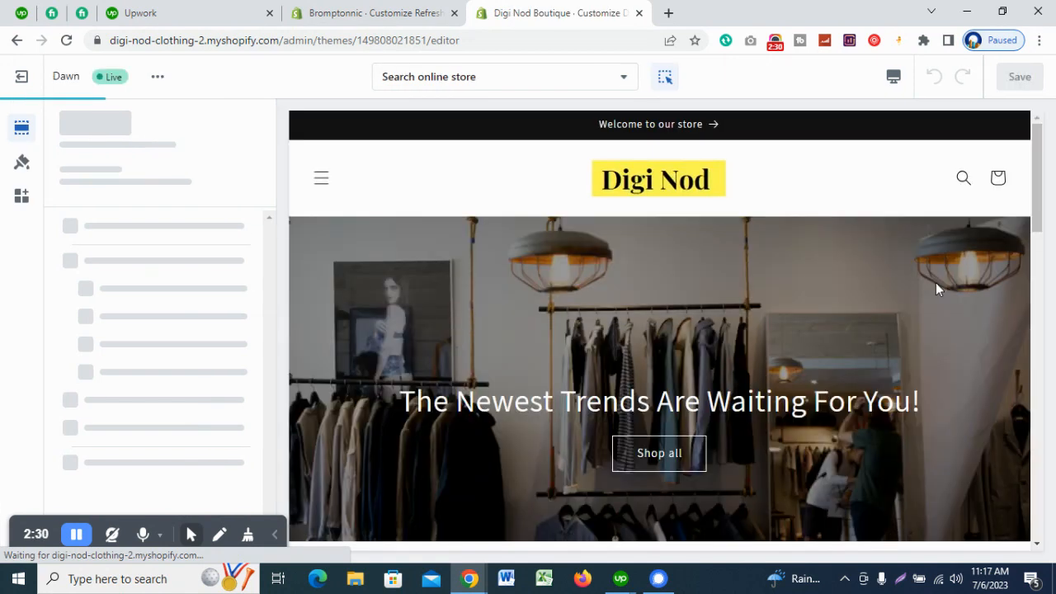
scroll(936, 282, down, 5)
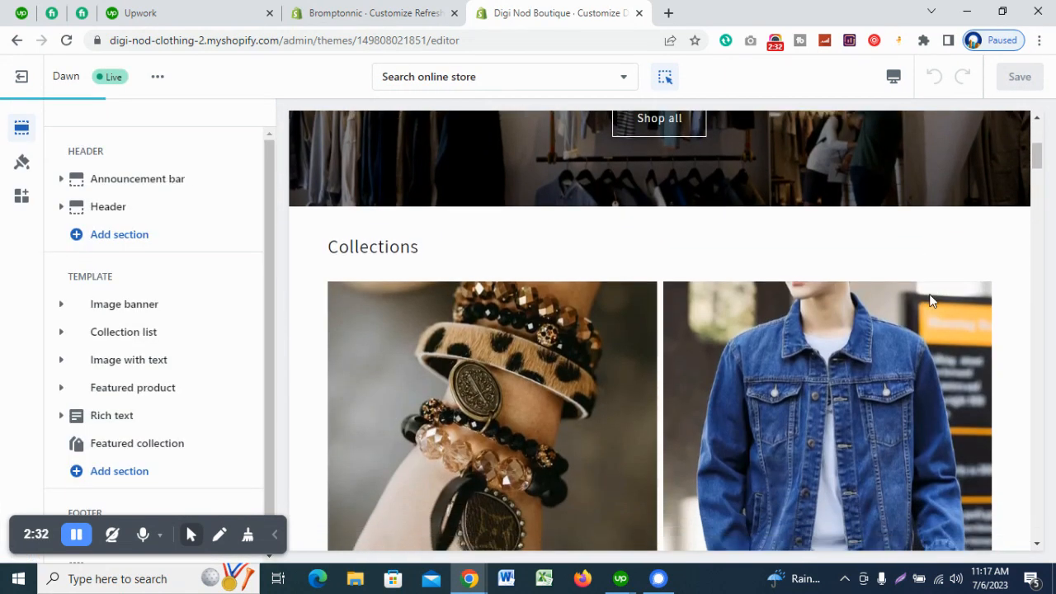
Step: Examine the home page's Collections section and the Accessories, Denim Jackets and Headgear blocks of its Collection list
scroll(928, 301, down, 4)
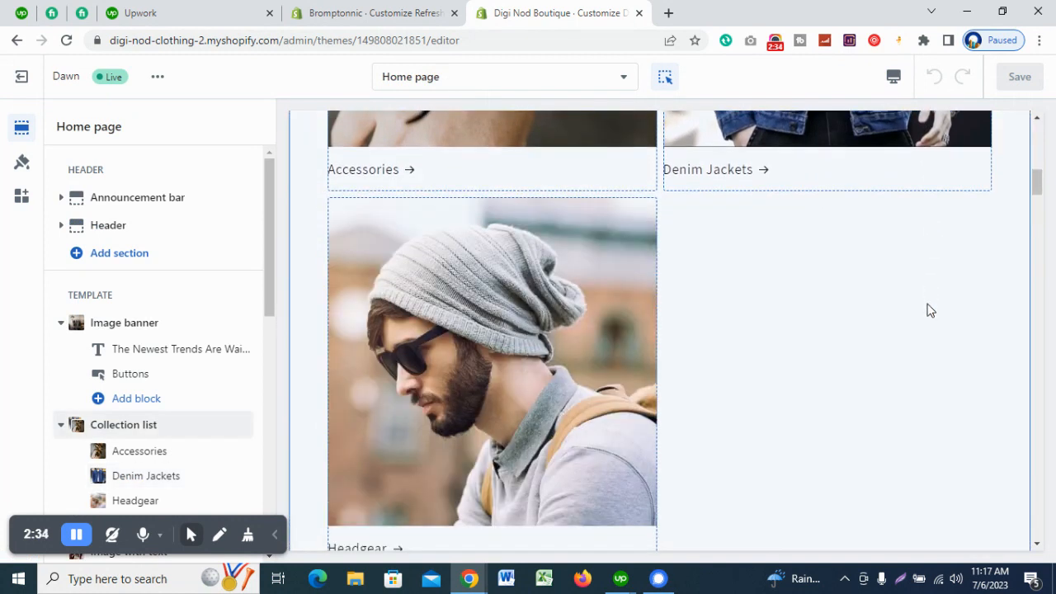
scroll(927, 310, up, 5)
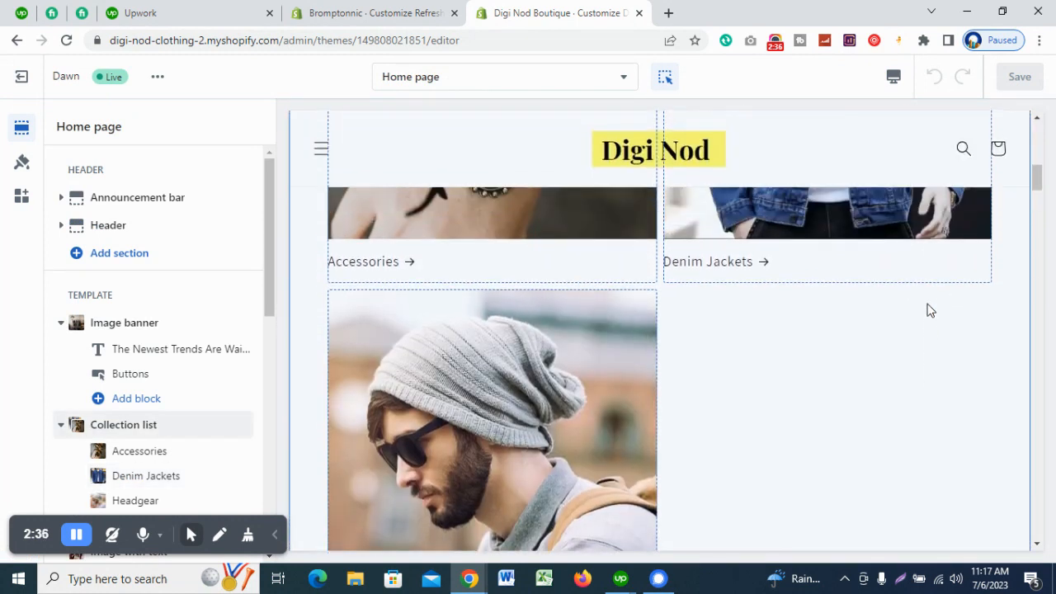
scroll(926, 307, up, 2)
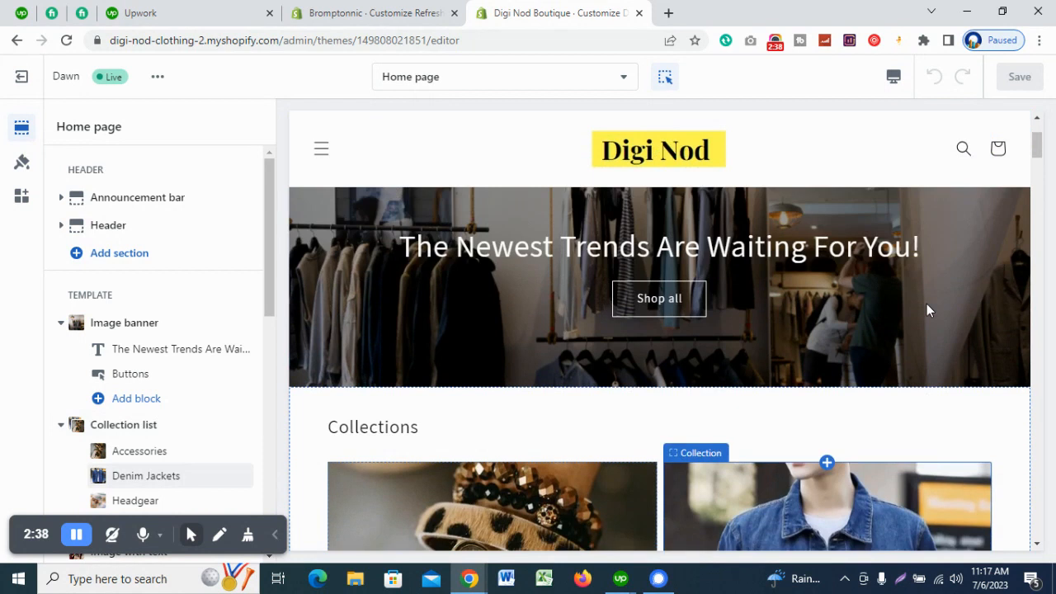
scroll(926, 306, down, 2)
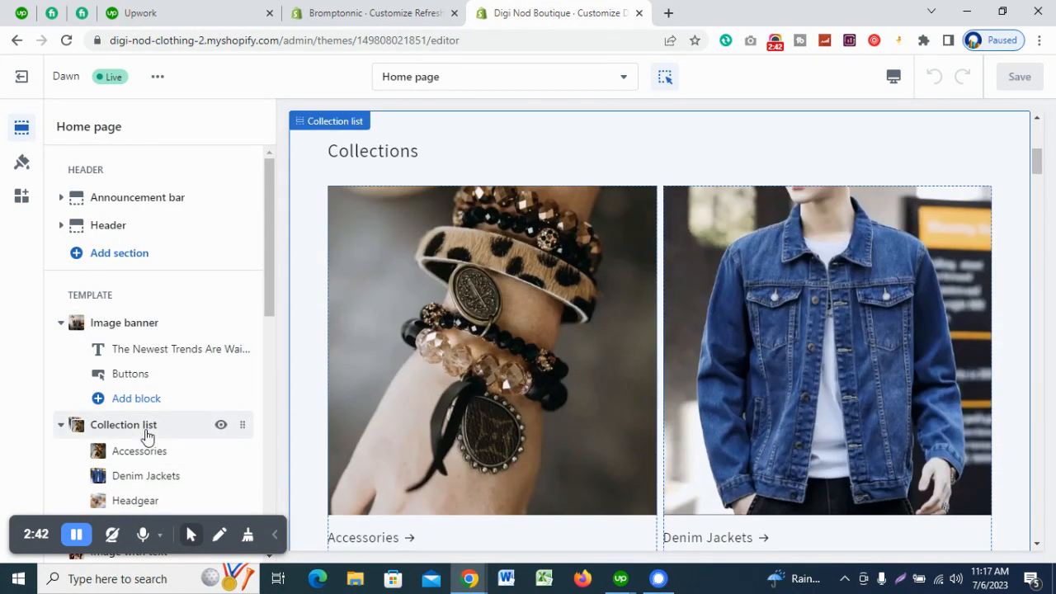
scroll(132, 435, down, 1)
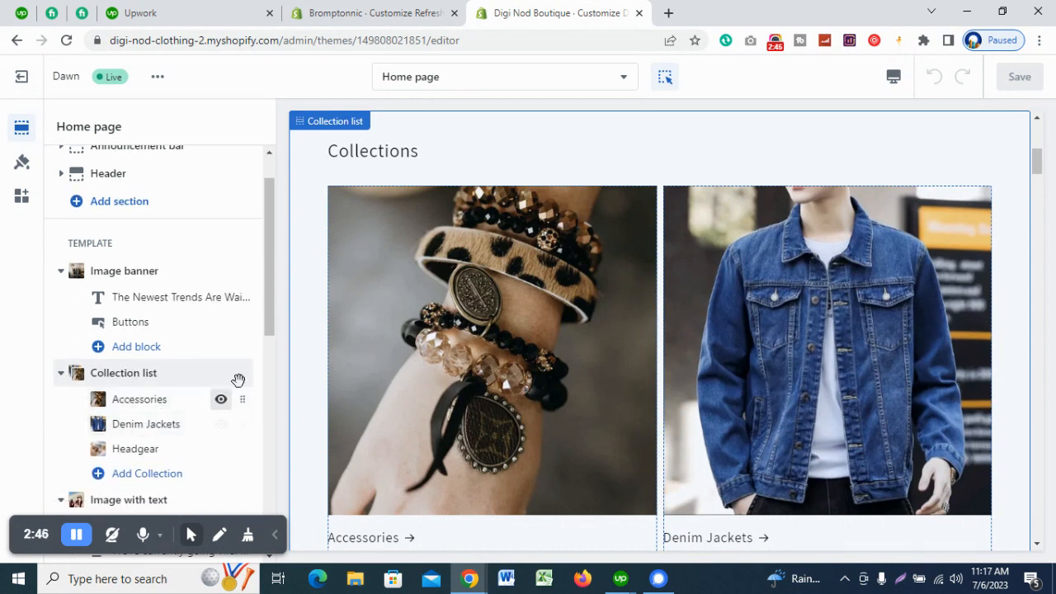
Step: Leave the theme editor and add the free Dawn theme to the store's theme library
click(21, 78)
scroll(549, 358, down, 5)
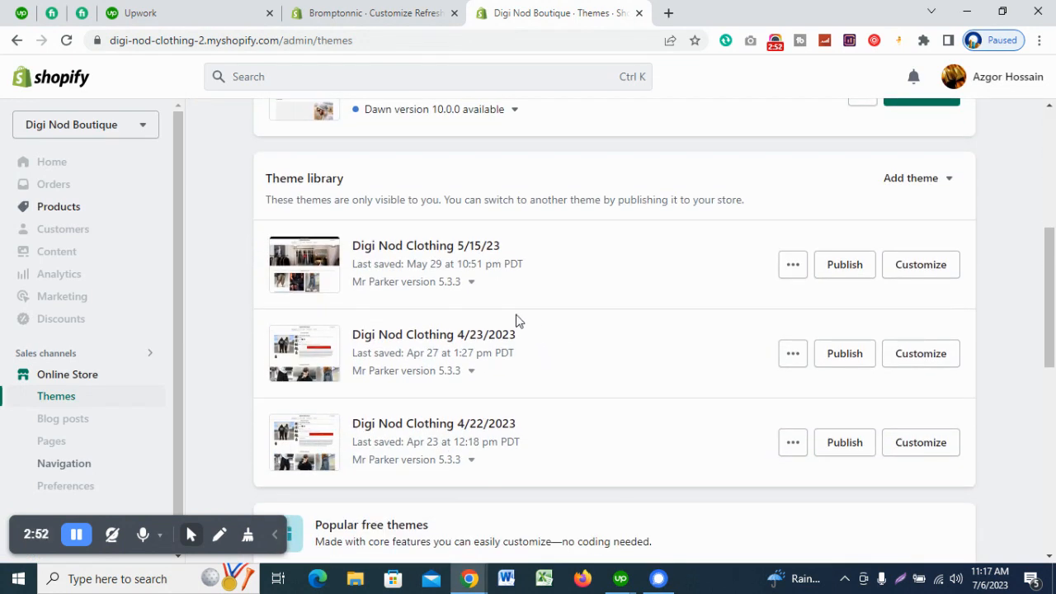
scroll(519, 320, down, 4)
scroll(521, 318, down, 2)
click(450, 310)
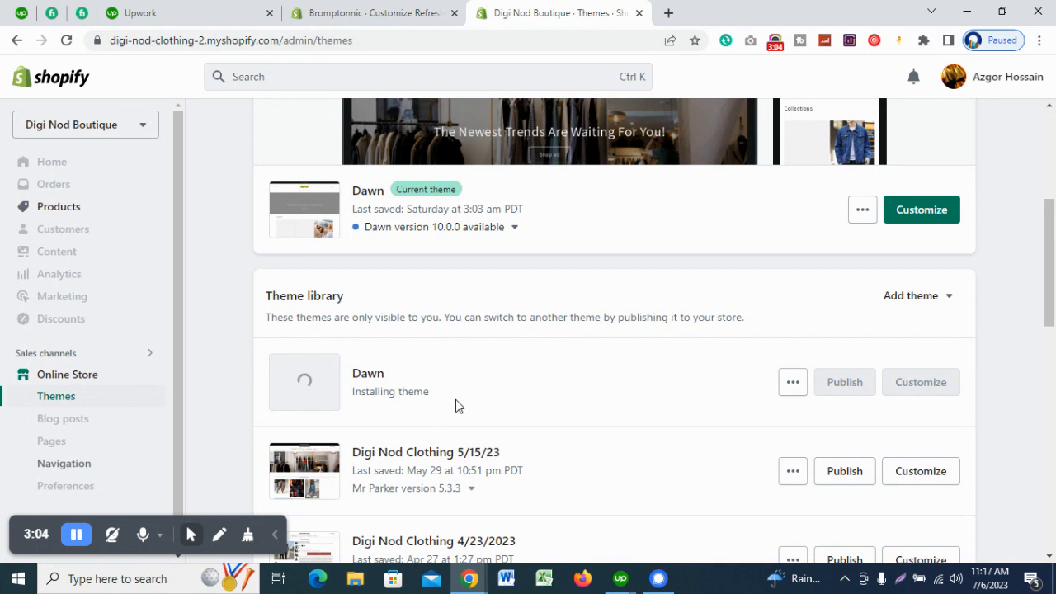
Step: Look over the Bromptonnic store's home page in its open theme editor and return to the Digi Nod themes page
click(348, 9)
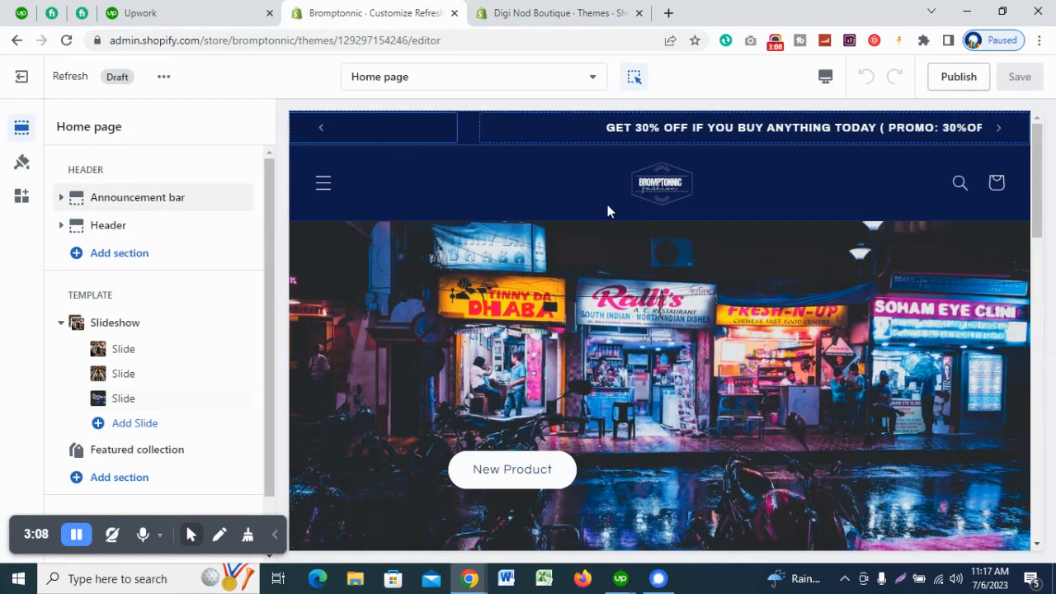
scroll(824, 217, down, 3)
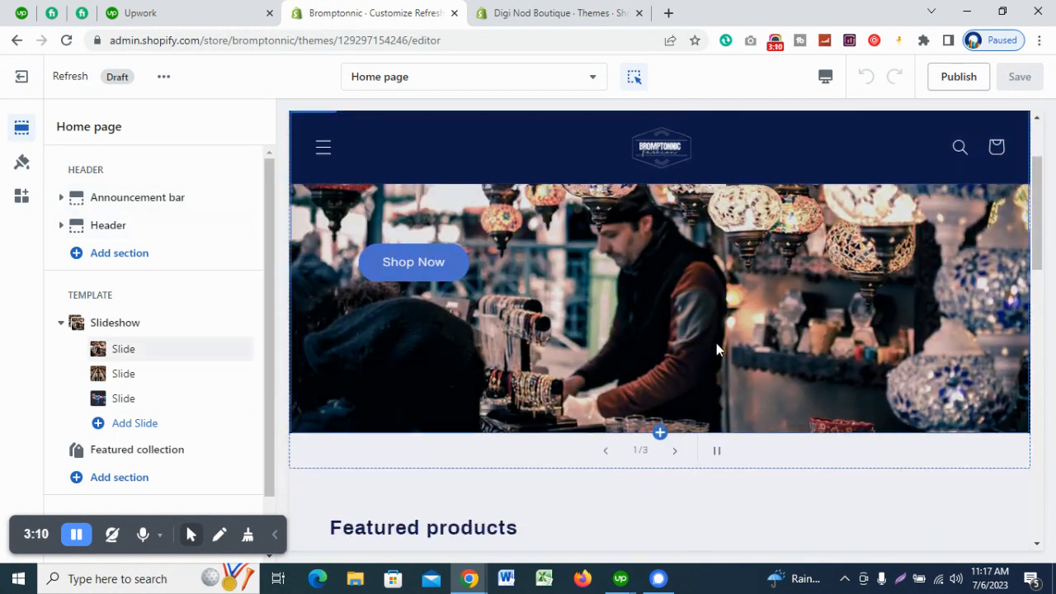
scroll(679, 253, up, 1)
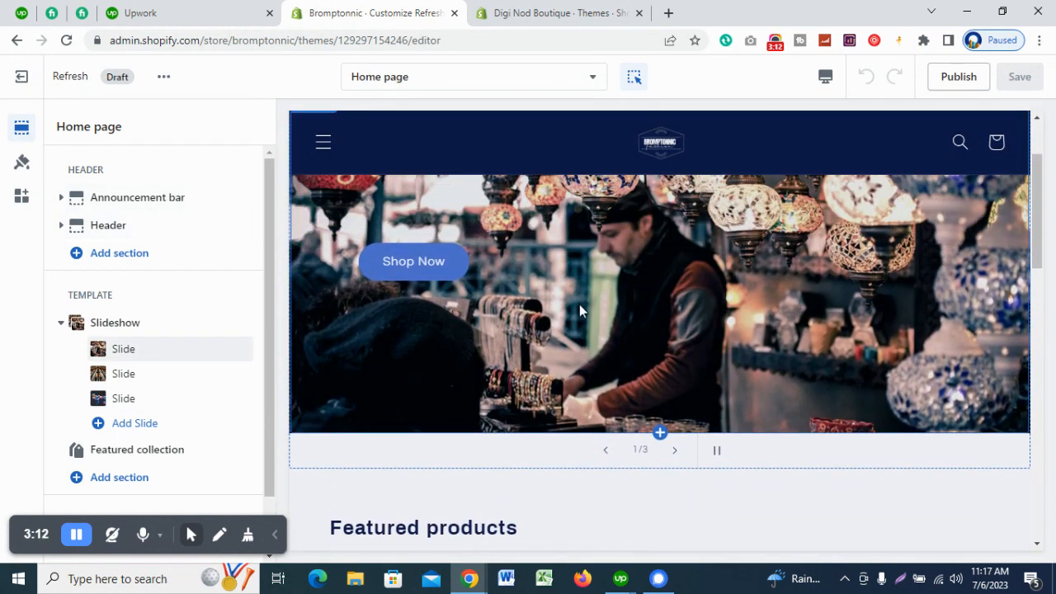
click(563, 12)
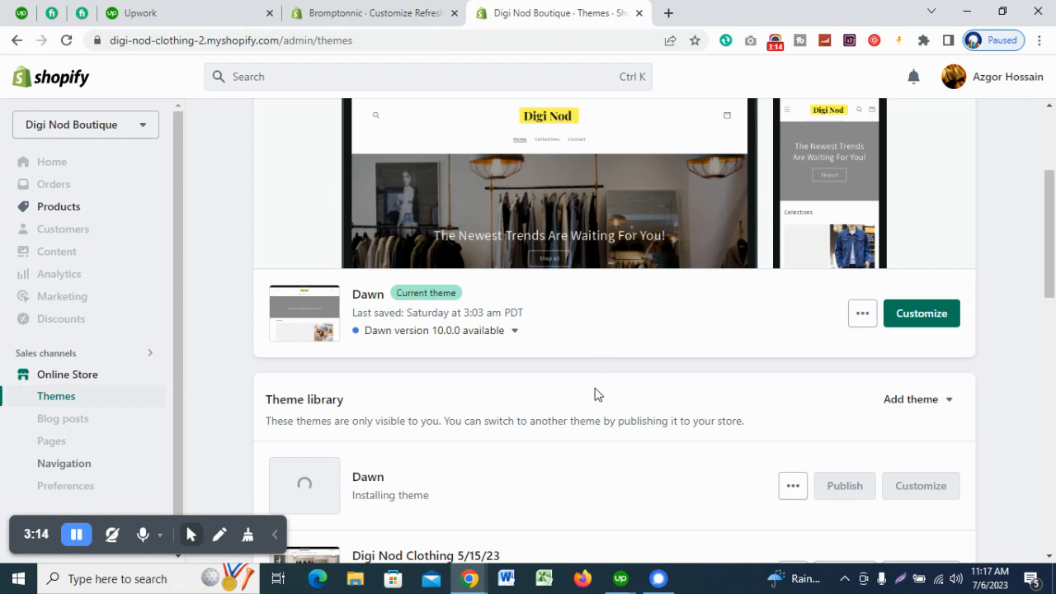
Step: Open the newly added Dawn theme from the theme library for customizing and look through its default home page
scroll(596, 393, down, 1)
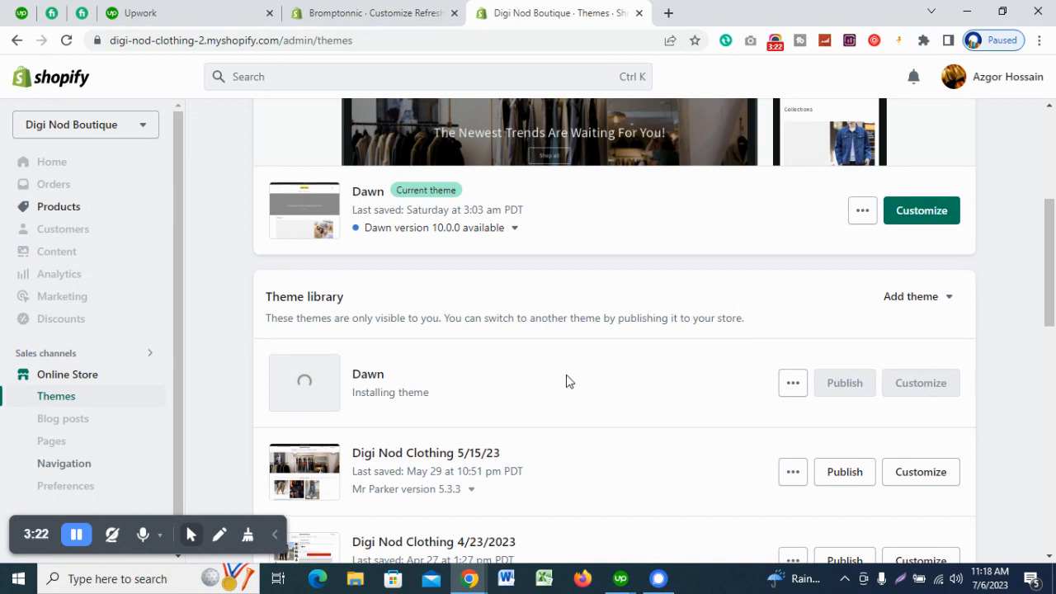
scroll(566, 381, up, 1)
scroll(565, 381, down, 1)
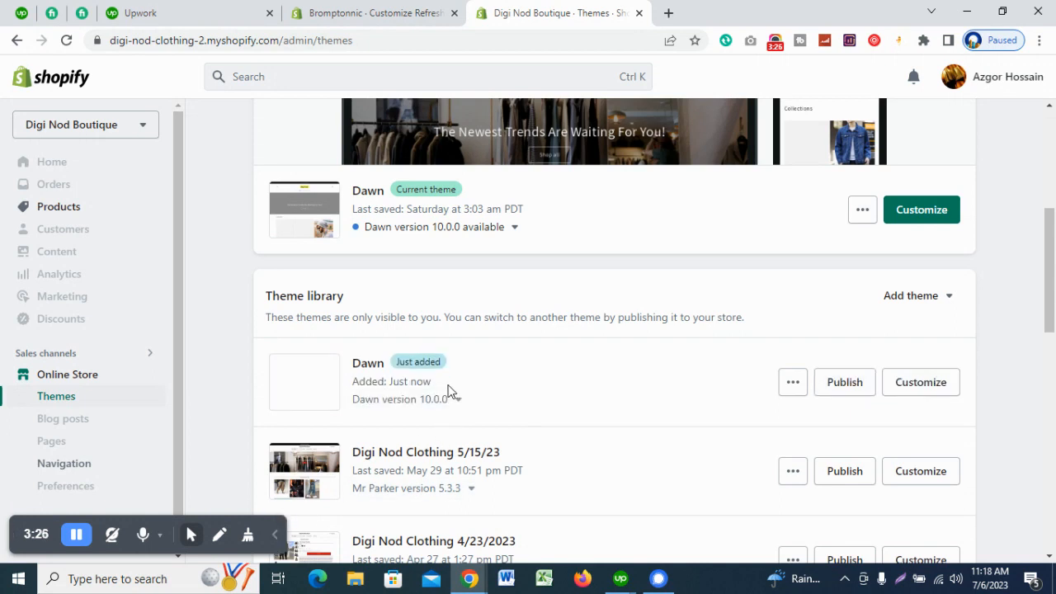
click(907, 381)
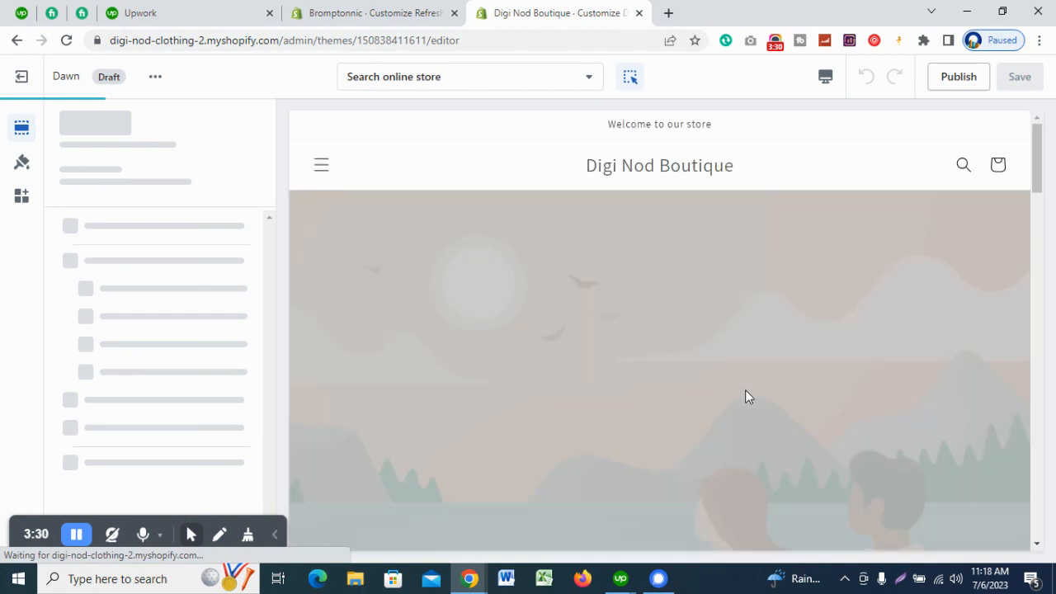
scroll(746, 392, down, 2)
scroll(745, 391, down, 5)
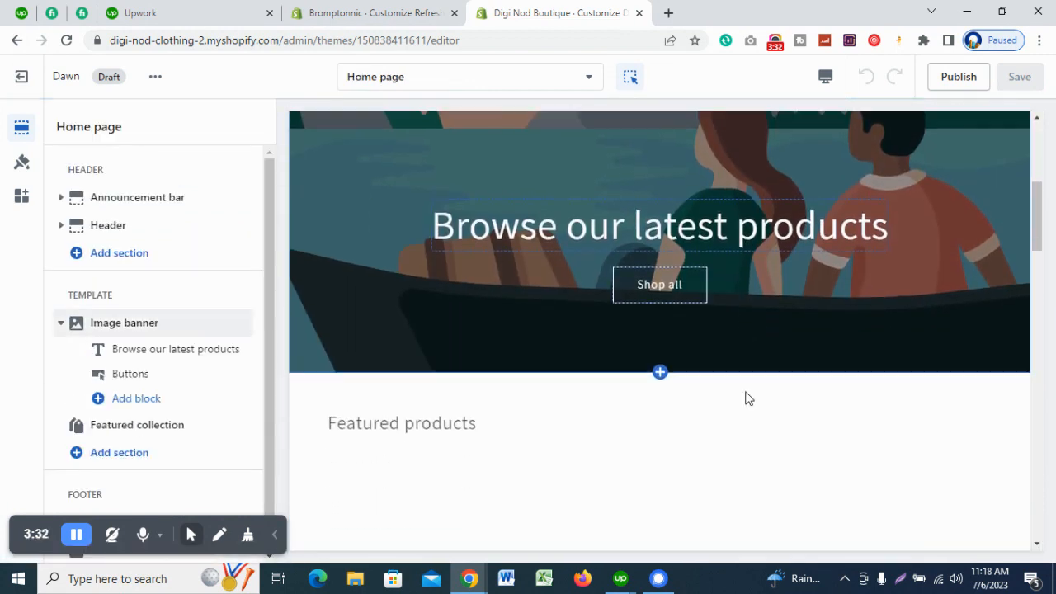
scroll(753, 293, up, 3)
scroll(753, 297, up, 2)
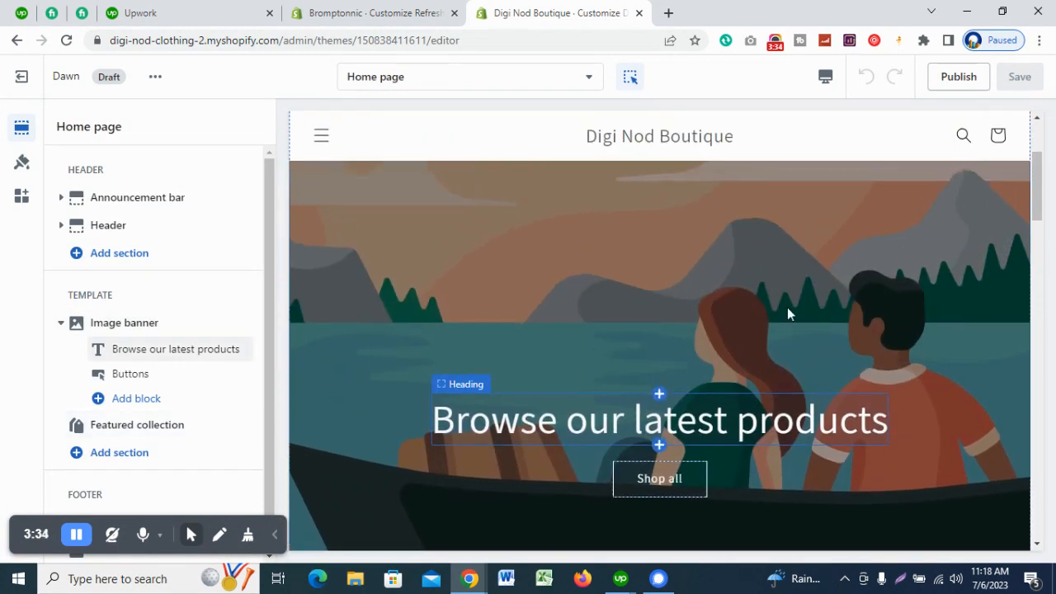
scroll(202, 363, down, 1)
Step: Open the Featured collection section and change its heading to "Featured Collection"
mouse_move(170, 423)
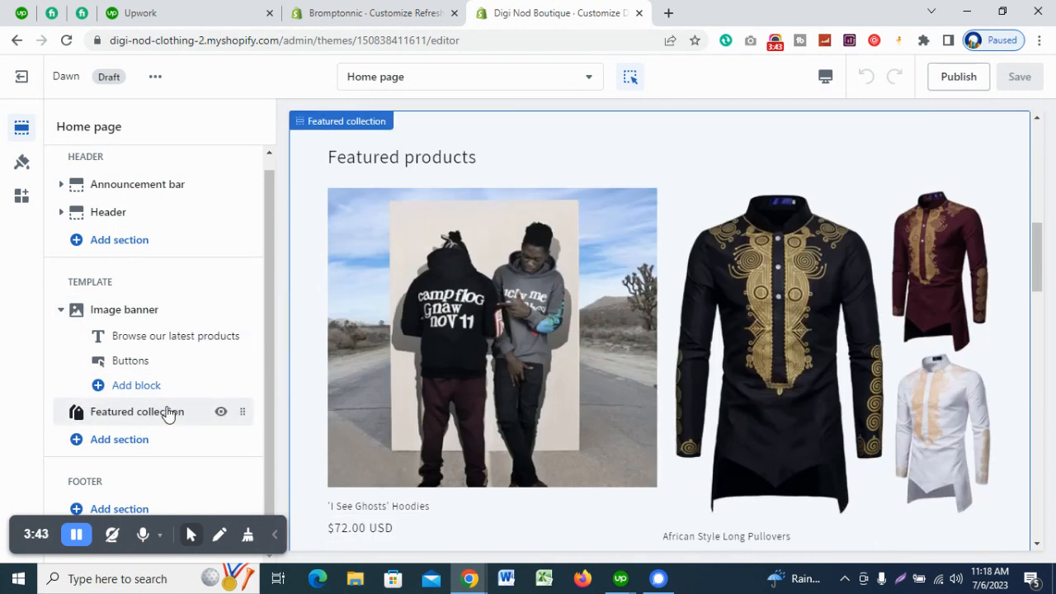
click(169, 412)
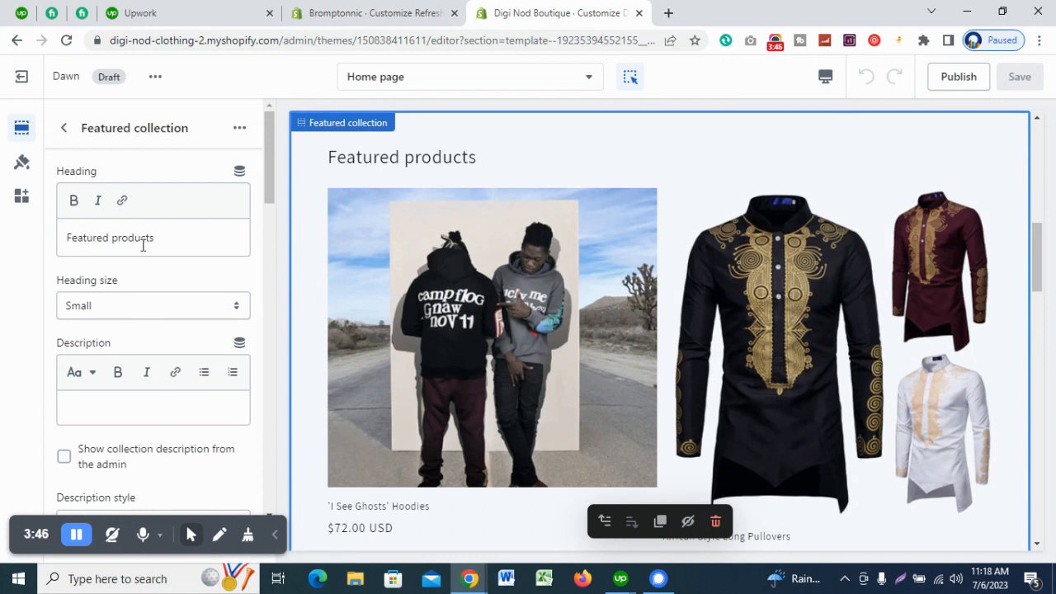
double_click(156, 127)
right_click(170, 132)
click(187, 140)
double_click(135, 240)
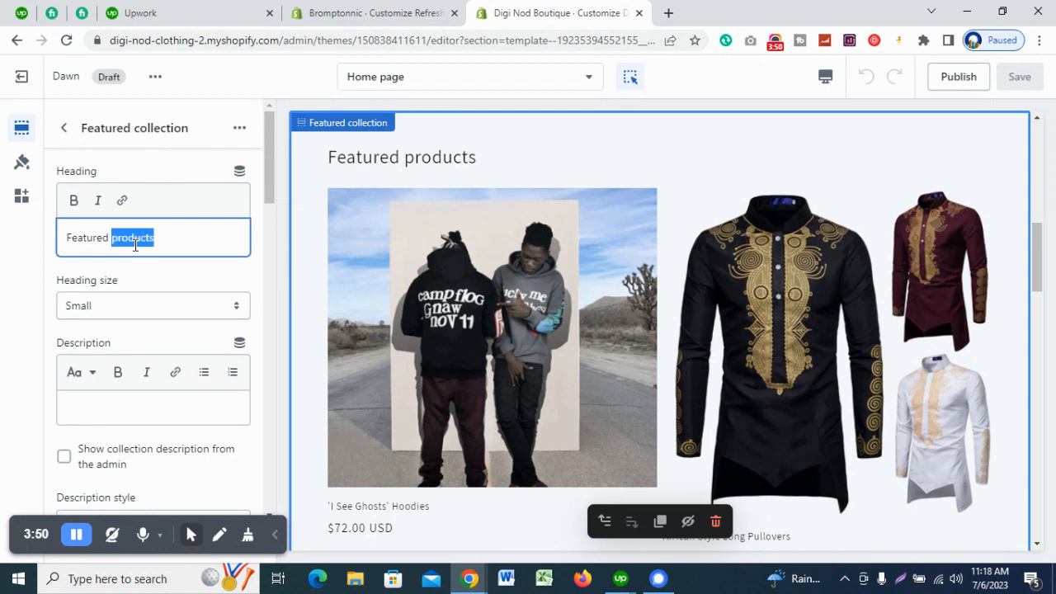
key(ctrl+v)
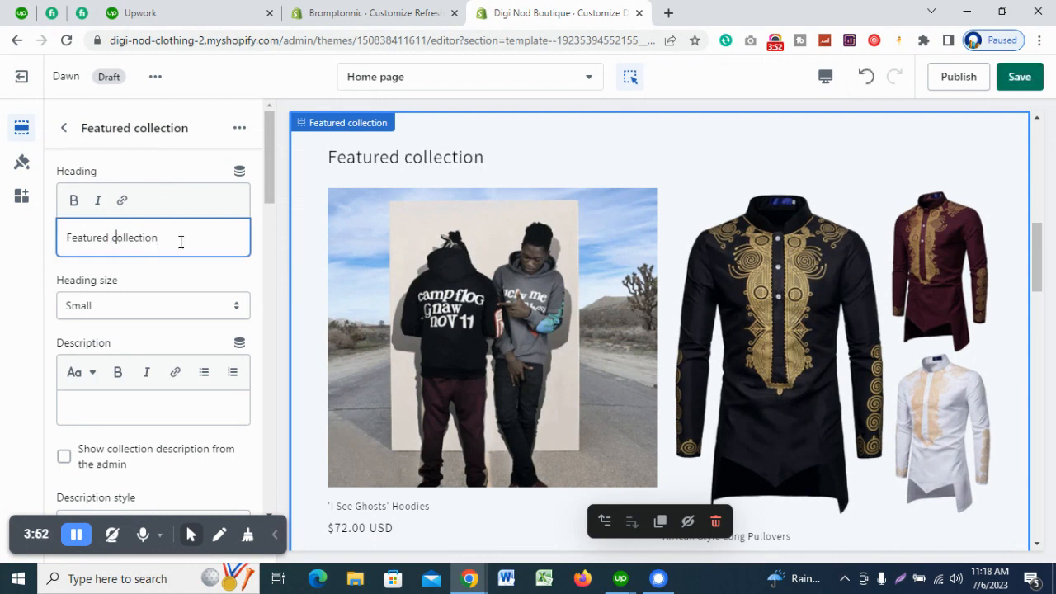
key(BackSpace)
text(C)
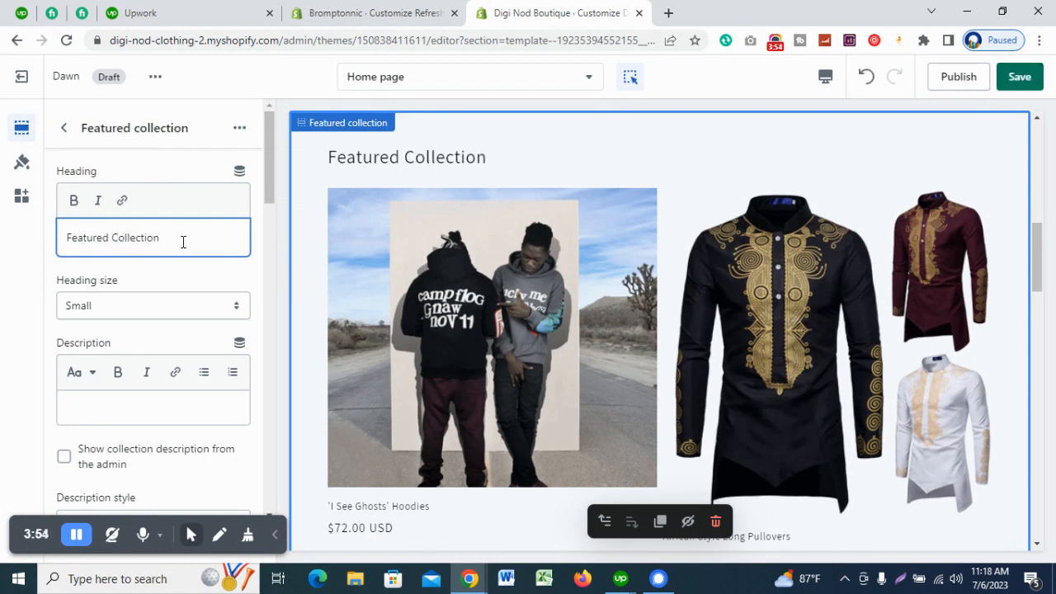
click(162, 284)
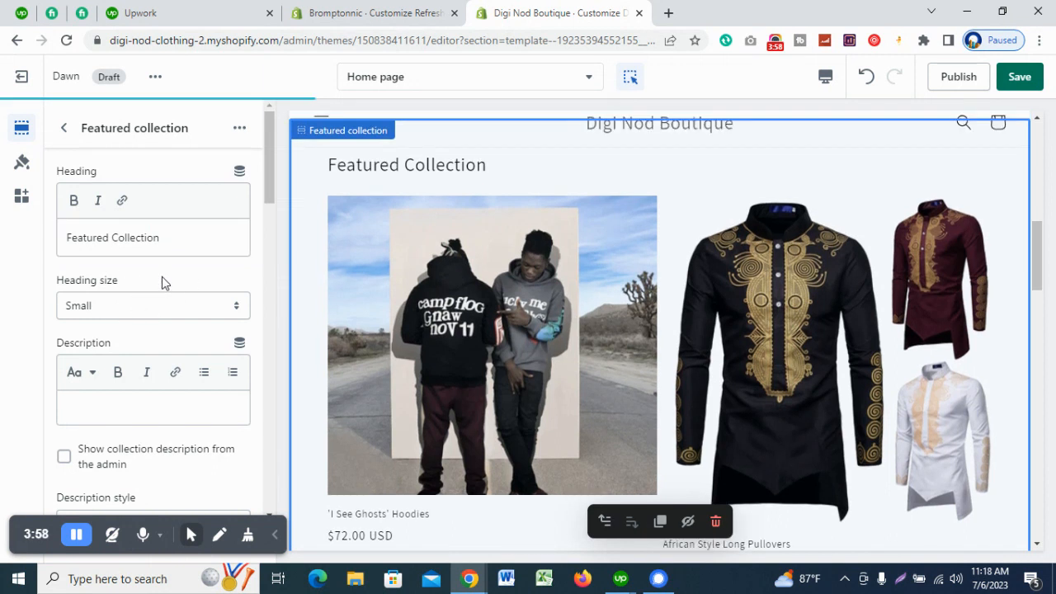
Step: View the section's products in the preview and undo the heading change
scroll(641, 368, down, 4)
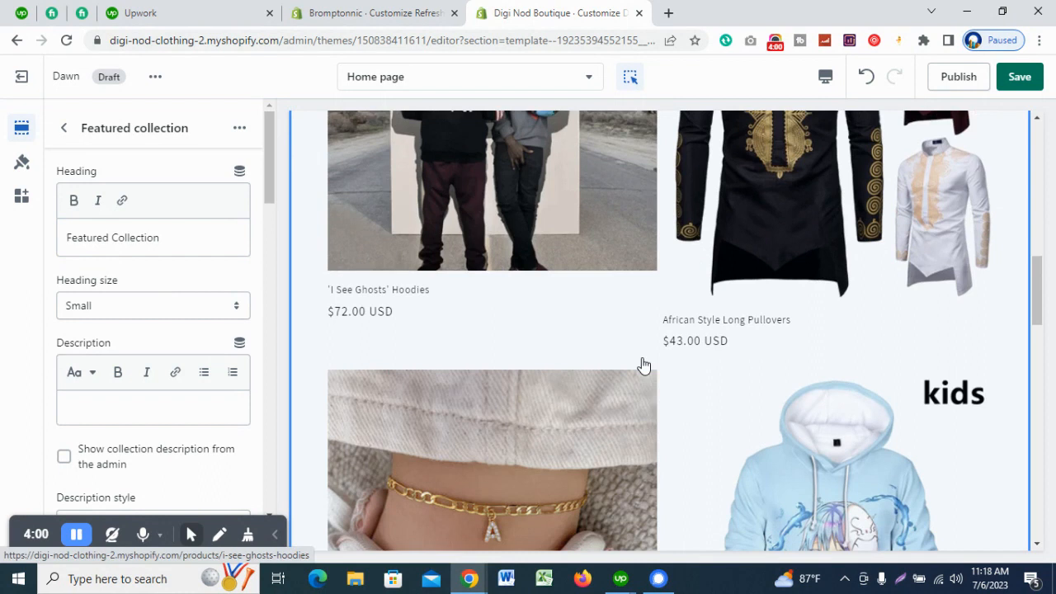
scroll(643, 366, up, 3)
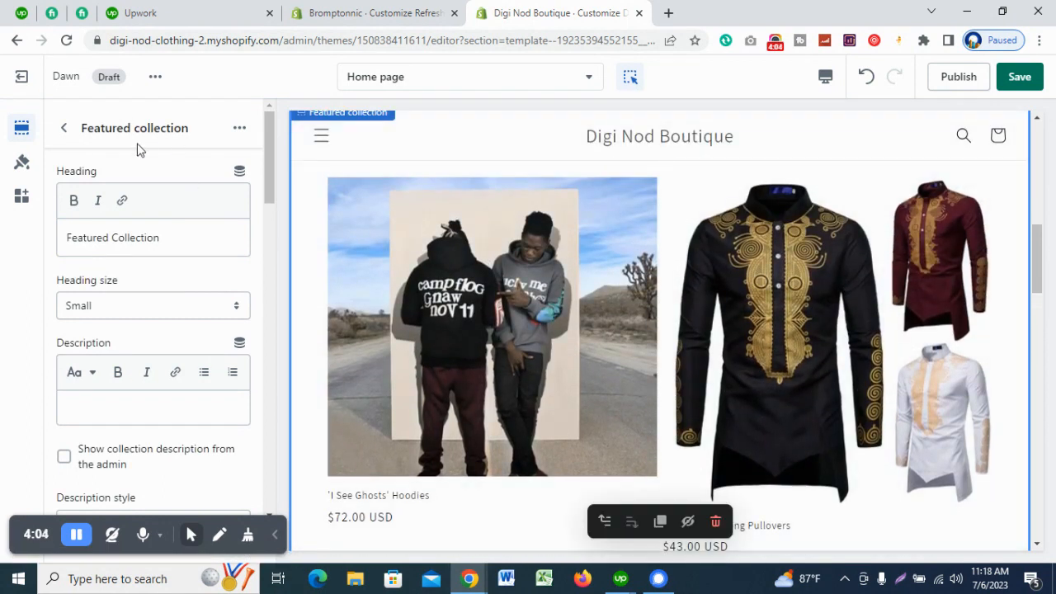
click(141, 238)
key(ctrl+z)
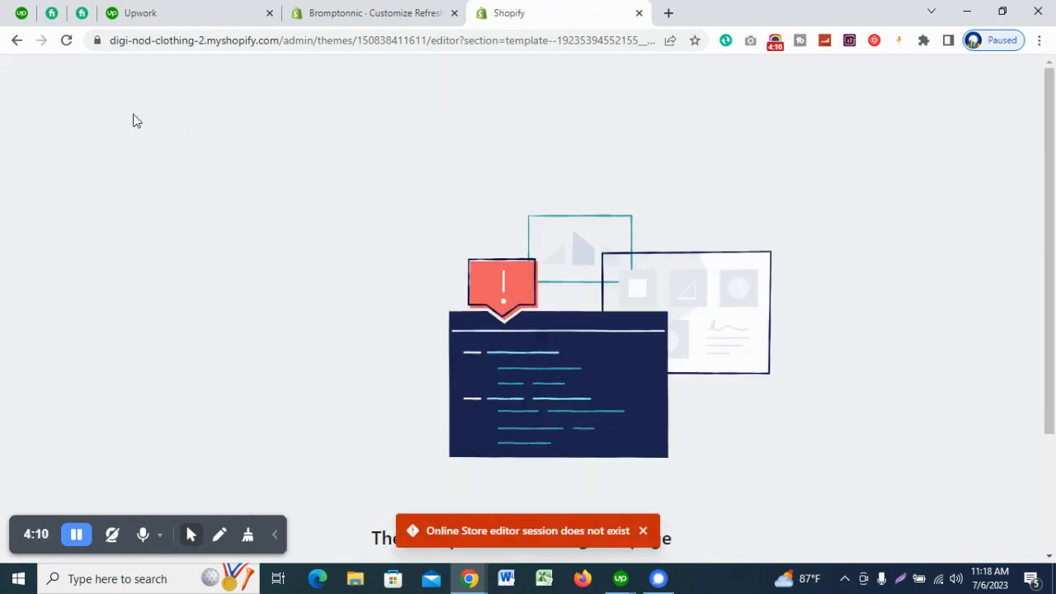
Step: Go back to the themes page, reopen the draft Dawn theme for customizing and open its Featured collection section
click(16, 40)
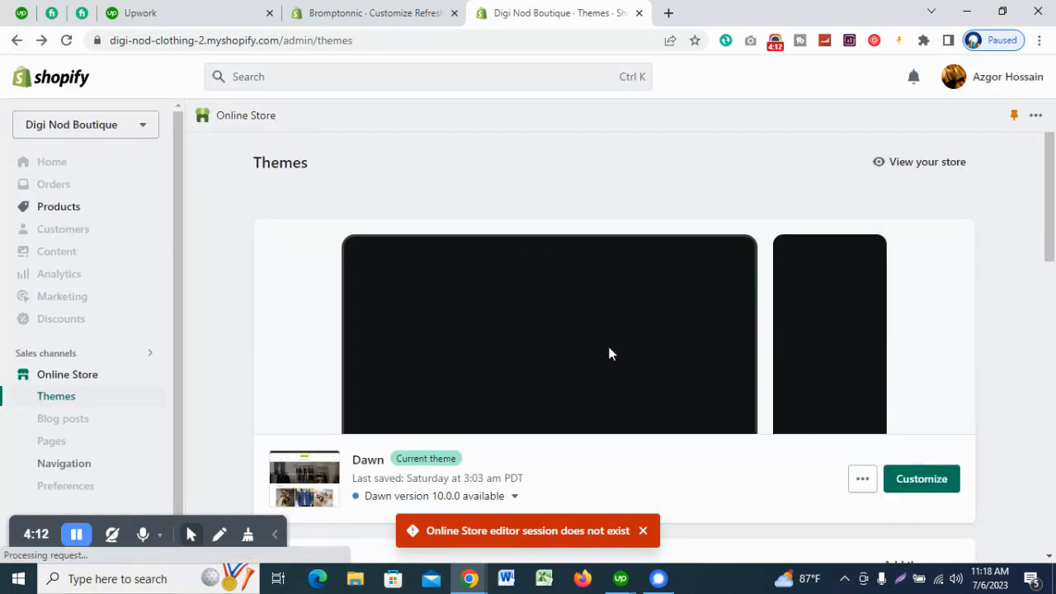
scroll(720, 355, down, 1)
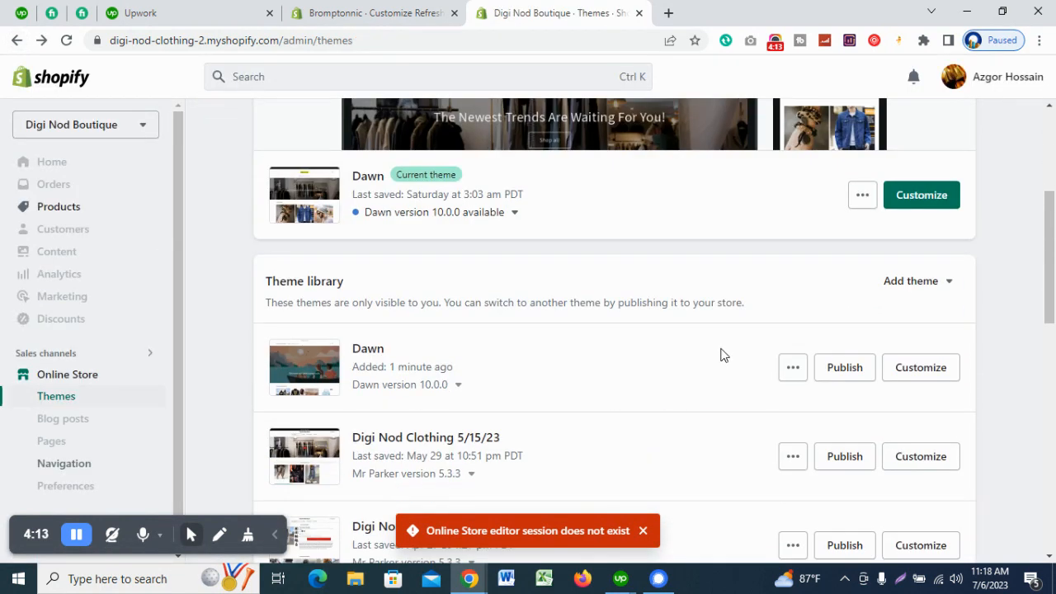
click(927, 367)
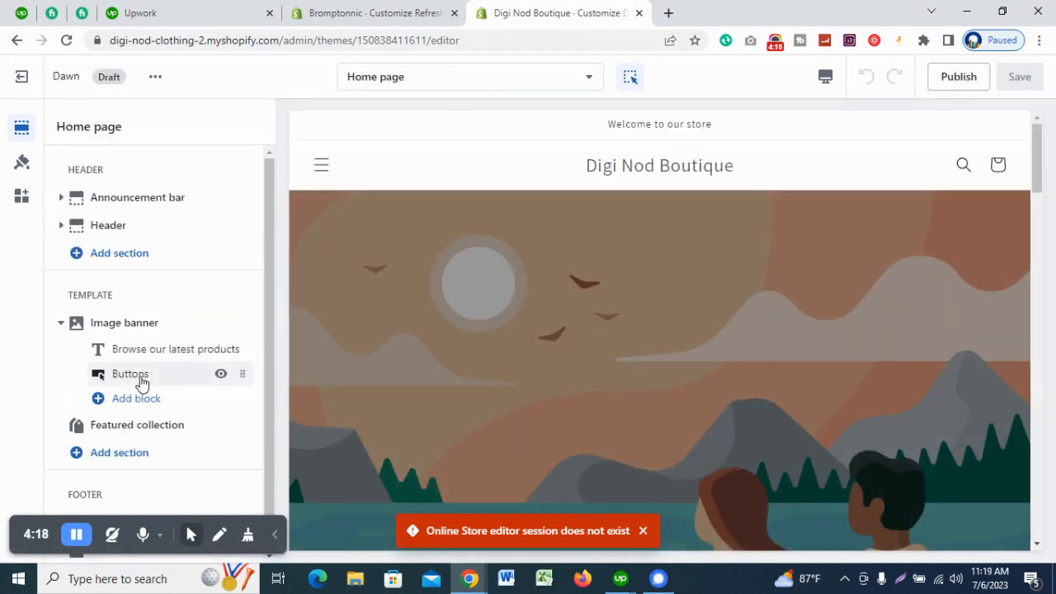
click(145, 427)
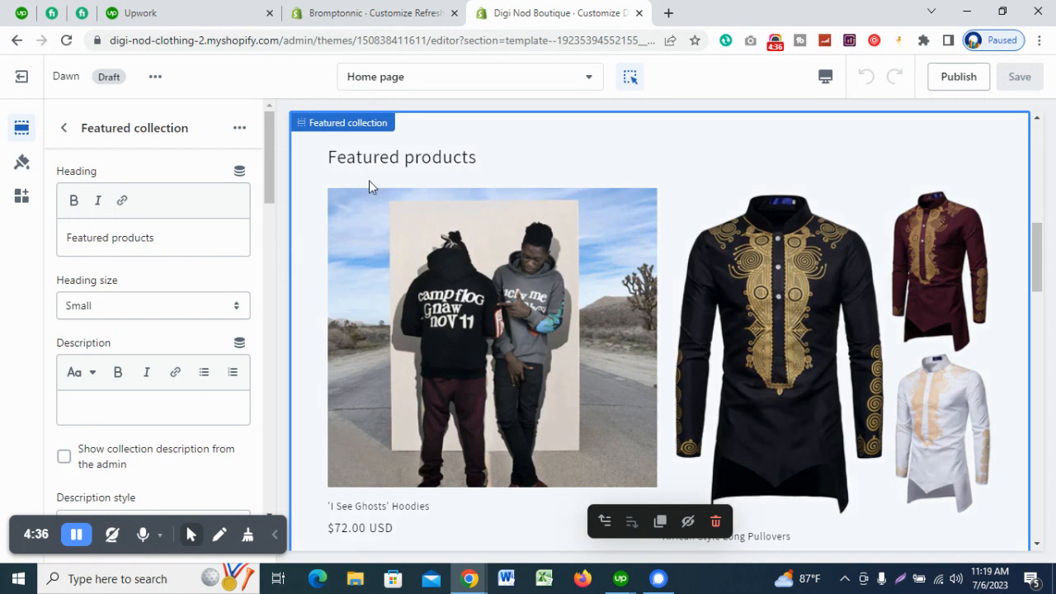
Step: Try the Medium and Large heading sizes for the Featured collection section and set the size back to Small
click(139, 307)
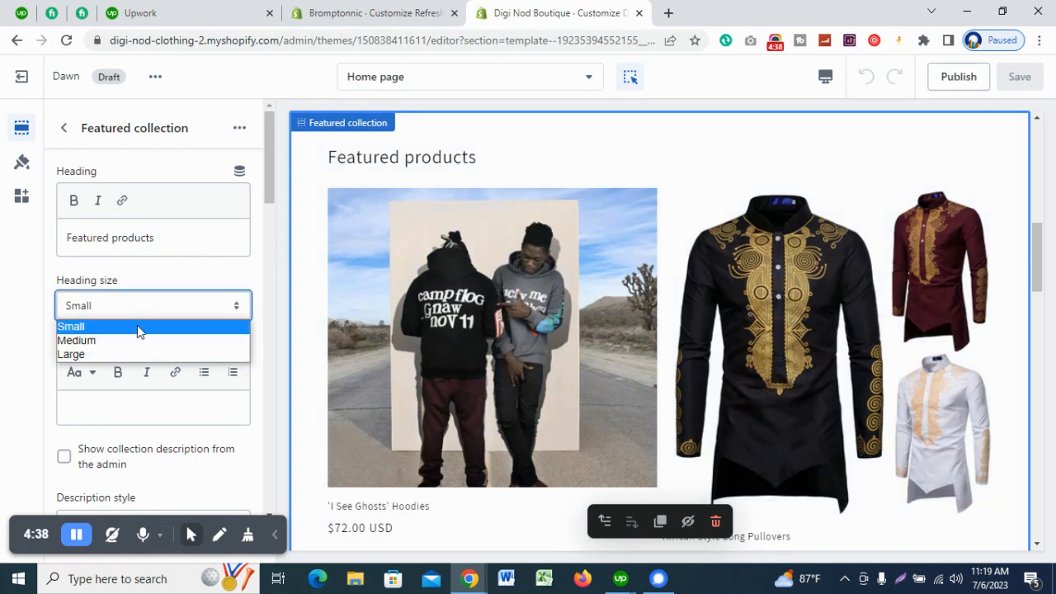
click(127, 341)
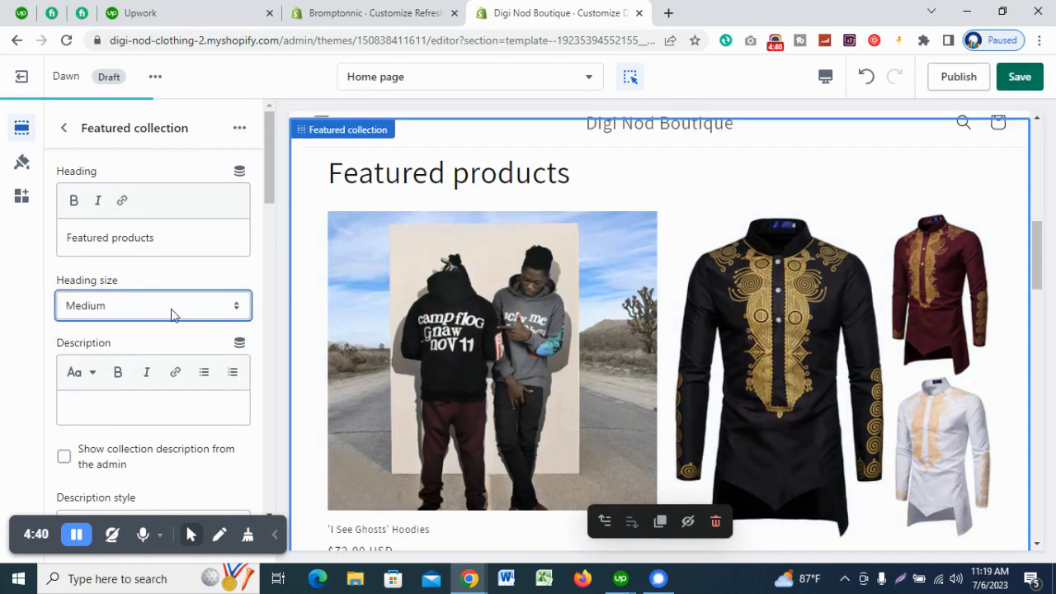
click(83, 307)
click(87, 355)
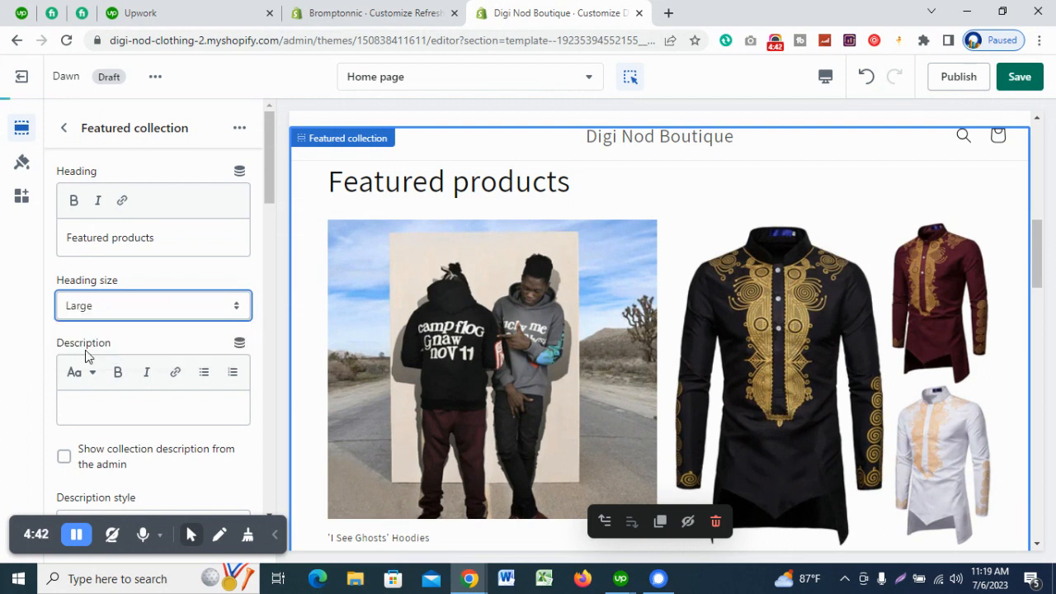
click(146, 312)
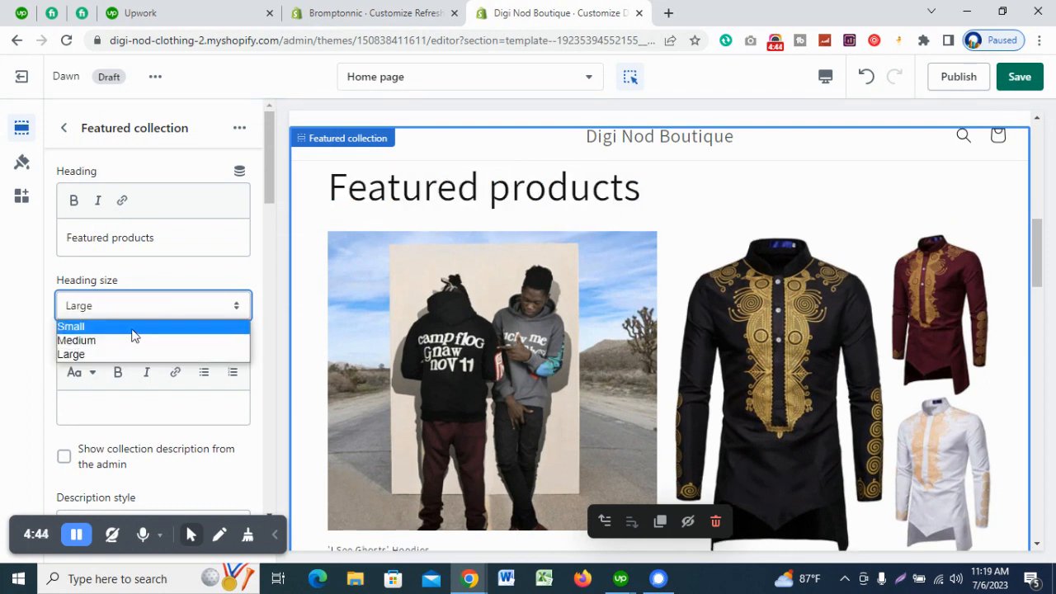
click(134, 328)
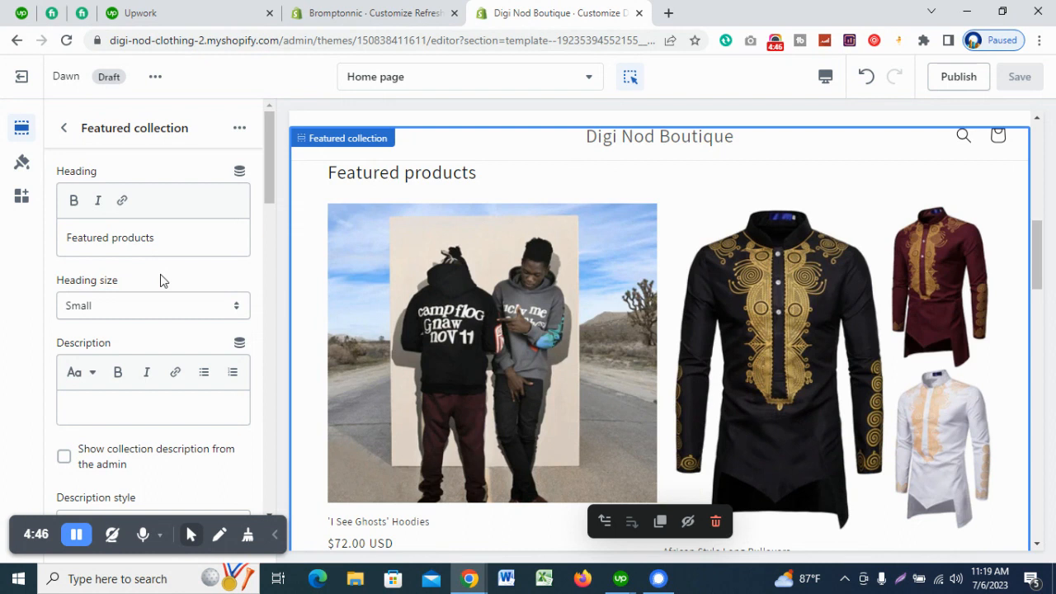
Step: Try the description text "jkdjdjjd" in the Featured collection section, view its text style options and clear the text
scroll(156, 305, down, 2)
click(152, 334)
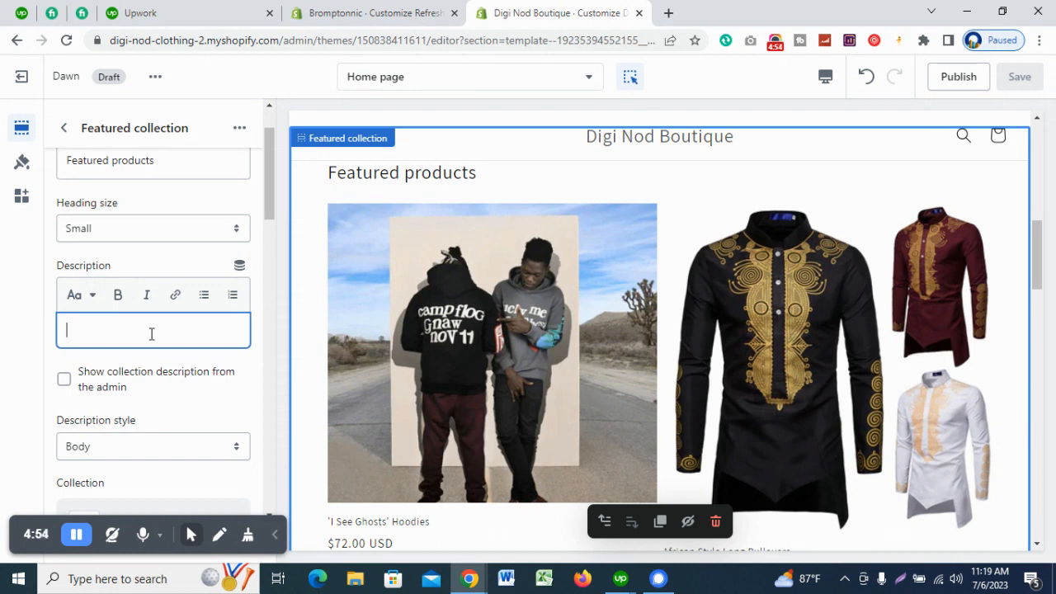
text(jkdjdjjd)
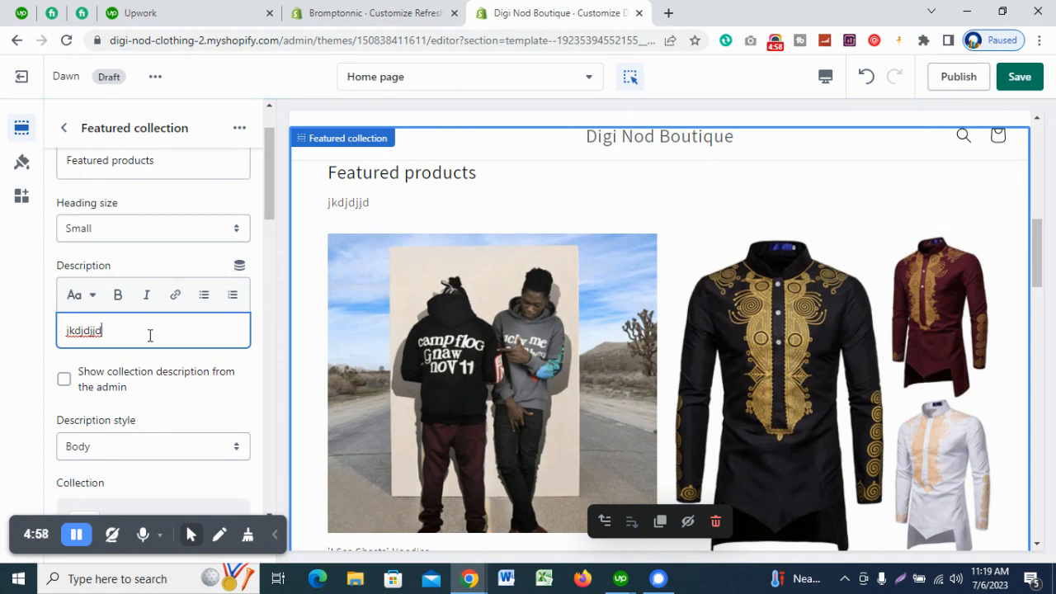
double_click(95, 330)
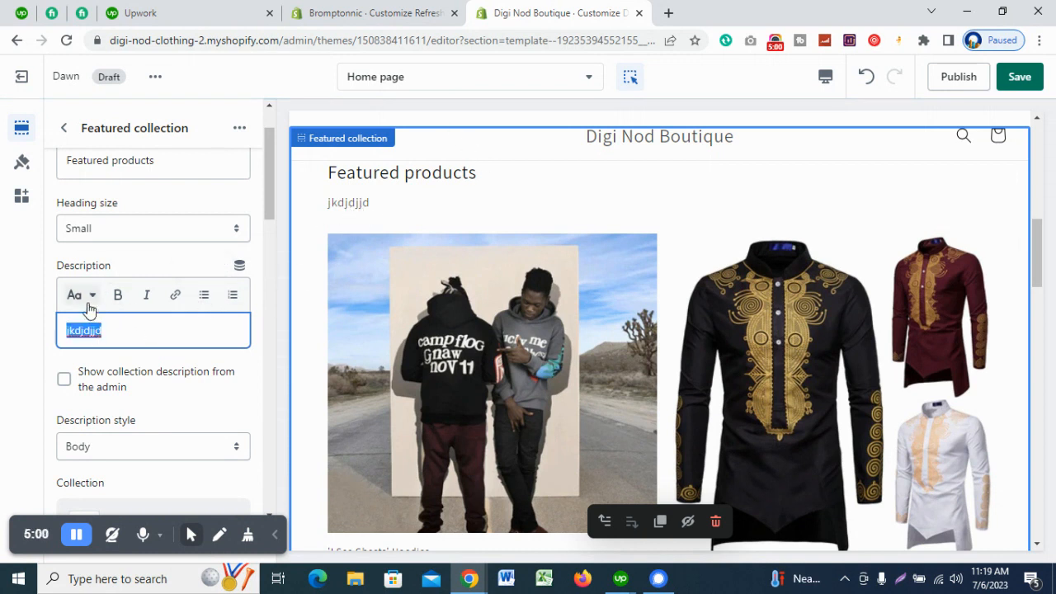
click(90, 296)
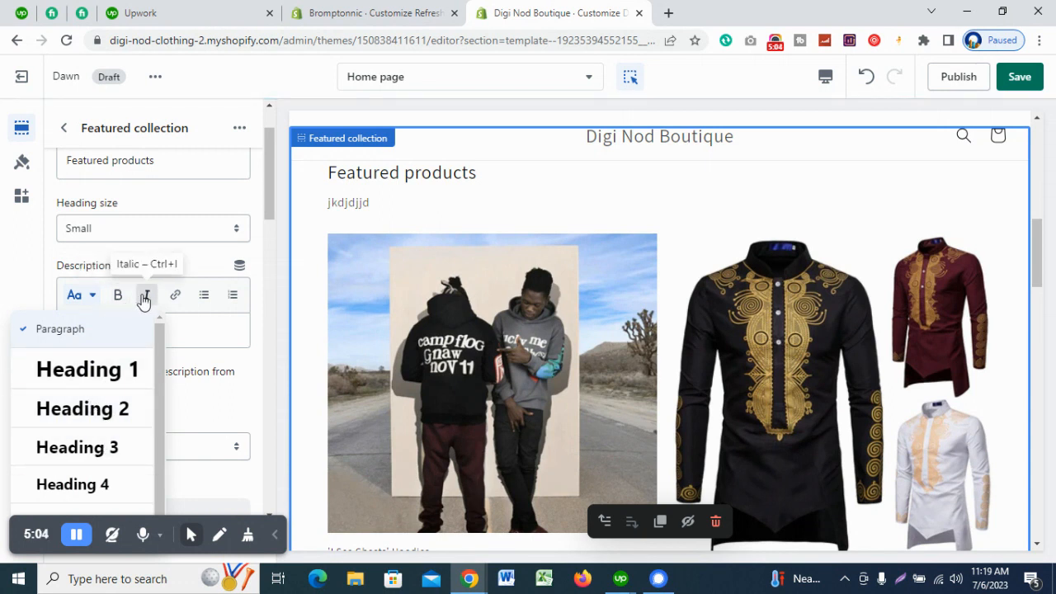
click(205, 337)
key(ctrl+a)
key(BackSpace)
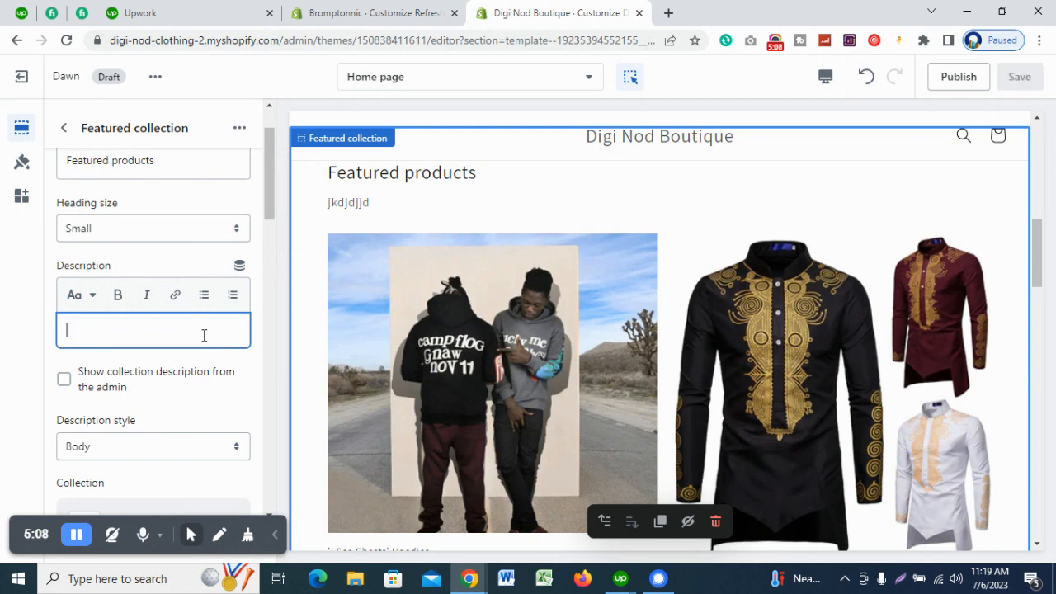
Step: Try showing the collection description from the admin, turn it off again and look at the description style options
click(103, 388)
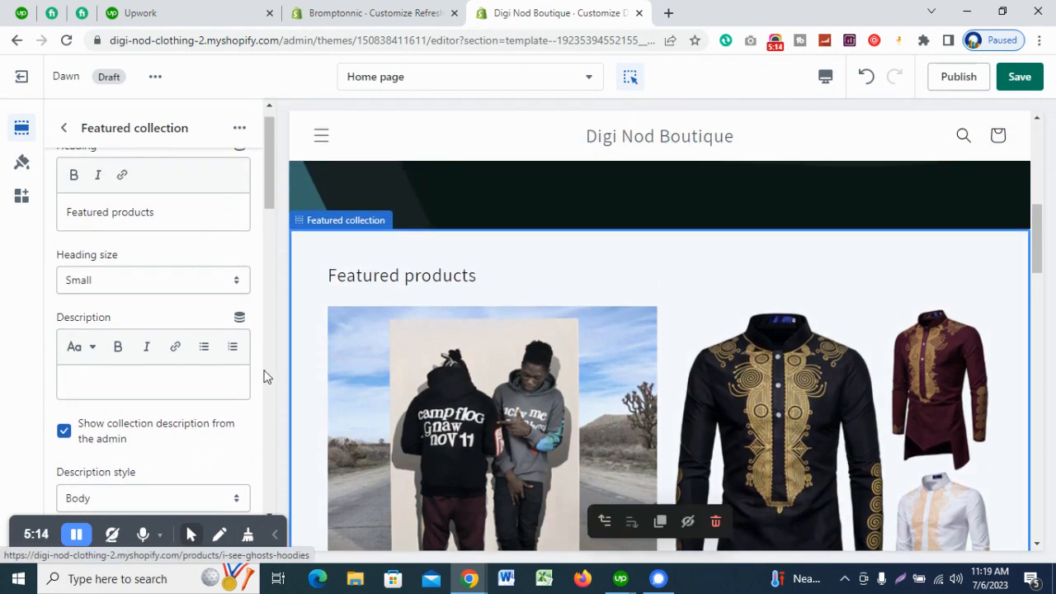
click(95, 387)
scroll(132, 386, down, 1)
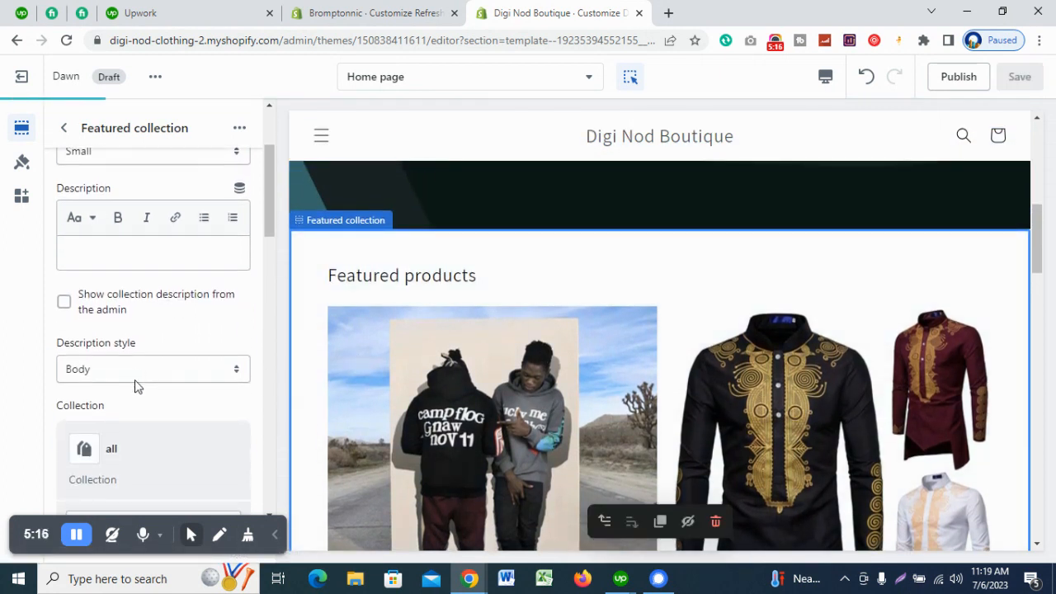
click(117, 377)
click(118, 388)
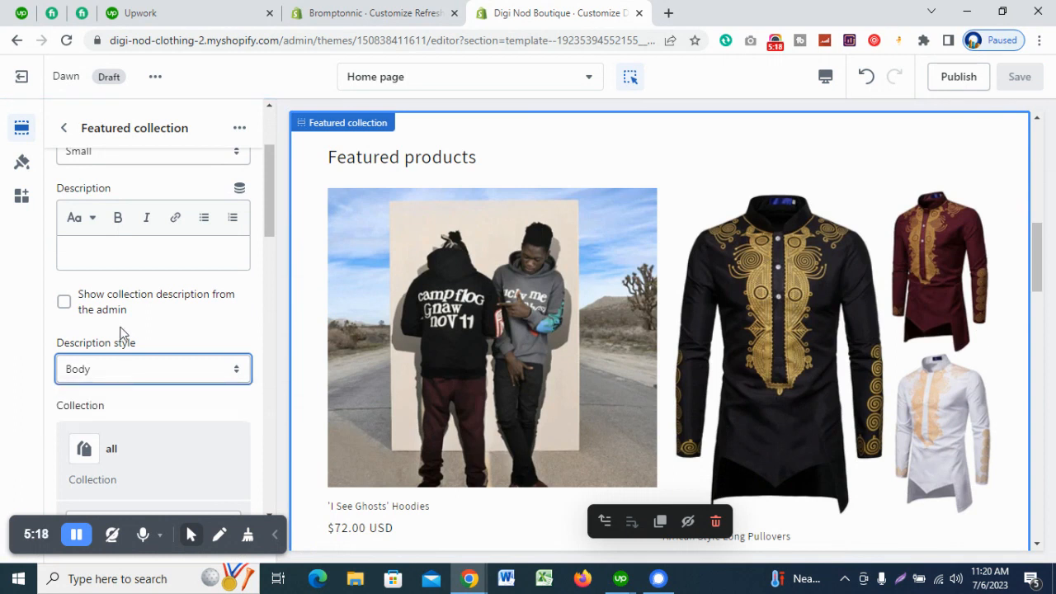
Step: Enter the sample description "jjkyukffikfyuik6t7uik", try the Subtitle style and set the description style to Uppercase
click(124, 263)
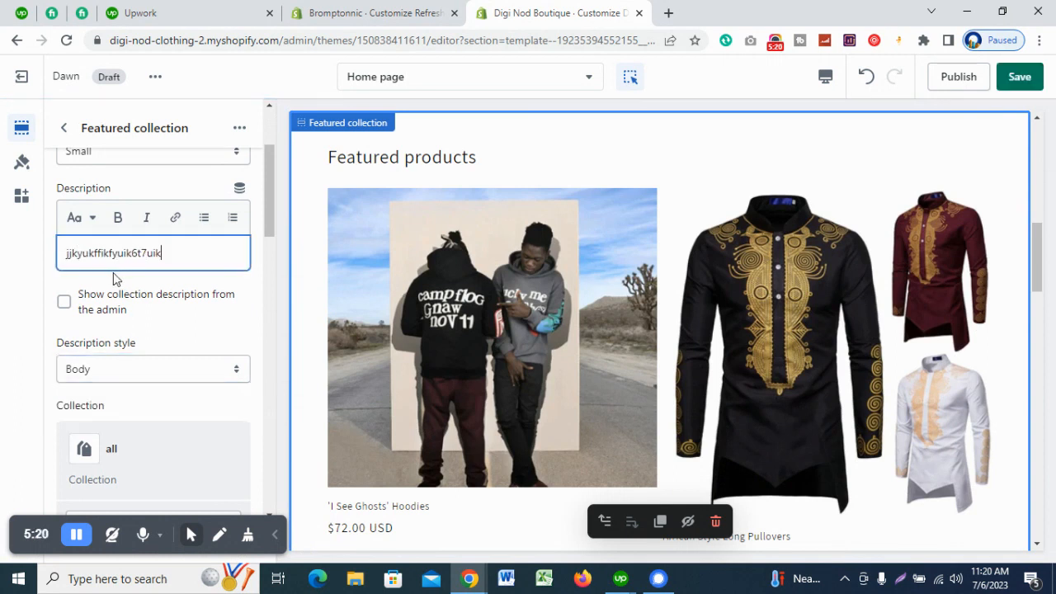
click(119, 376)
click(107, 404)
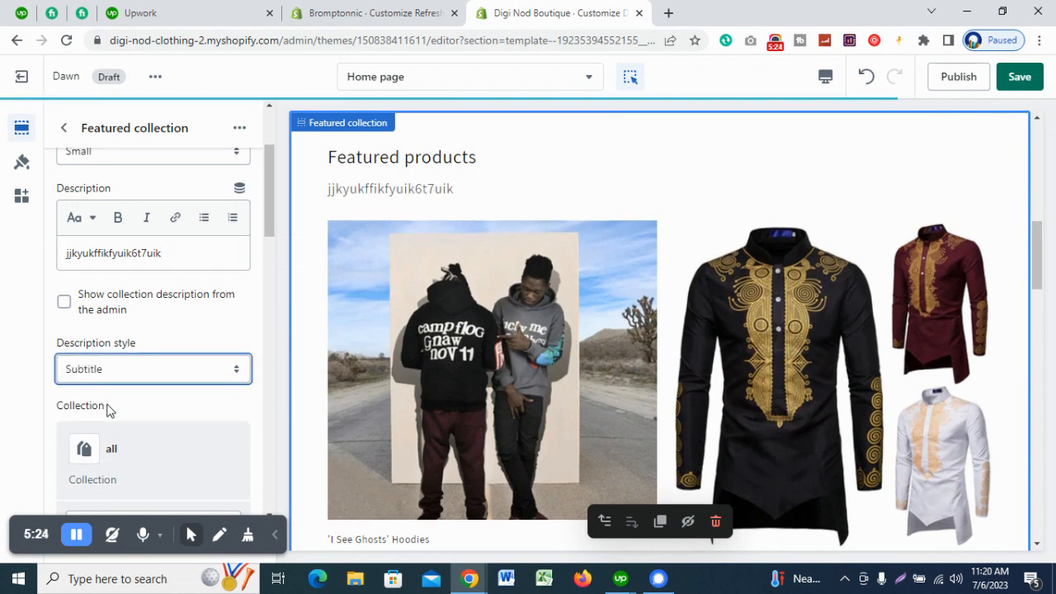
click(147, 379)
click(130, 418)
click(156, 378)
click(157, 378)
Step: Enable showing the collection description from the admin and clear the section's sample description text
click(129, 309)
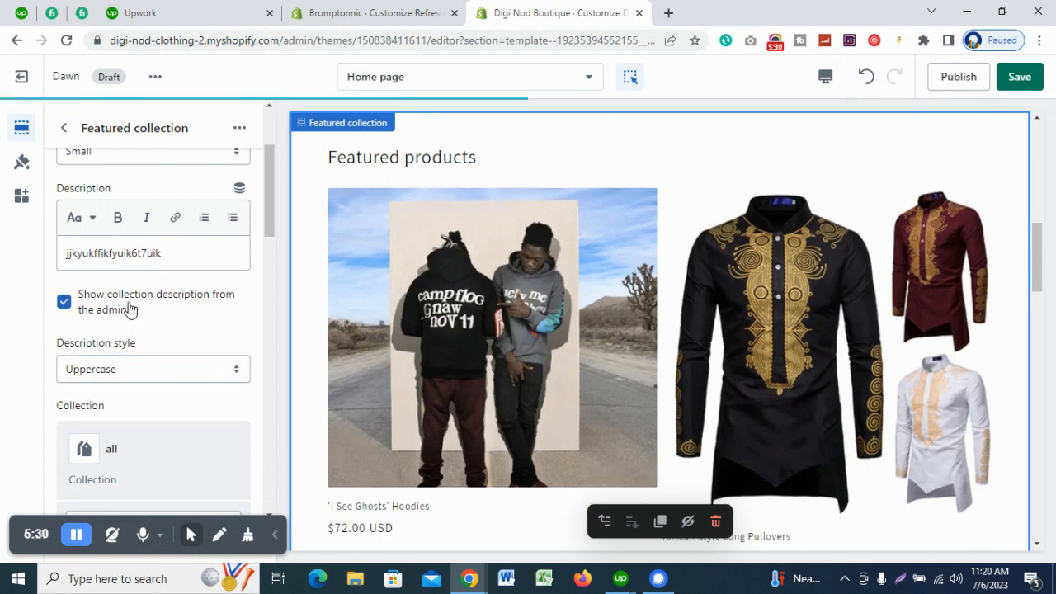
click(146, 258)
key(ctrl+a)
key(BackSpace)
Step: Change the section's collection to Accessories and check its products in the preview
scroll(145, 258, down, 3)
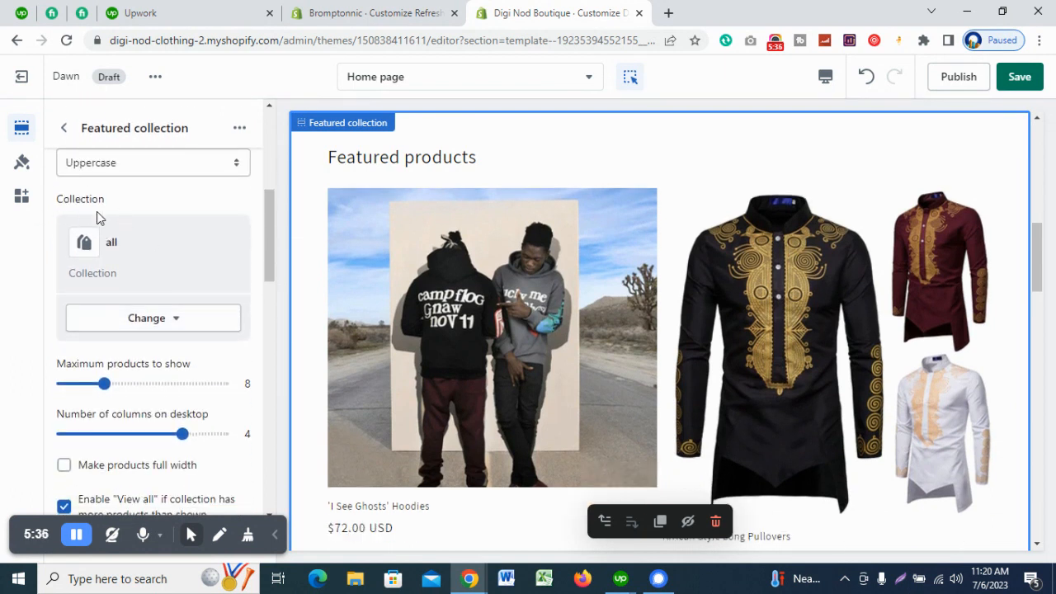
click(146, 328)
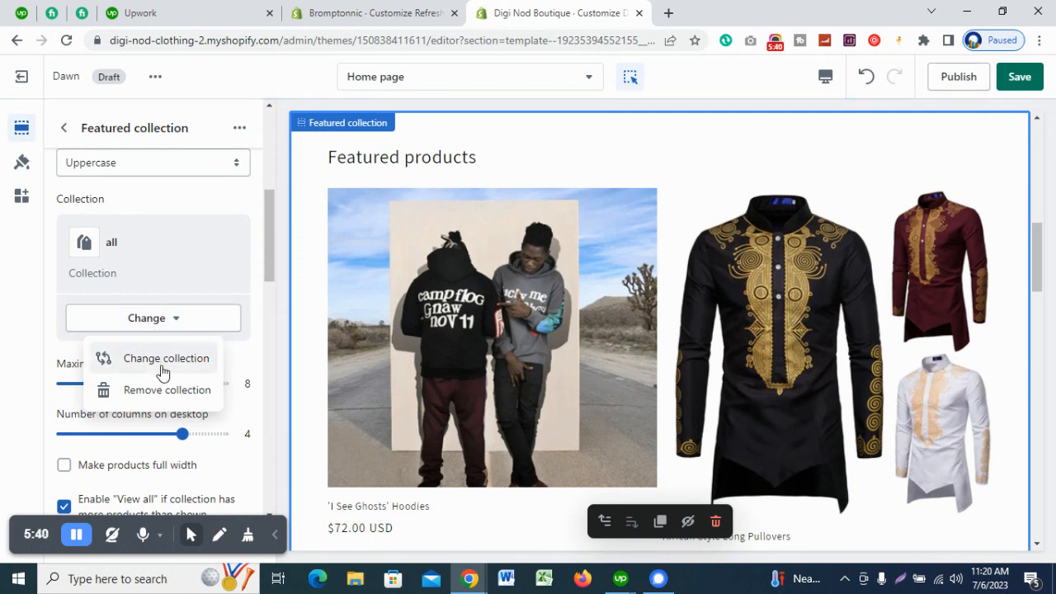
click(163, 360)
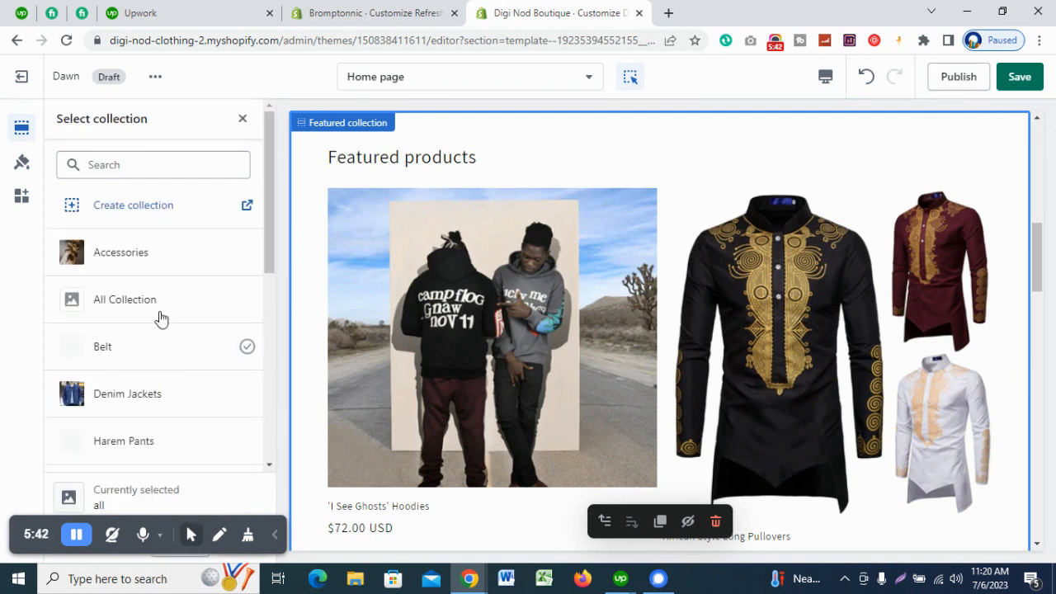
scroll(149, 338, down, 5)
scroll(145, 352, up, 5)
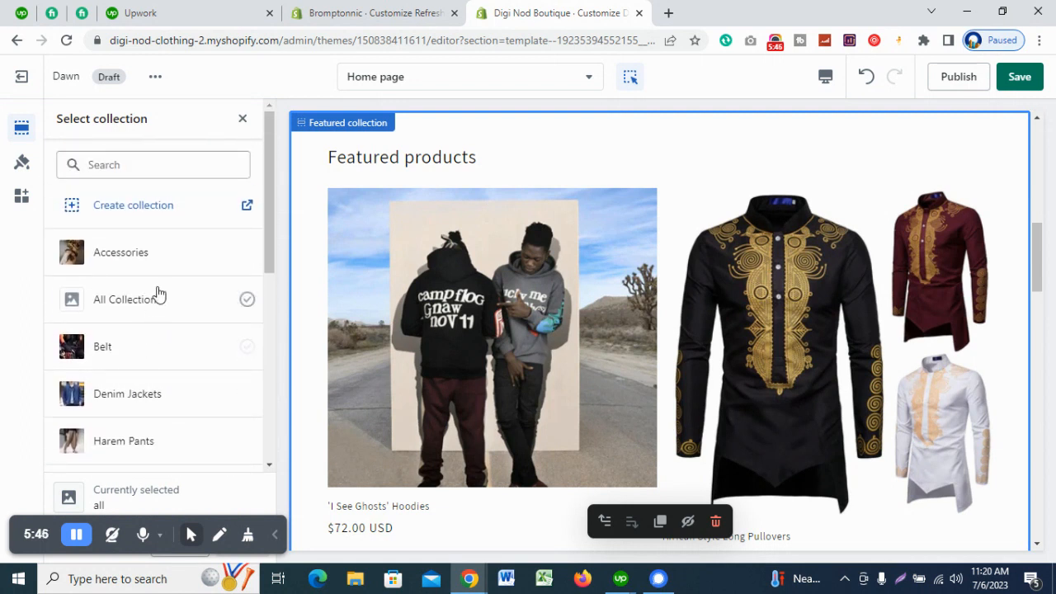
click(162, 254)
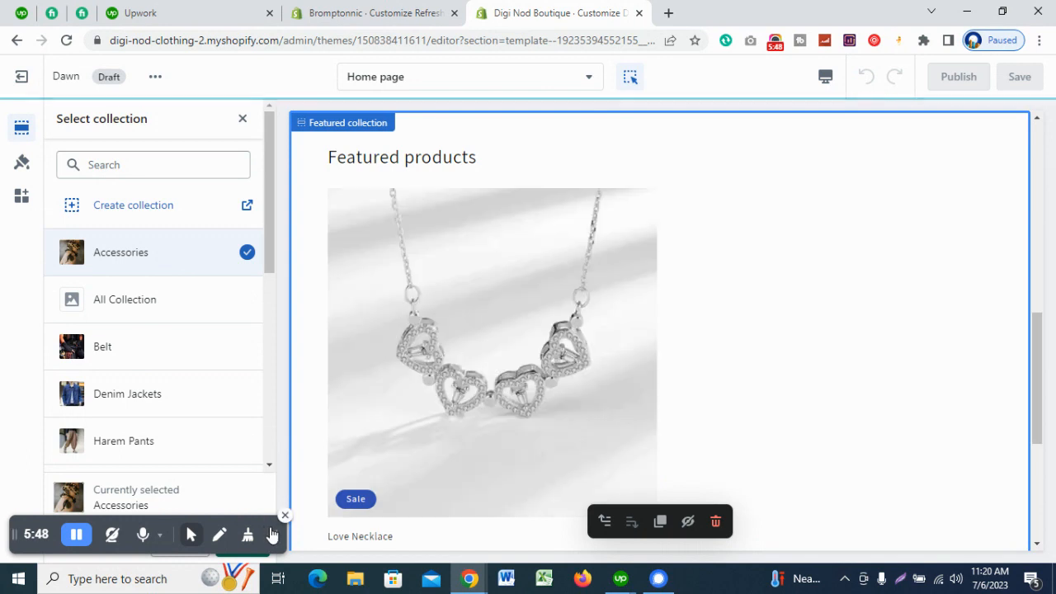
click(276, 536)
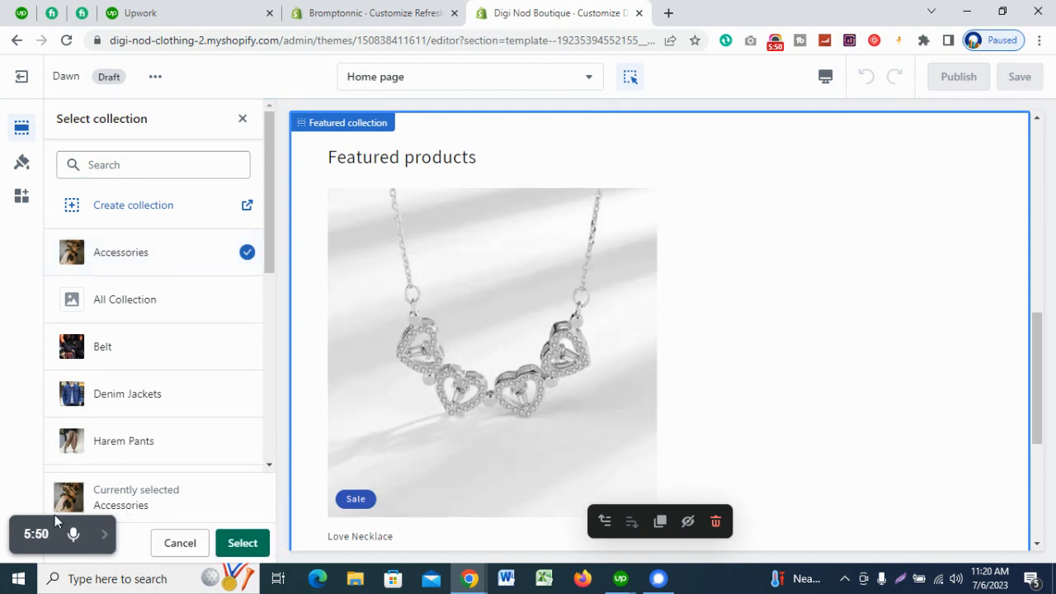
drag(42, 532, 987, 571)
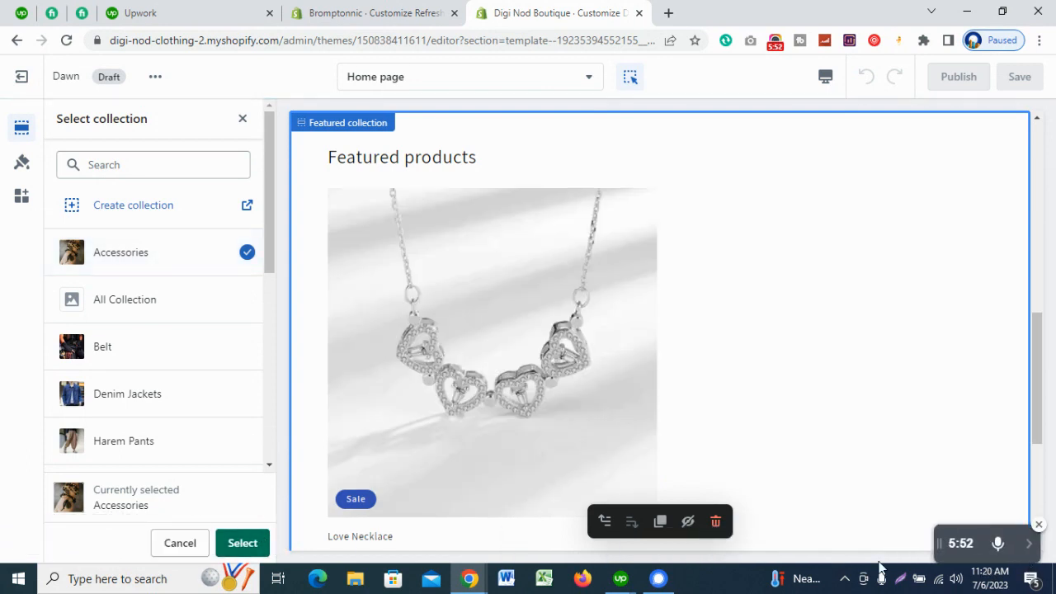
click(244, 544)
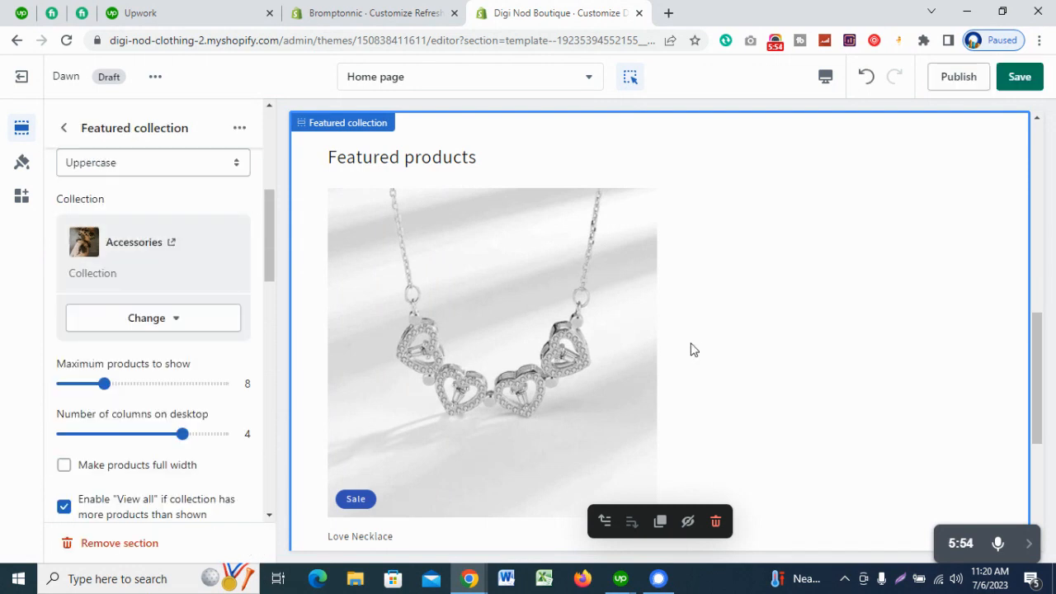
scroll(692, 338, up, 3)
scroll(690, 340, down, 6)
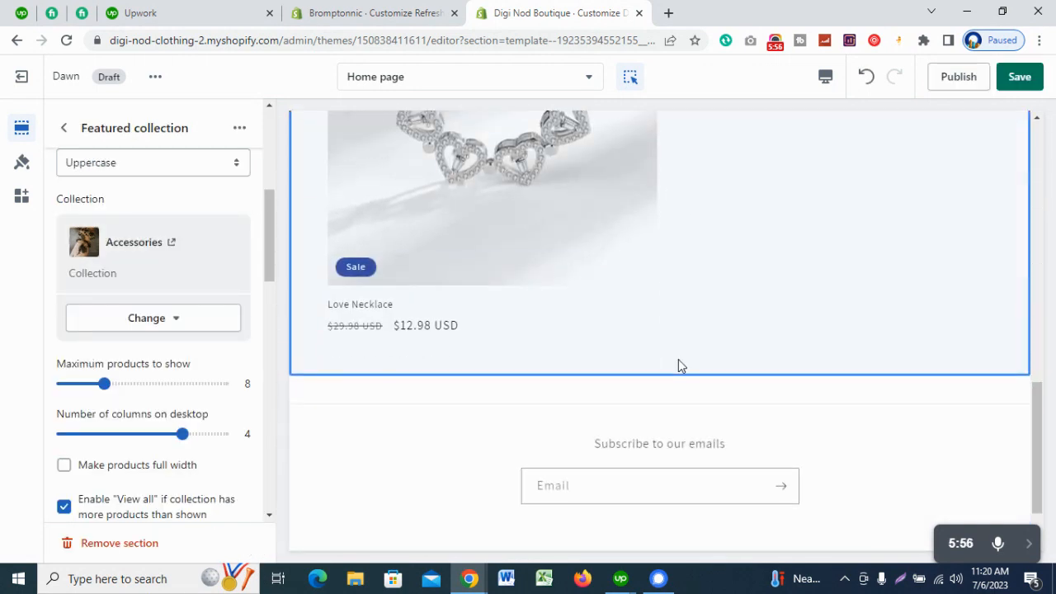
scroll(684, 342, up, 3)
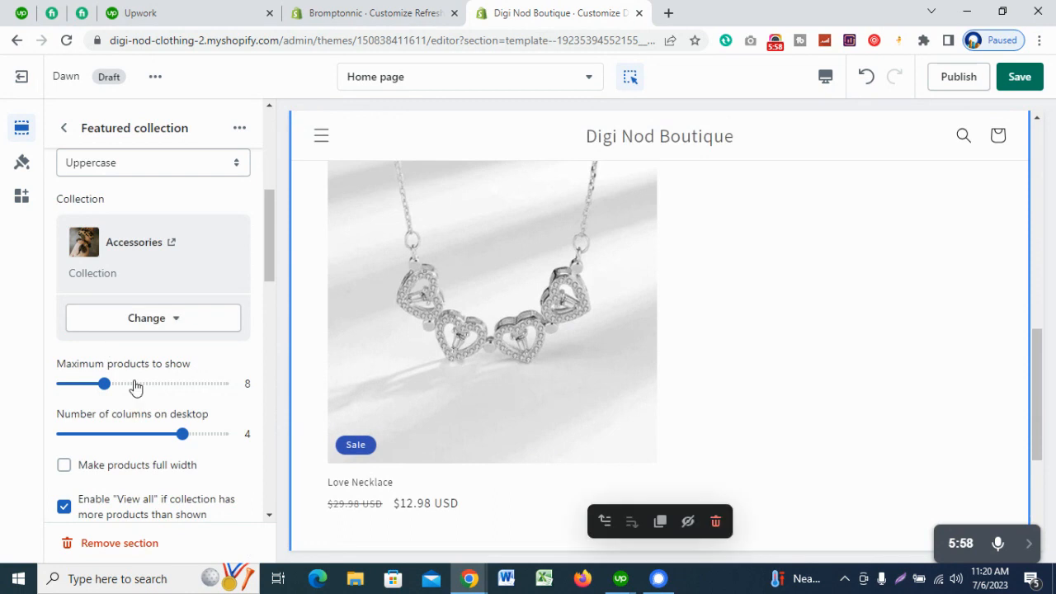
Step: Change the section's collection to Denim Jackets and look through its products in the preview
click(173, 321)
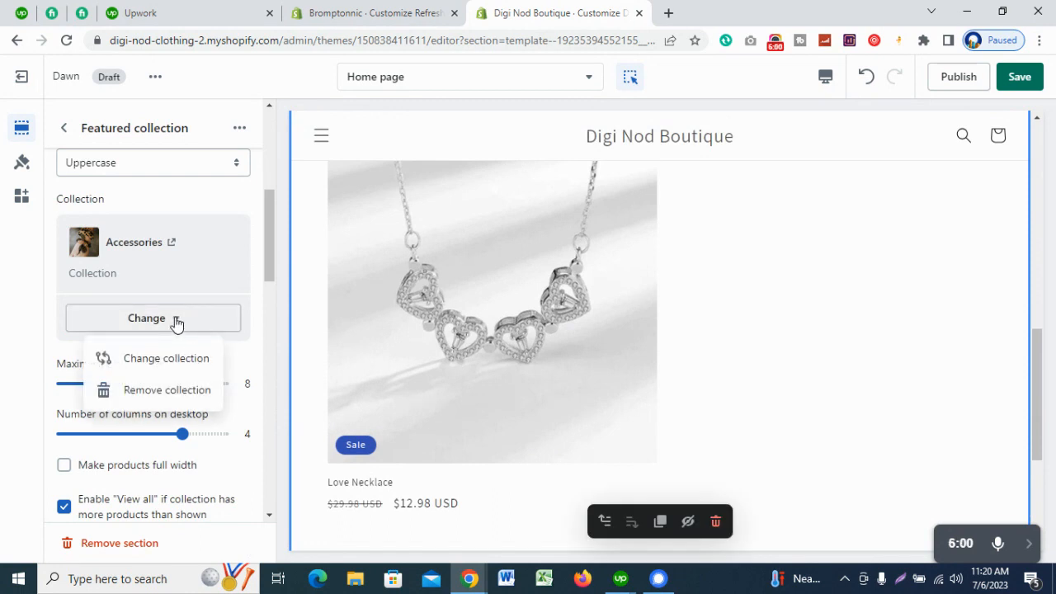
click(156, 371)
scroll(169, 361, down, 2)
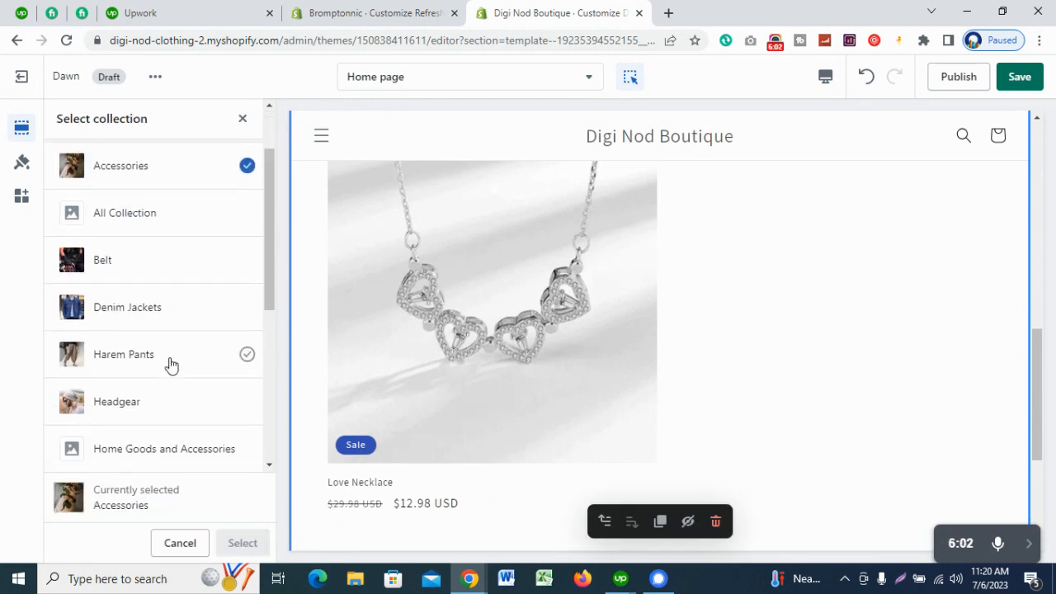
click(162, 243)
click(249, 541)
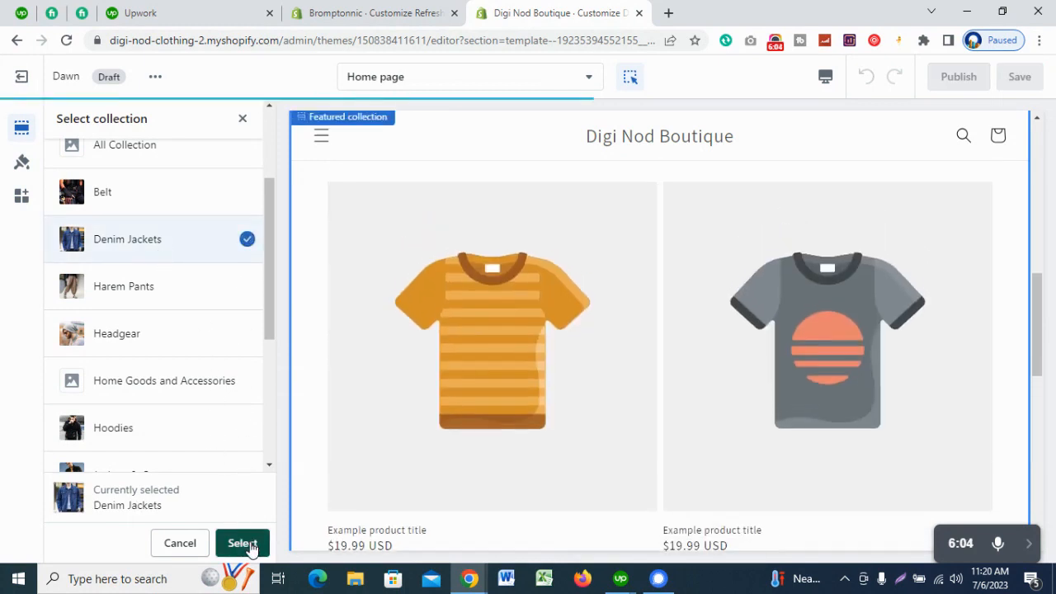
scroll(575, 370, down, 8)
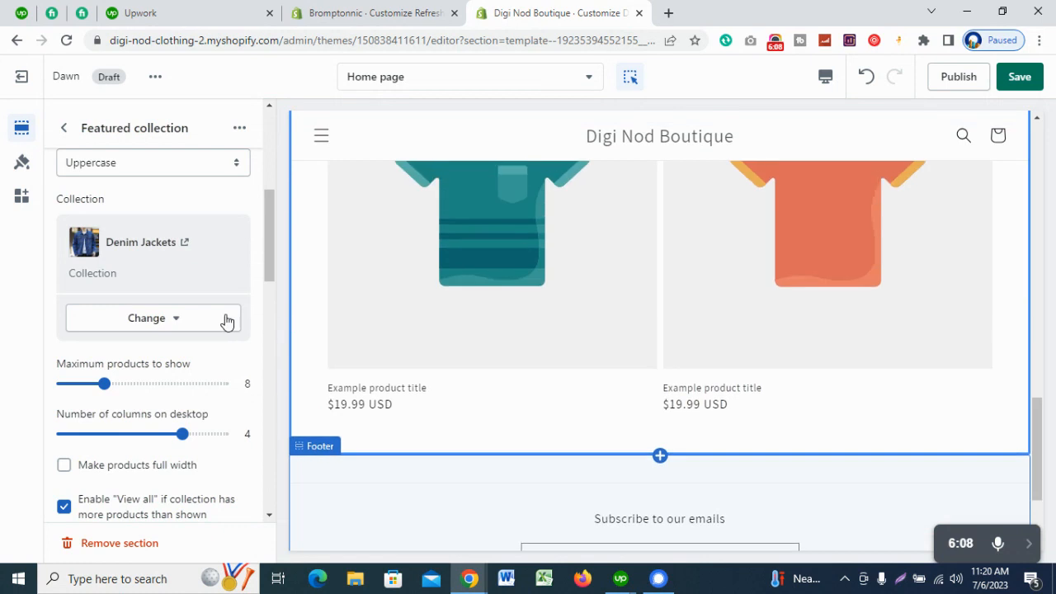
scroll(544, 334, up, 5)
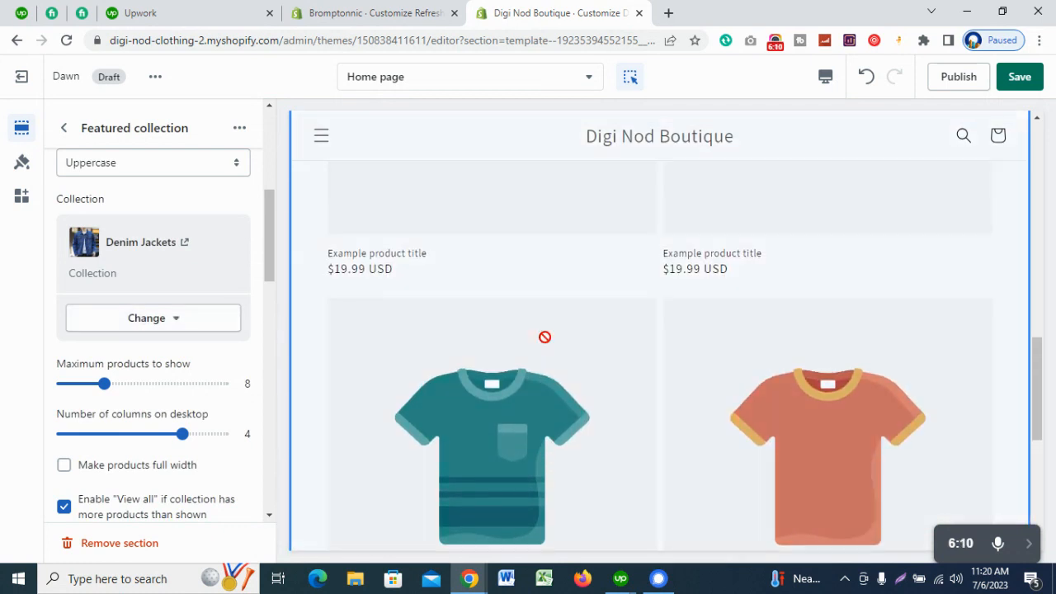
Step: Change the section's collection to Jeans
click(170, 318)
click(169, 356)
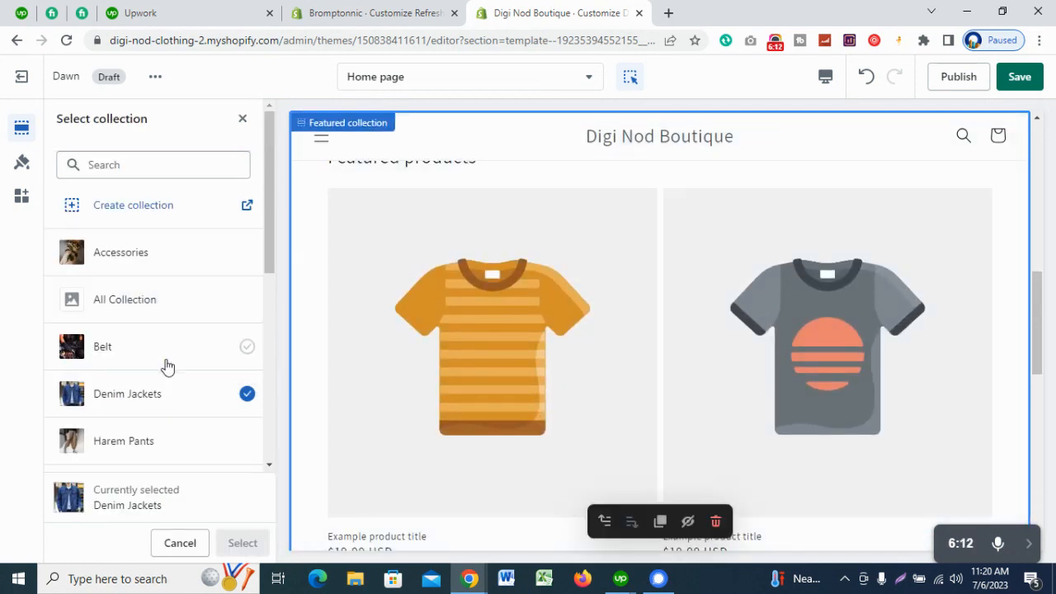
scroll(168, 365, down, 5)
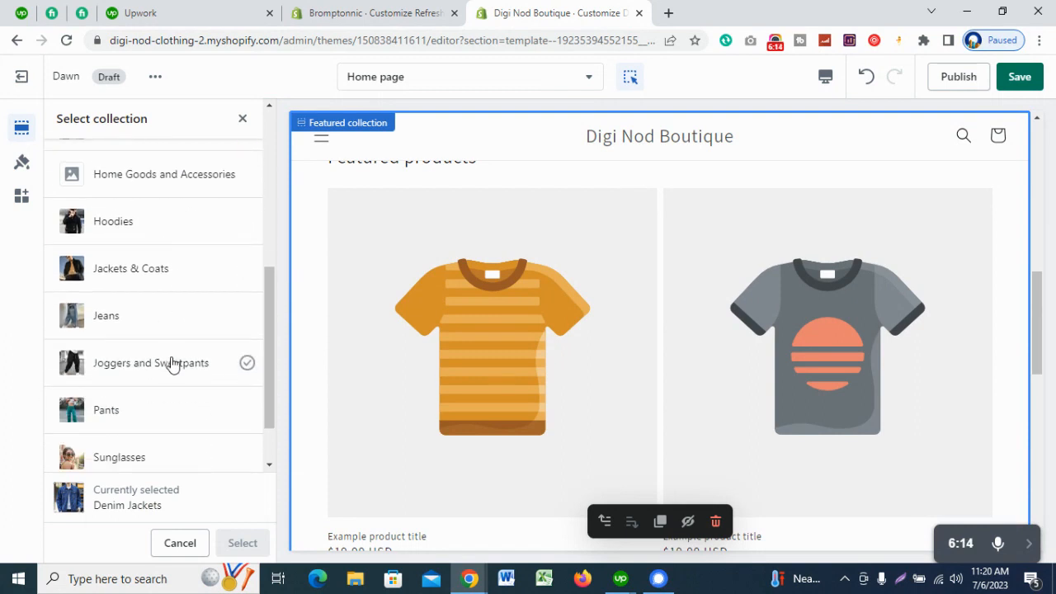
click(173, 322)
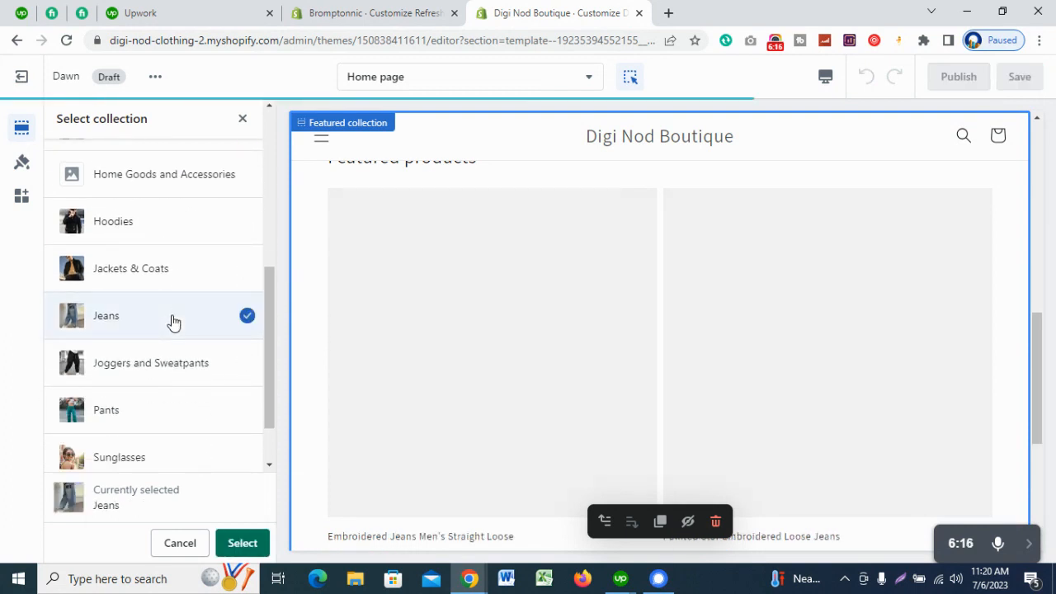
scroll(831, 374, down, 3)
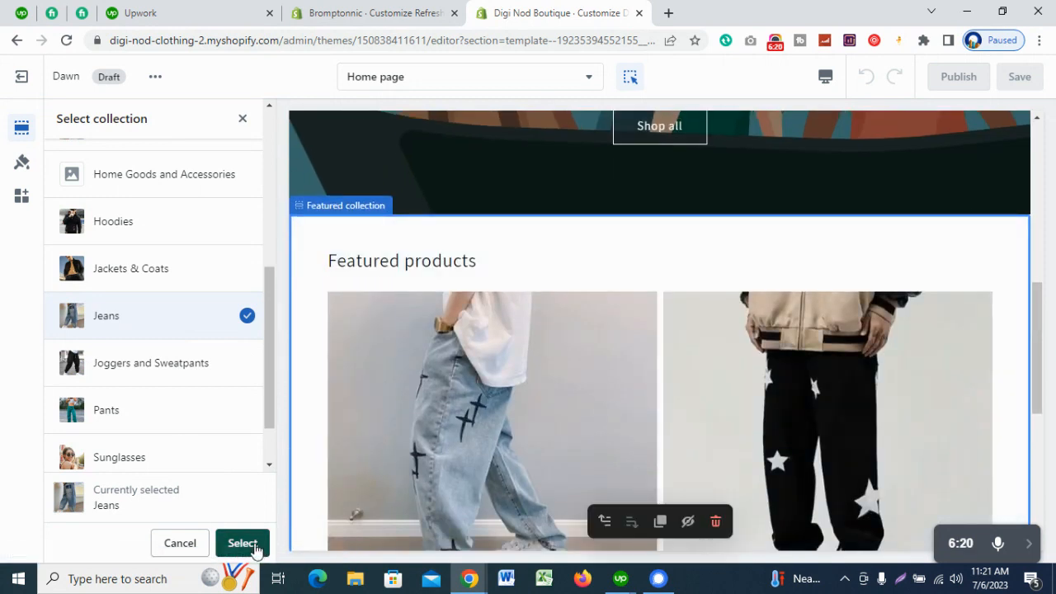
click(246, 543)
Step: Make the Featured collection section's products full width and save the theme changes
scroll(190, 431, down, 1)
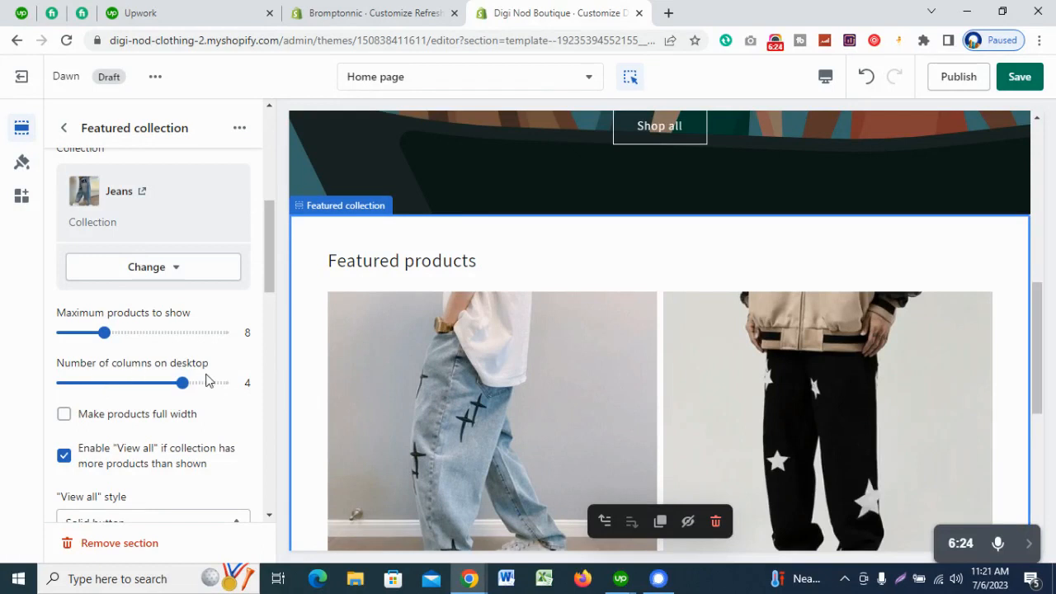
scroll(234, 407, down, 3)
scroll(585, 427, down, 5)
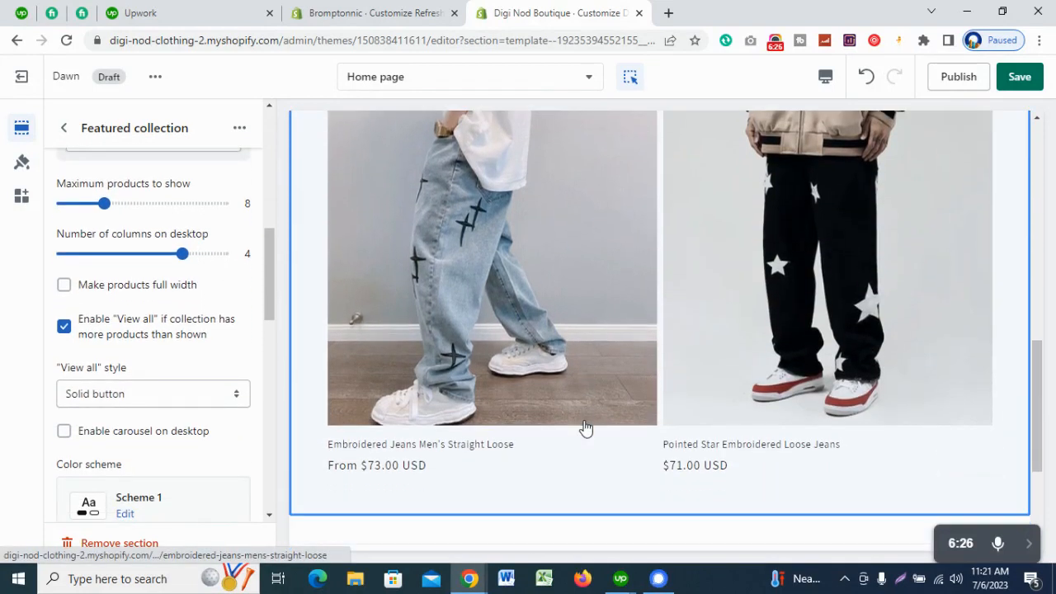
scroll(82, 354, up, 2)
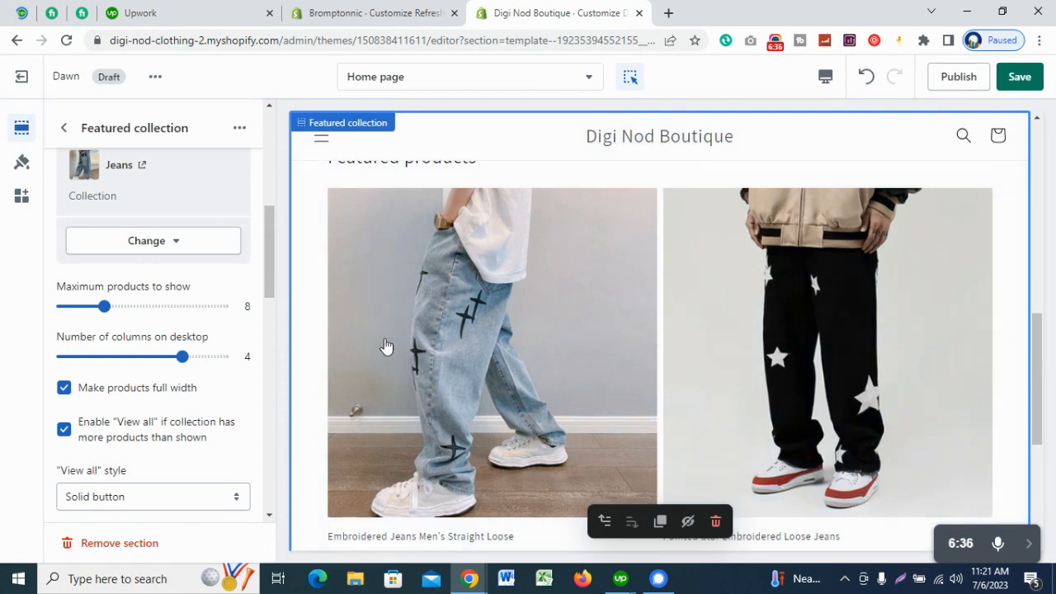
click(1017, 76)
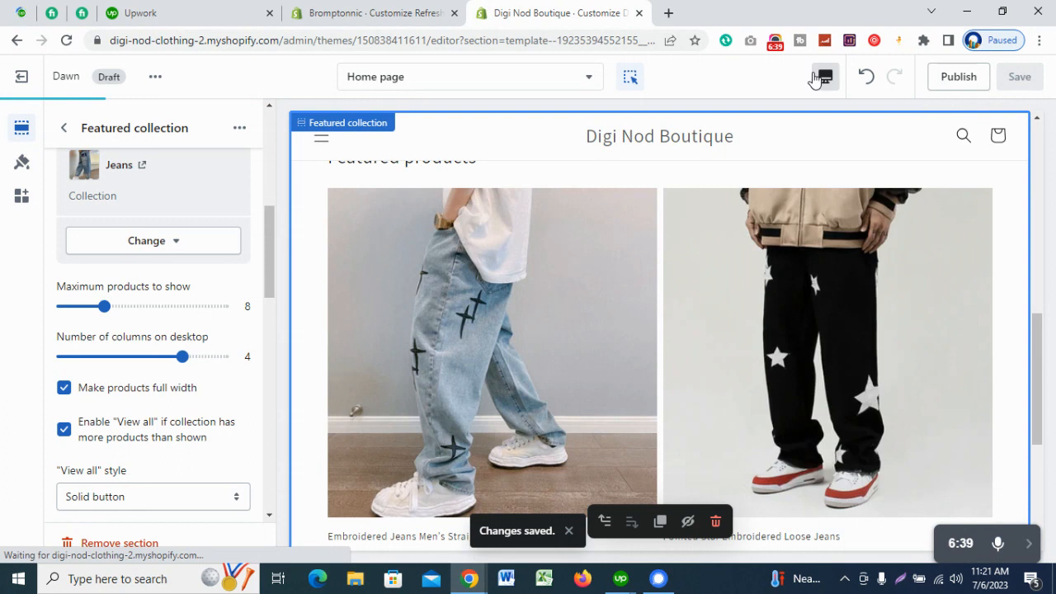
Step: Preview the home page in fullscreen and look through the Jeans products in the Featured collection section
click(825, 76)
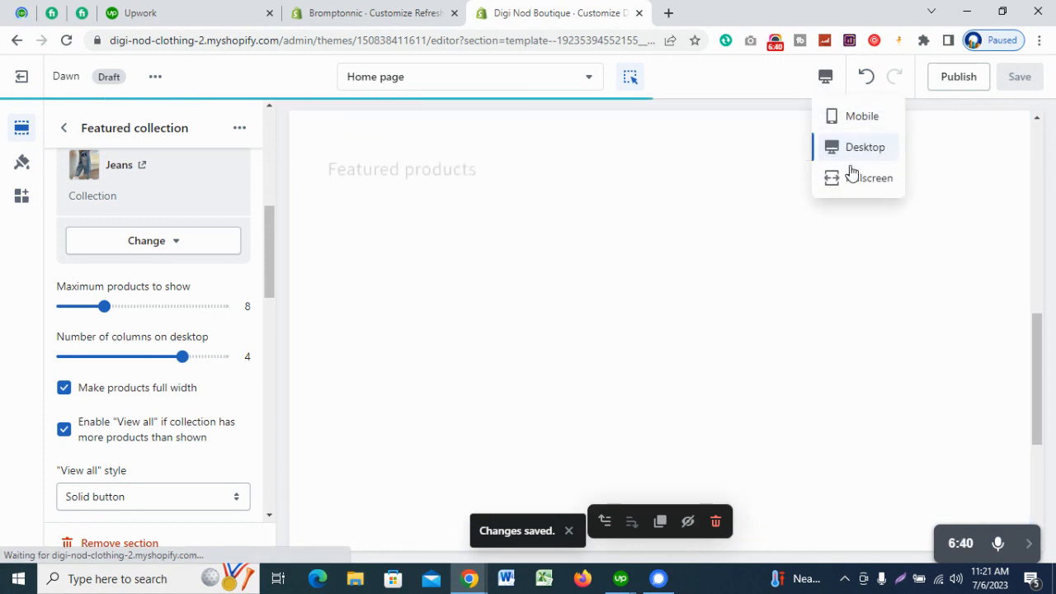
click(858, 177)
scroll(726, 252, down, 1)
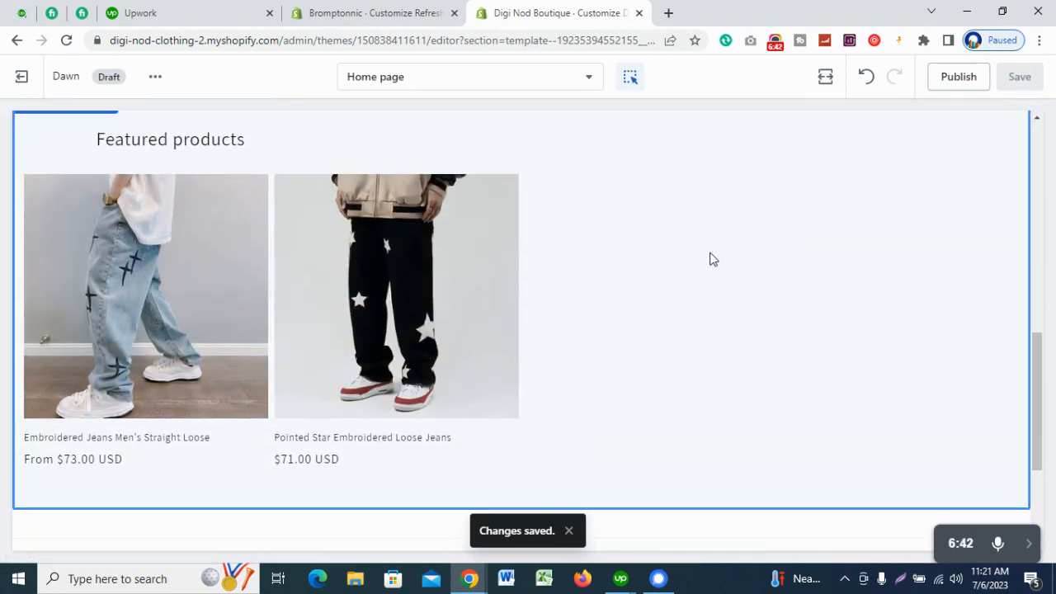
scroll(710, 252, up, 5)
scroll(709, 249, down, 3)
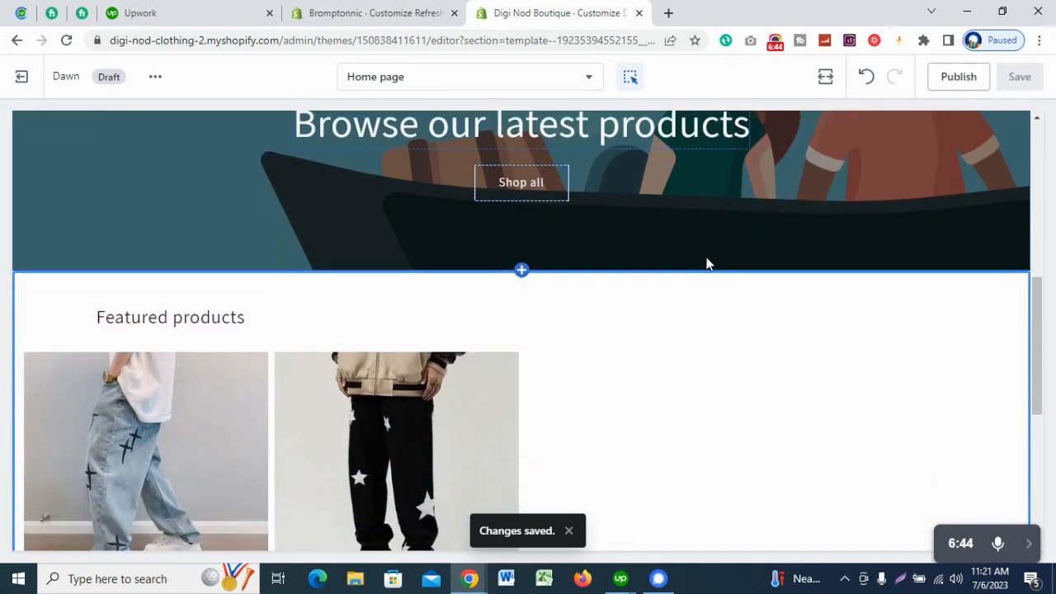
scroll(705, 277, down, 3)
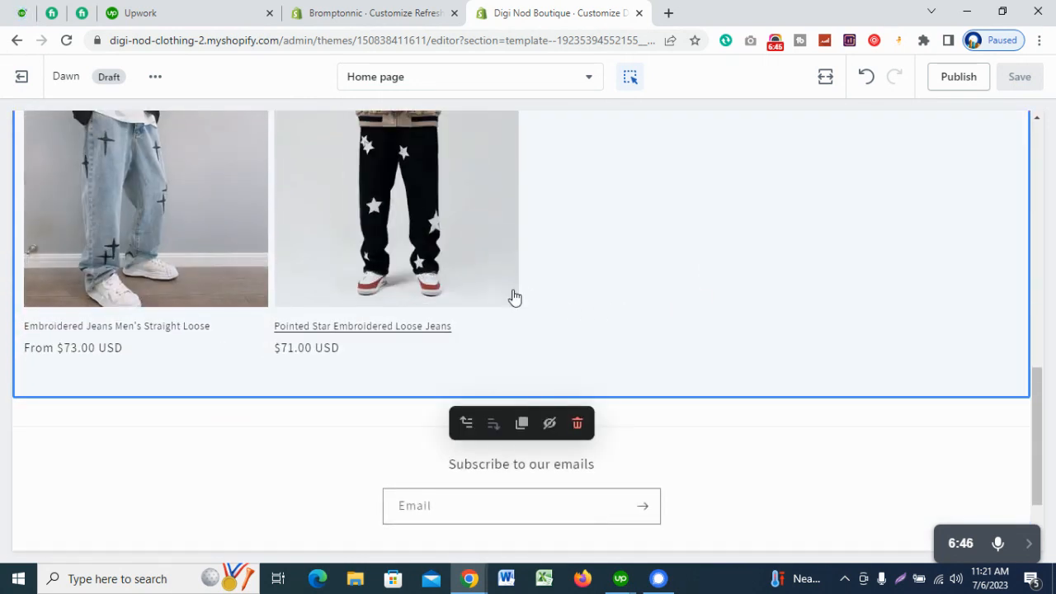
Step: Open the store's admin page in a new browser tab from the theme editor's exit link and place it before the editor tab
click(395, 11)
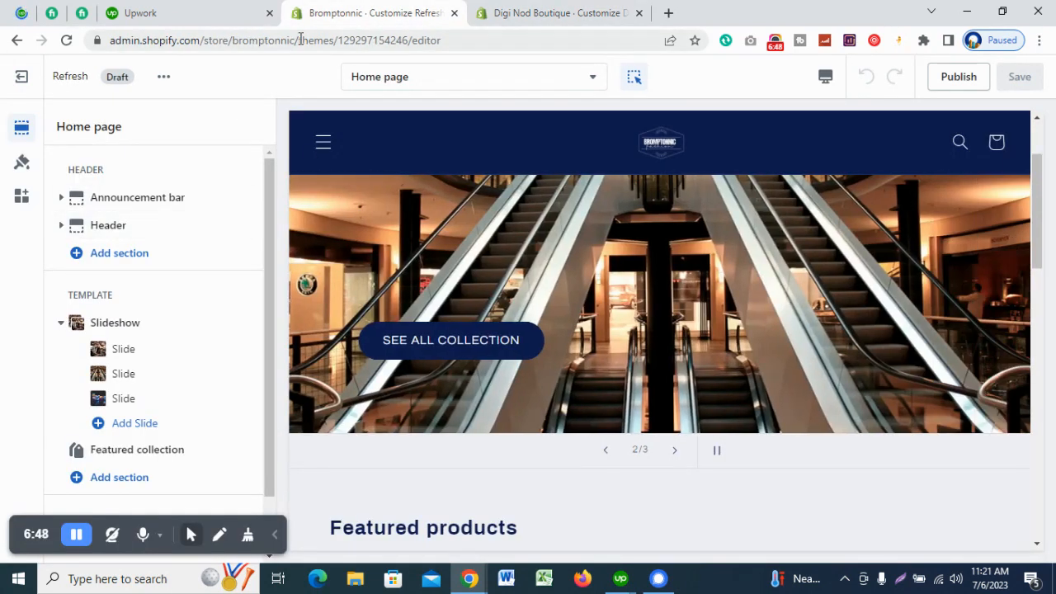
click(608, 10)
right_click(18, 79)
click(45, 83)
drag(733, 7, 558, 6)
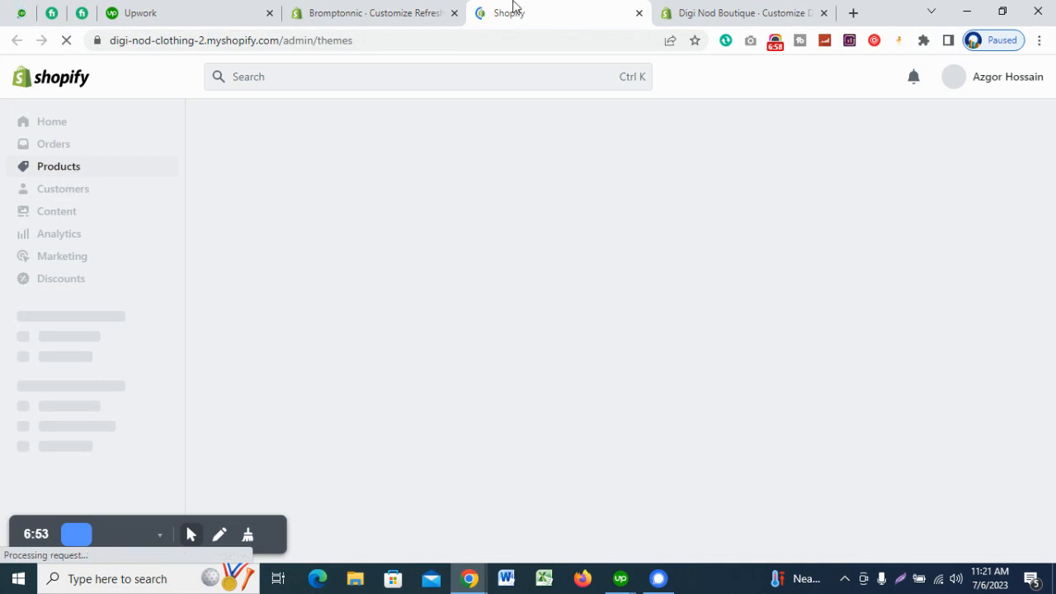
Step: Return to the Digi Nod Boutique theme editor and switch the fullscreen preview back to the desktop view
click(722, 10)
scroll(297, 273, up, 5)
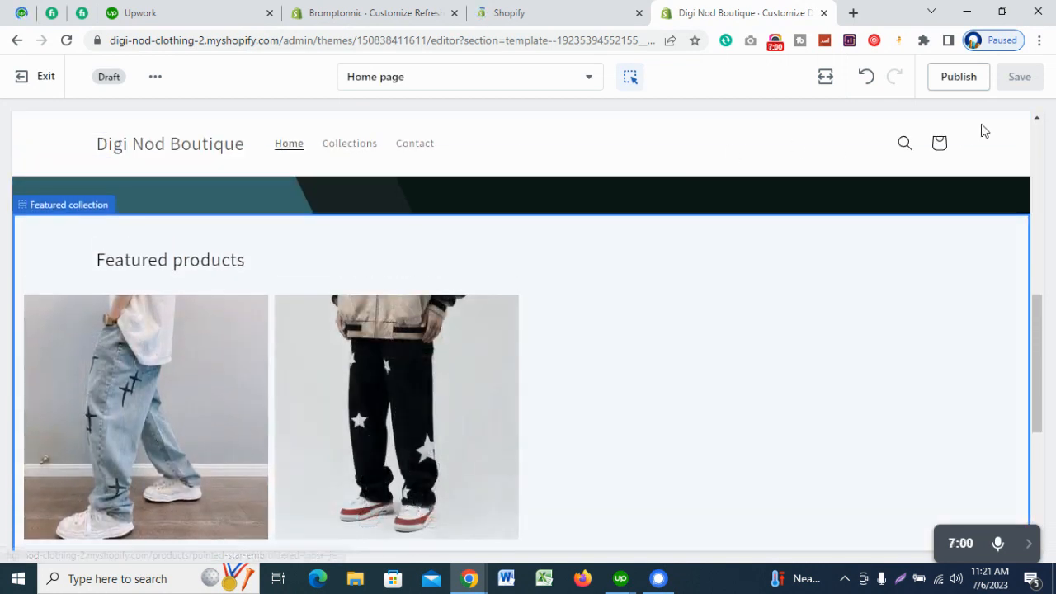
click(825, 76)
click(852, 147)
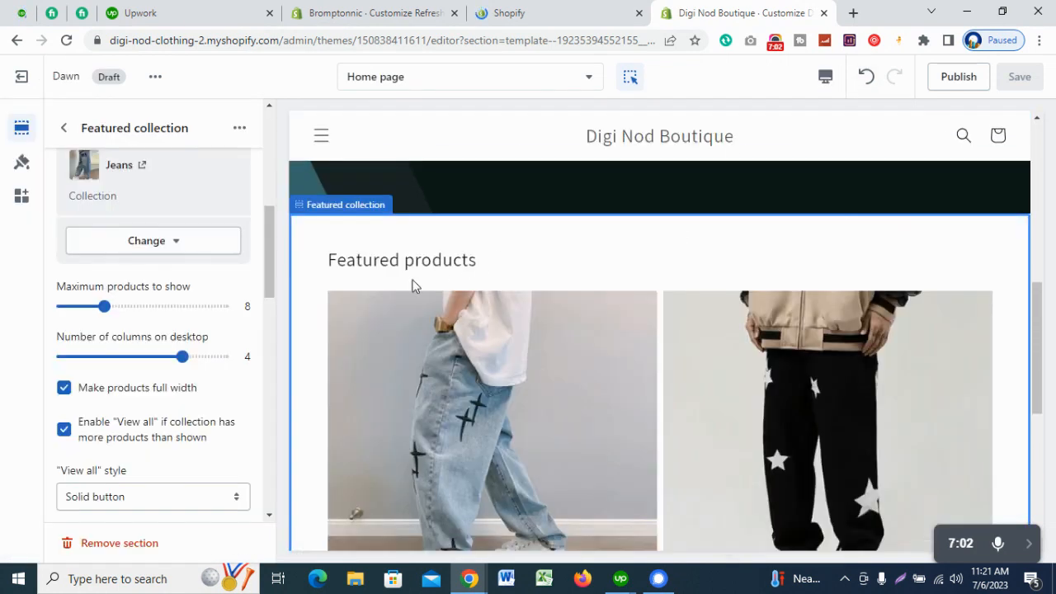
Step: Change the Featured collection section's collection to Hoodies and save the theme changes
click(189, 246)
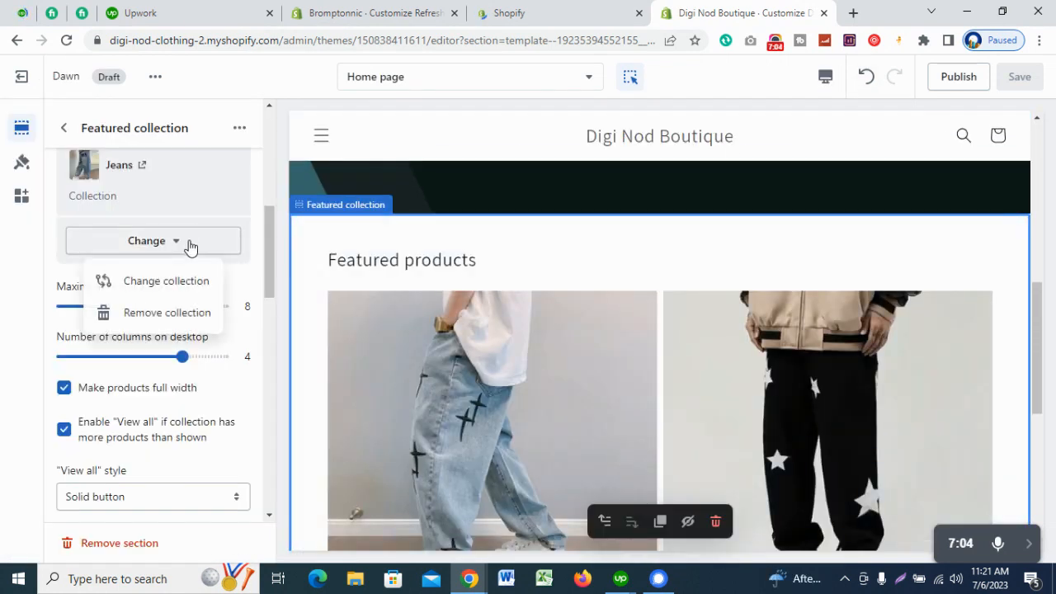
click(169, 290)
scroll(183, 366, down, 1)
scroll(183, 365, down, 5)
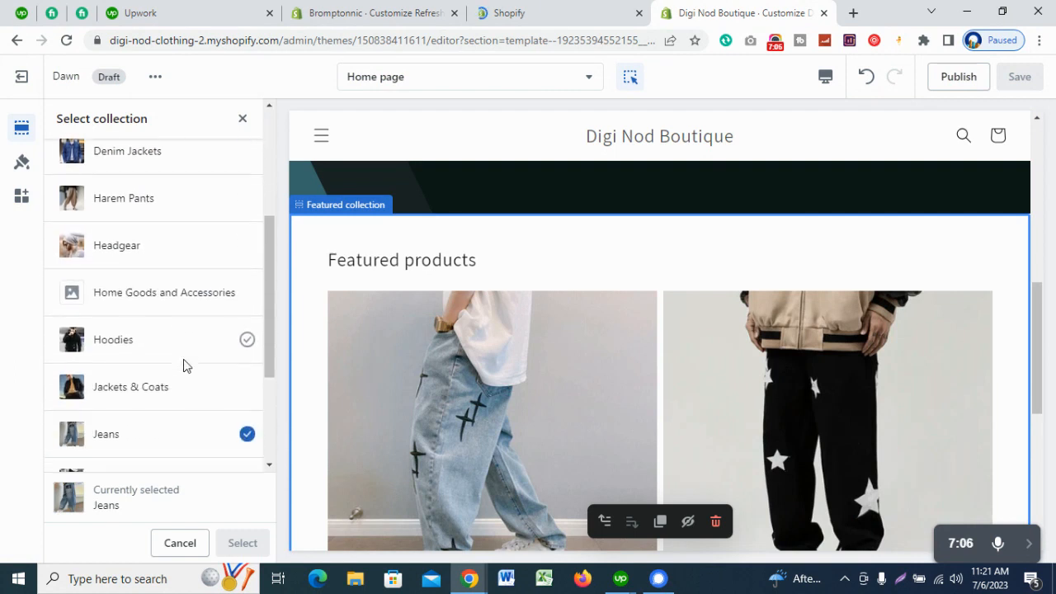
click(184, 206)
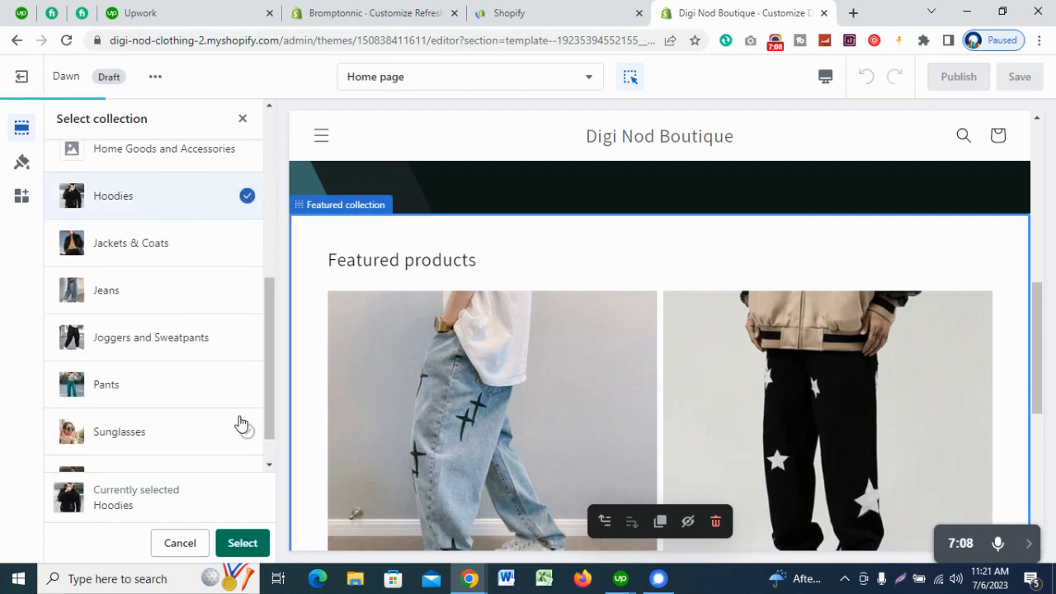
scroll(698, 410, down, 10)
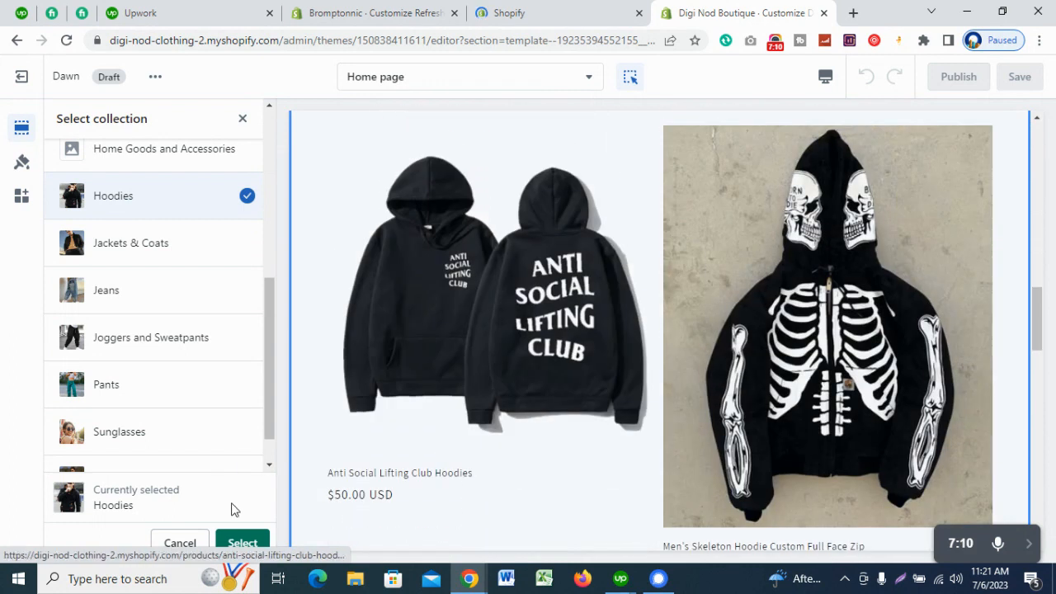
click(237, 540)
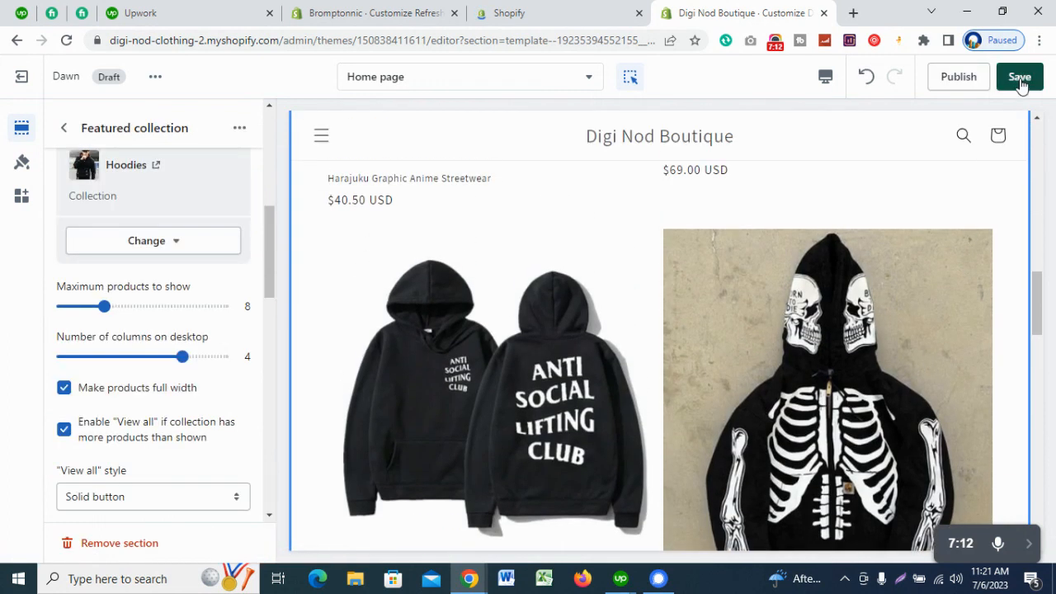
click(1019, 77)
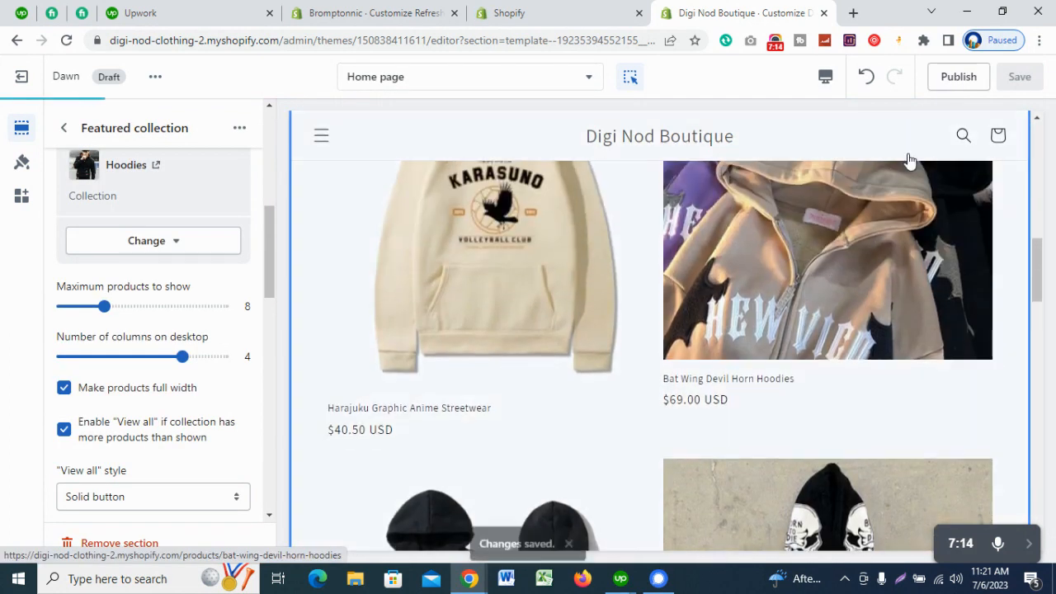
Step: Preview the home page in fullscreen and look through the Hoodies products in the Featured collection section
click(825, 77)
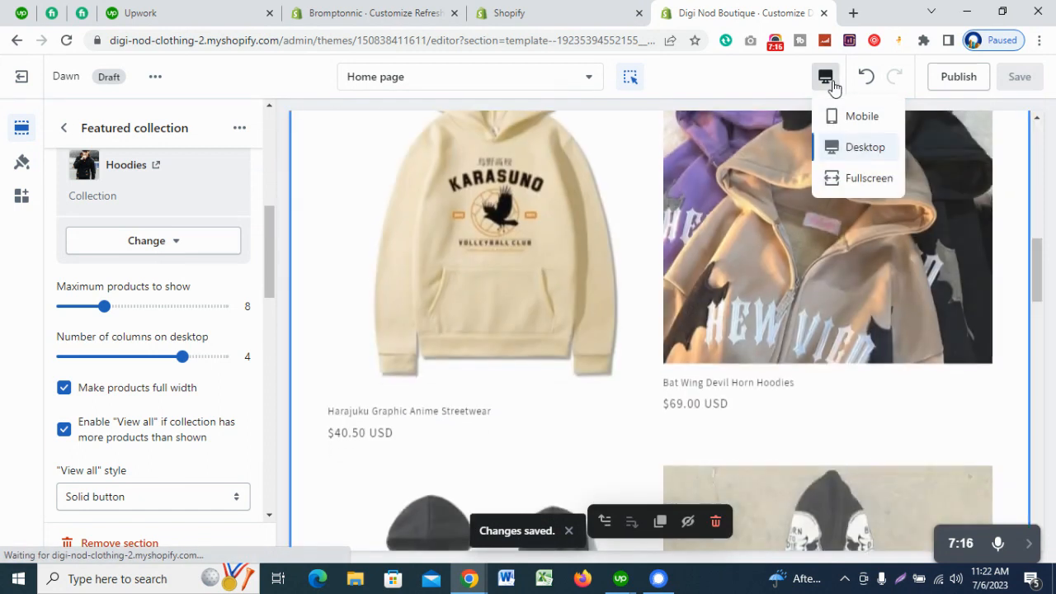
click(864, 178)
scroll(760, 254, up, 2)
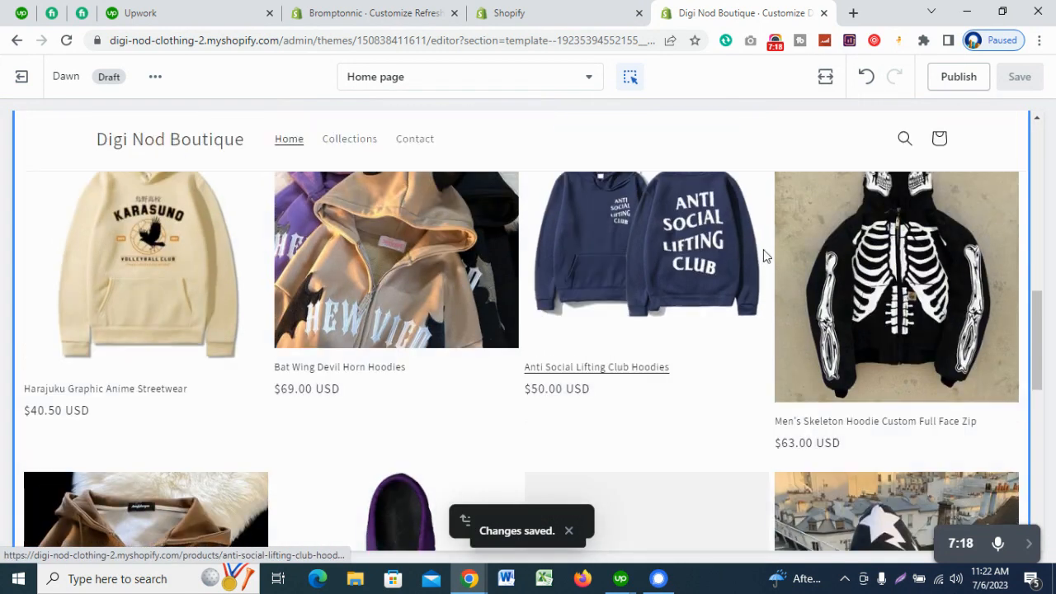
scroll(757, 351, down, 5)
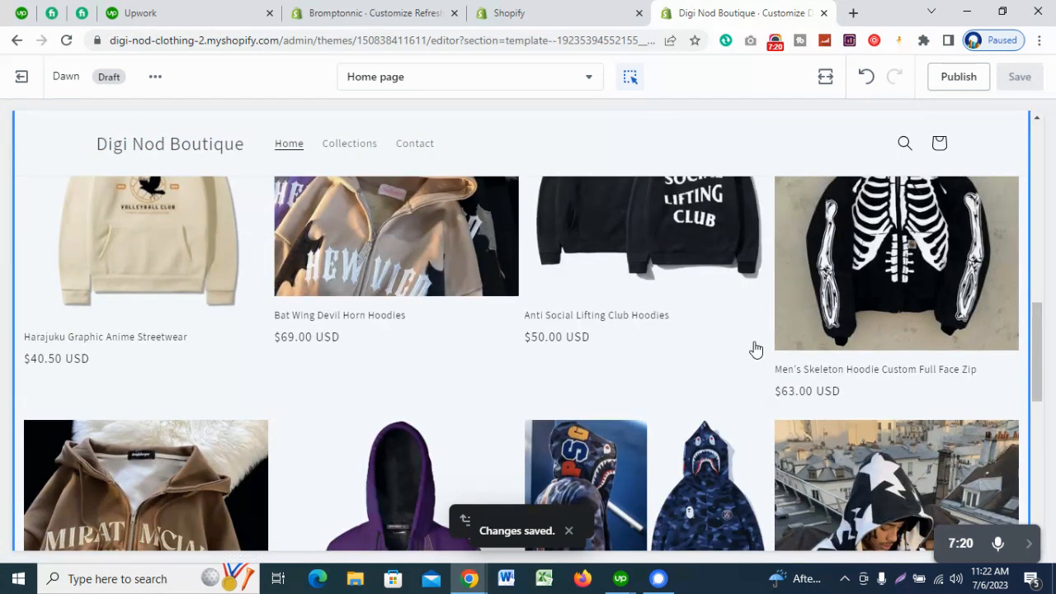
scroll(760, 353, down, 1)
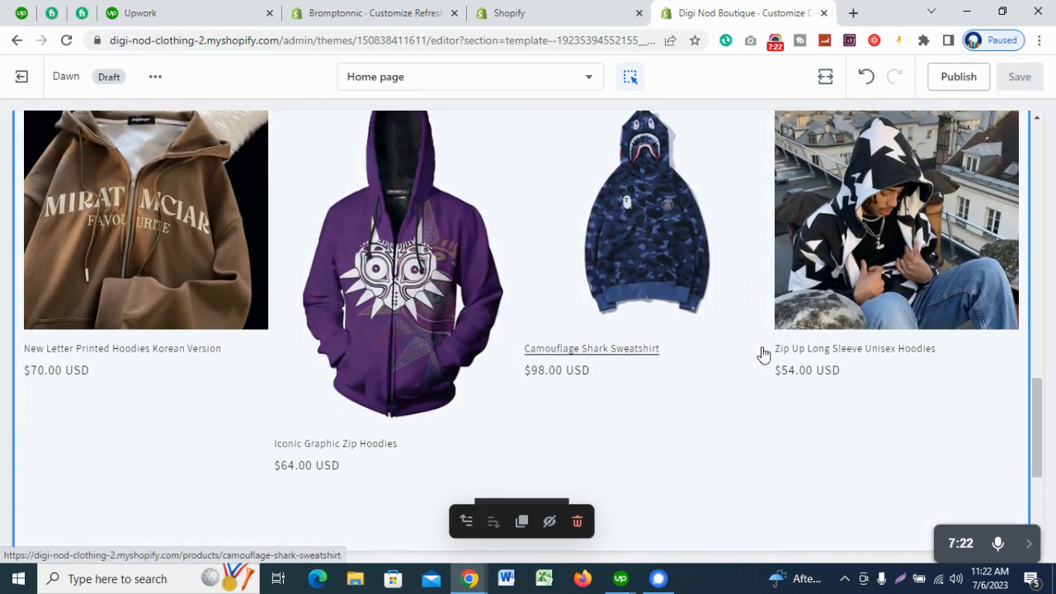
scroll(763, 354, down, 3)
scroll(764, 355, up, 5)
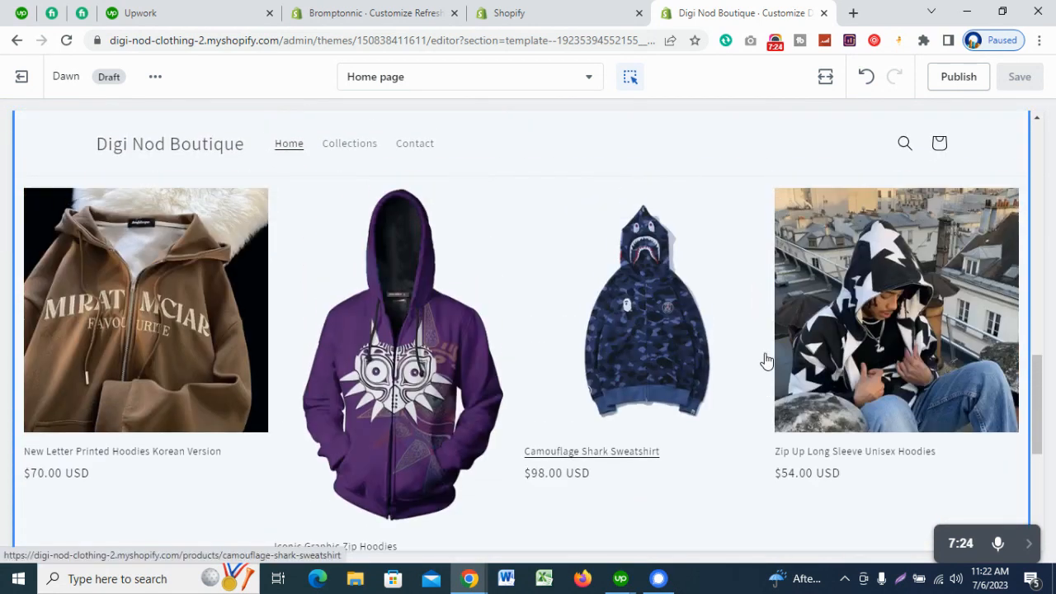
scroll(767, 247, up, 1)
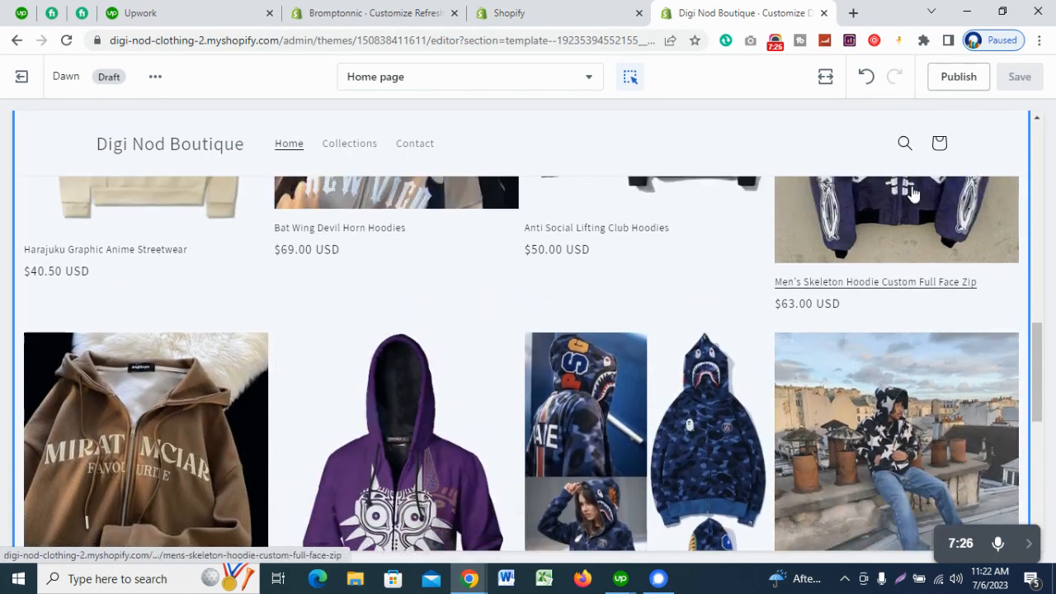
Step: Back in the desktop view, turn off full-width products for the Featured collection section and save the theme changes
click(825, 76)
click(857, 147)
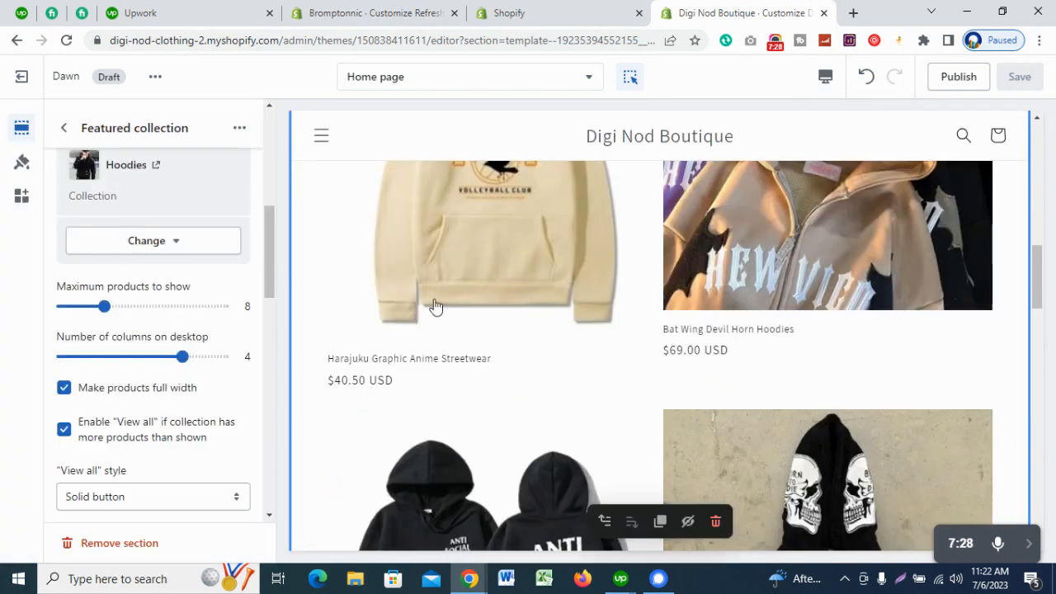
scroll(183, 363, down, 1)
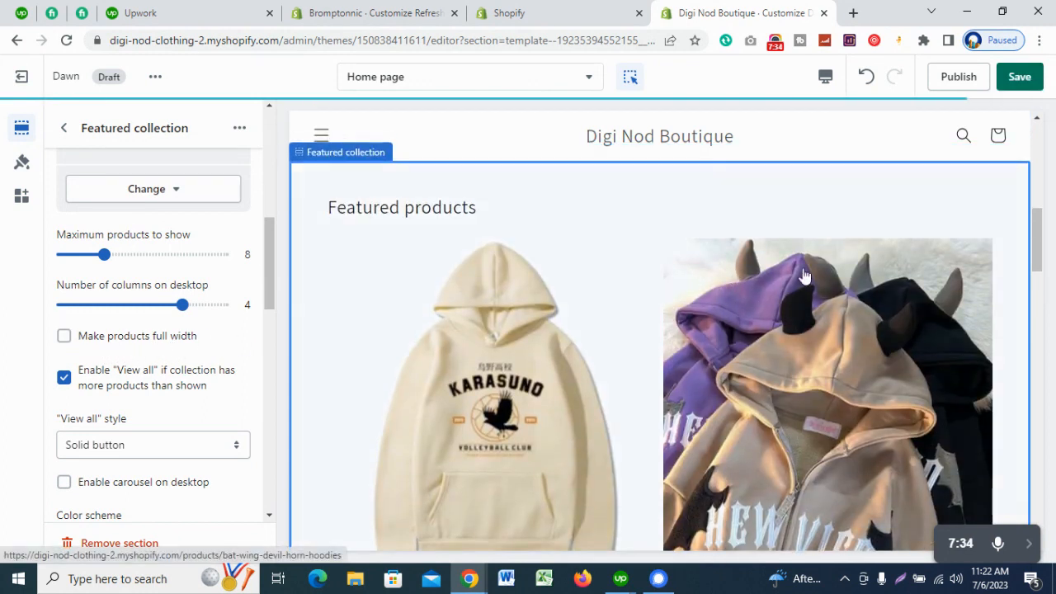
click(1021, 76)
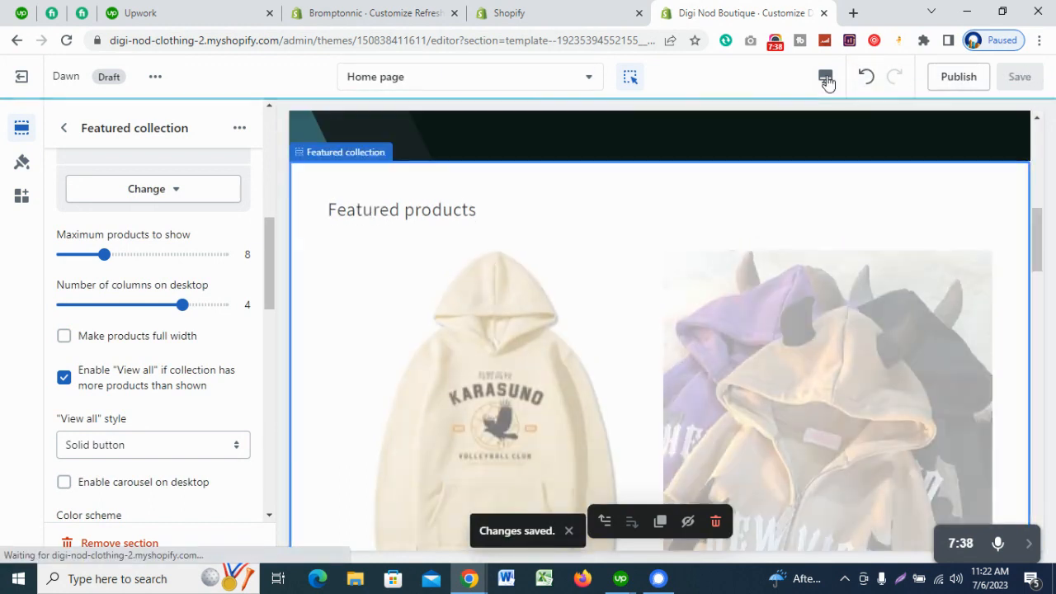
Step: Check the Hoodies products without the full-width layout in the fullscreen preview, down to the "View all" button
click(825, 78)
click(858, 178)
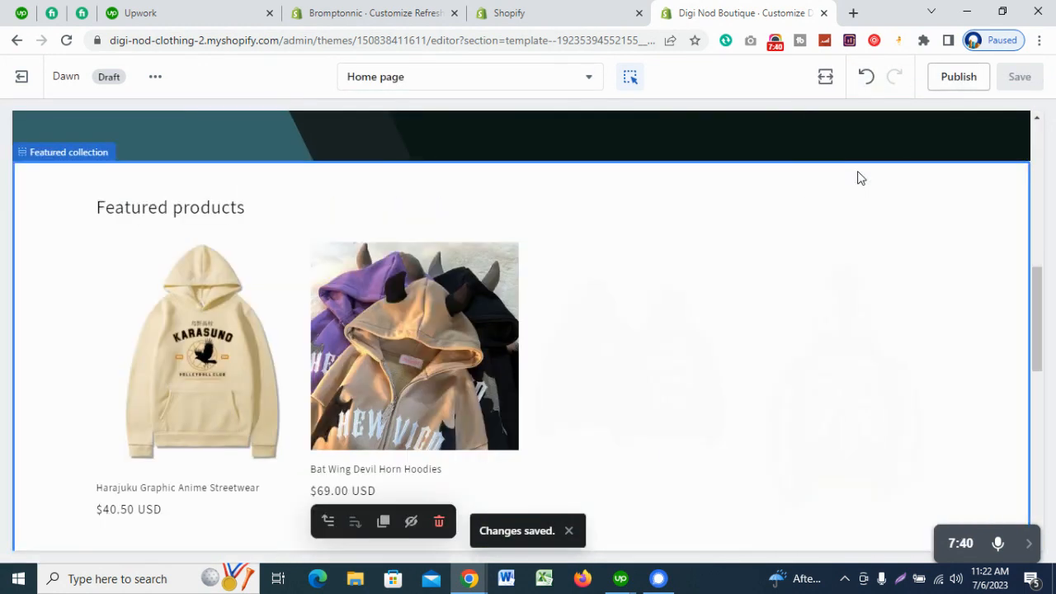
scroll(754, 266, down, 3)
scroll(752, 266, down, 5)
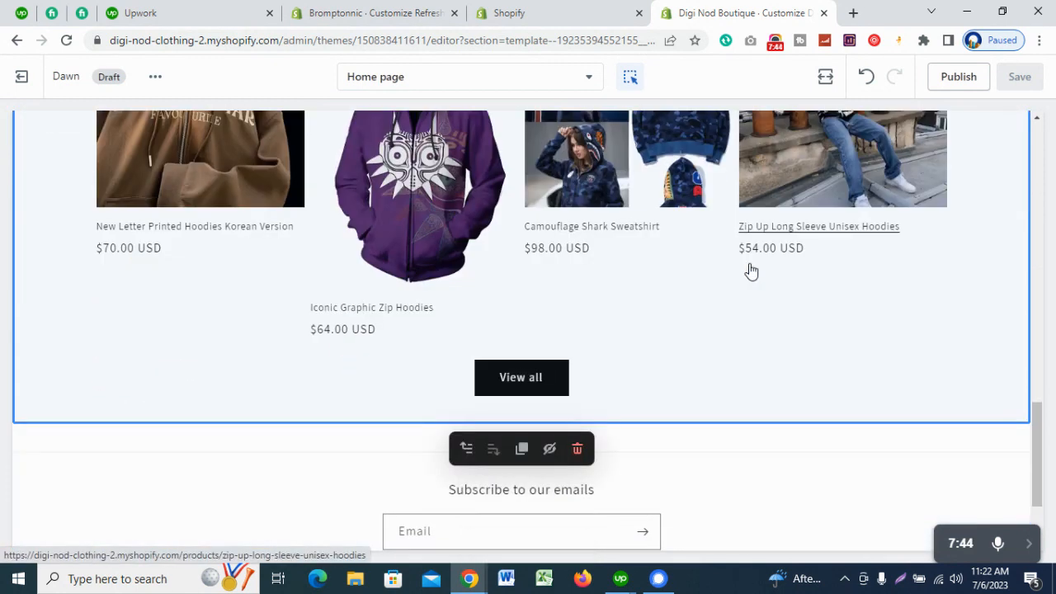
scroll(749, 269, up, 4)
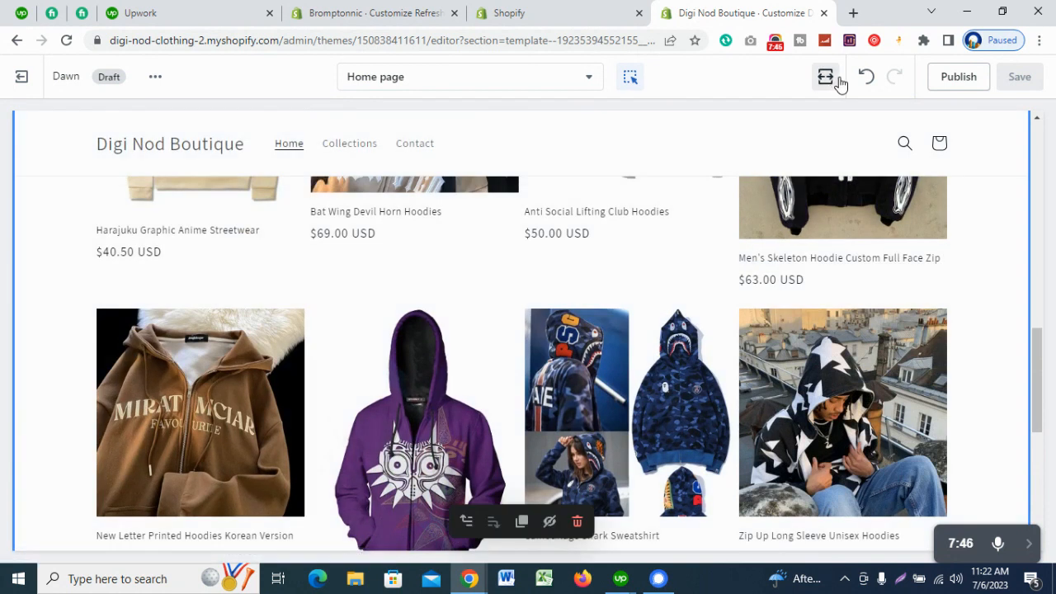
Step: Return to the desktop preview and examine the "View all" setting and its button below the featured products
click(832, 80)
click(825, 154)
scroll(99, 297, down, 1)
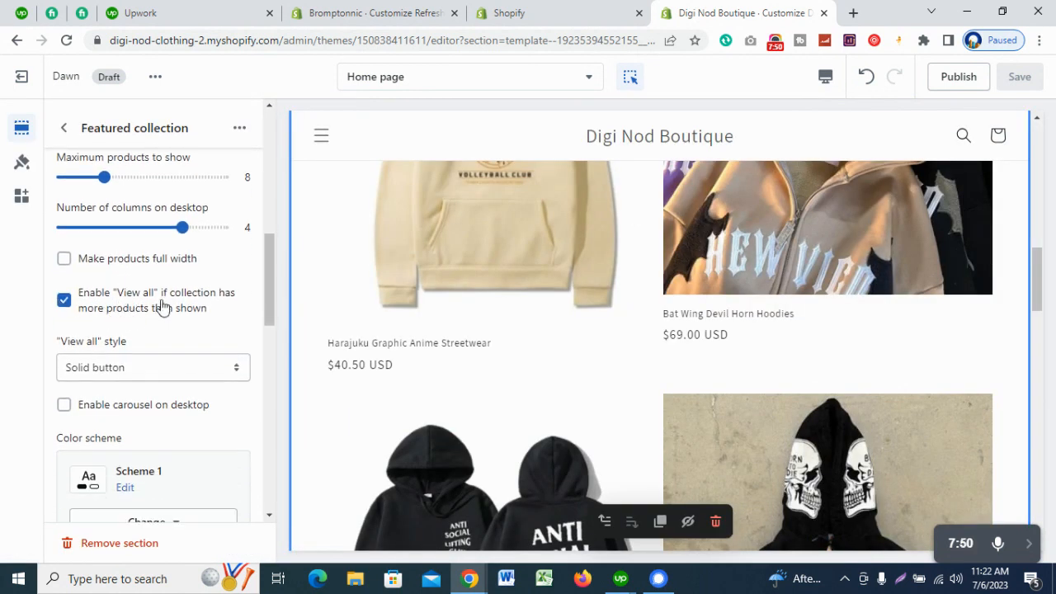
scroll(750, 375, down, 9)
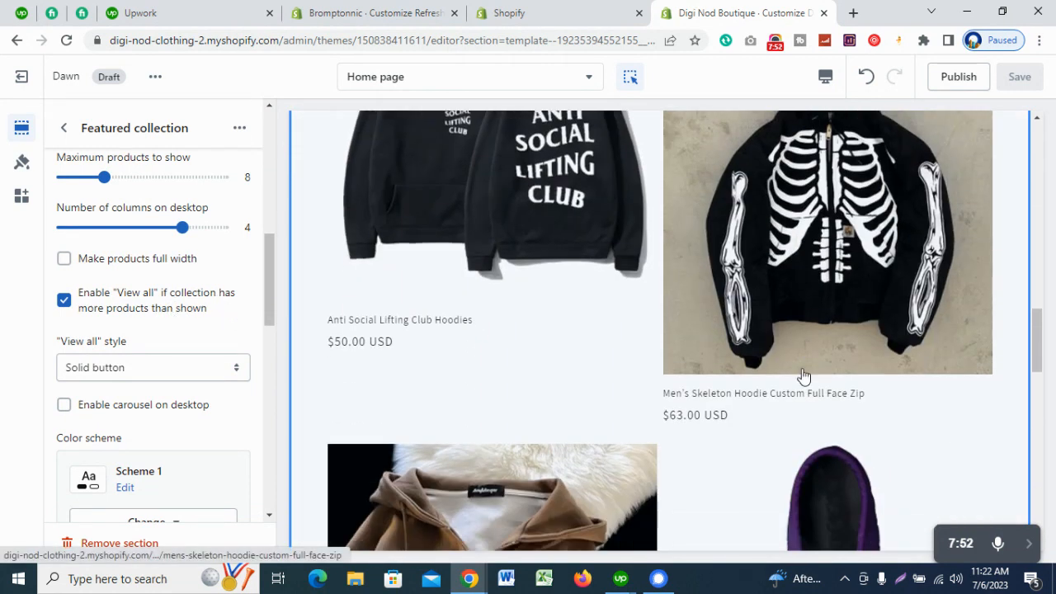
scroll(751, 375, down, 6)
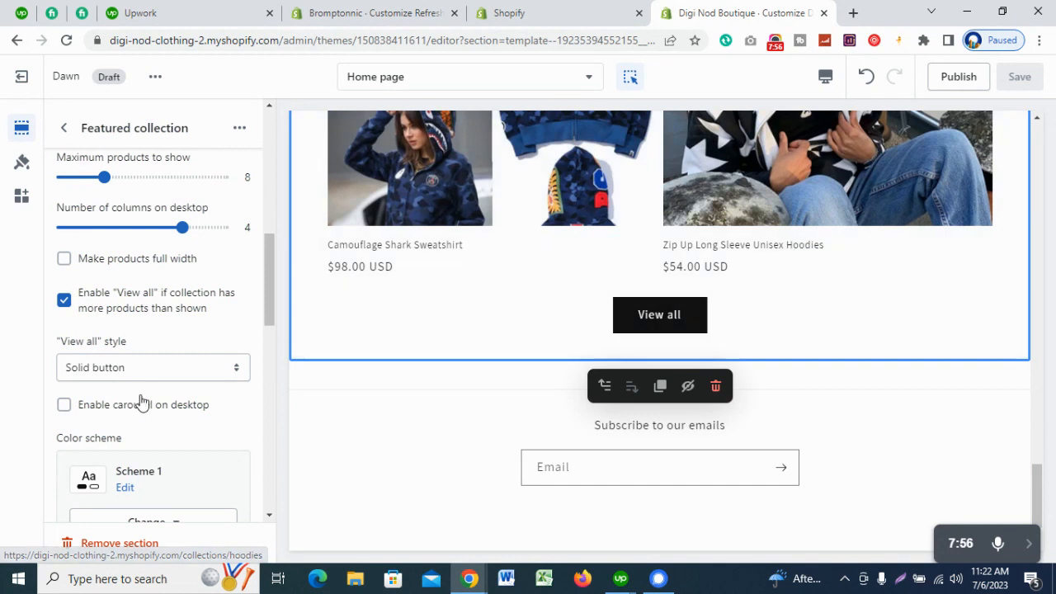
Step: Try the Link option for the section's "View all" style and restore the Solid button style
click(126, 371)
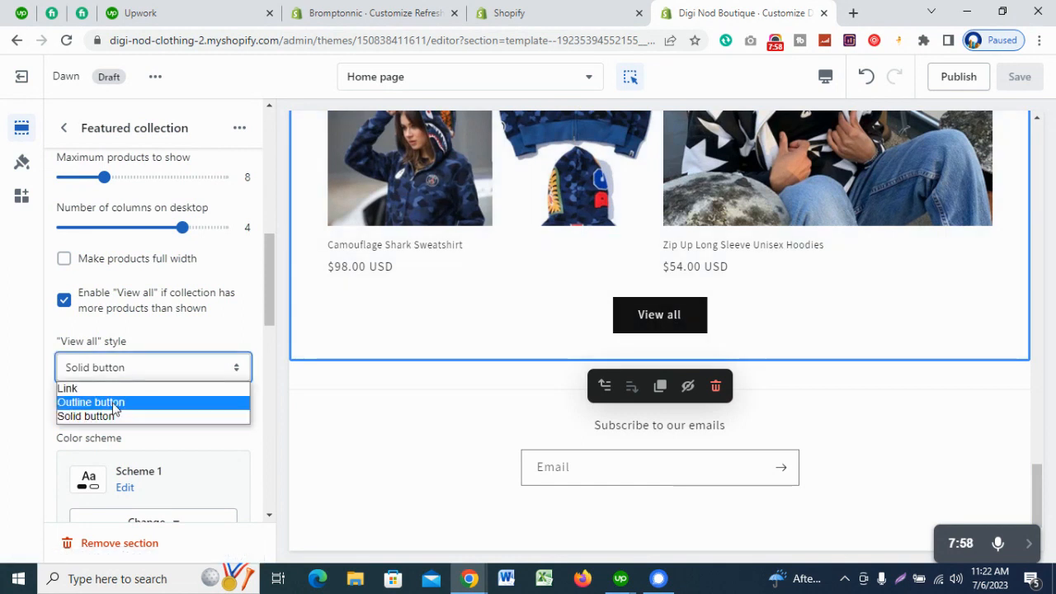
click(107, 389)
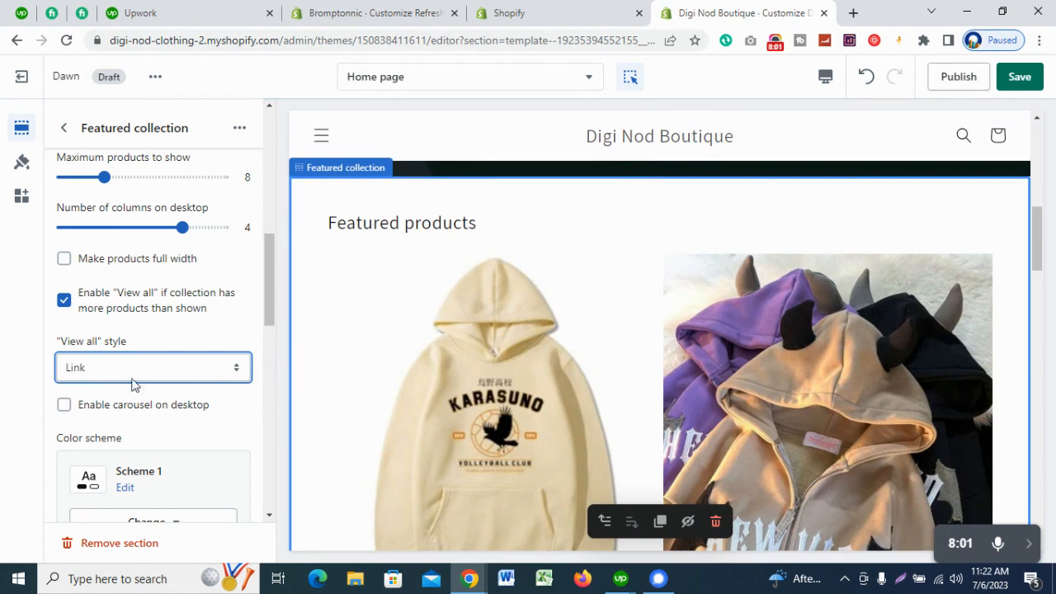
click(132, 380)
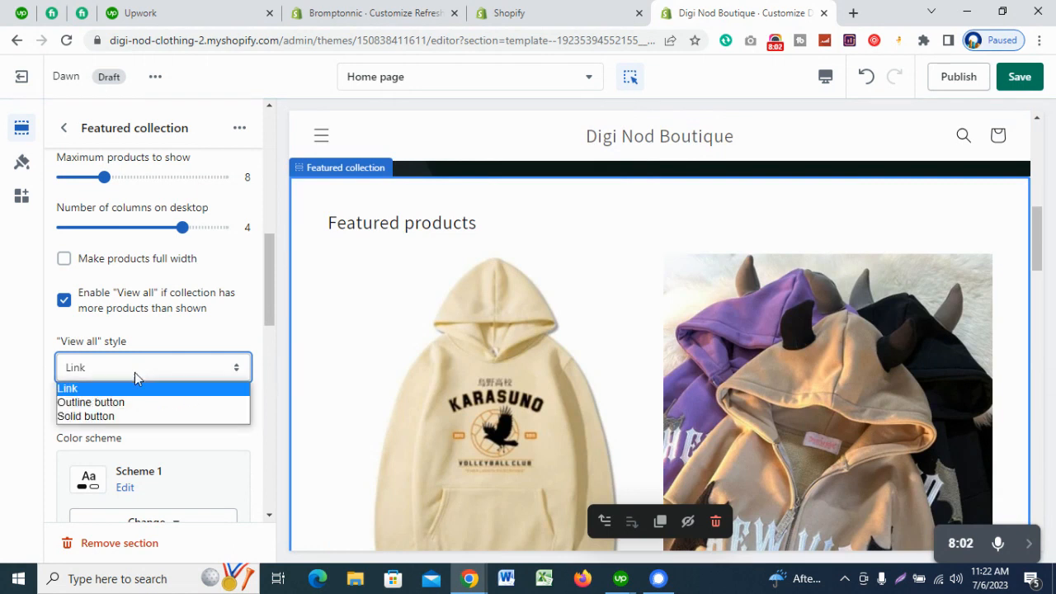
click(114, 414)
Step: Try the color schemes Scheme 2, Scheme 3 and Scheme 5 on the Featured collection section and restore Scheme 1
scroll(192, 371, down, 3)
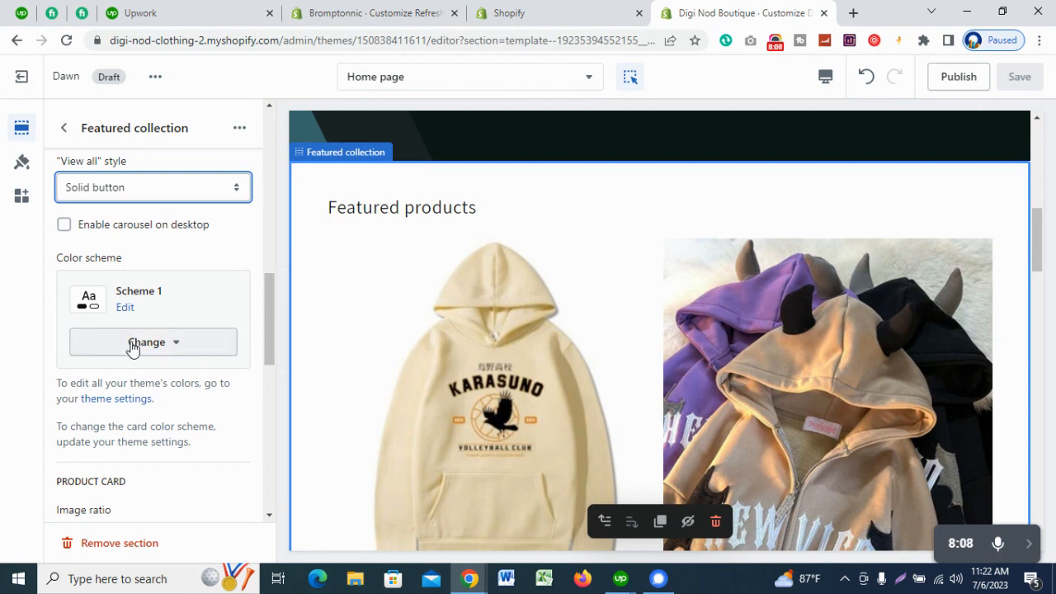
scroll(682, 351, down, 4)
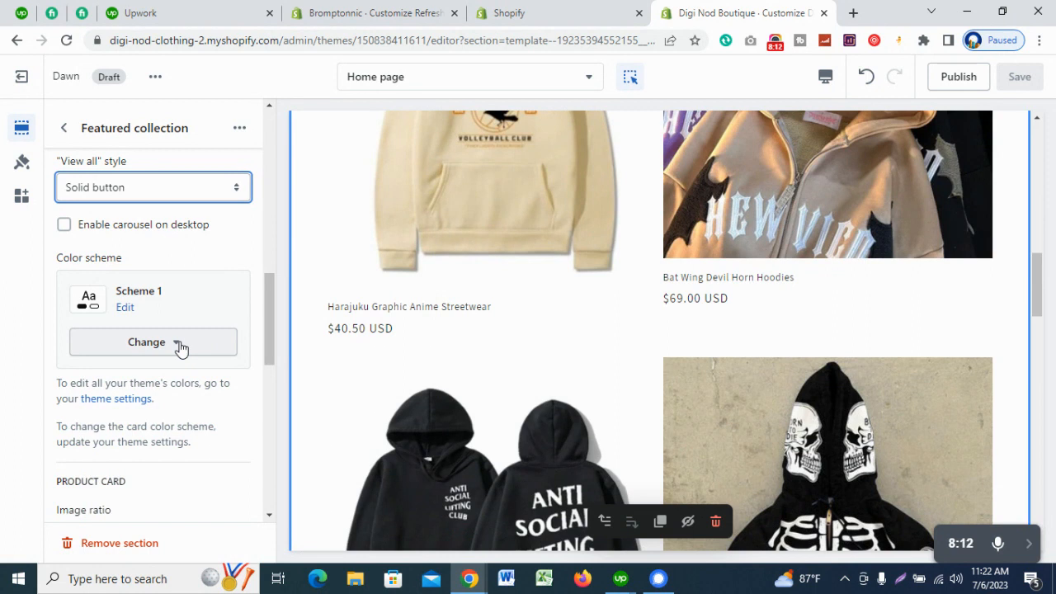
click(181, 346)
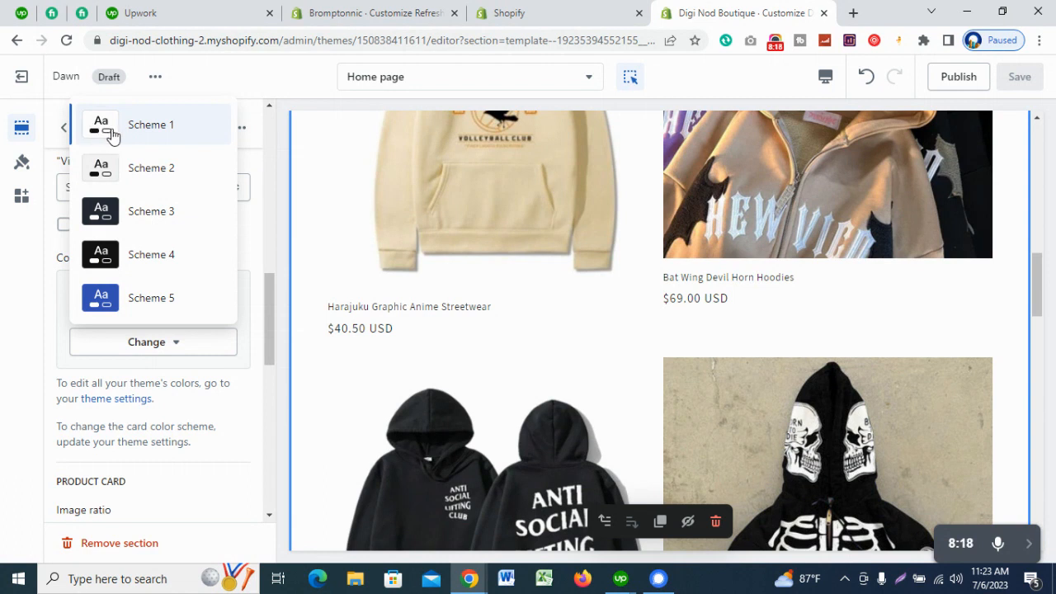
click(151, 165)
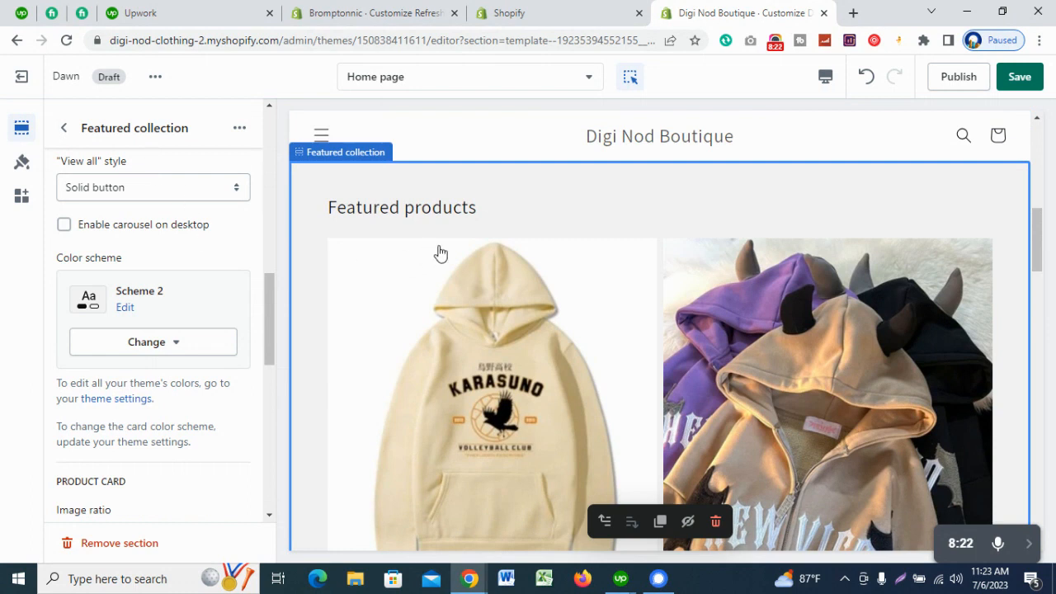
scroll(445, 330, down, 3)
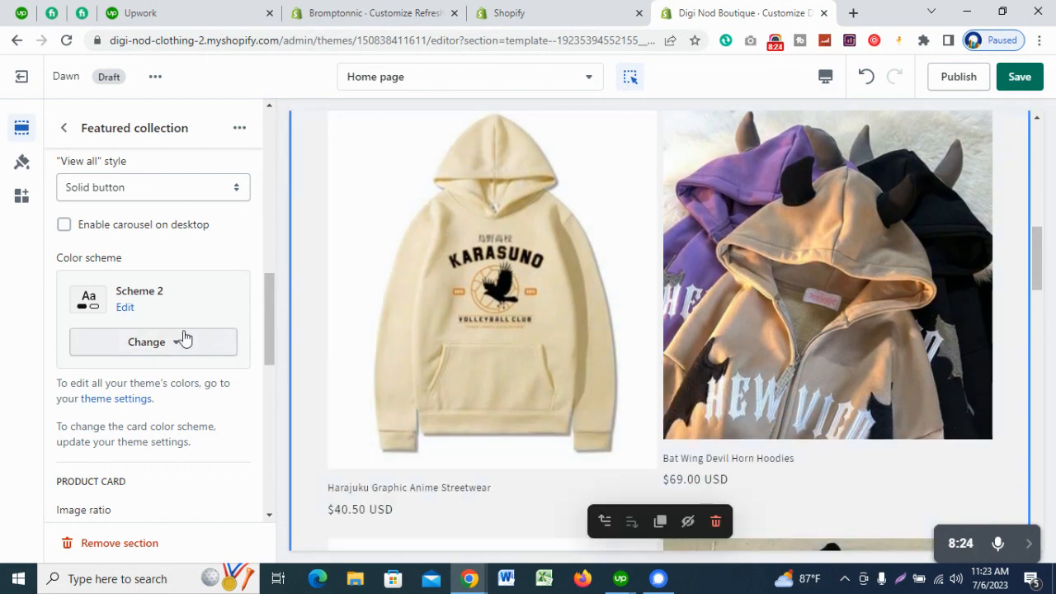
click(184, 338)
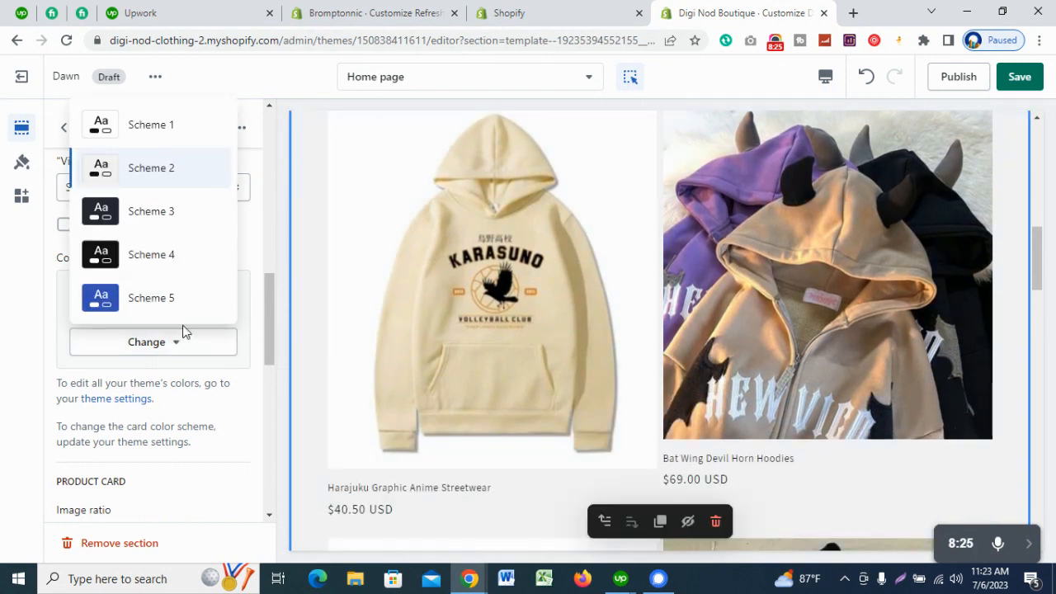
click(184, 213)
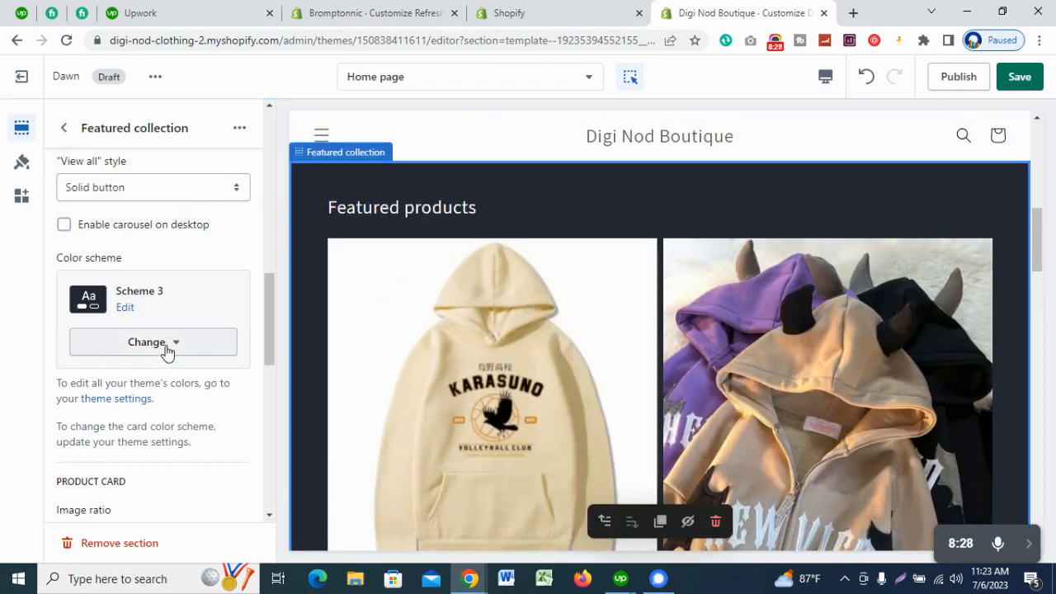
click(166, 351)
click(164, 310)
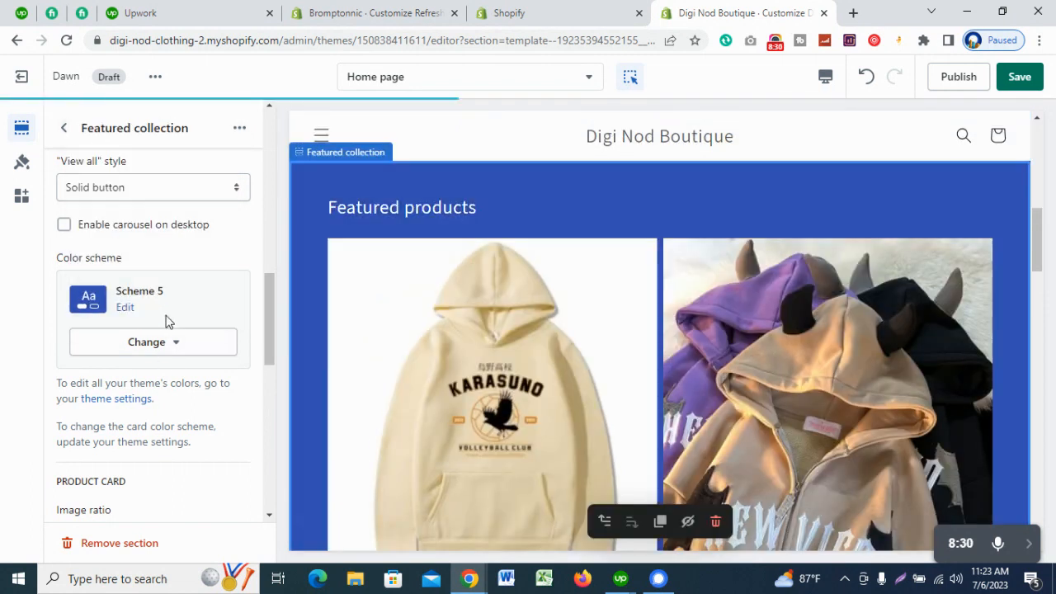
click(166, 346)
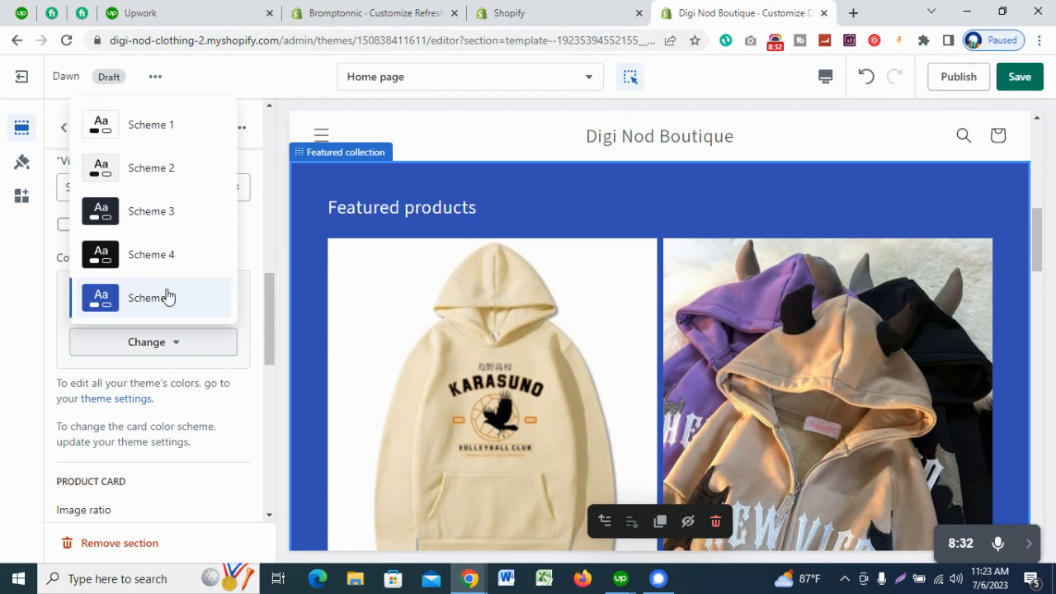
click(156, 131)
Step: Set the product card image ratio of the Featured collection section to Portrait and save the theme changes
scroll(161, 367, down, 3)
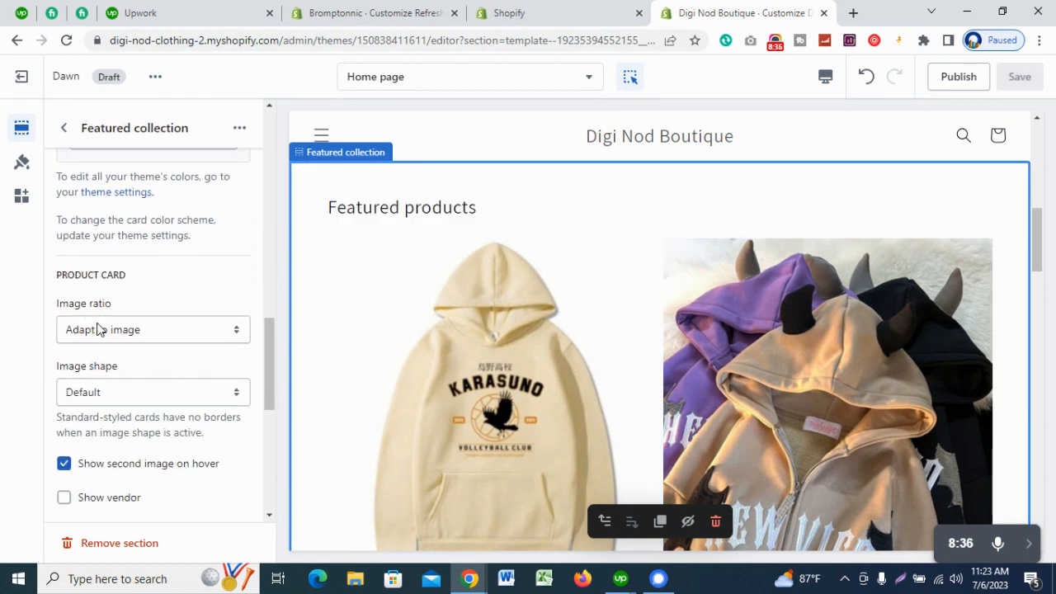
click(149, 332)
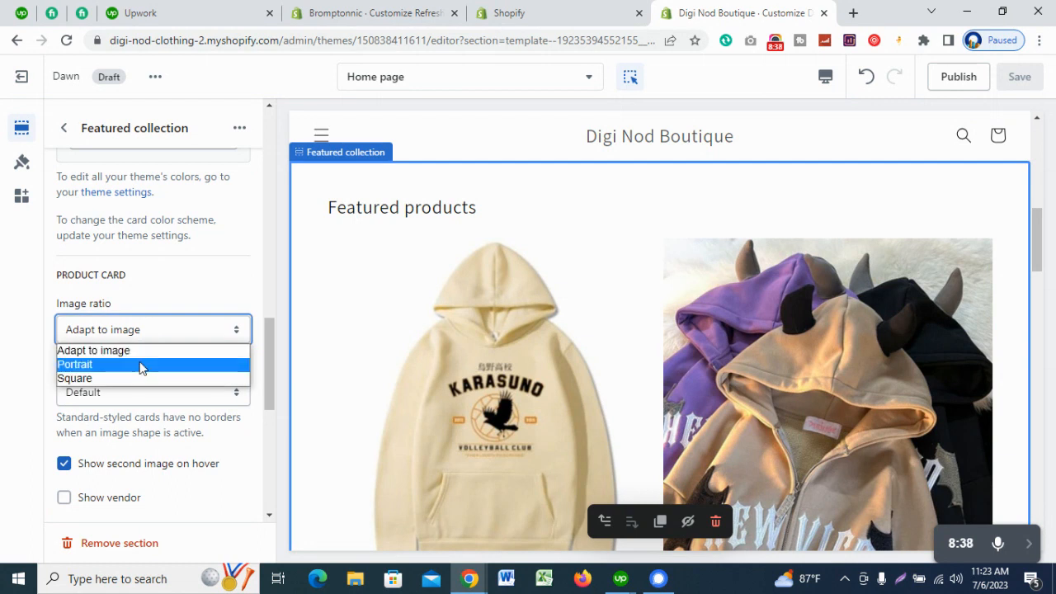
click(140, 366)
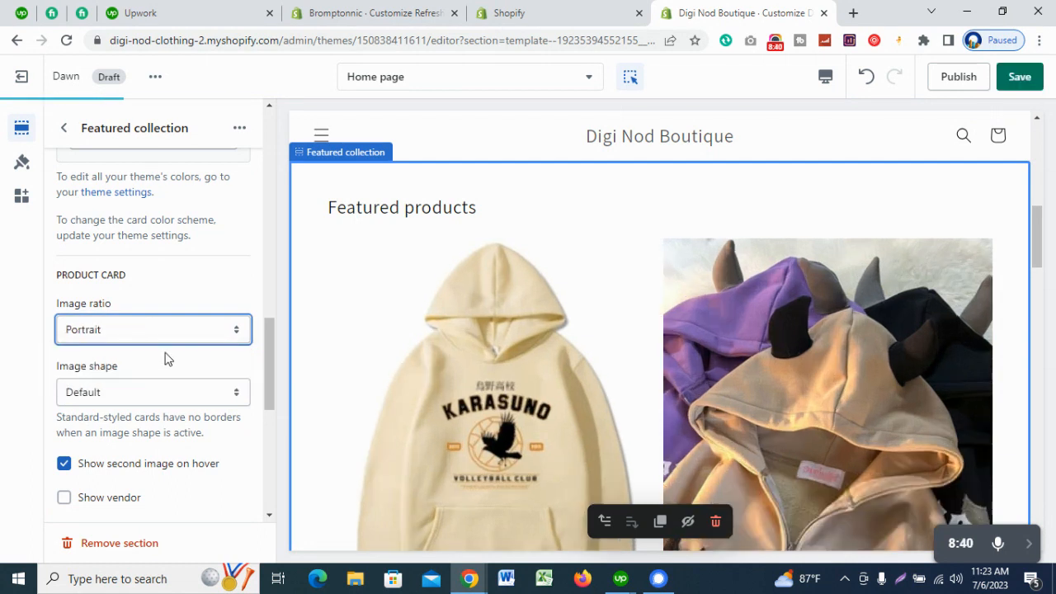
click(1020, 78)
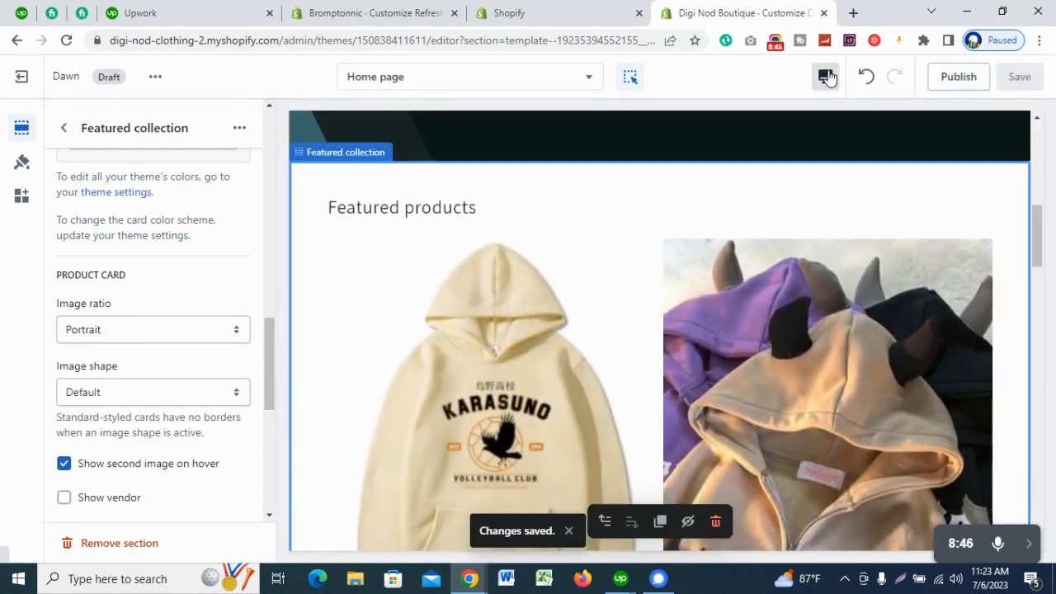
Step: Examine the featured products with portrait images in the fullscreen preview, including their second images, and return to the desktop preview
click(825, 76)
click(858, 178)
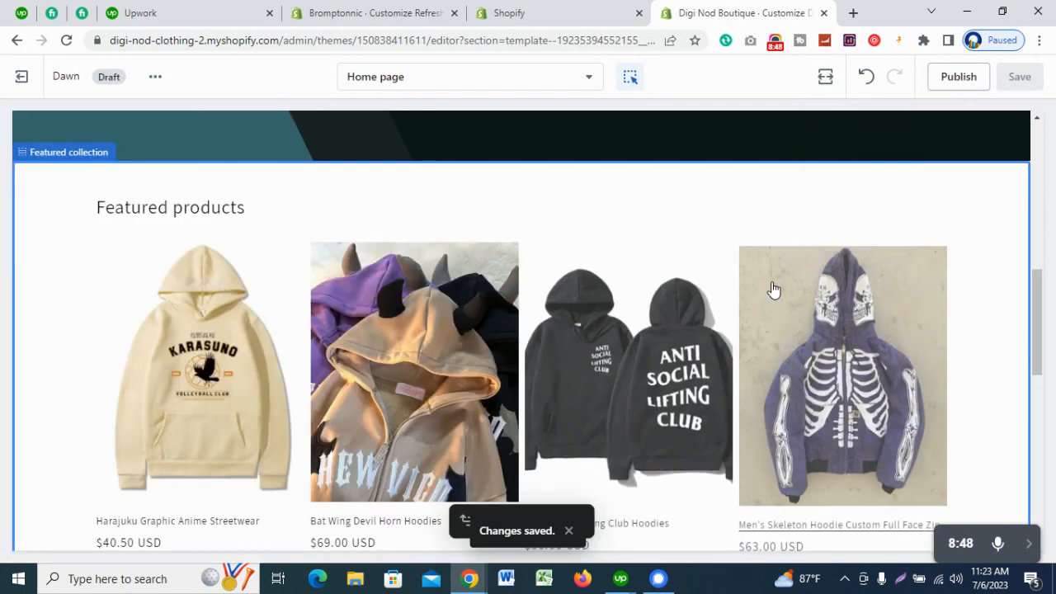
scroll(773, 288, down, 5)
scroll(776, 288, down, 3)
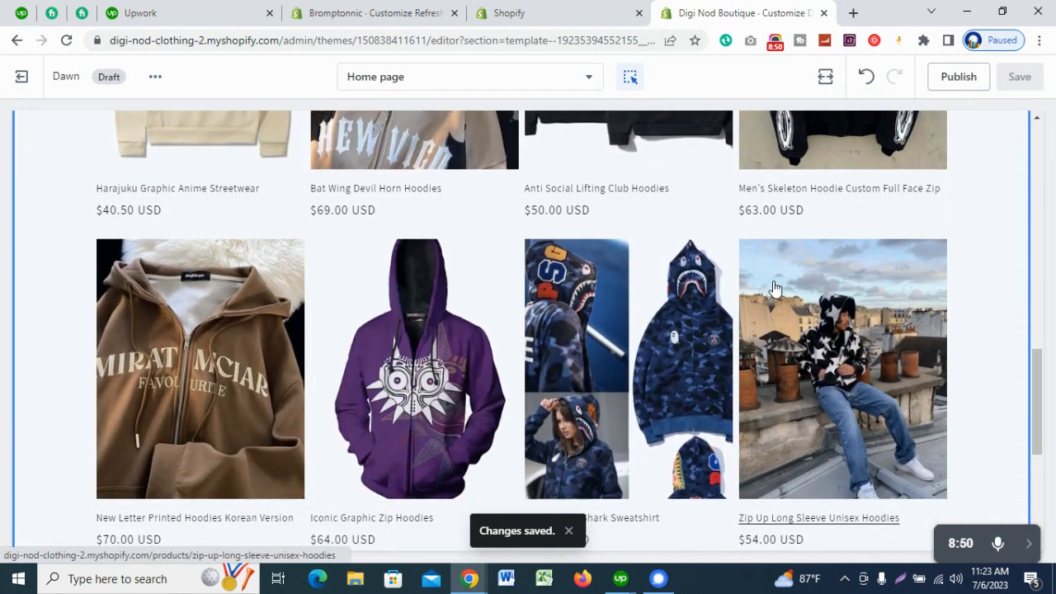
scroll(790, 288, up, 4)
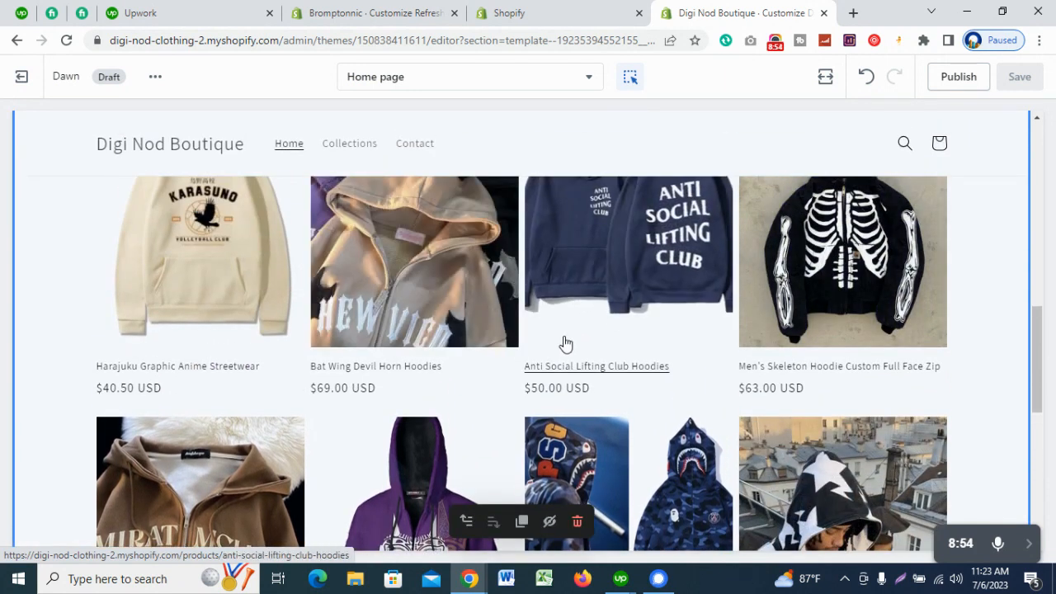
scroll(733, 343, down, 5)
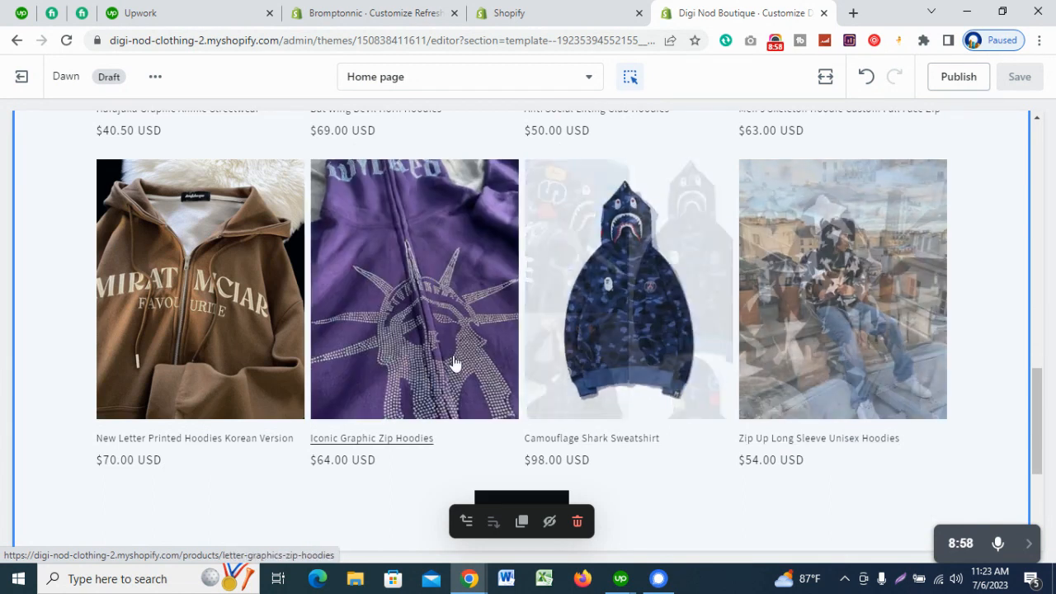
scroll(211, 315, up, 1)
scroll(248, 305, up, 3)
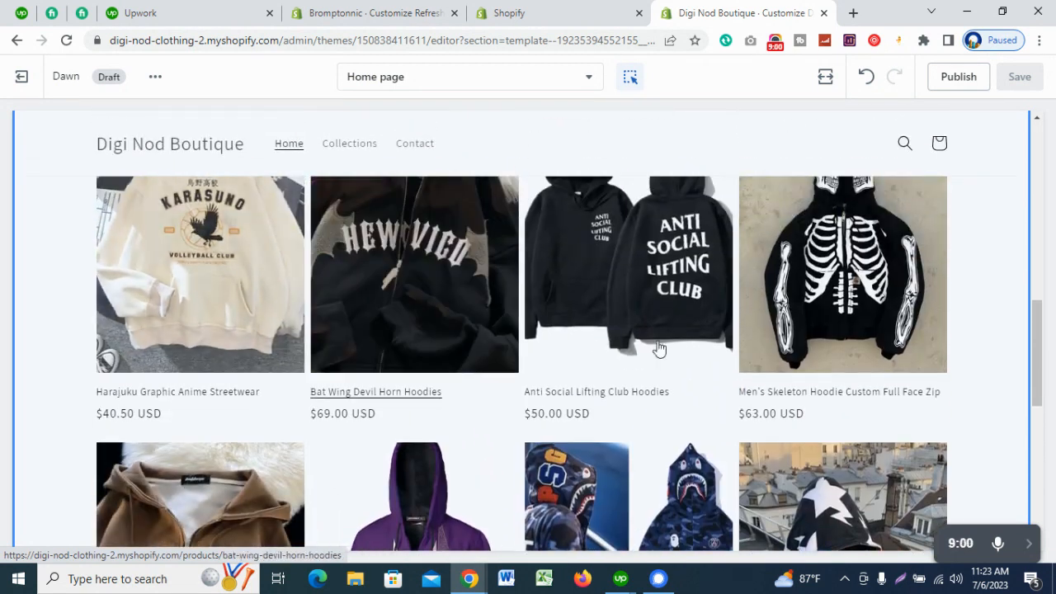
scroll(932, 314, up, 2)
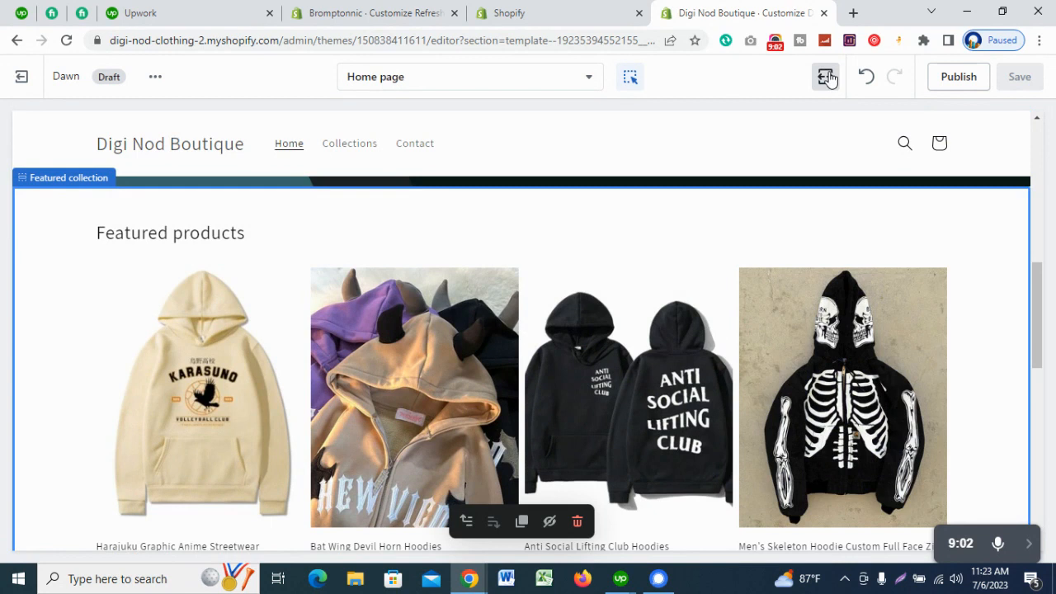
click(835, 155)
Step: Set the product card image ratio to Square, check the featured products in the preview and save the theme
scroll(116, 363, down, 2)
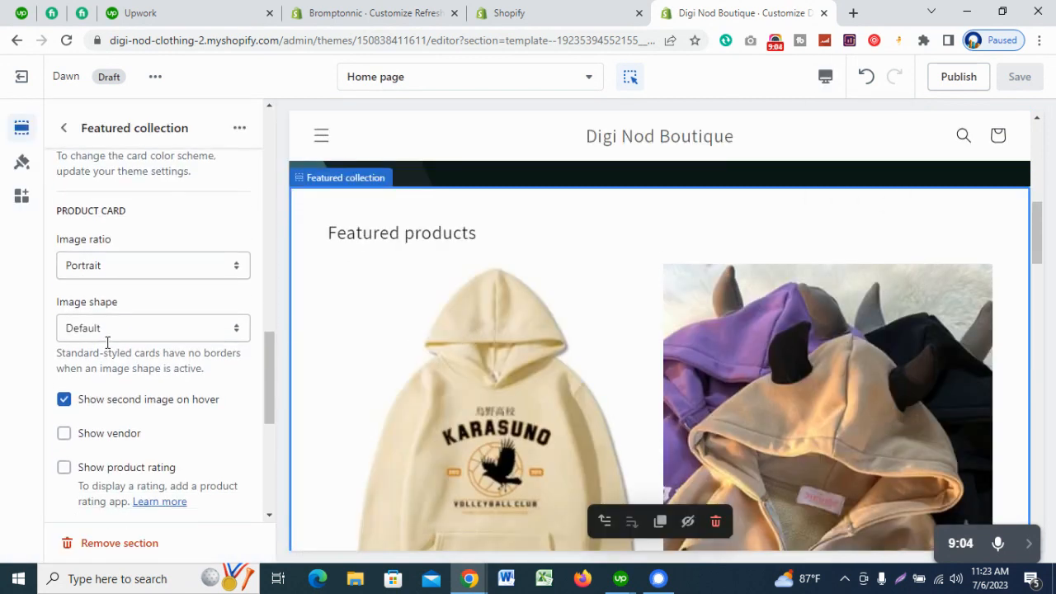
click(137, 254)
click(128, 300)
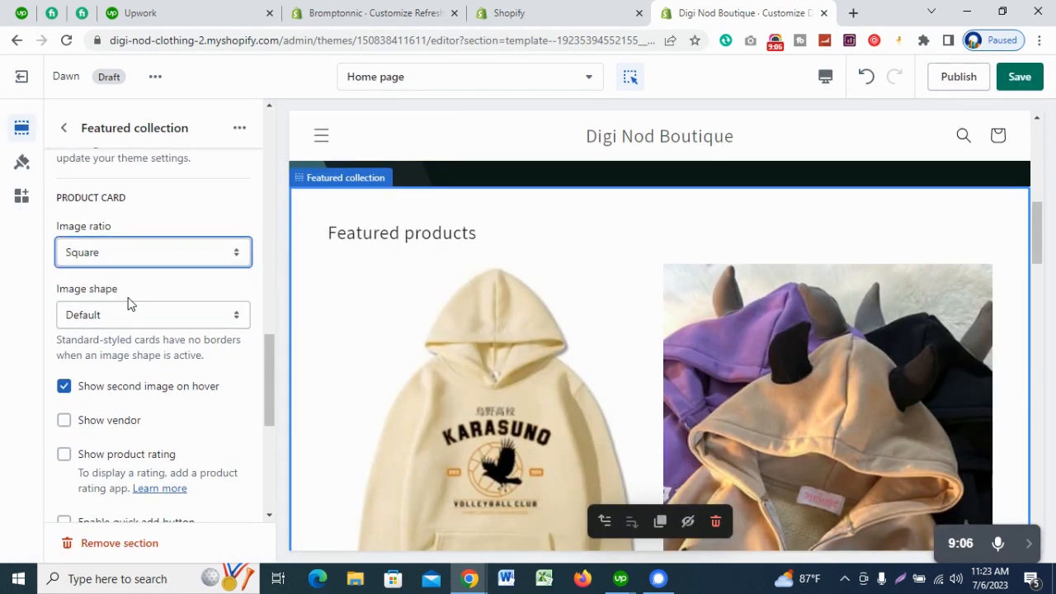
scroll(664, 276, down, 5)
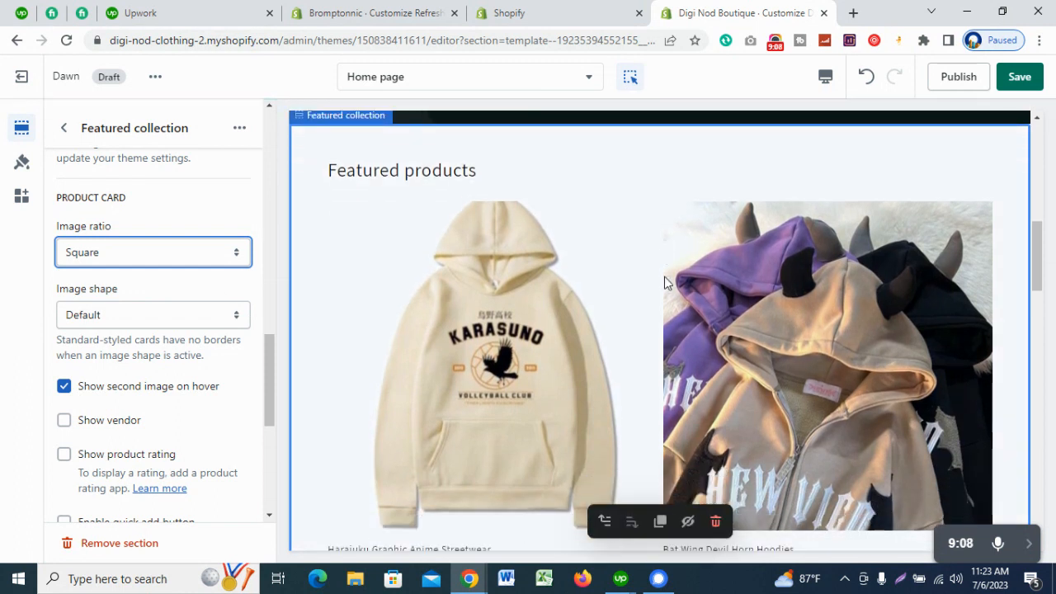
click(1019, 77)
Step: Check the square product images in the fullscreen preview down to the "View all" button and return to the desktop preview
click(825, 76)
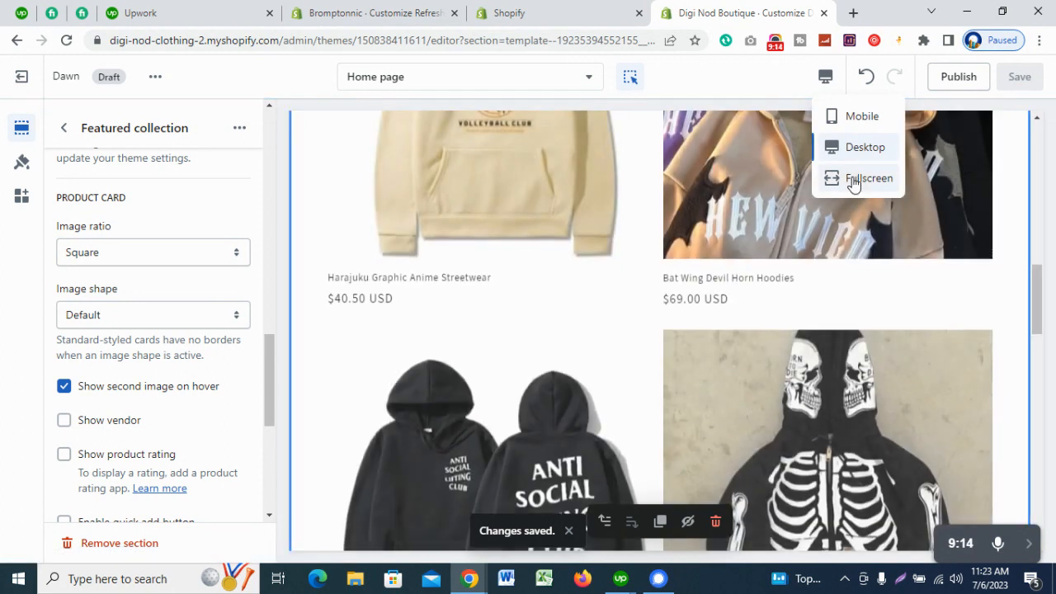
click(858, 179)
scroll(633, 278, up, 4)
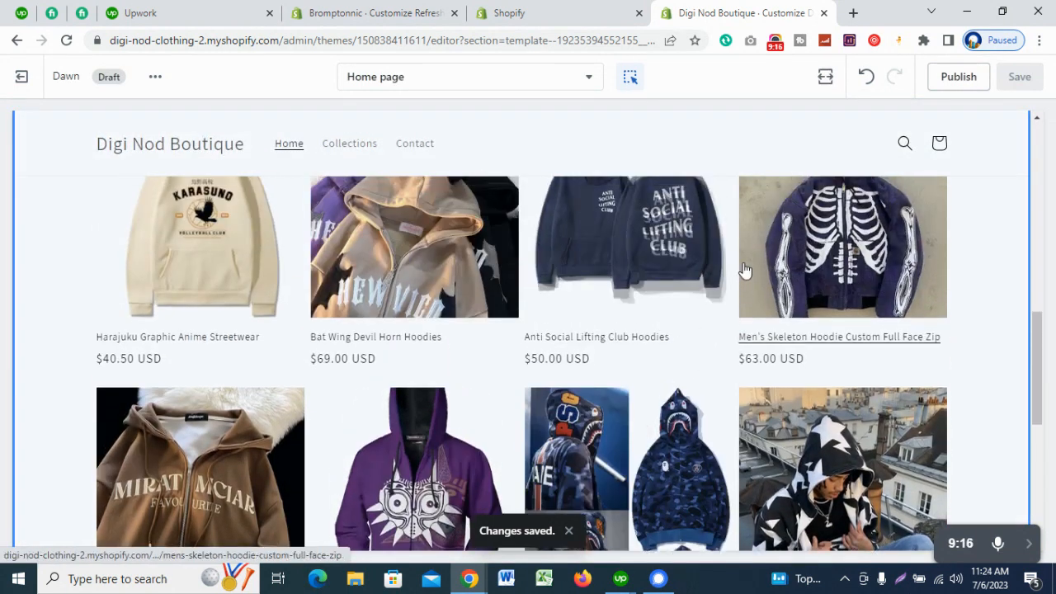
scroll(742, 272, down, 7)
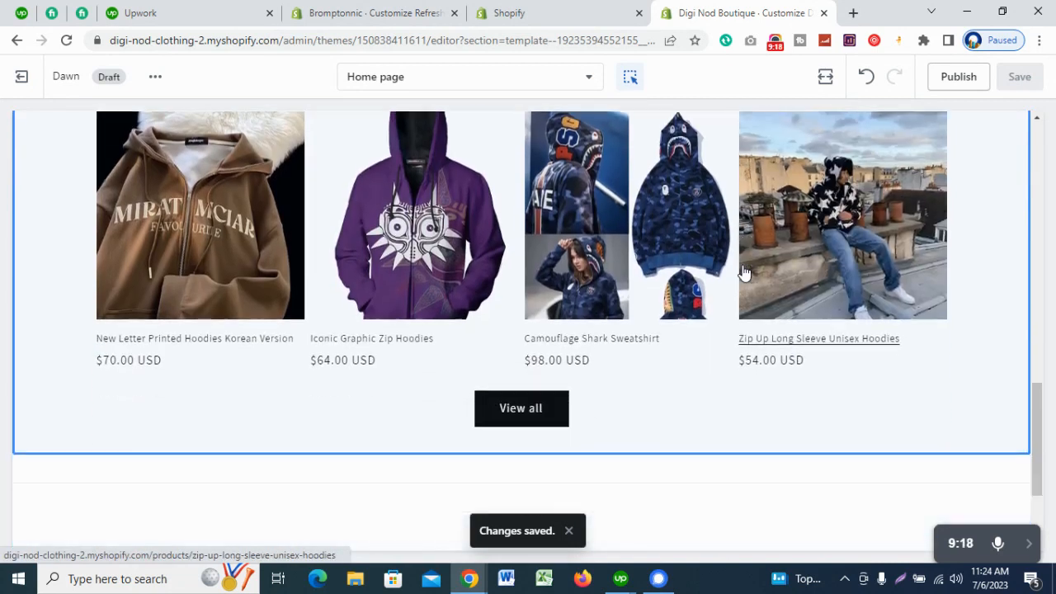
scroll(742, 272, up, 8)
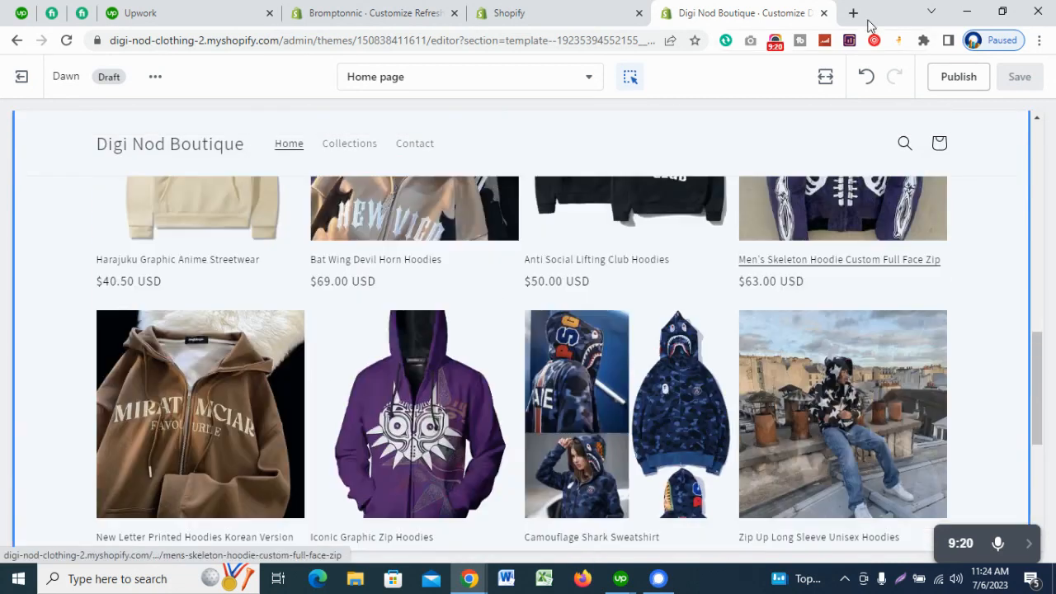
click(825, 77)
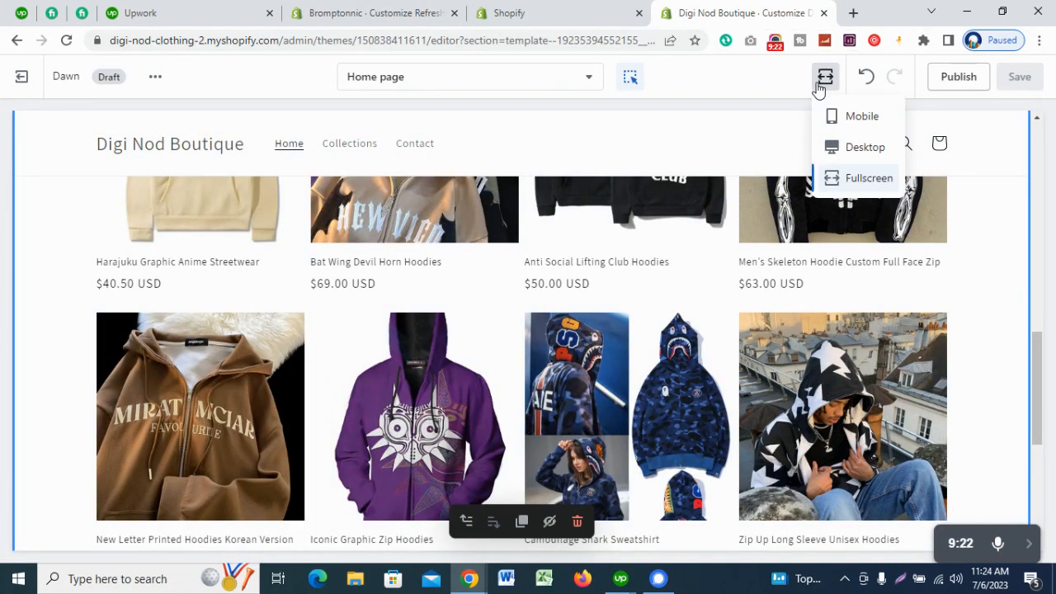
click(850, 147)
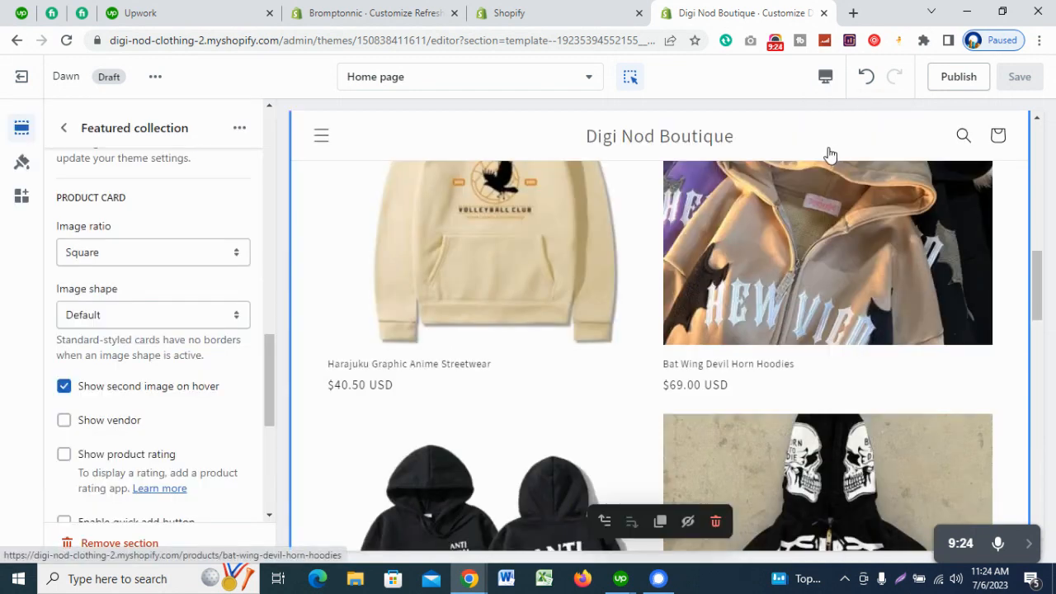
Step: Try the Diamond image shape for the product cards and look over the featured products with it
scroll(186, 291, down, 2)
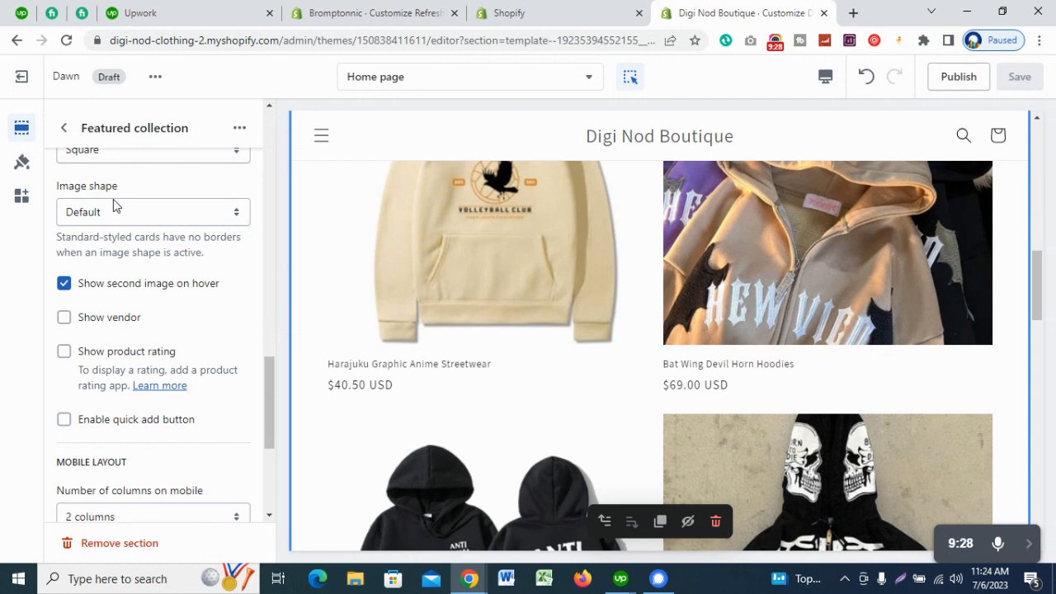
click(124, 213)
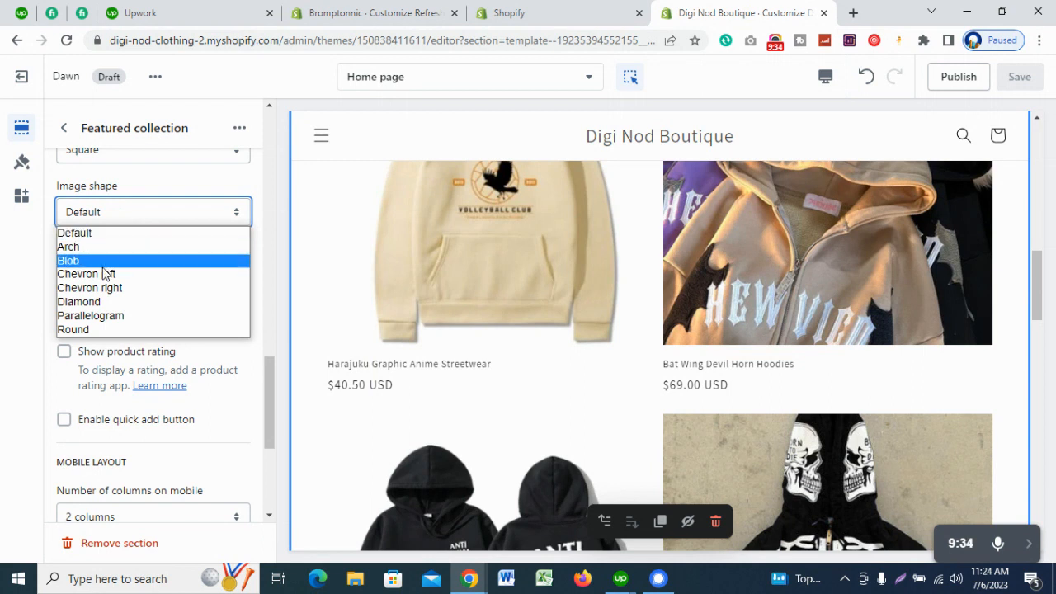
click(98, 297)
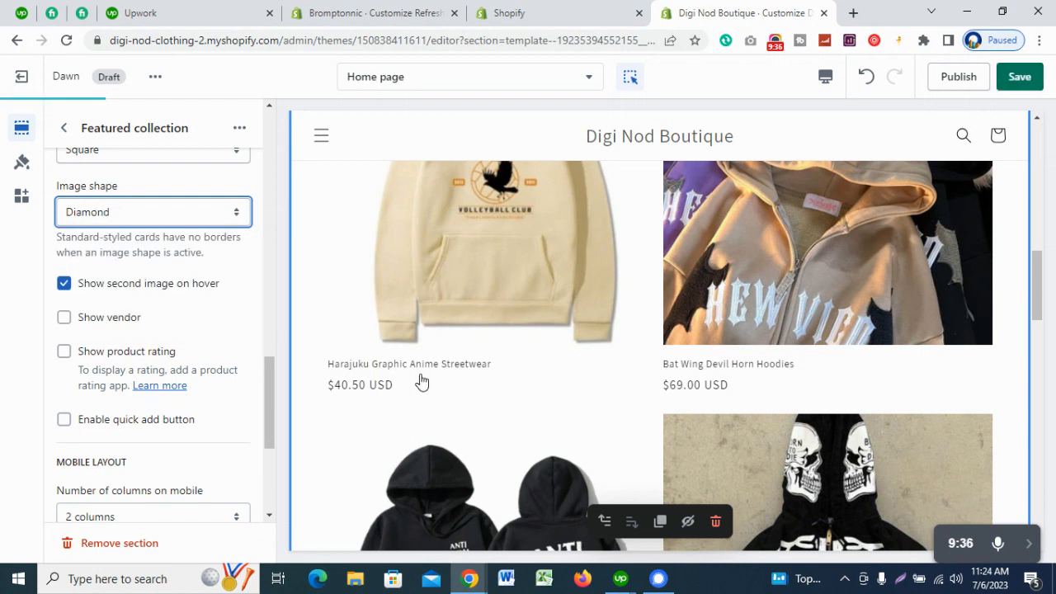
scroll(595, 405, up, 3)
scroll(863, 391, down, 2)
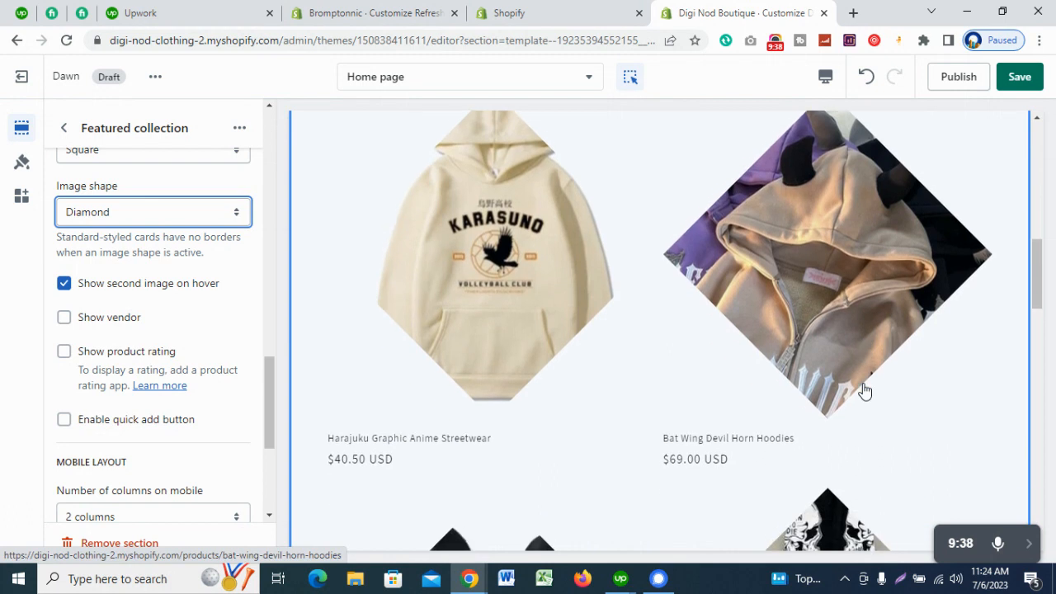
scroll(862, 391, down, 5)
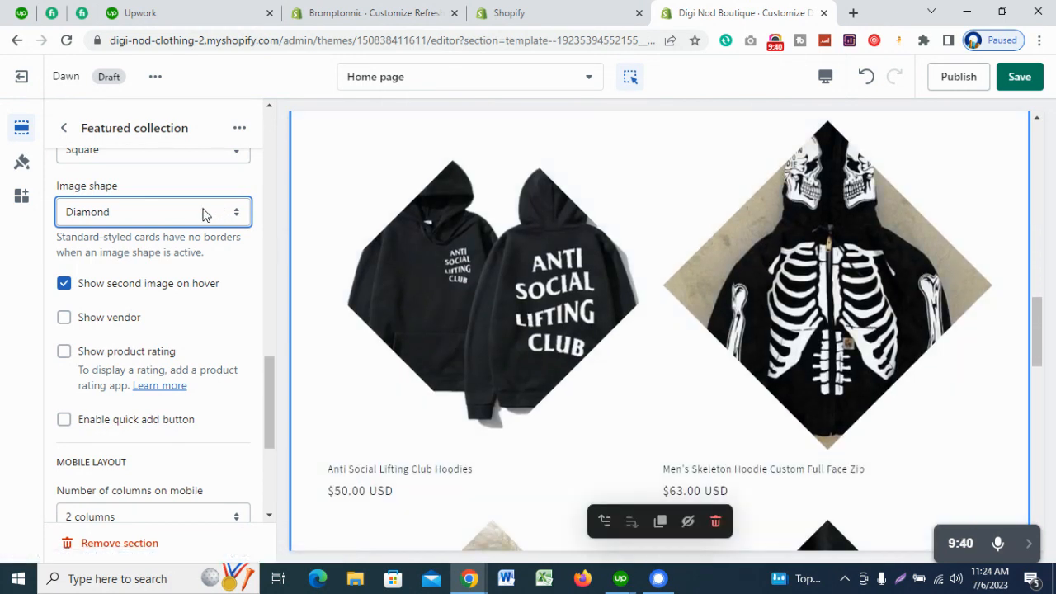
Step: Set the product card image shape to Blob
click(205, 214)
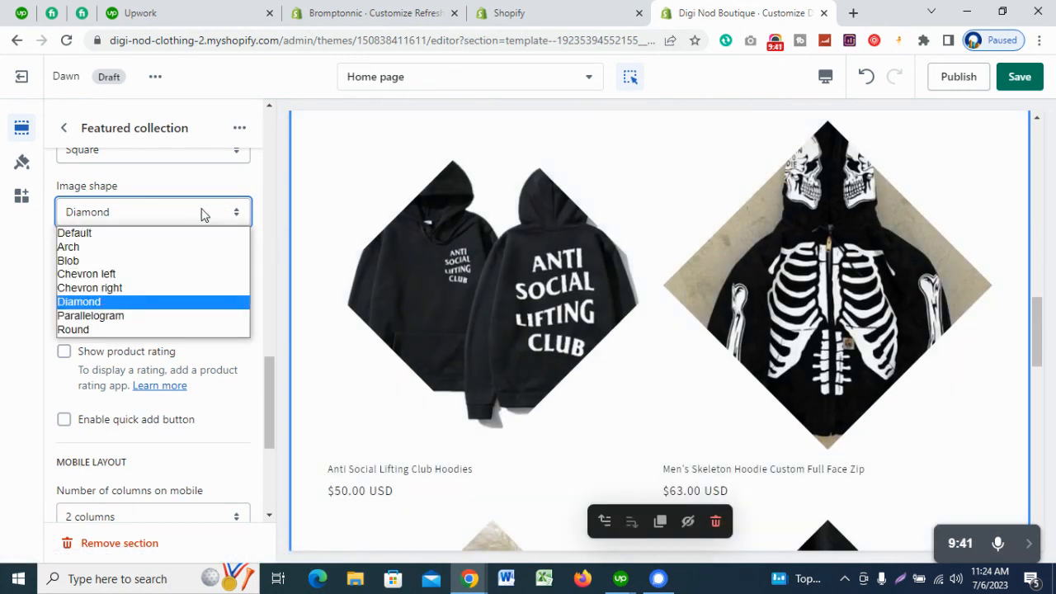
click(140, 263)
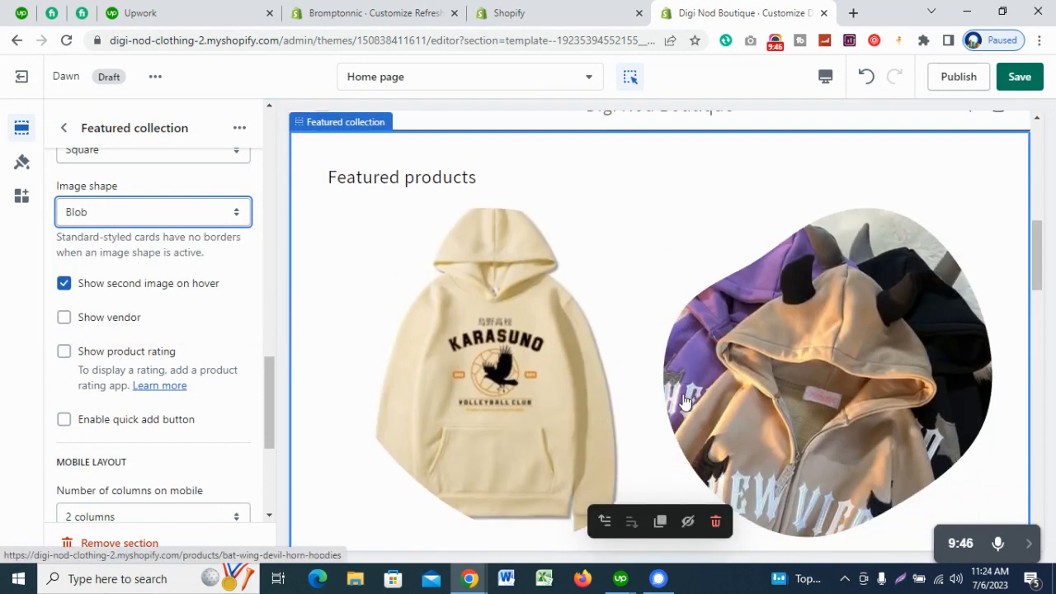
Step: Look over the Blob-shaped featured products, and try the Parallelogram image shape for the product cards
scroll(684, 402, down, 1)
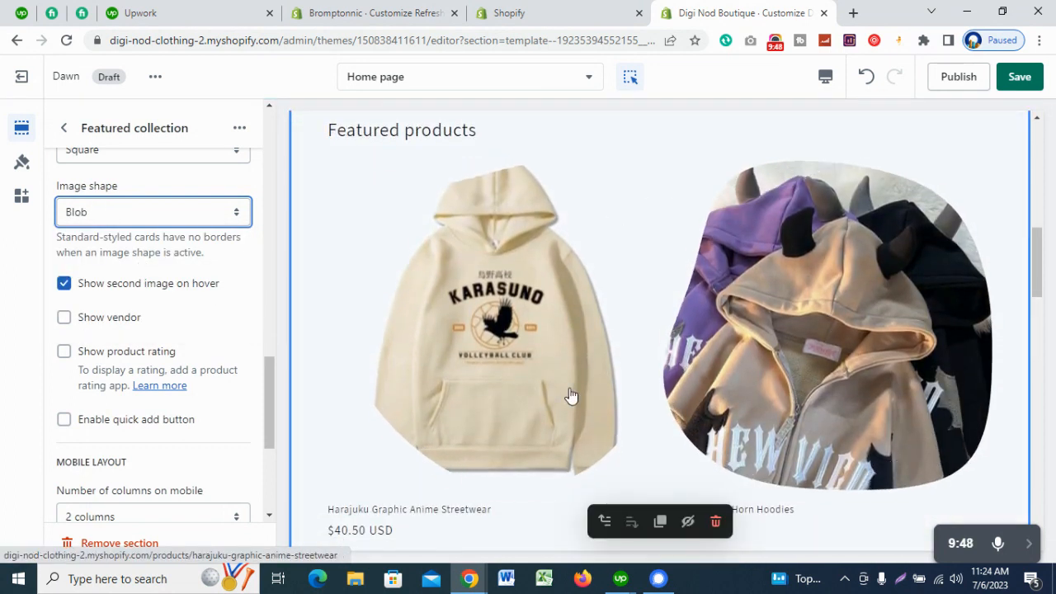
scroll(558, 339, down, 1)
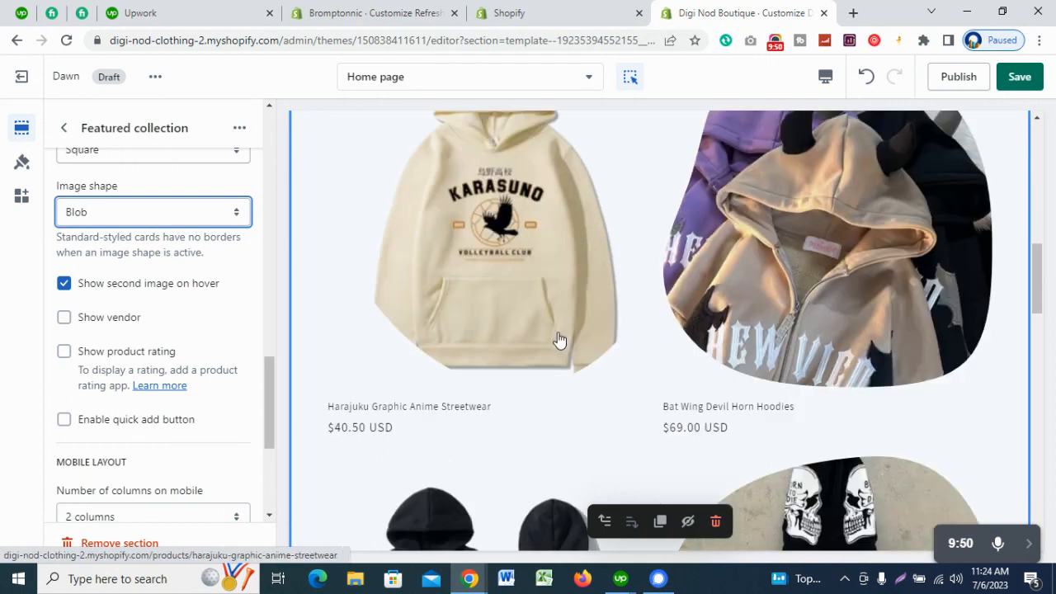
scroll(558, 339, down, 3)
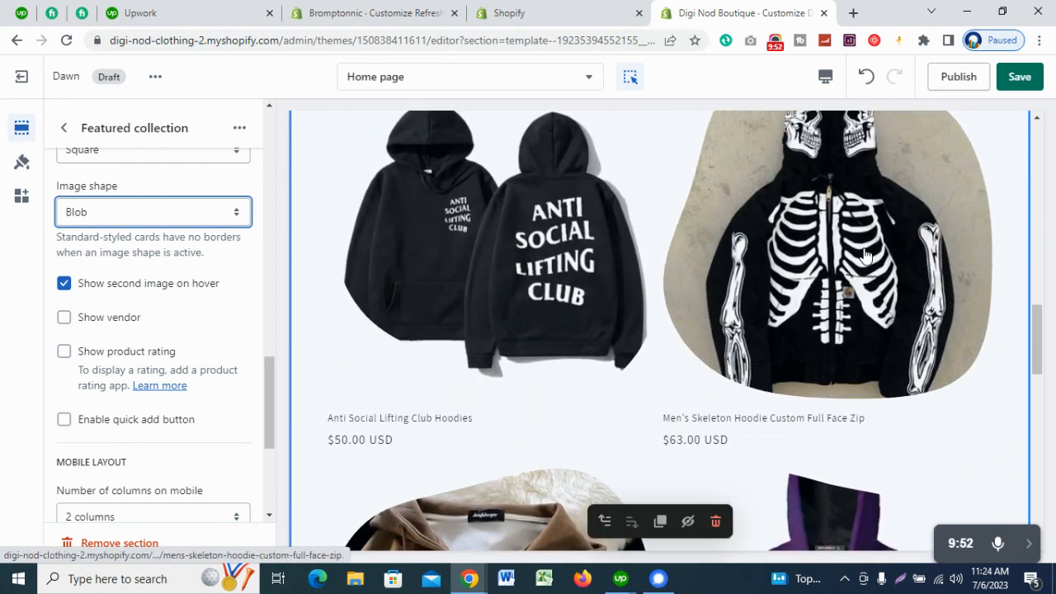
click(200, 208)
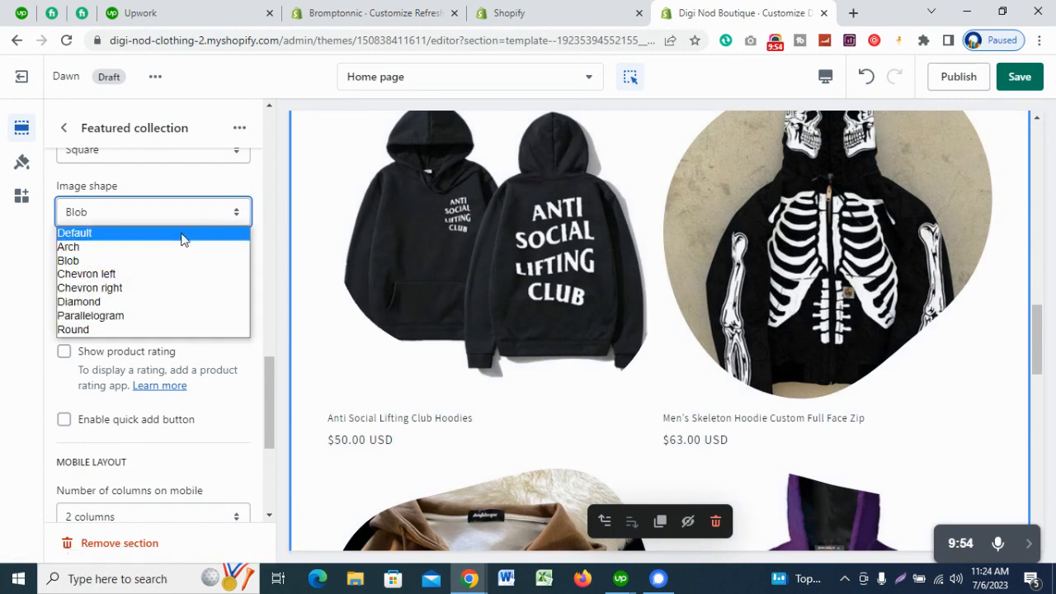
key(Escape)
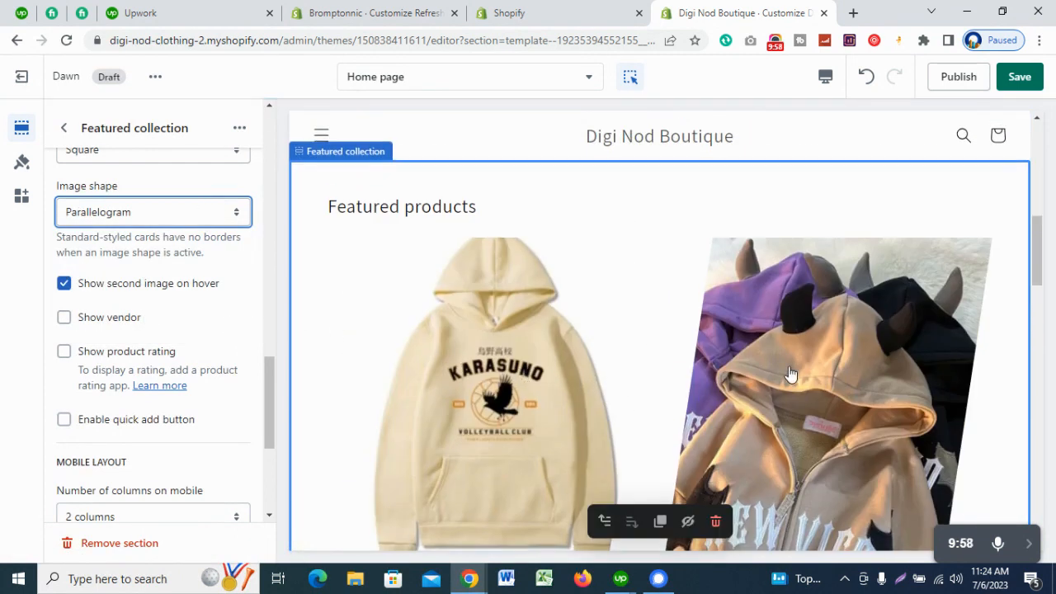
scroll(552, 377, down, 7)
scroll(819, 351, down, 4)
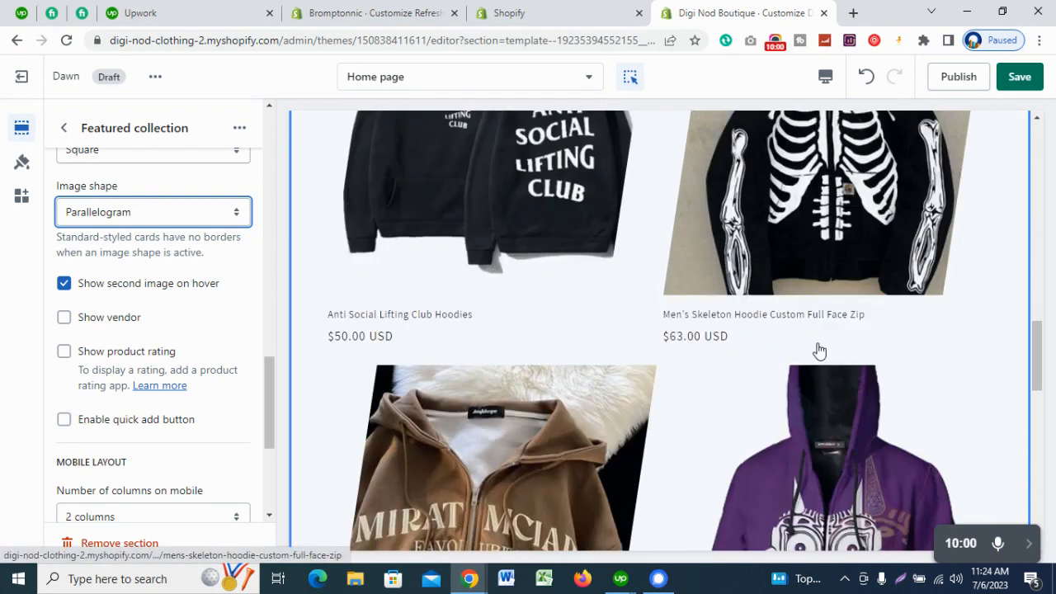
Step: Set the product card image shape to Diamond, check the featured products in the preview and save the theme
click(138, 210)
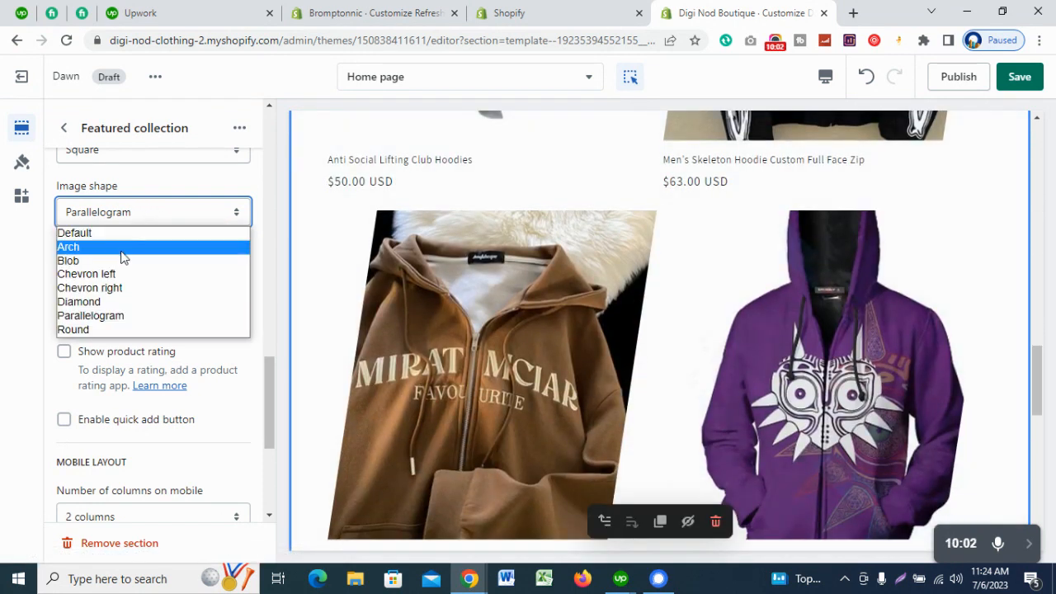
click(120, 310)
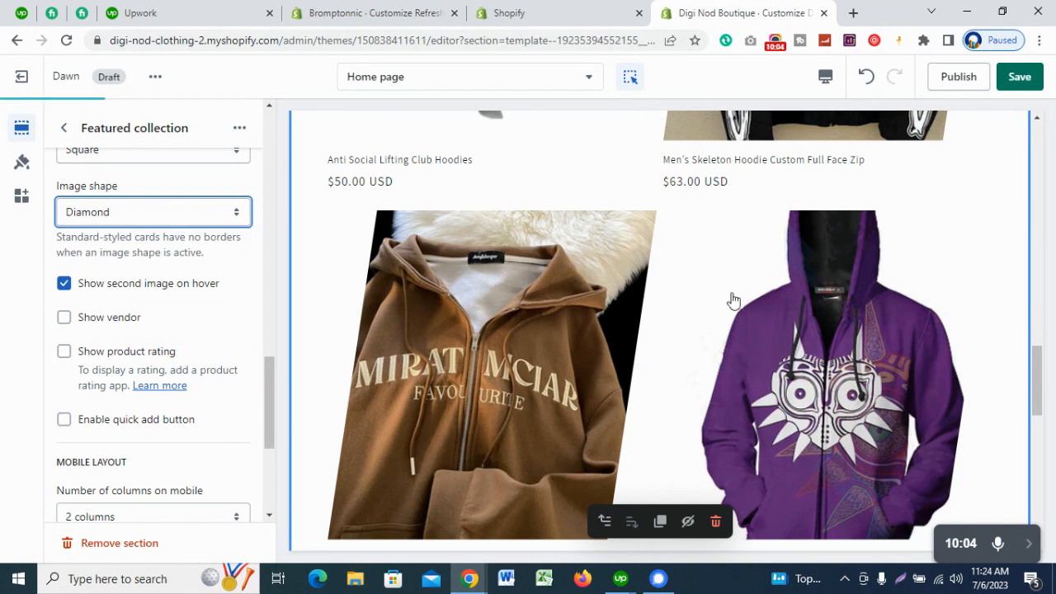
scroll(825, 289, down, 5)
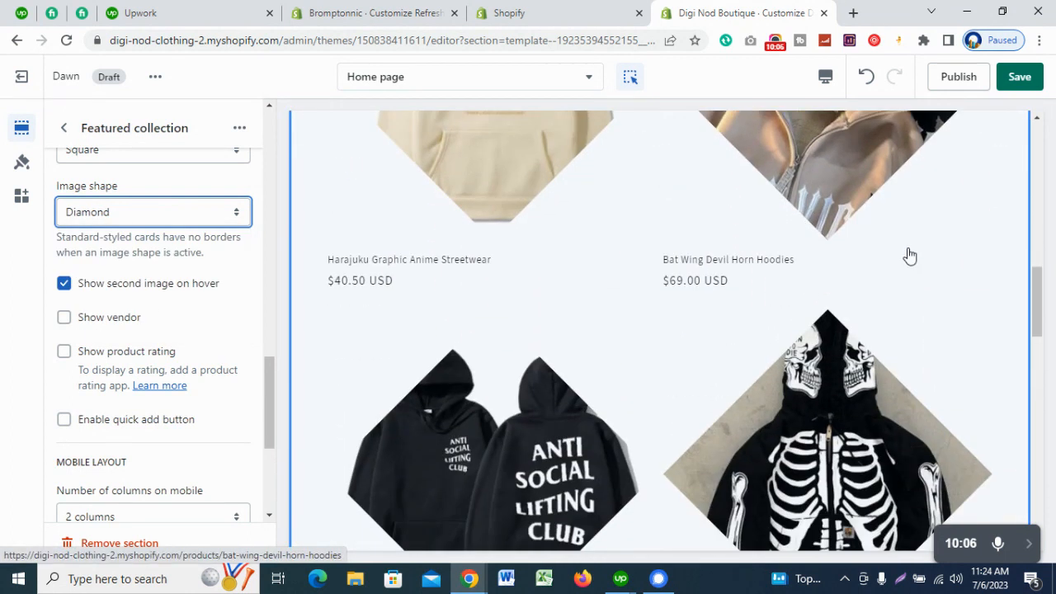
scroll(909, 256, down, 1)
click(1019, 77)
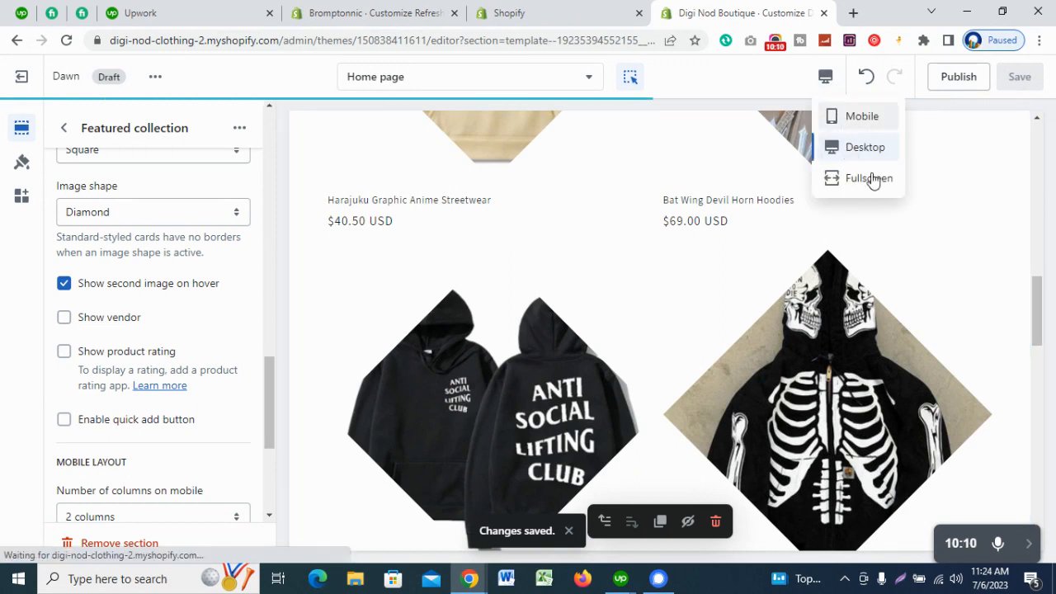
Step: Check the diamond-shaped product images in the fullscreen preview down to the "View all" button and return to the desktop preview
click(872, 181)
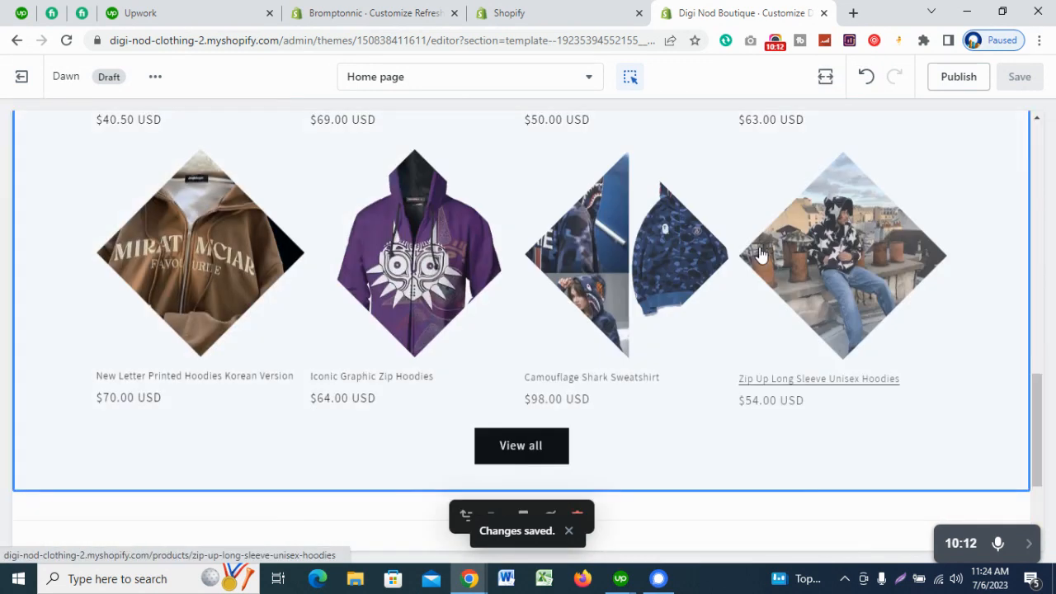
scroll(769, 250, down, 1)
scroll(774, 246, up, 1)
scroll(773, 246, up, 5)
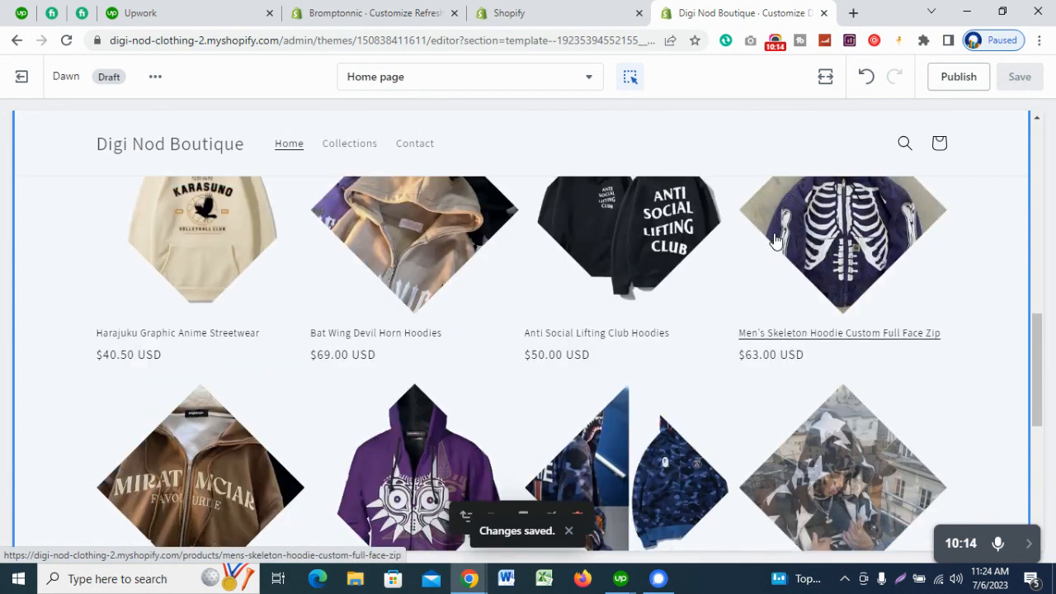
scroll(774, 235, down, 2)
scroll(773, 248, down, 4)
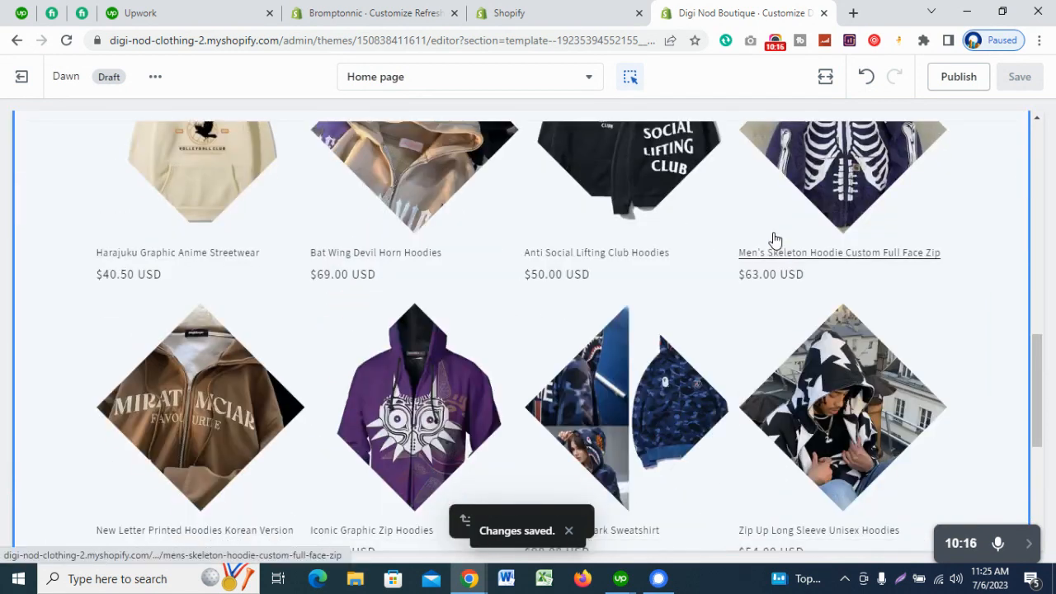
click(824, 77)
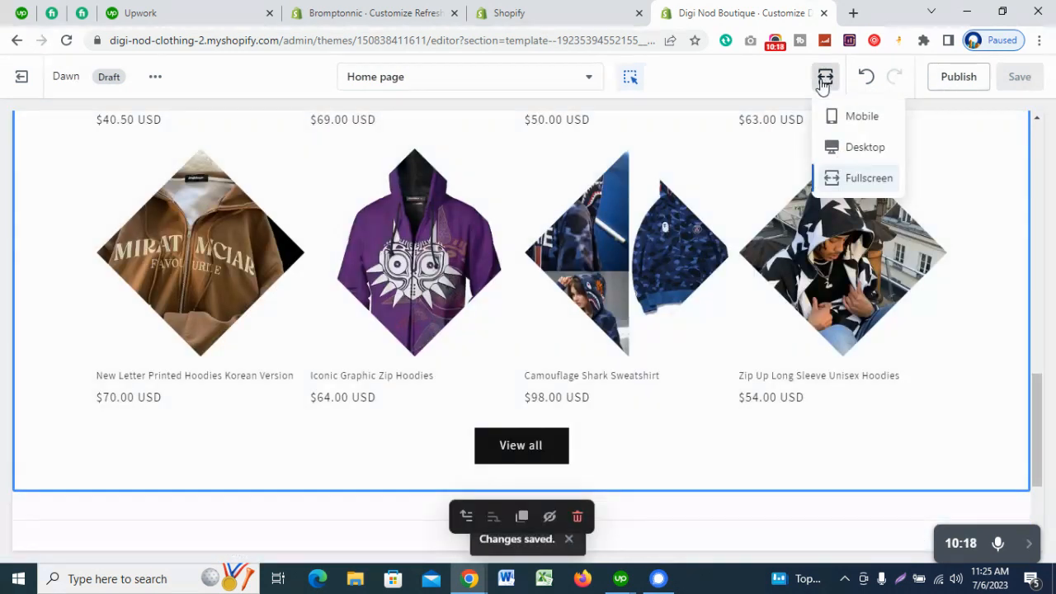
click(841, 144)
Step: Try showing the vendor and the product rating on the product cards, and turn both options off again
scroll(175, 321, down, 3)
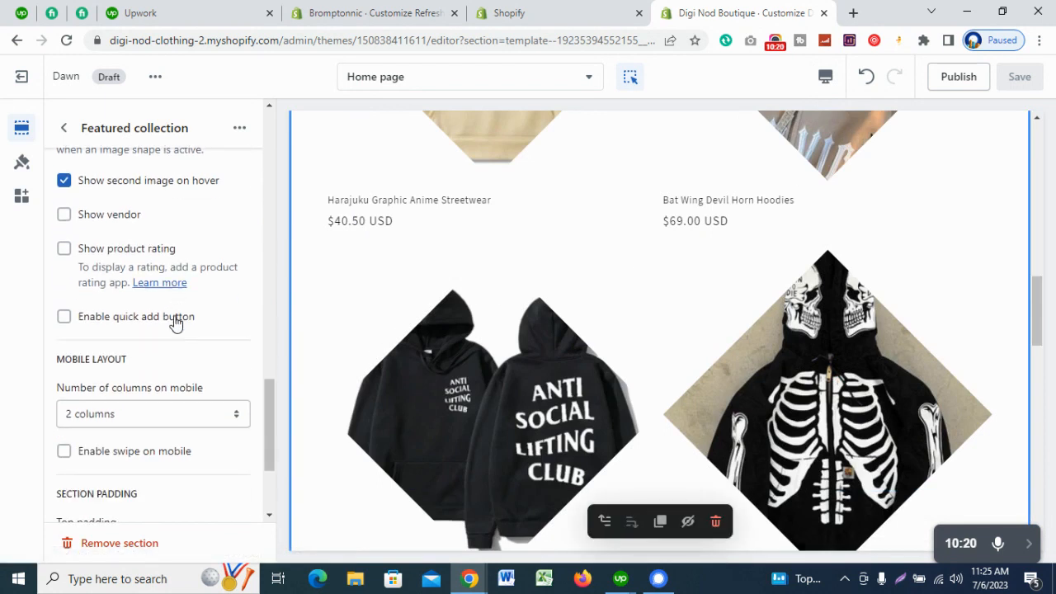
scroll(175, 321, up, 2)
click(80, 217)
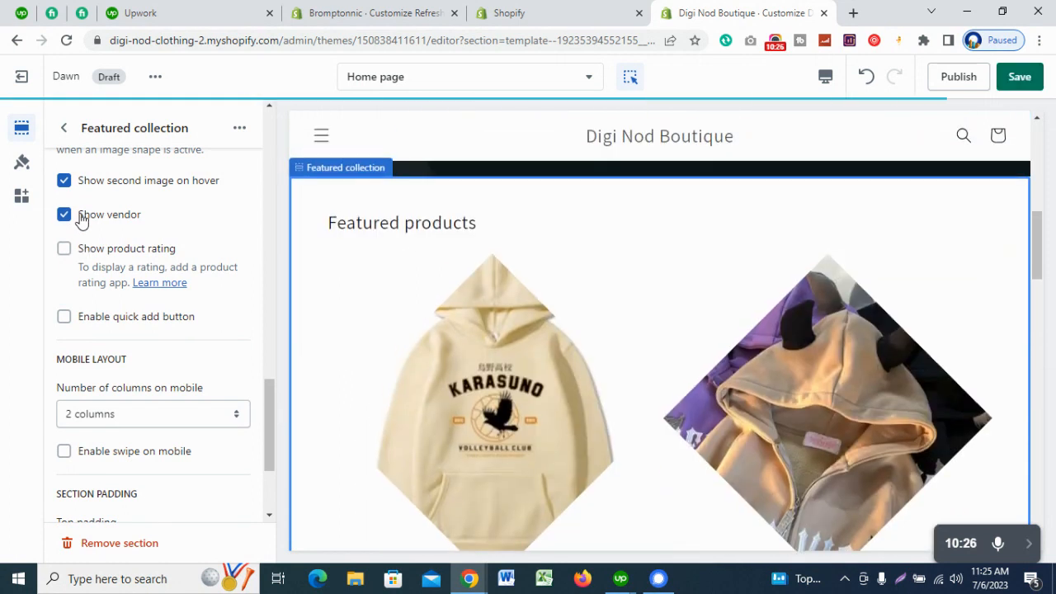
scroll(419, 365, down, 3)
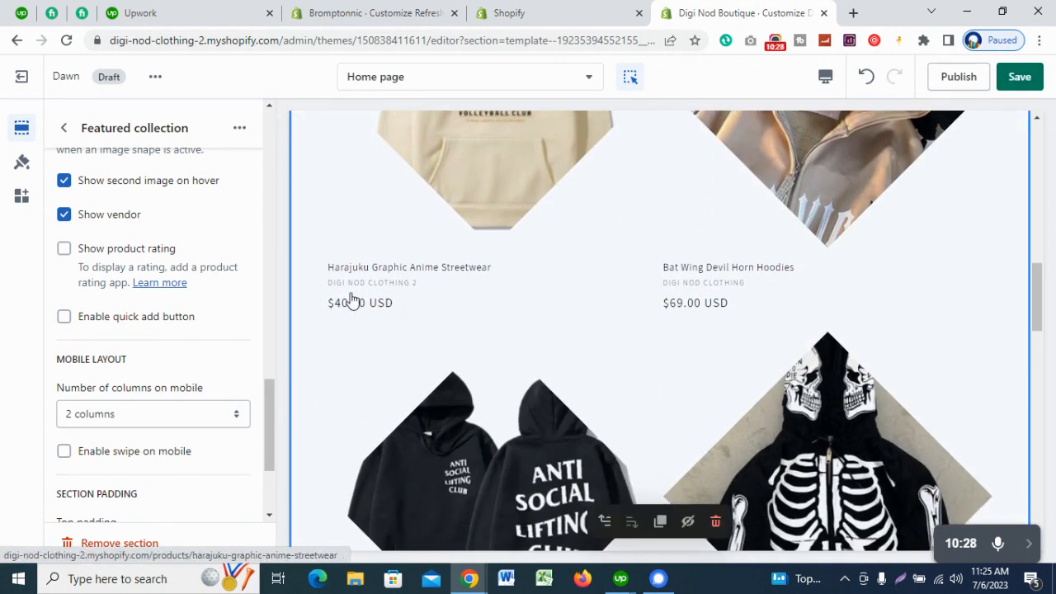
click(97, 221)
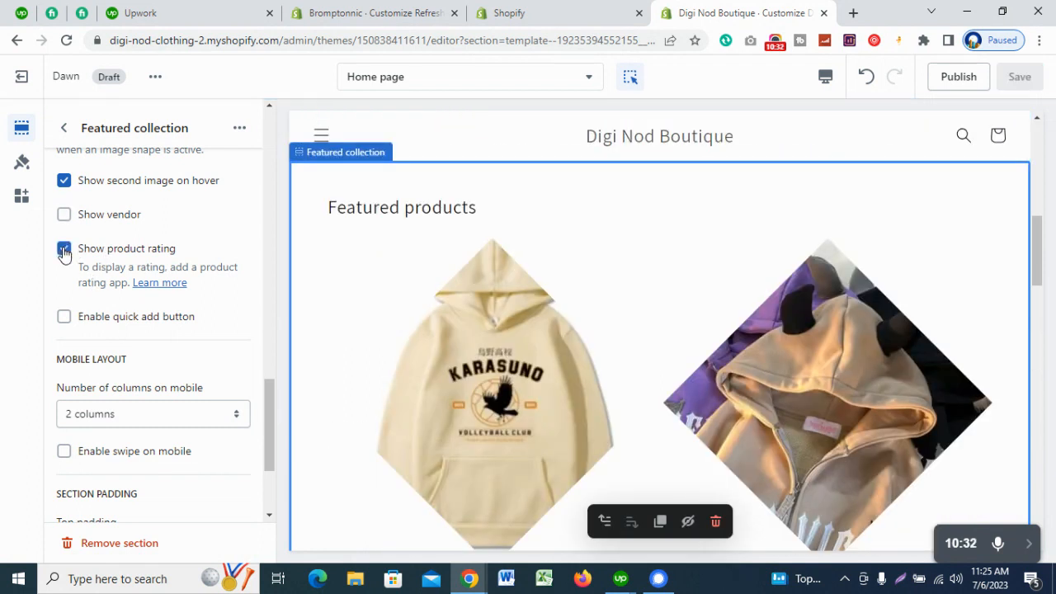
scroll(561, 363, down, 3)
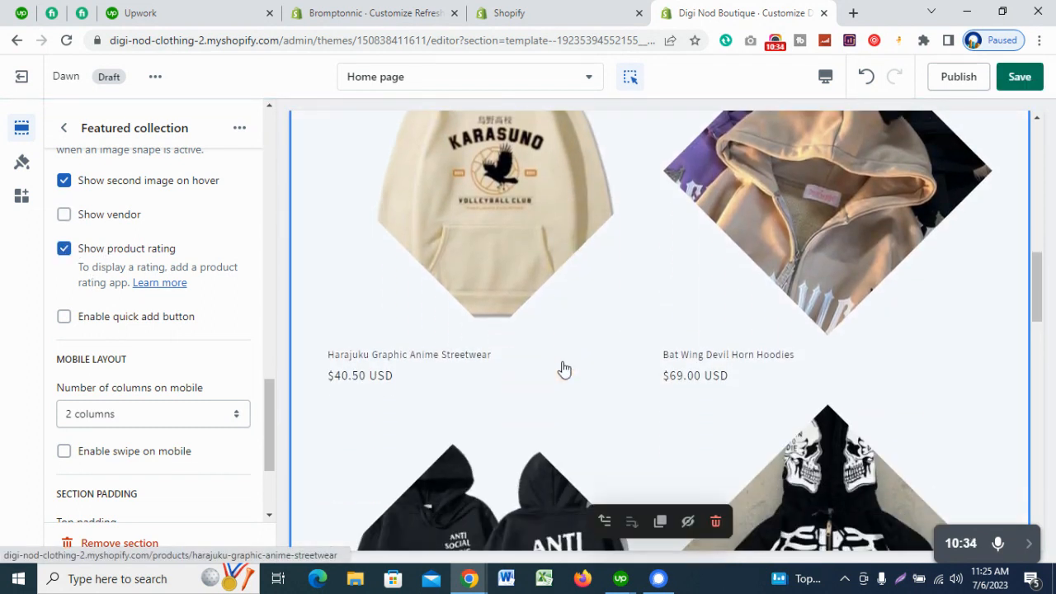
scroll(560, 369, down, 1)
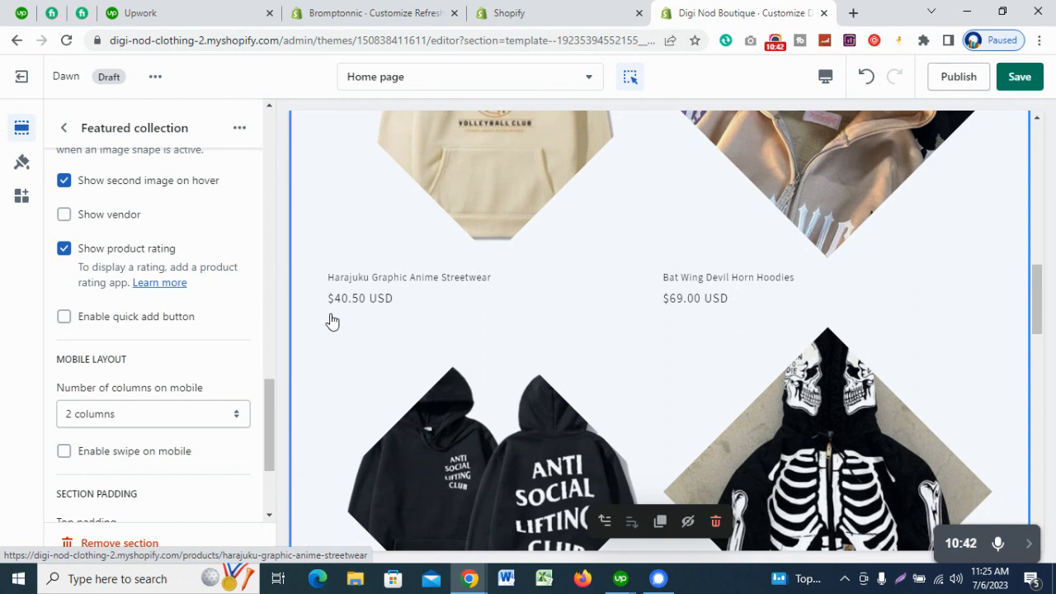
click(64, 250)
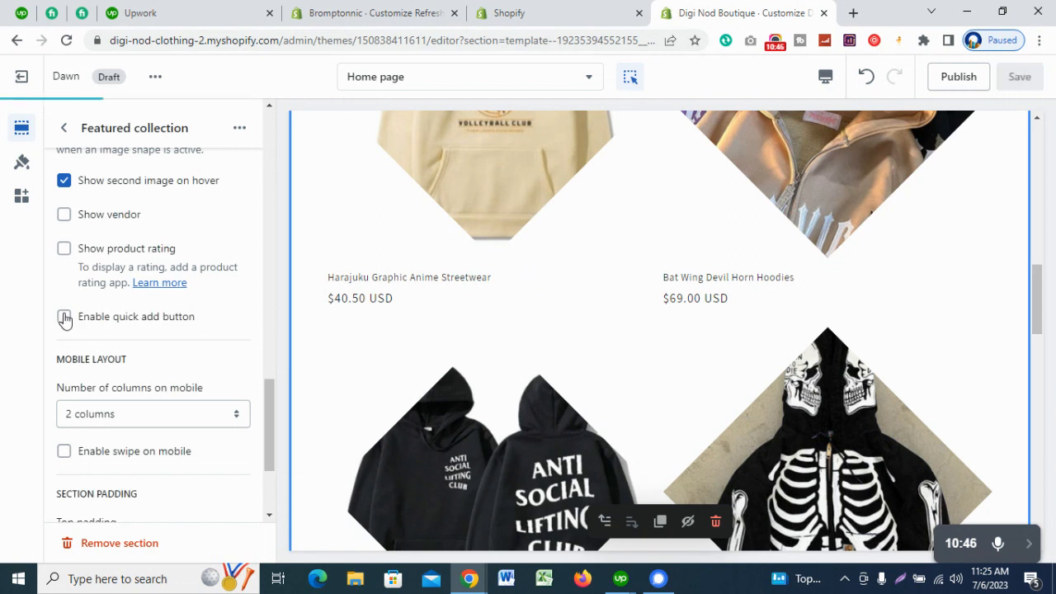
Step: Enable the quick add button on the product cards and check it below the featured products
click(65, 318)
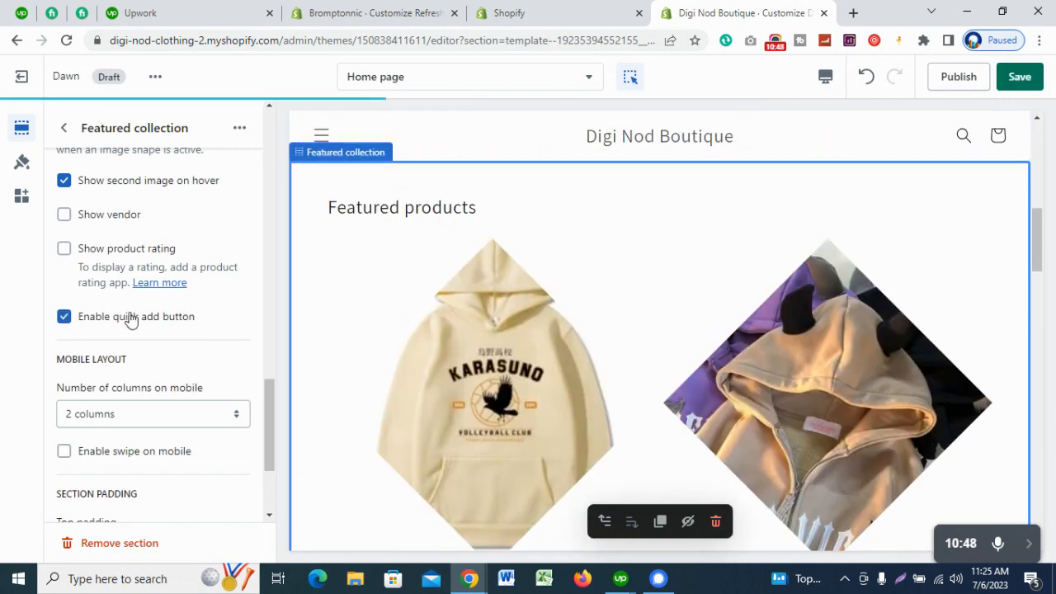
scroll(717, 338, down, 4)
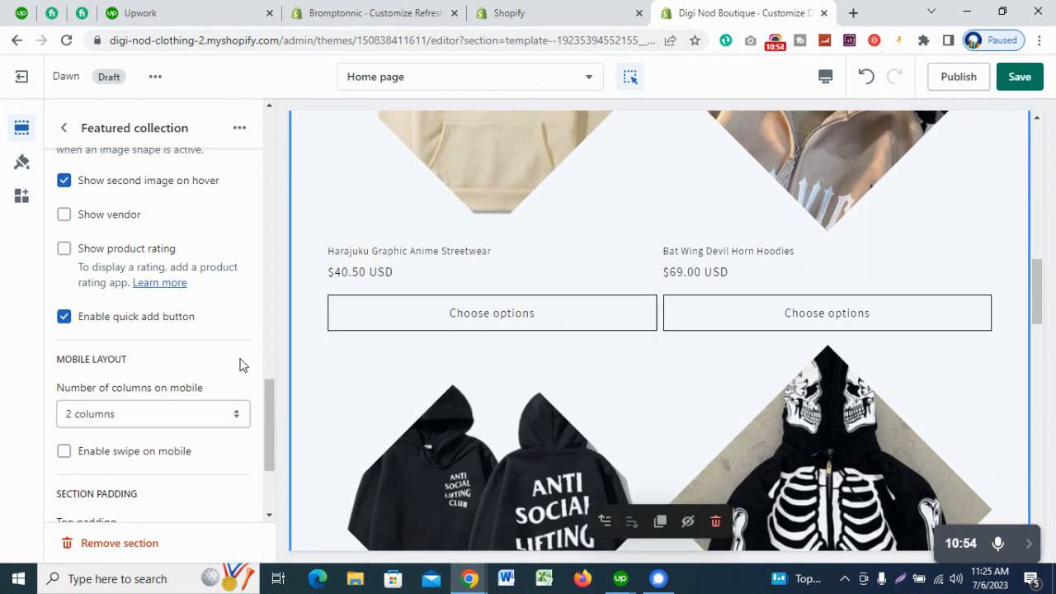
Step: Set the Featured collection's number of columns on mobile to 1 column and save the theme
scroll(198, 409, down, 1)
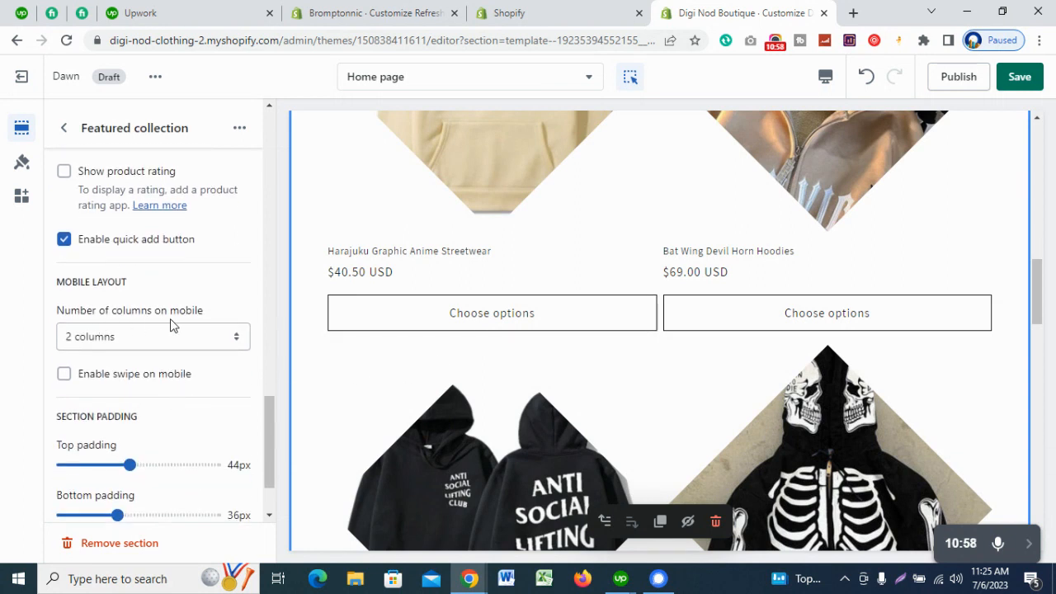
scroll(180, 346, down, 1)
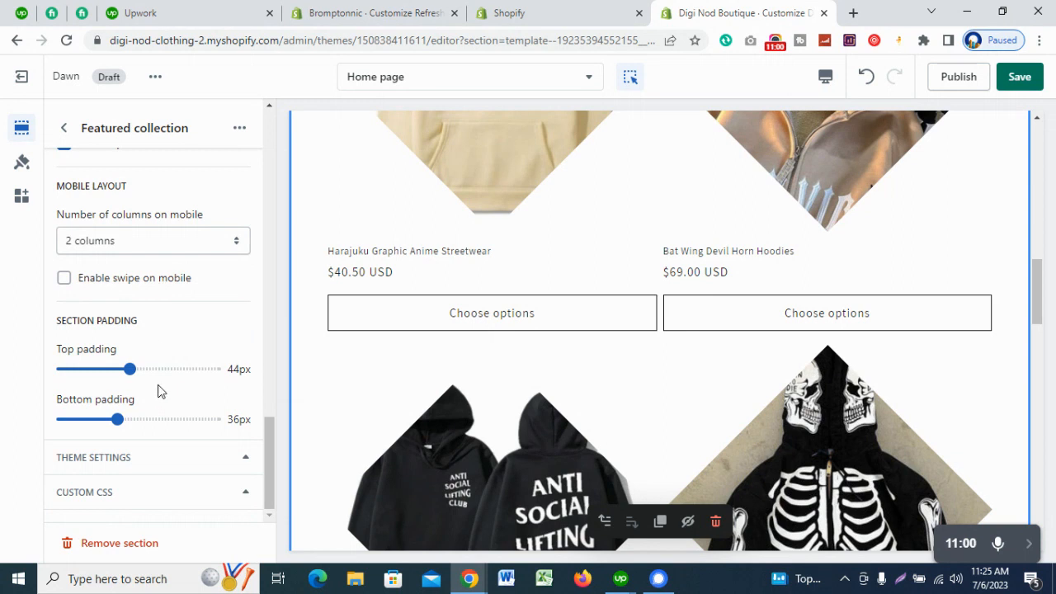
click(151, 249)
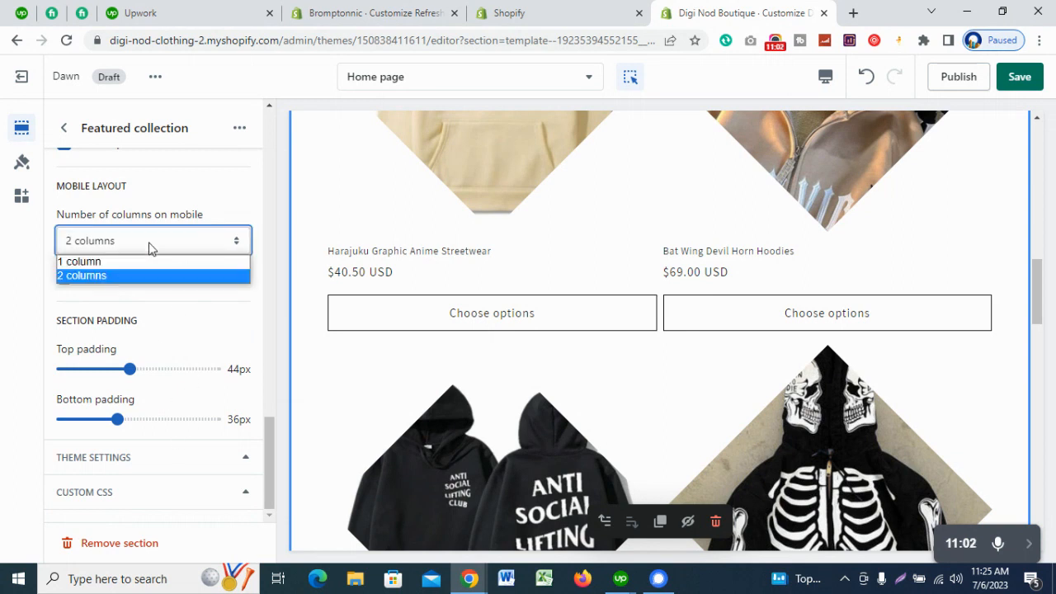
click(113, 262)
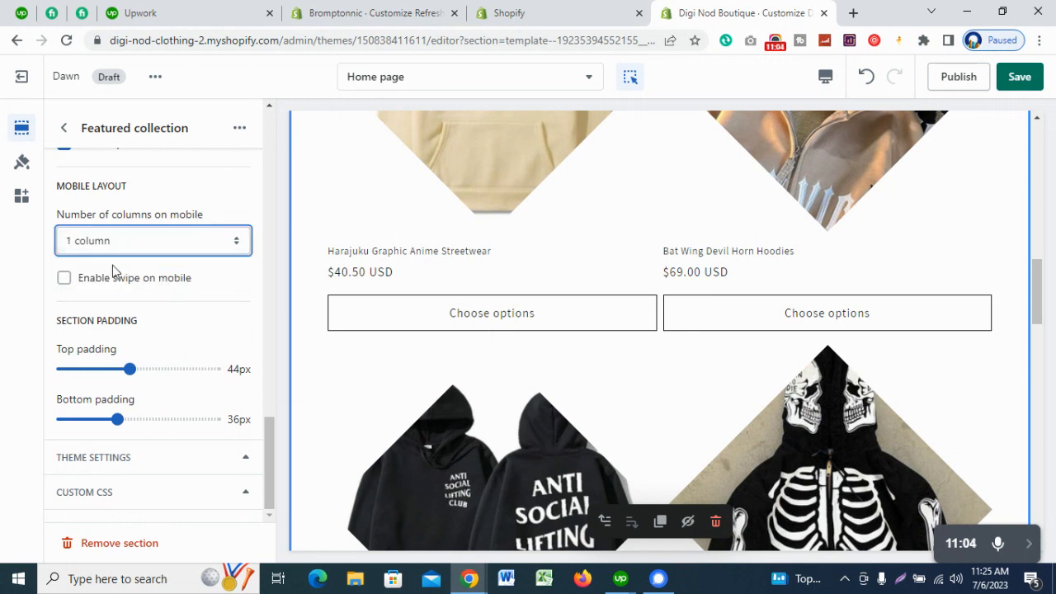
click(1018, 76)
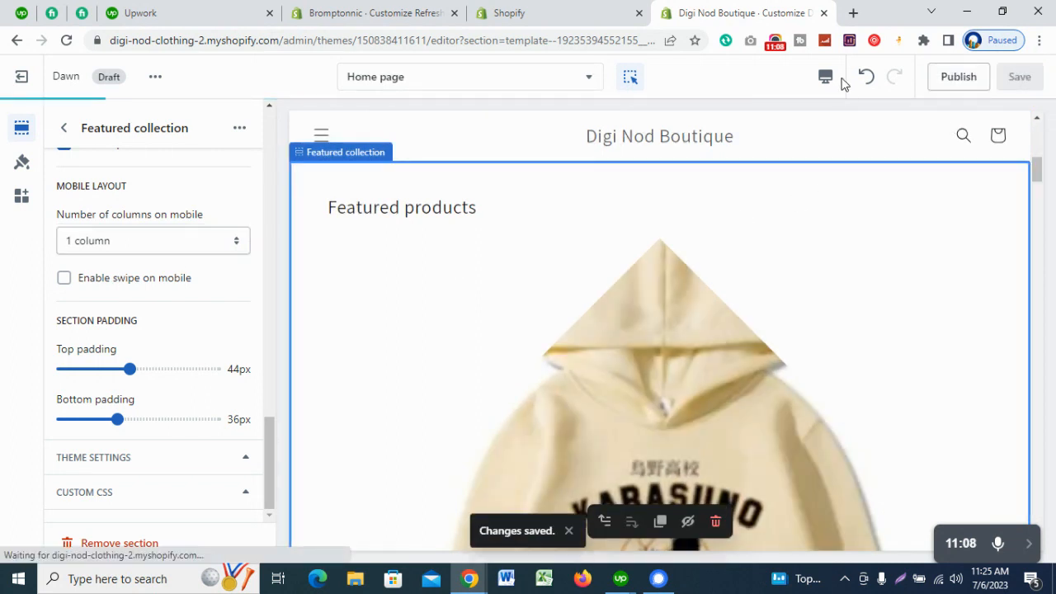
Step: Switch to the mobile preview and look over the one-column layout of the featured products
click(825, 76)
click(860, 118)
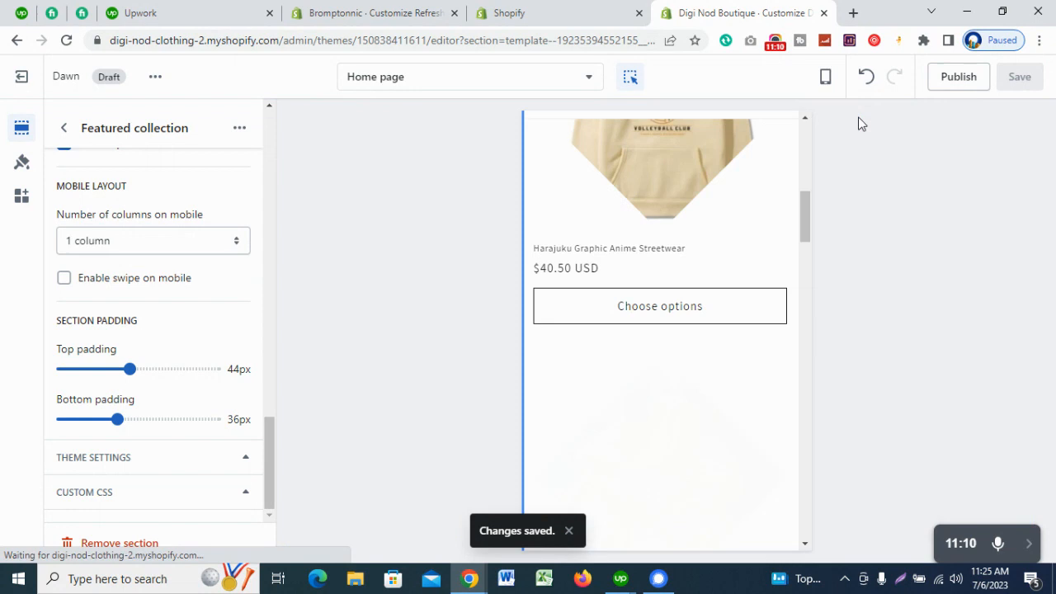
scroll(689, 315, up, 6)
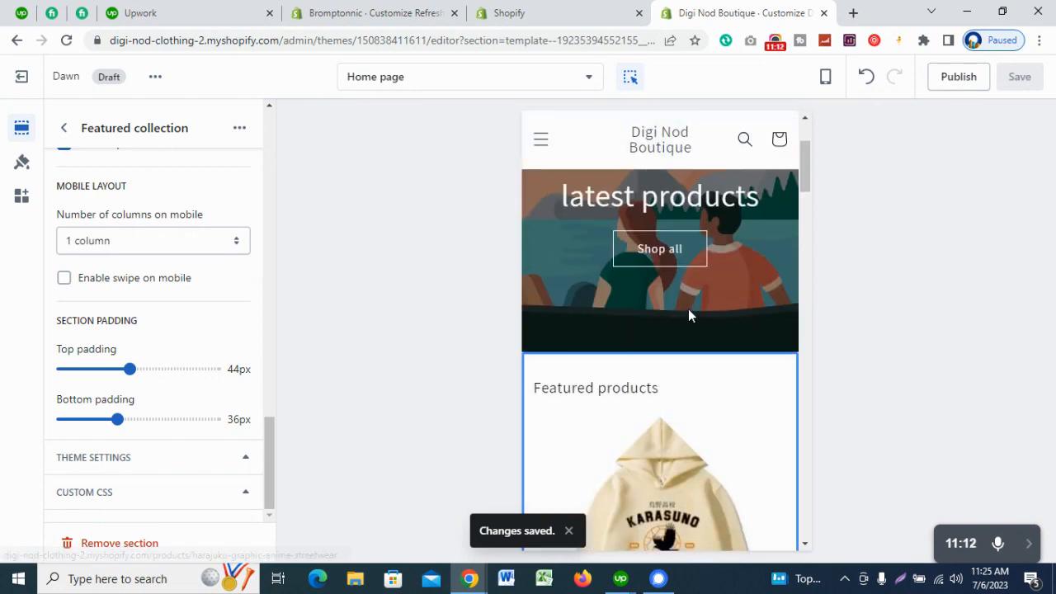
scroll(690, 312, down, 10)
scroll(692, 320, down, 3)
Step: Set the number of columns on mobile to 2 columns, save the theme and check the featured products in the mobile preview
click(199, 243)
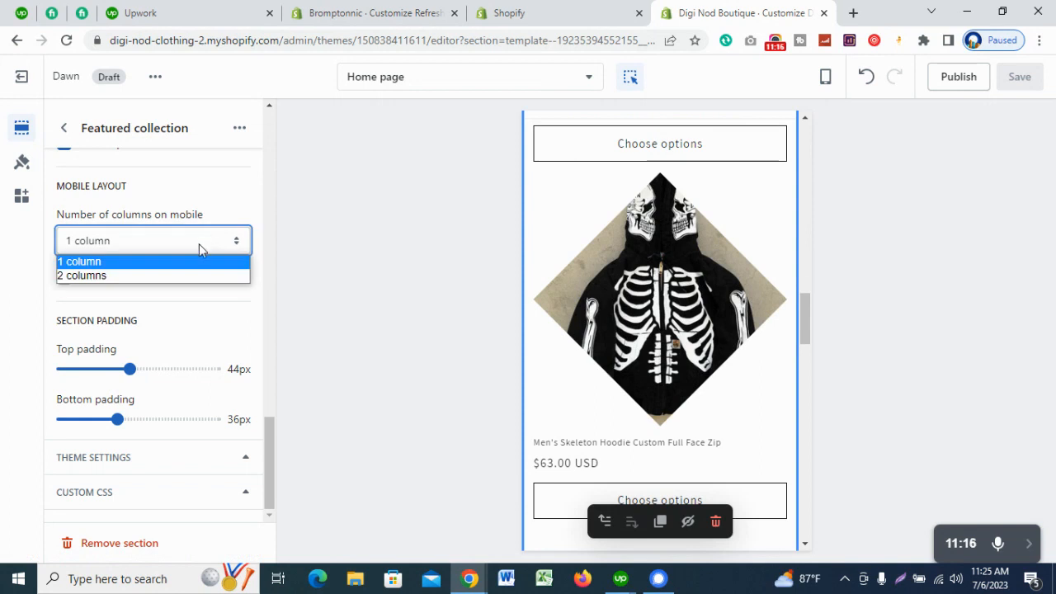
click(157, 277)
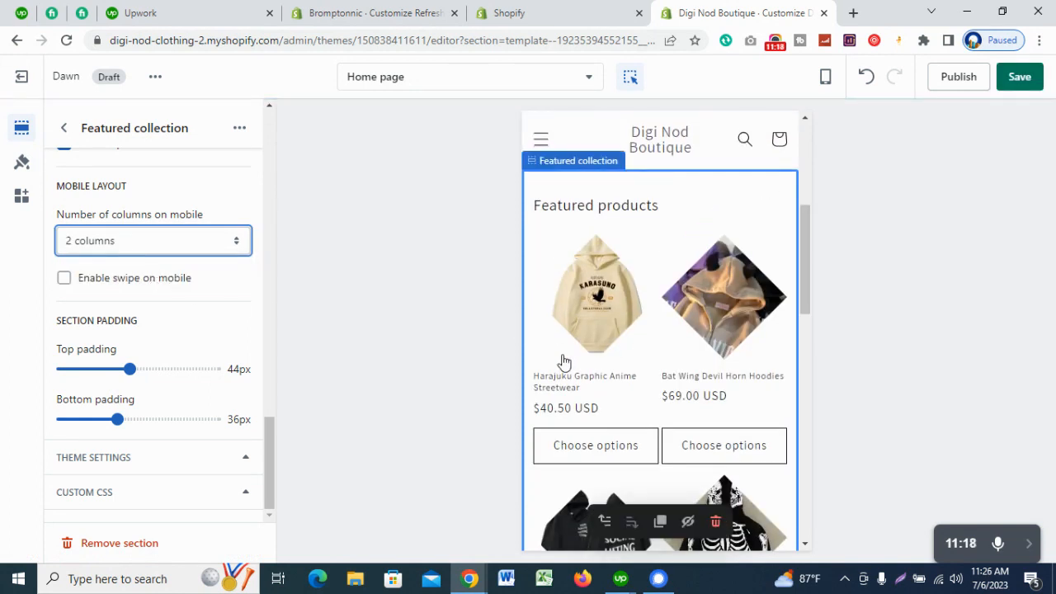
click(1019, 76)
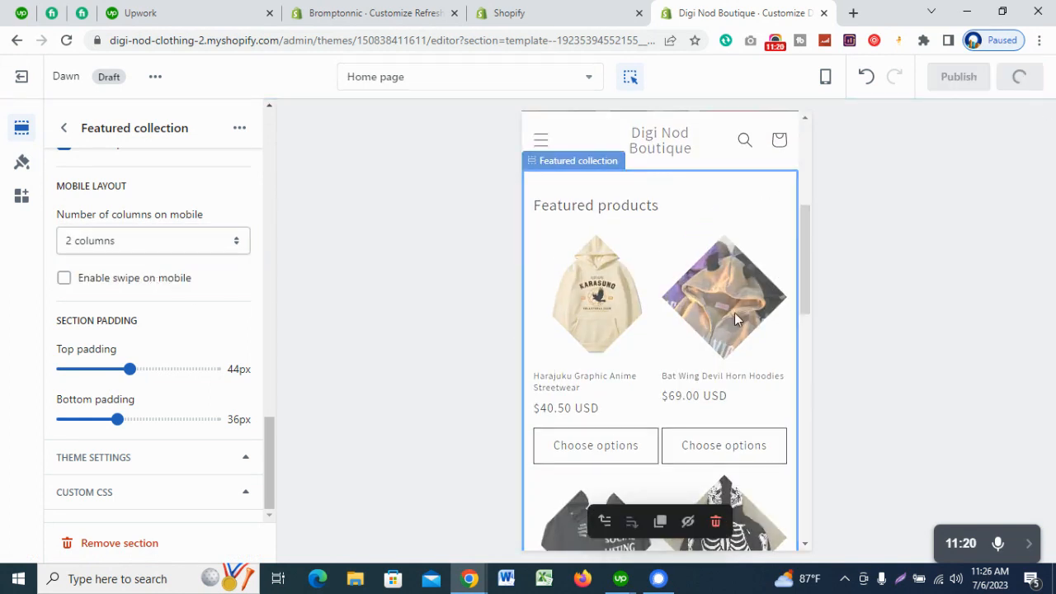
scroll(730, 318, down, 7)
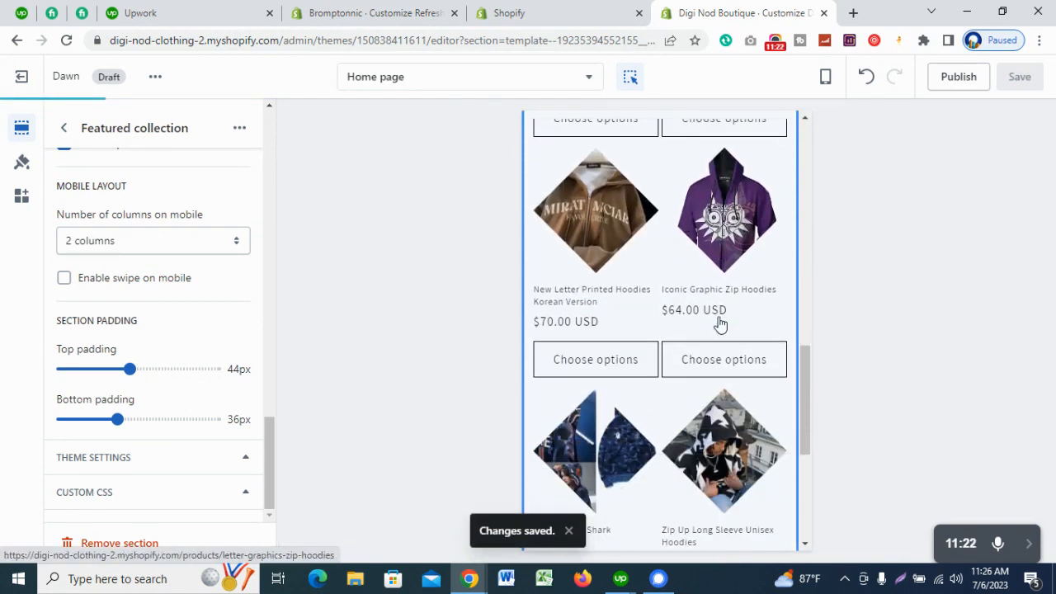
scroll(720, 323, down, 5)
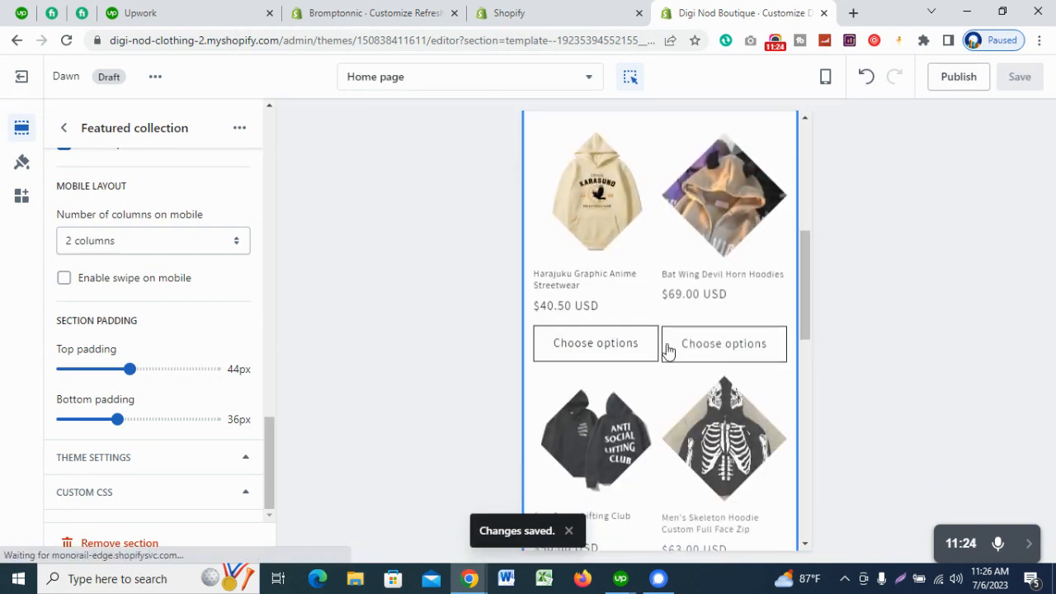
Step: Leave the Featured collection settings, switch back to the desktop preview and look over the home page's featured products
scroll(768, 353, down, 2)
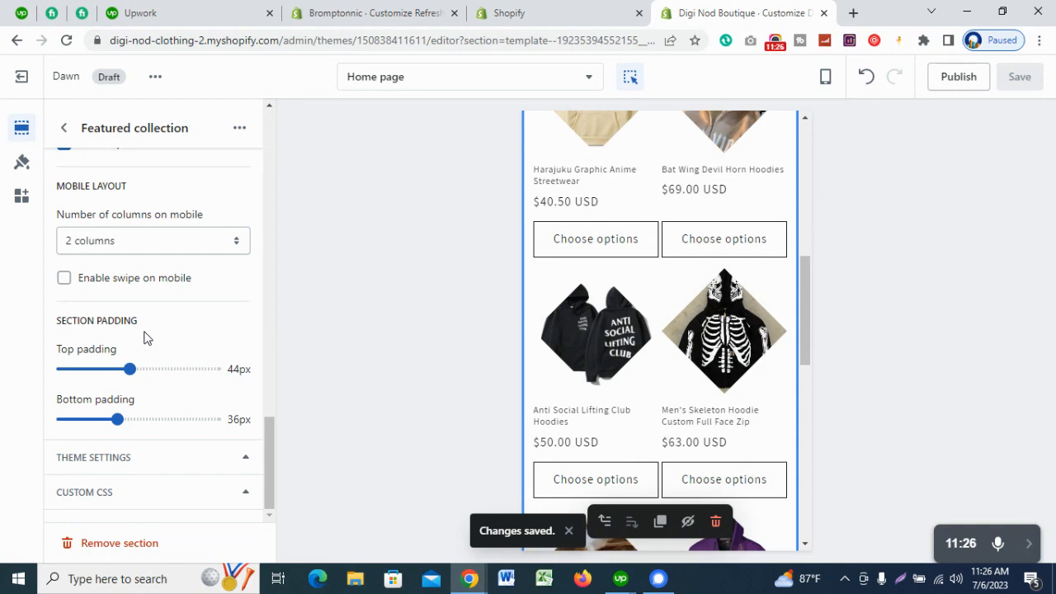
scroll(193, 315, up, 8)
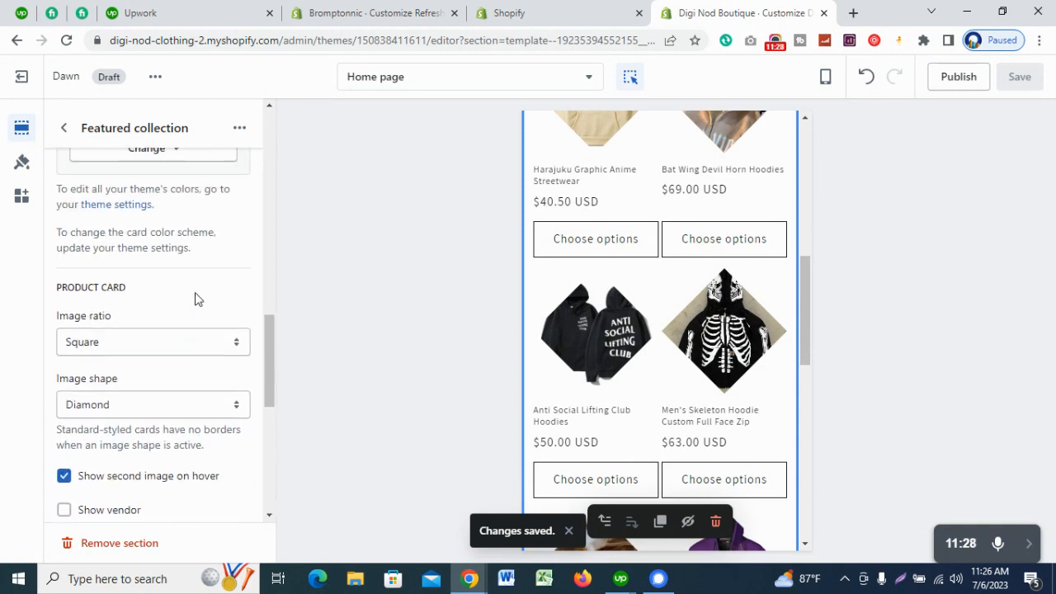
click(64, 128)
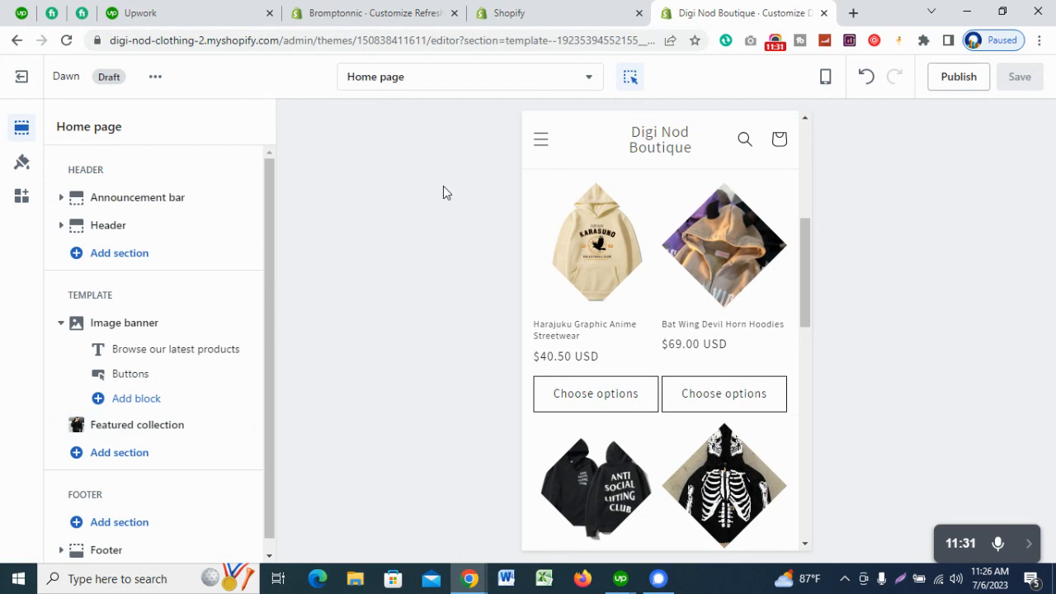
click(825, 76)
click(834, 146)
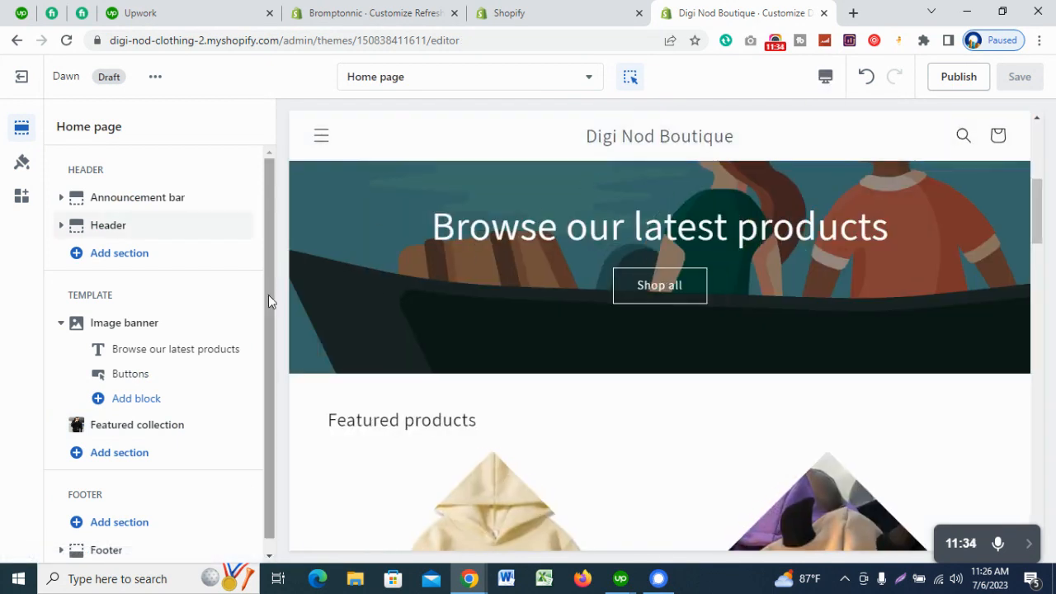
scroll(627, 371, down, 10)
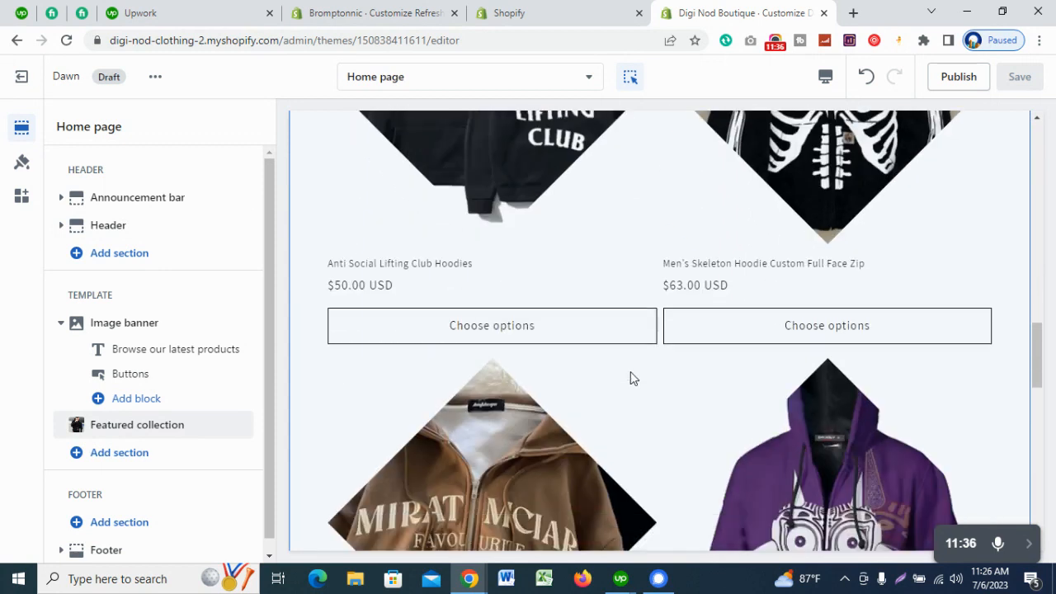
scroll(630, 378, down, 3)
scroll(176, 384, down, 1)
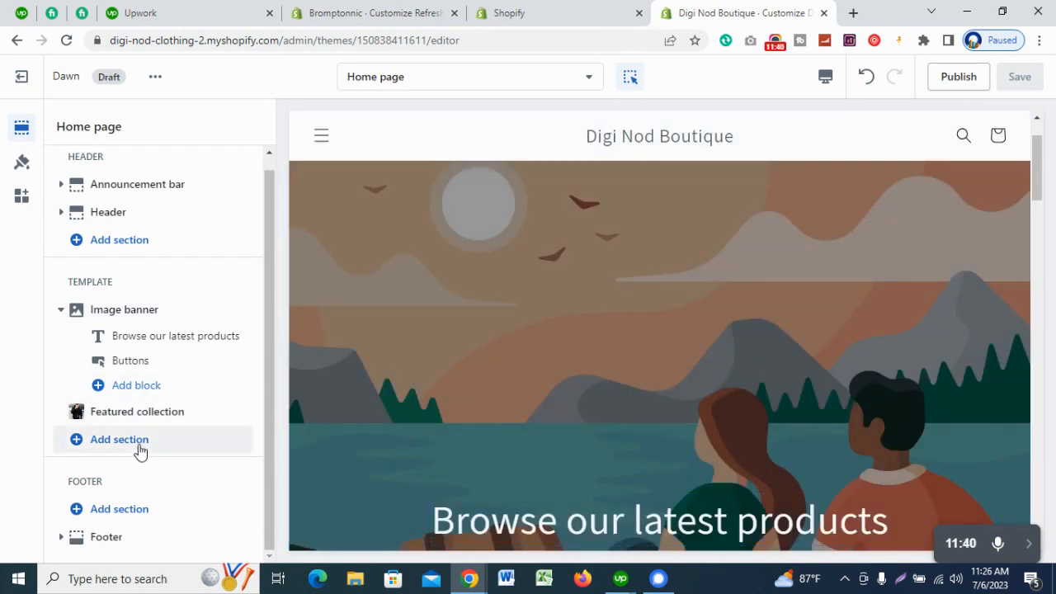
Step: Add a Featured product section below the Featured collection in the home page template and check it in the preview
click(119, 440)
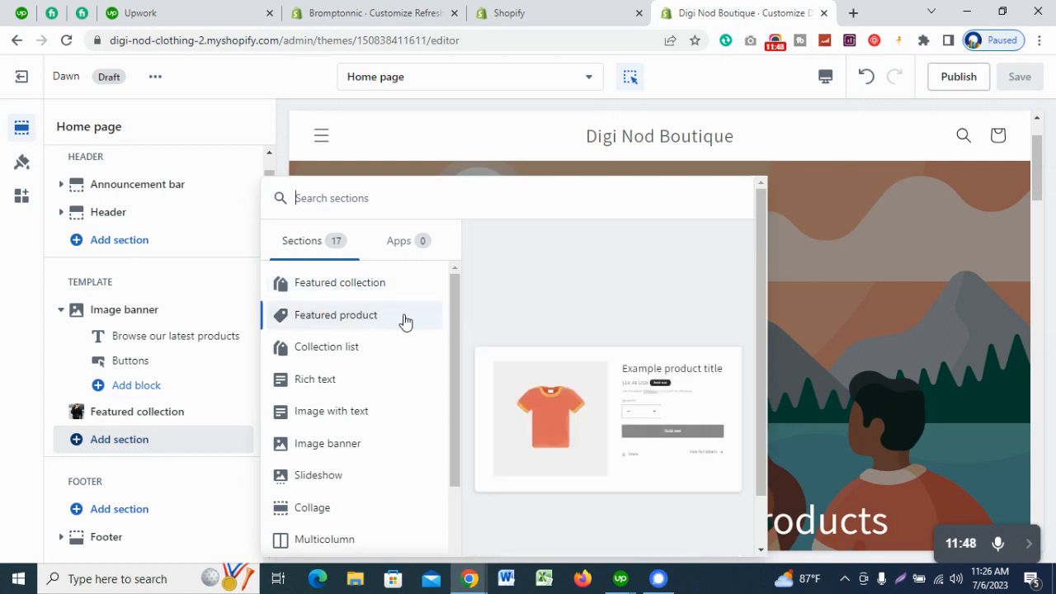
click(400, 323)
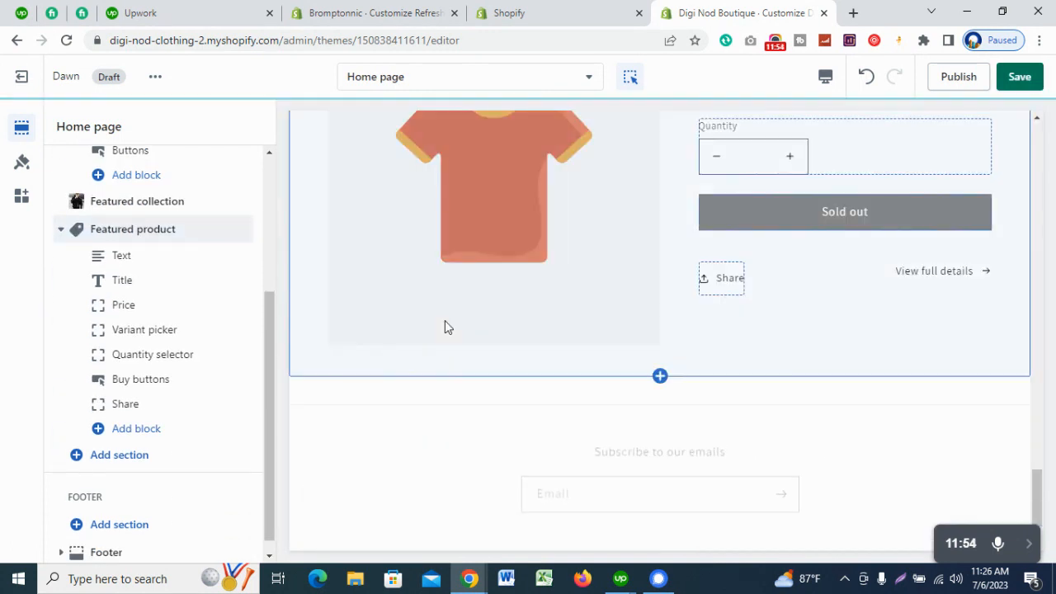
scroll(453, 329, up, 1)
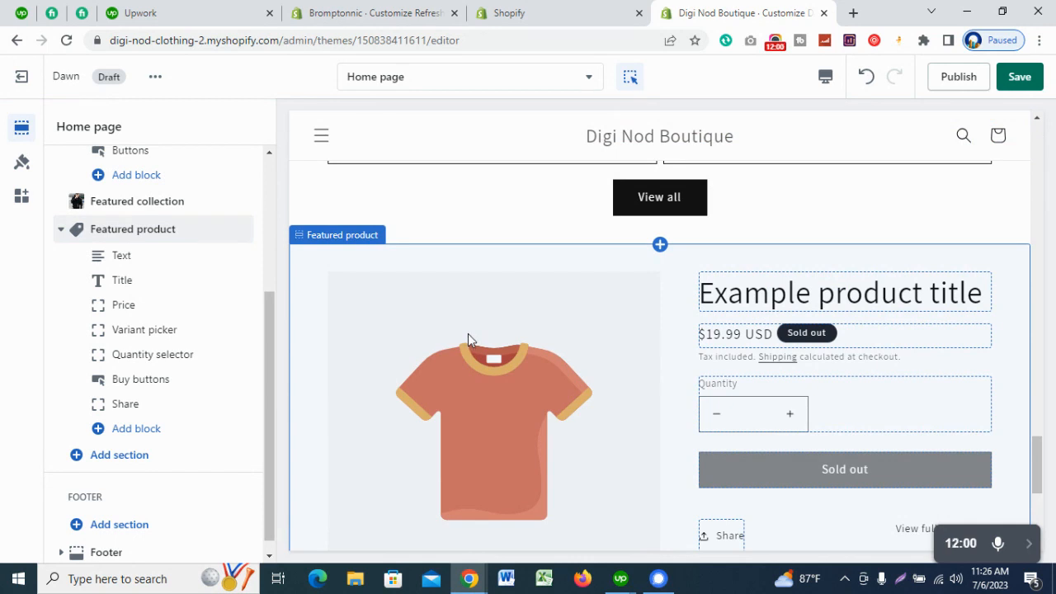
scroll(453, 321, down, 1)
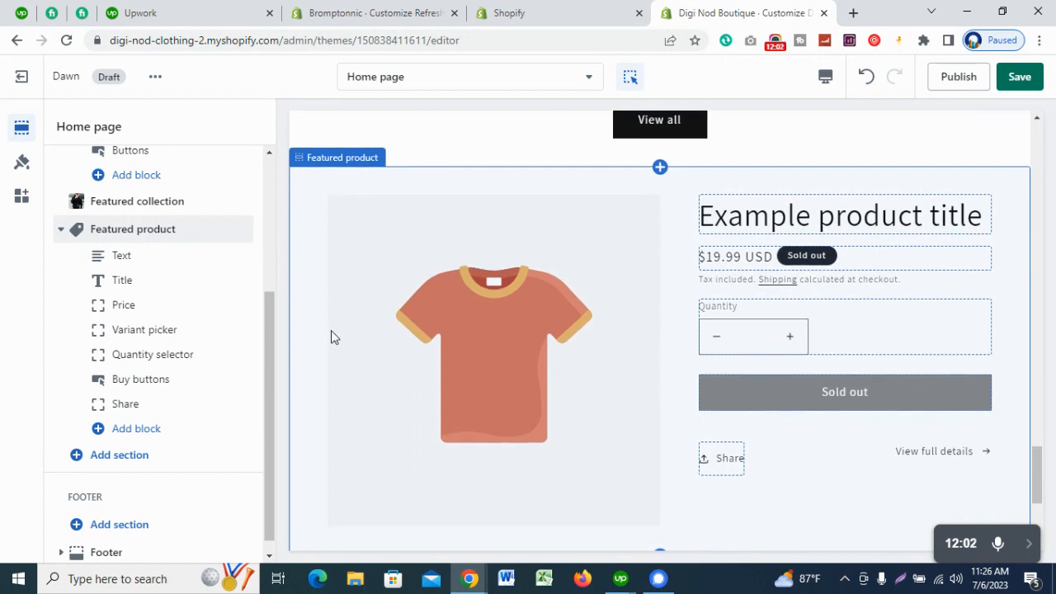
Step: Choose Demon Slayer Men's Hoodie as the product shown in the Featured product section
click(142, 237)
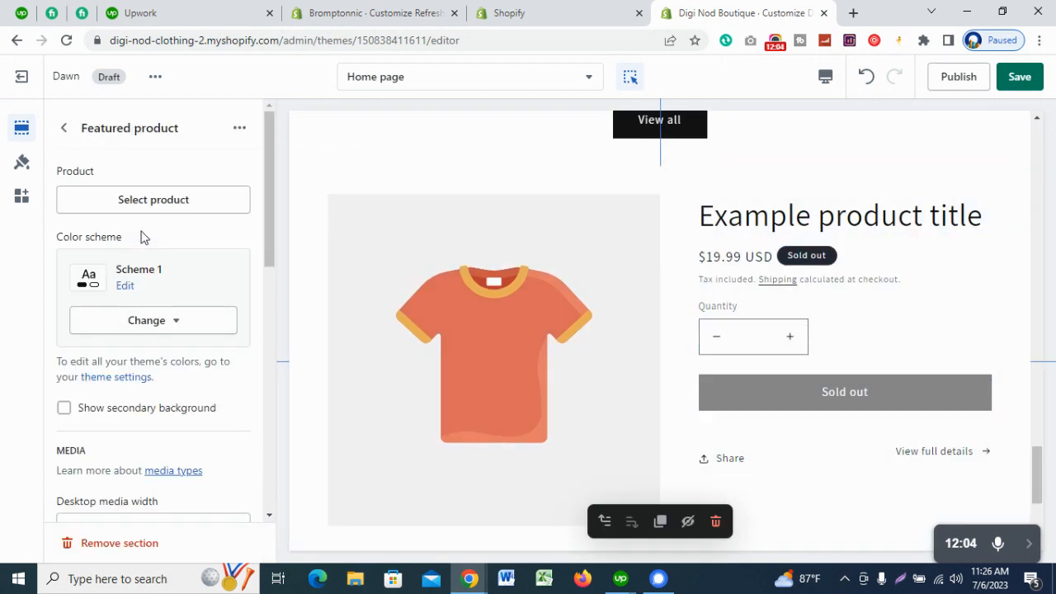
click(162, 206)
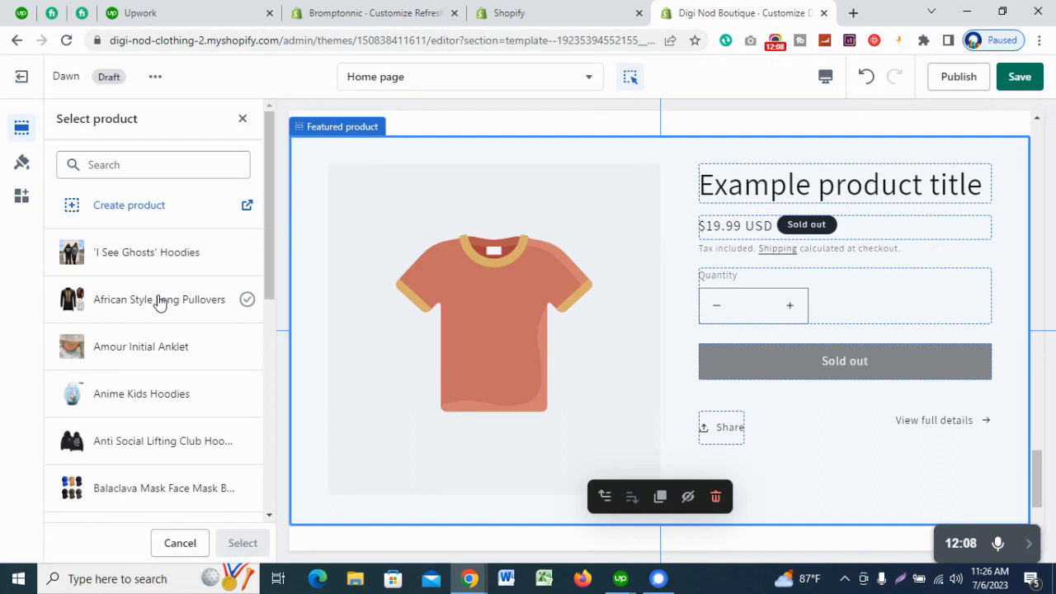
scroll(161, 322, down, 4)
scroll(163, 338, down, 3)
scroll(165, 336, down, 1)
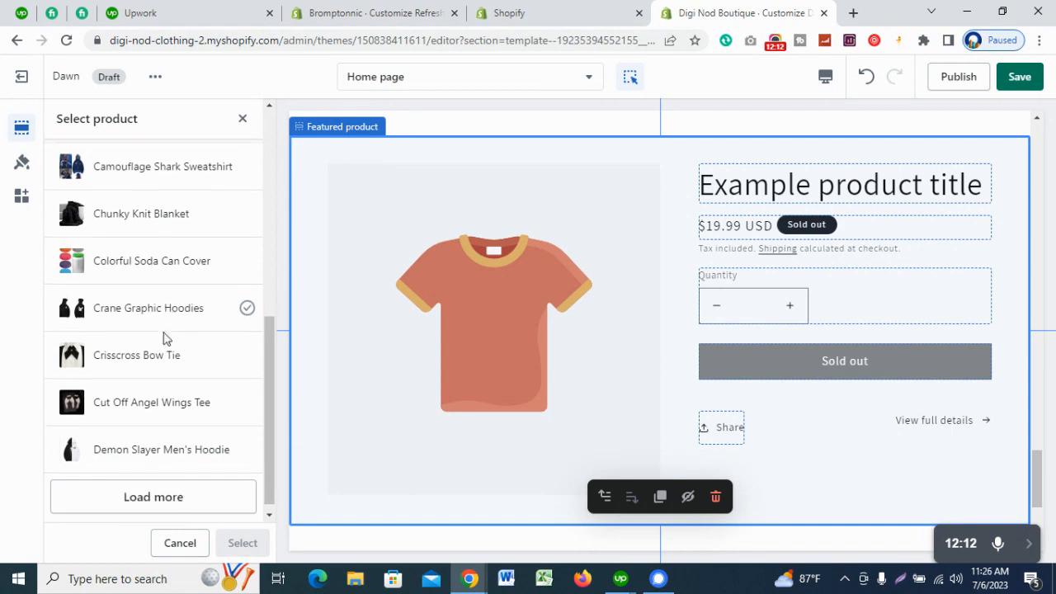
click(170, 485)
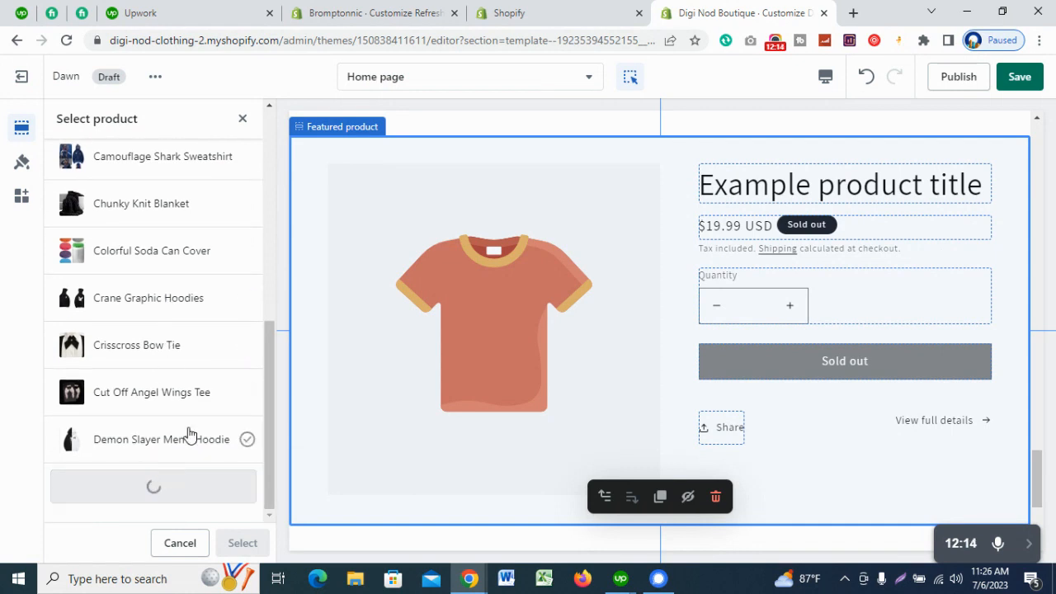
scroll(165, 417, down, 1)
click(153, 392)
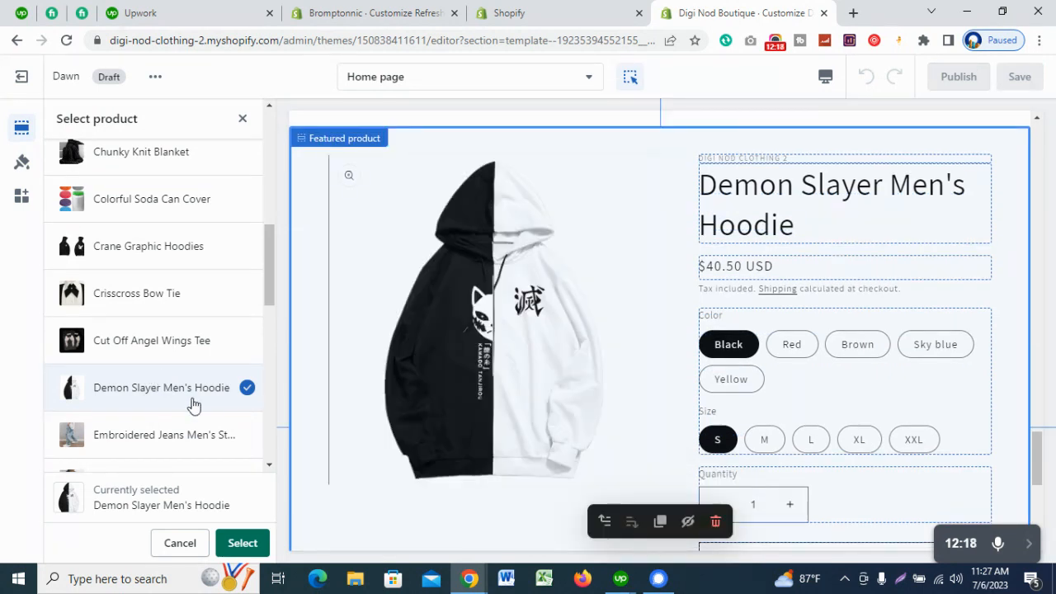
scroll(195, 405, down, 2)
click(245, 543)
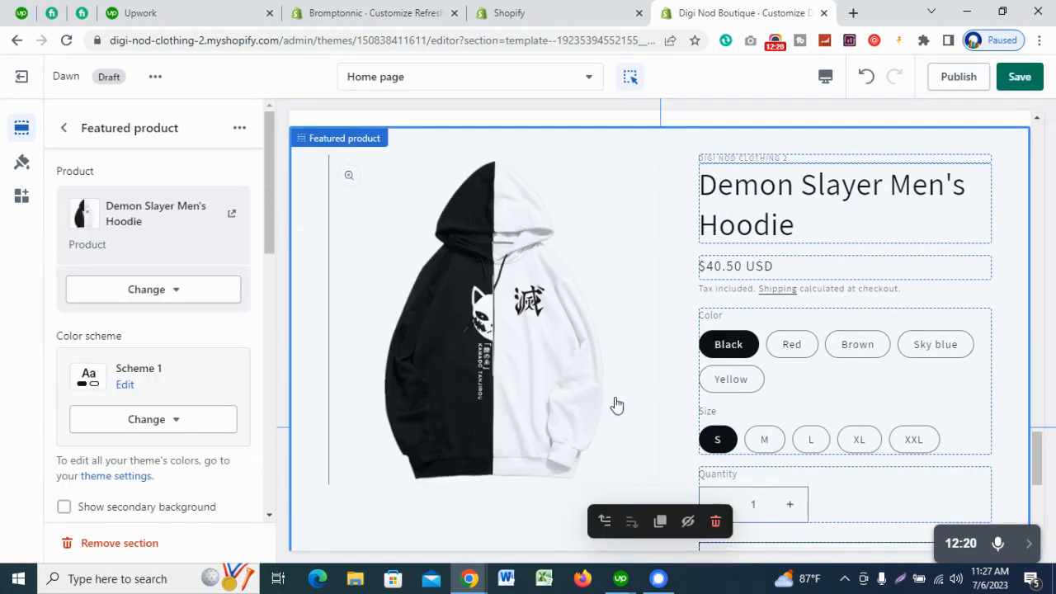
Step: Try Scheme 2 as the Featured product section's color scheme and settle on Scheme 3
click(157, 420)
click(163, 245)
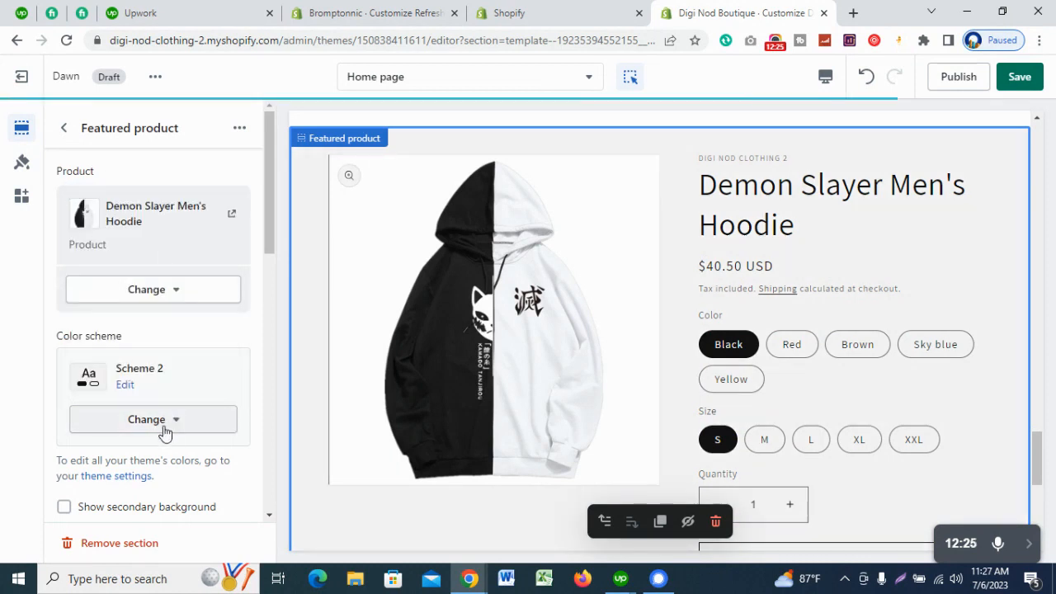
click(163, 432)
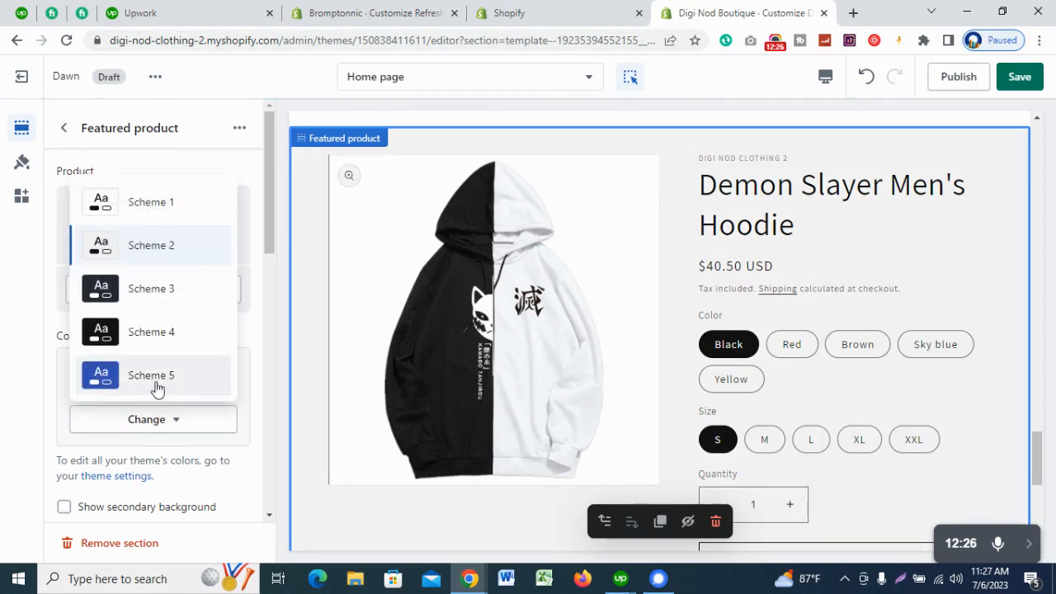
click(156, 296)
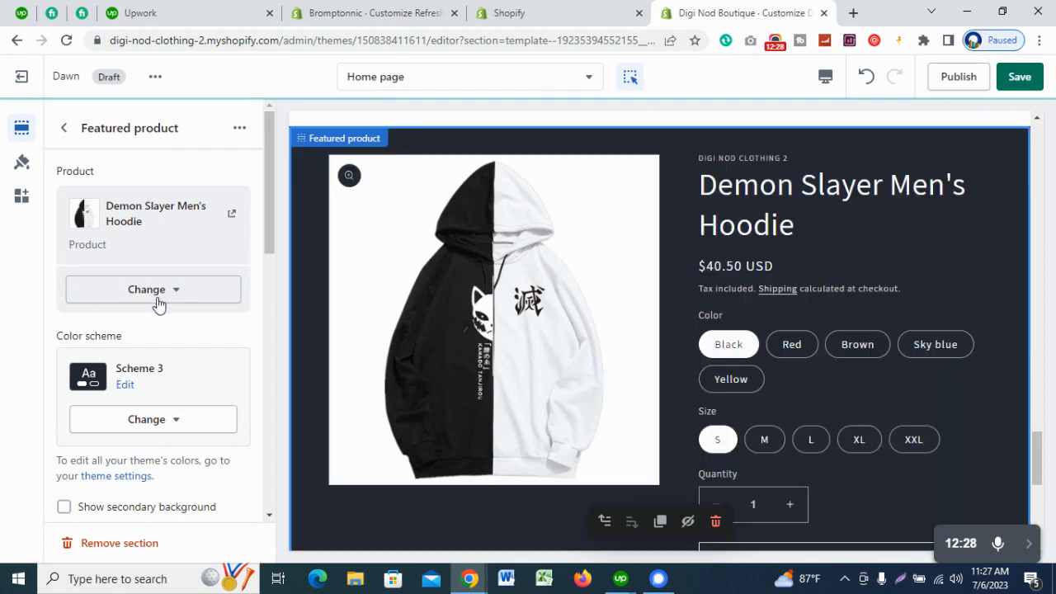
Step: Examine the settings of the Text and Buy buttons blocks in the Featured product section
click(60, 128)
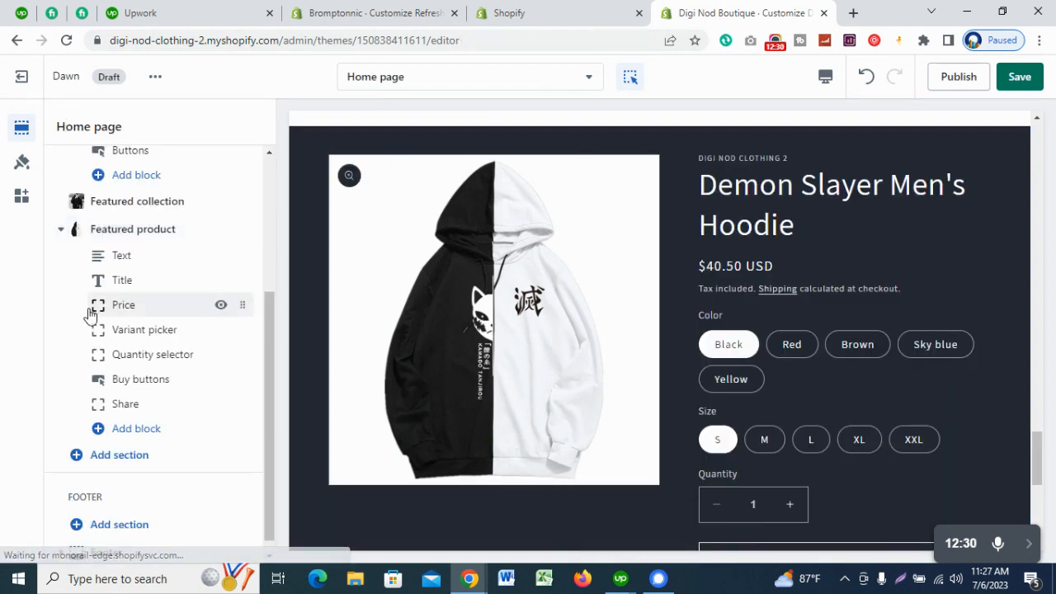
click(147, 262)
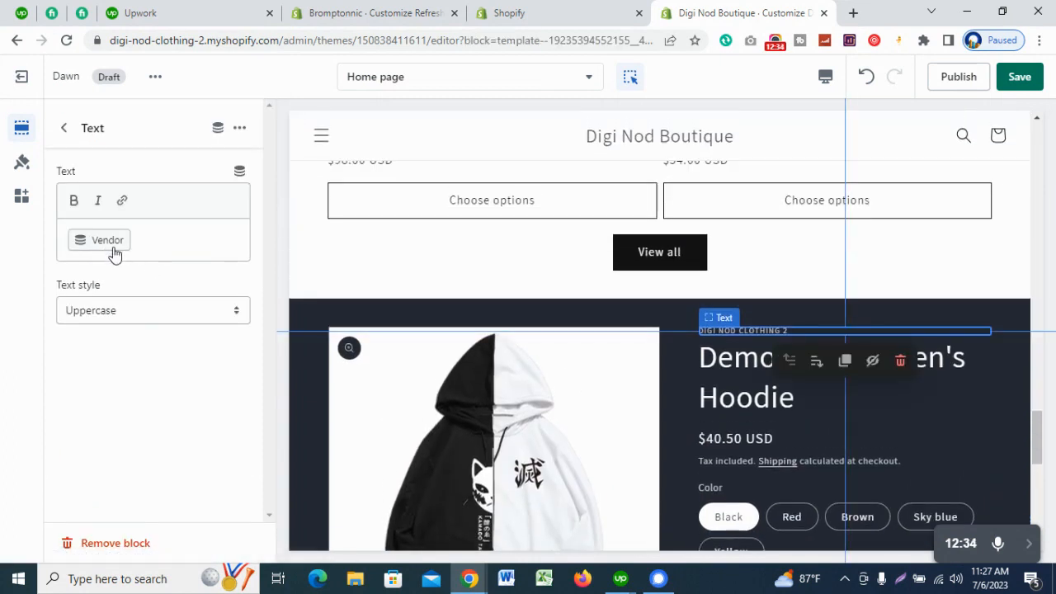
click(71, 136)
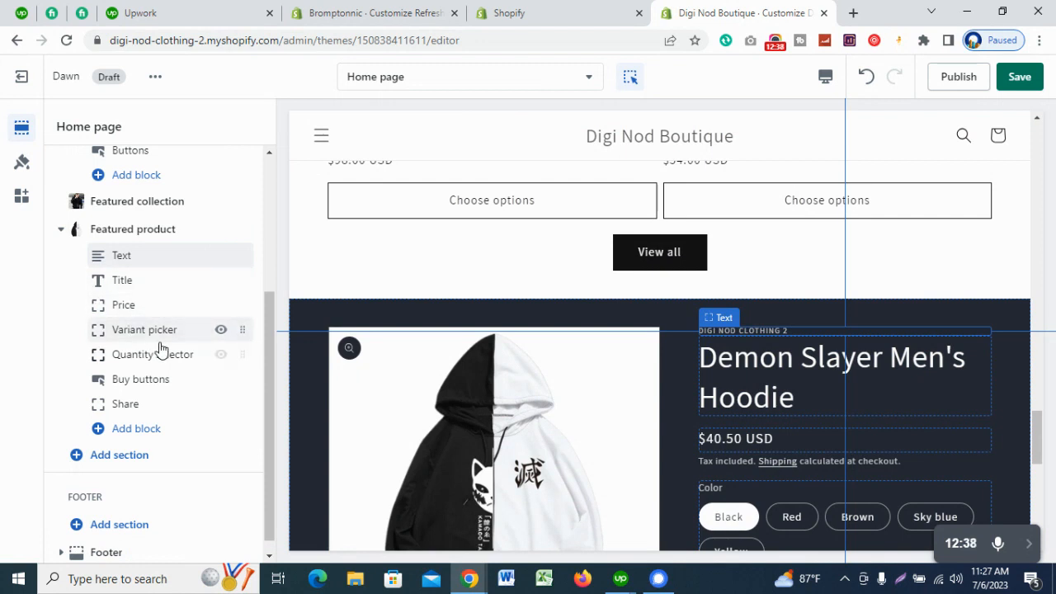
click(148, 380)
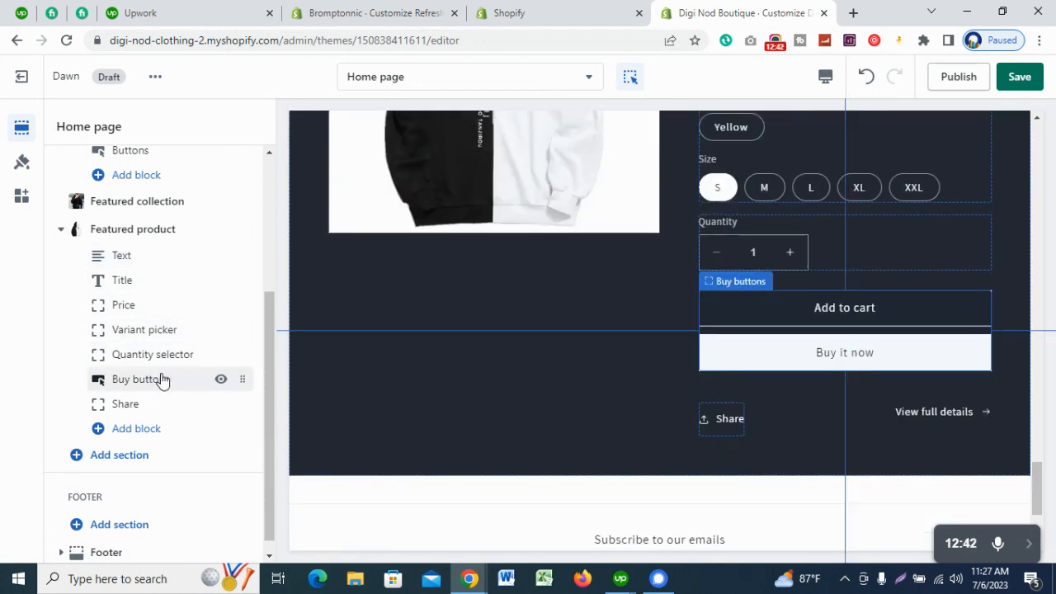
click(161, 378)
click(63, 129)
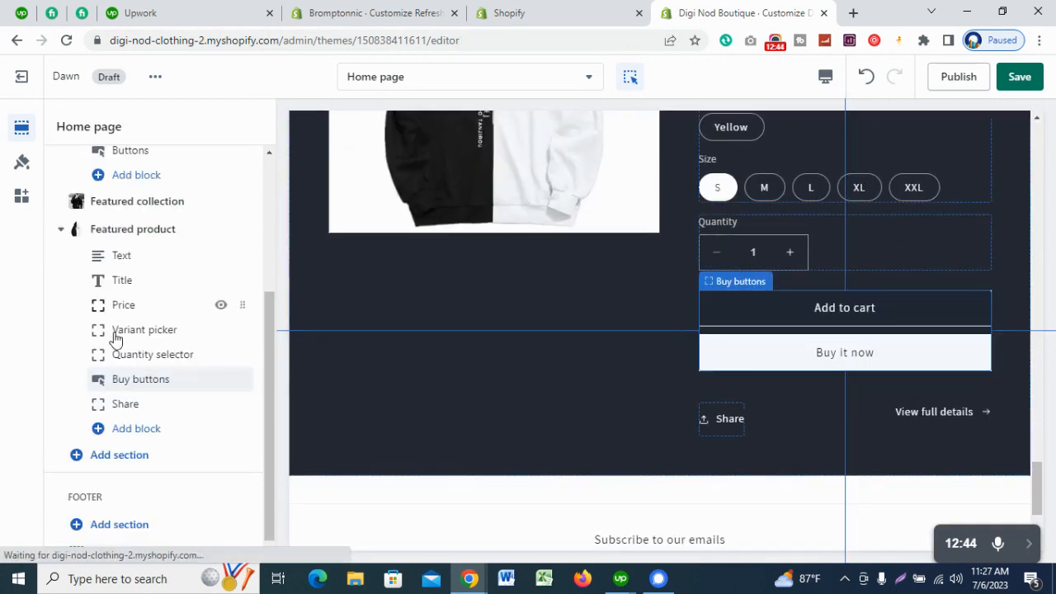
Step: Examine the Share block's settings, the section's other blocks in the preview and the blocks that can be added to Featured product
click(151, 400)
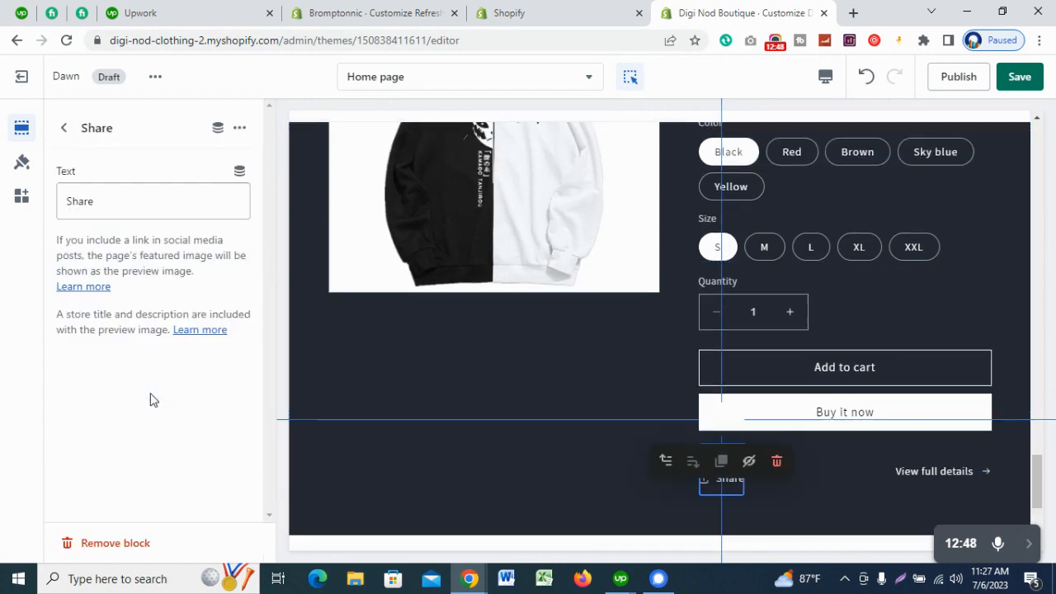
click(141, 203)
click(64, 128)
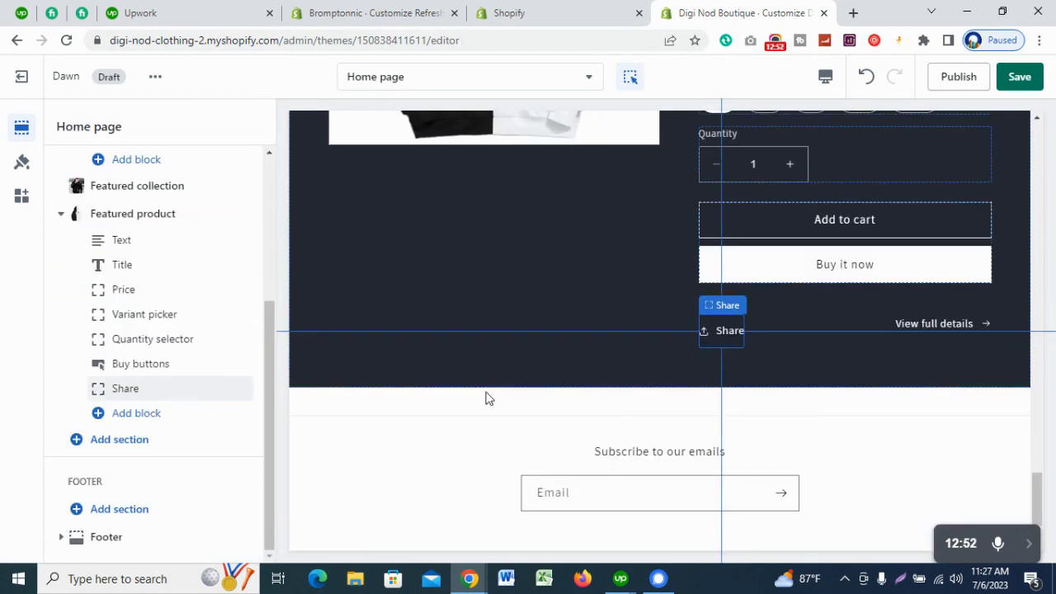
scroll(488, 388, up, 7)
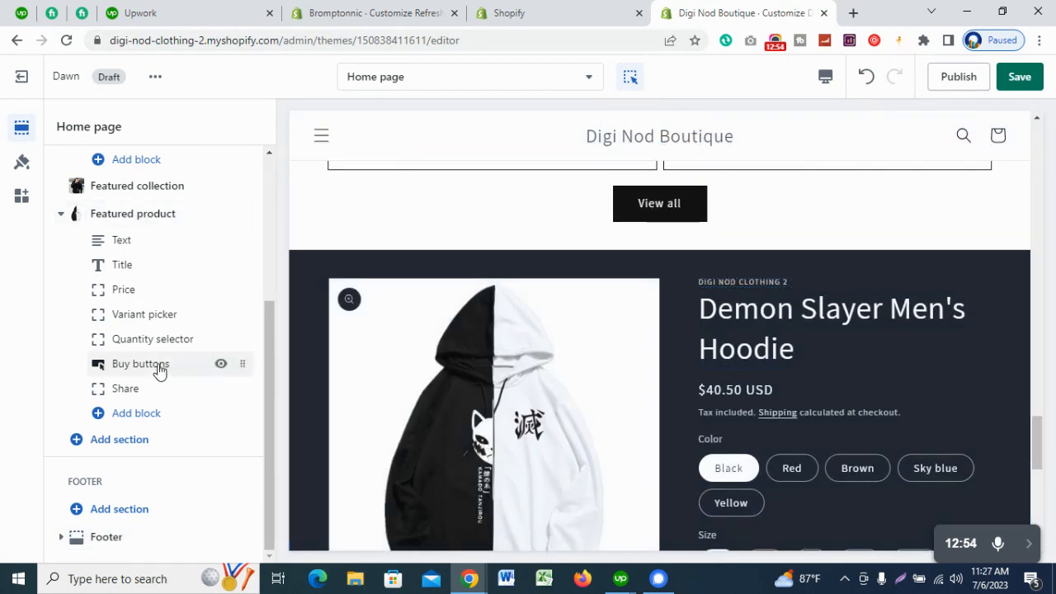
mouse_move(136, 345)
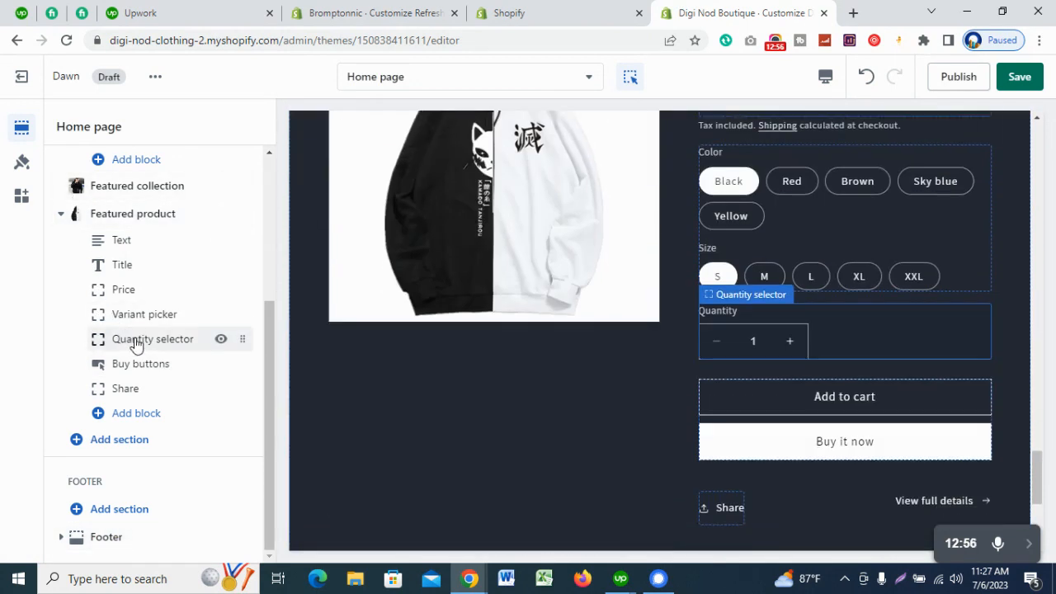
click(140, 420)
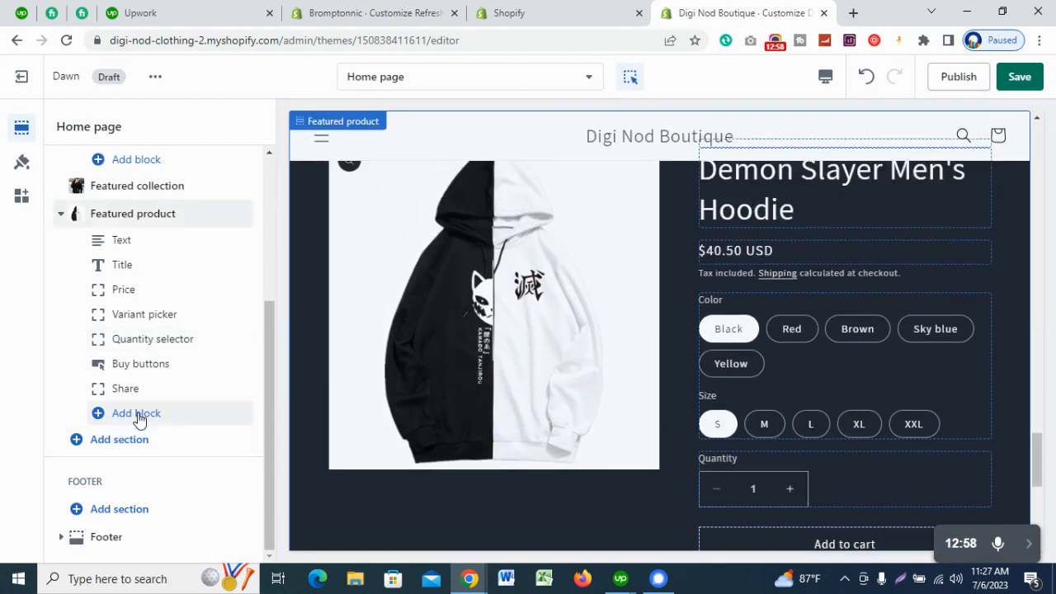
click(138, 417)
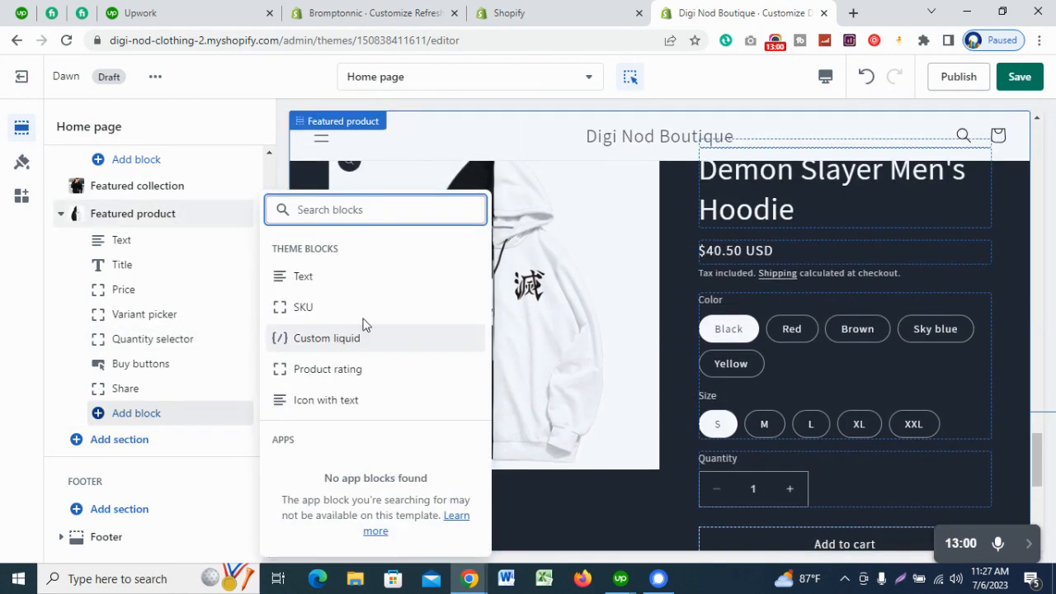
Step: Add a Collection list section below the Featured product section and view it in the preview
click(158, 448)
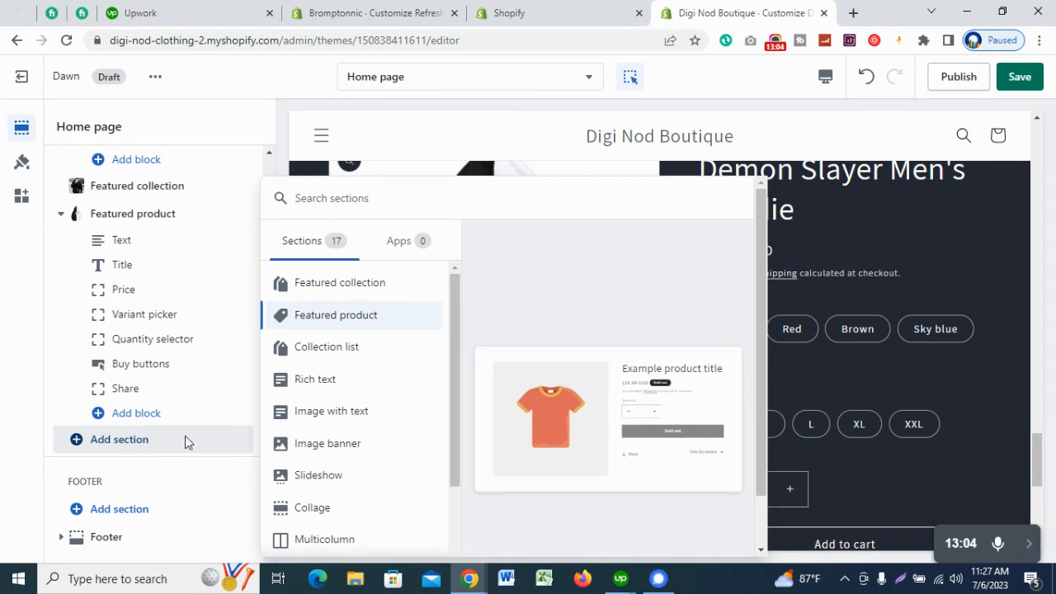
click(330, 361)
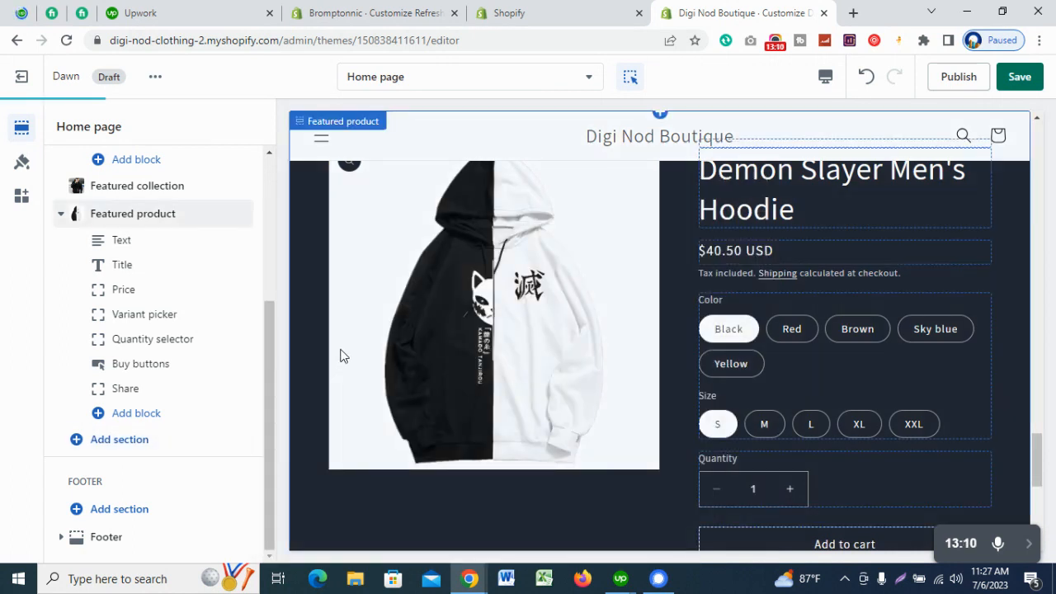
scroll(346, 348, down, 1)
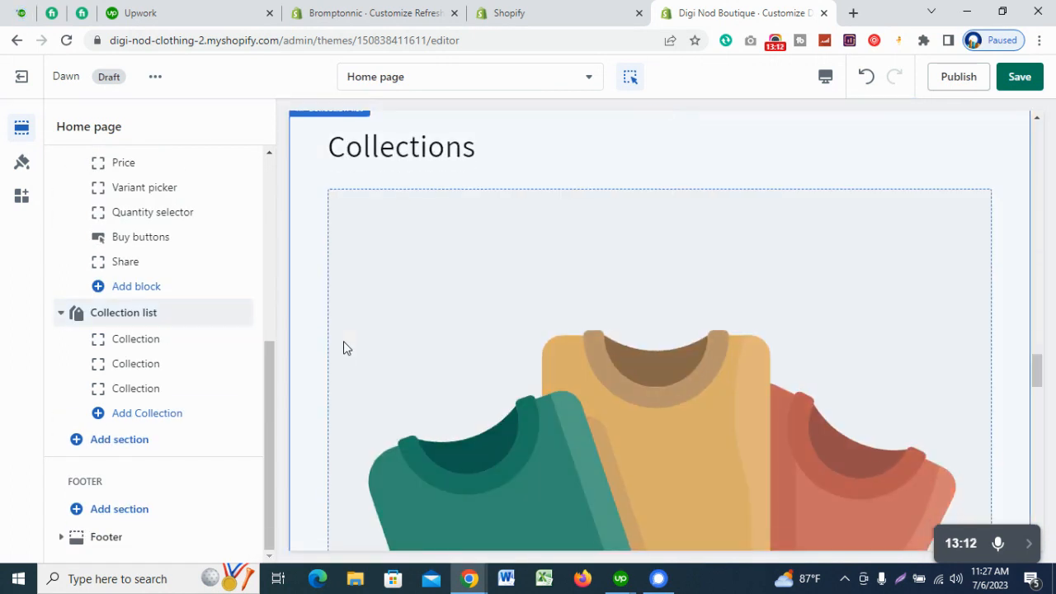
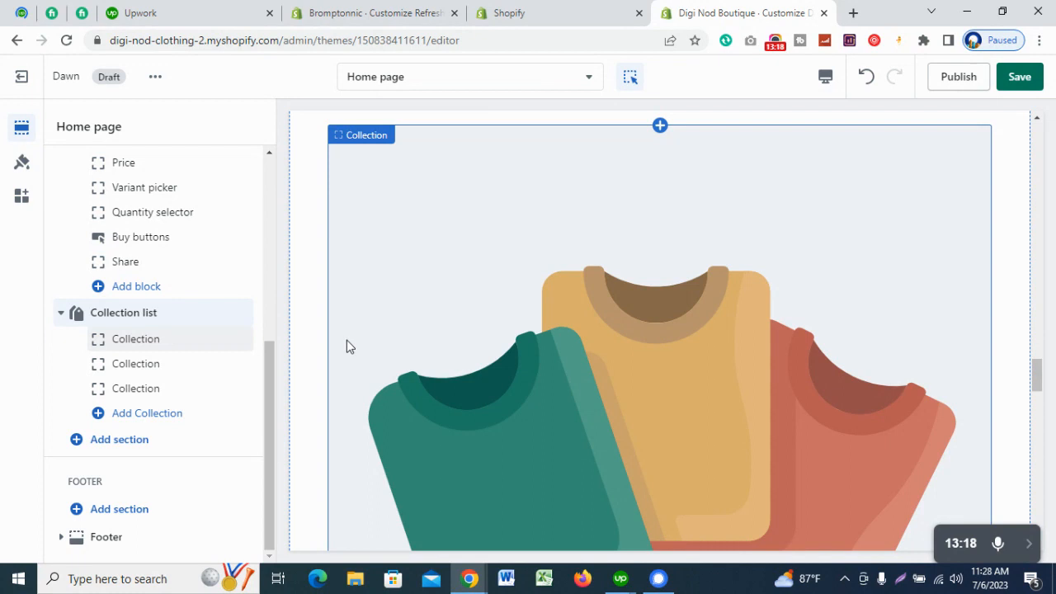
Step: Assign the Accessories collection to the first Collection block of the Collection list section
click(123, 342)
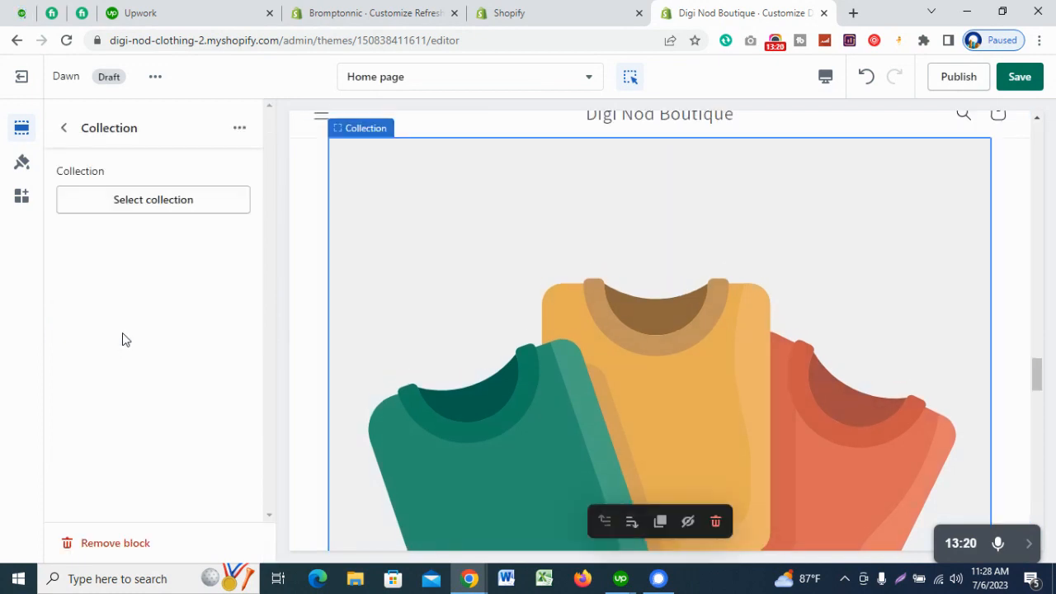
click(141, 205)
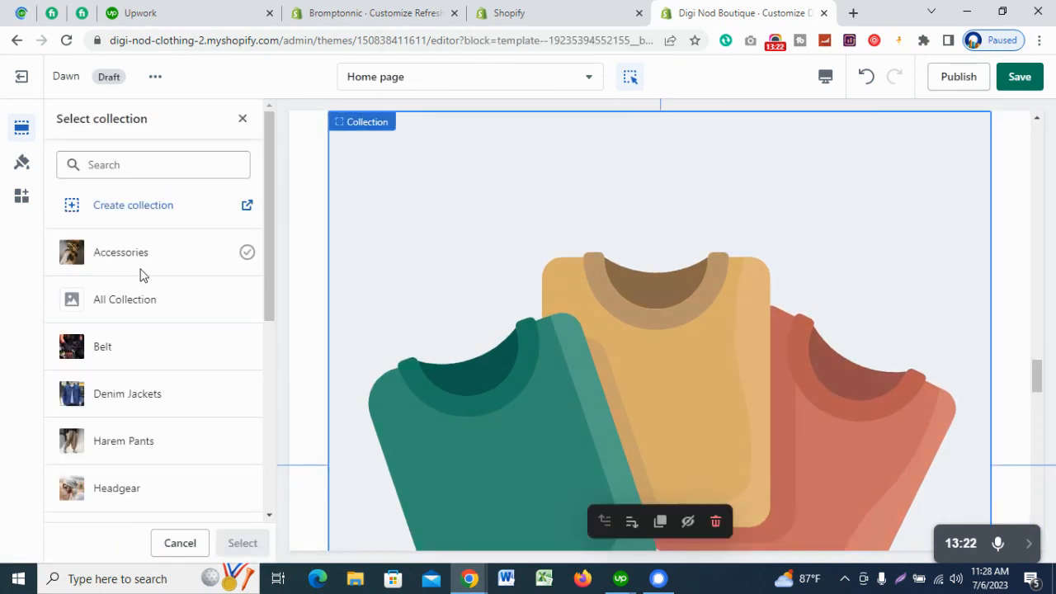
click(141, 260)
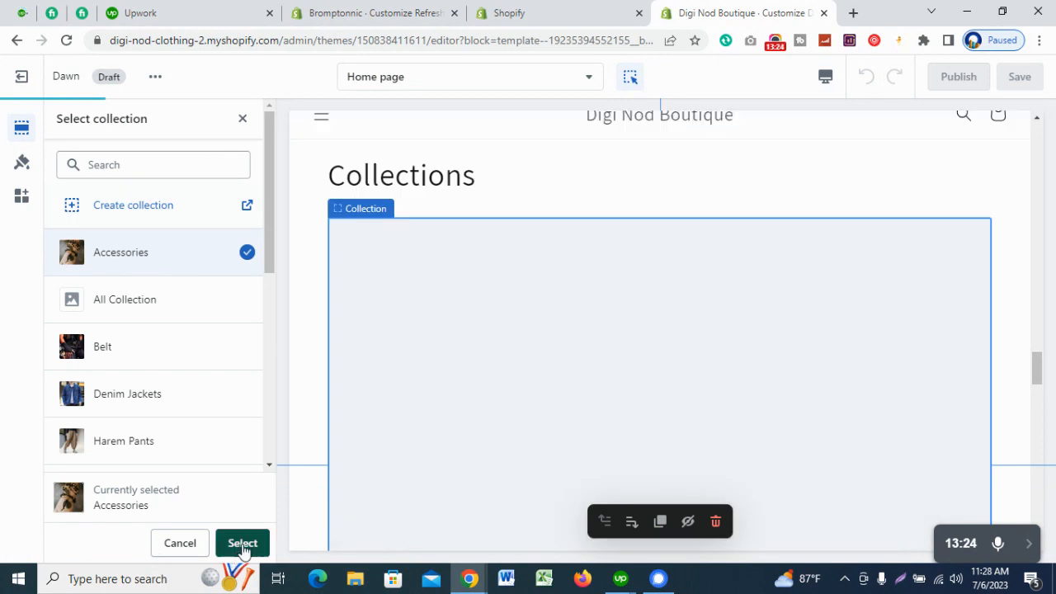
click(242, 543)
click(60, 132)
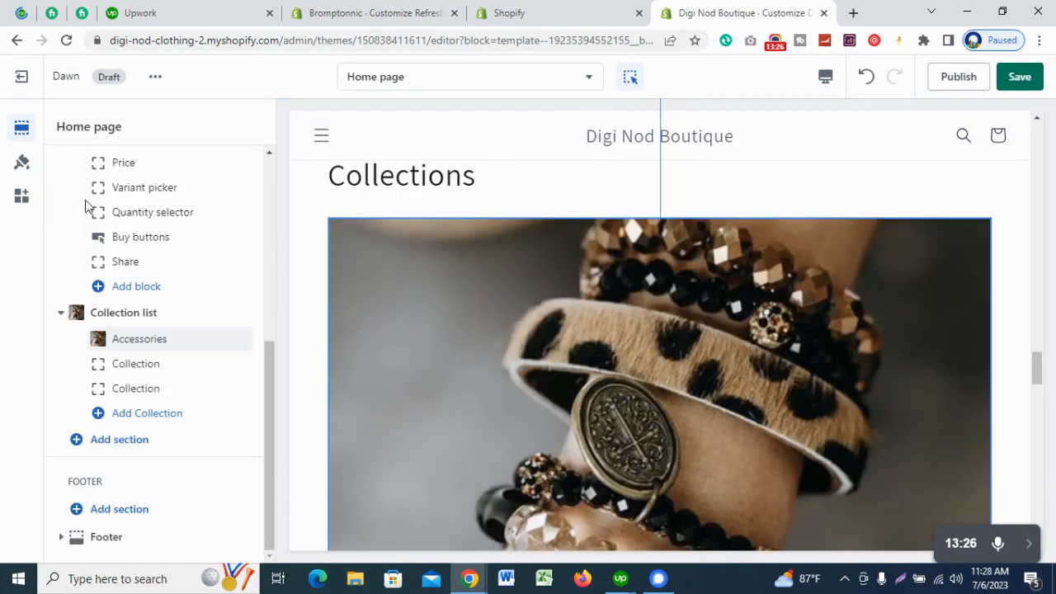
click(138, 365)
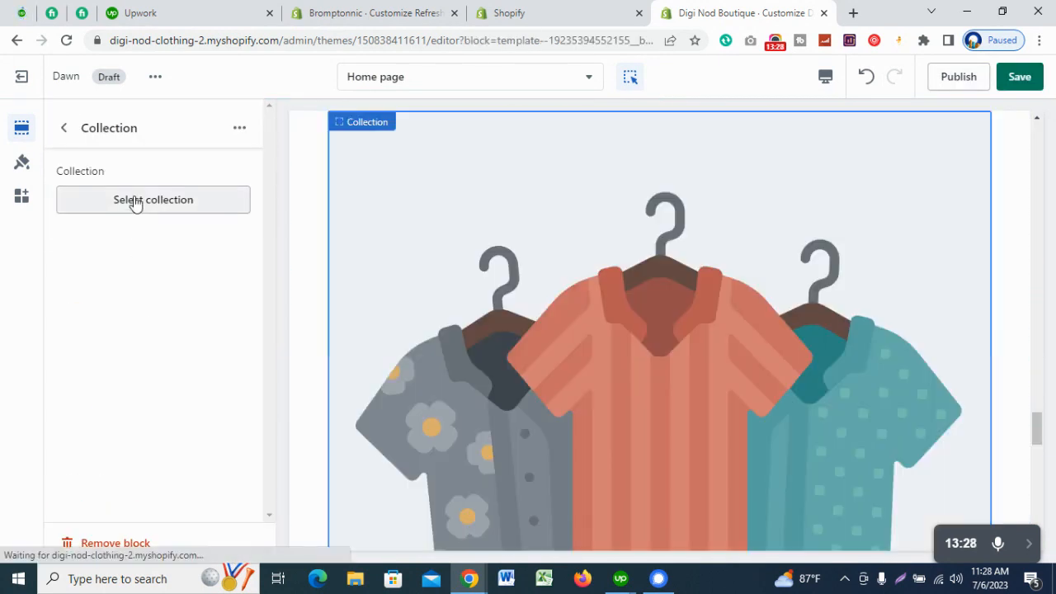
click(137, 202)
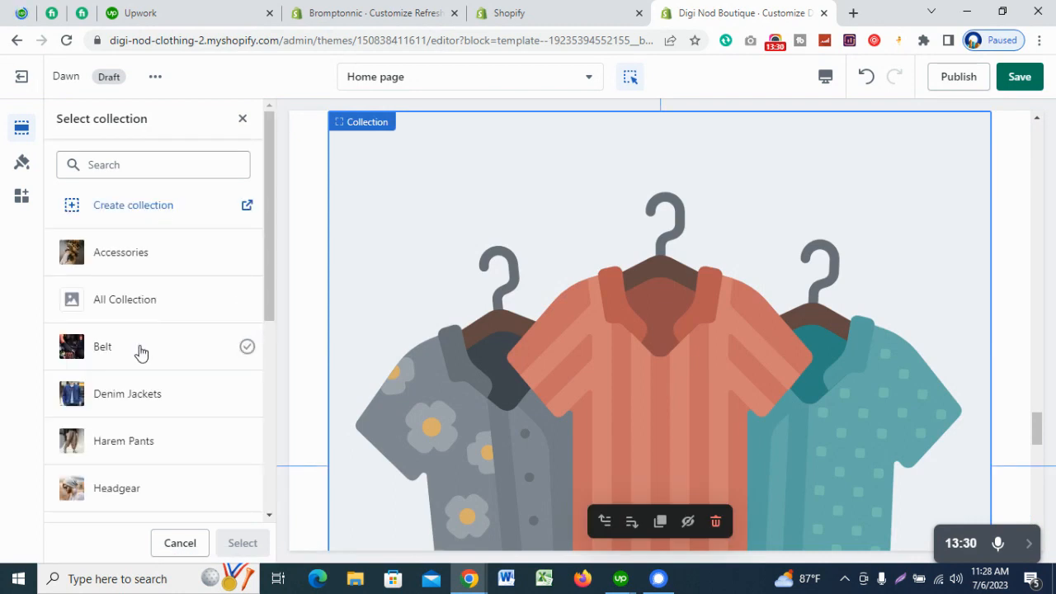
click(140, 352)
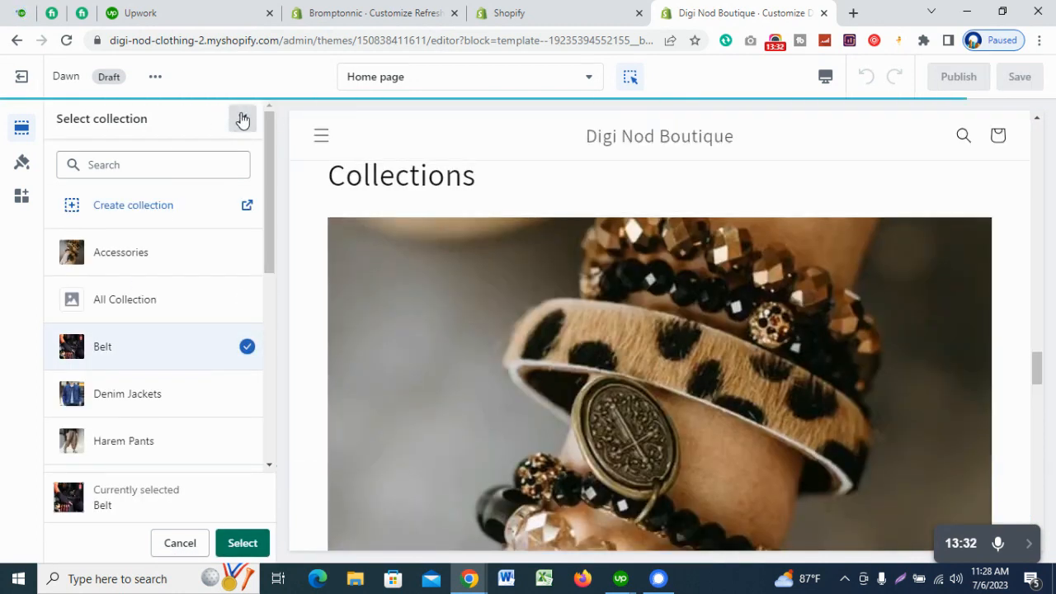
click(240, 118)
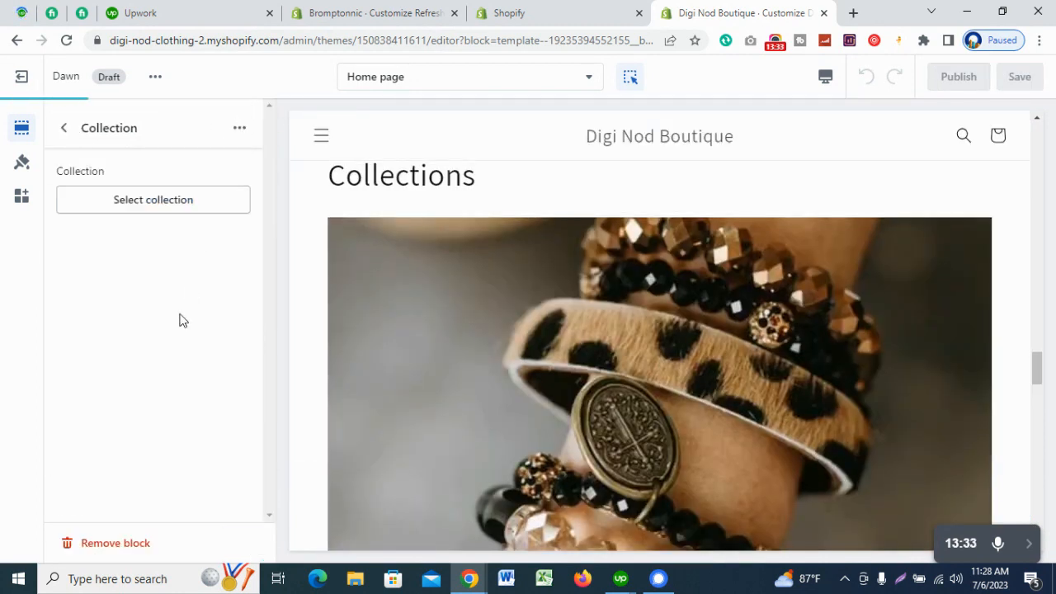
click(63, 129)
Step: Assign the Belt collection to the second Collection block of the Collection list section
click(146, 366)
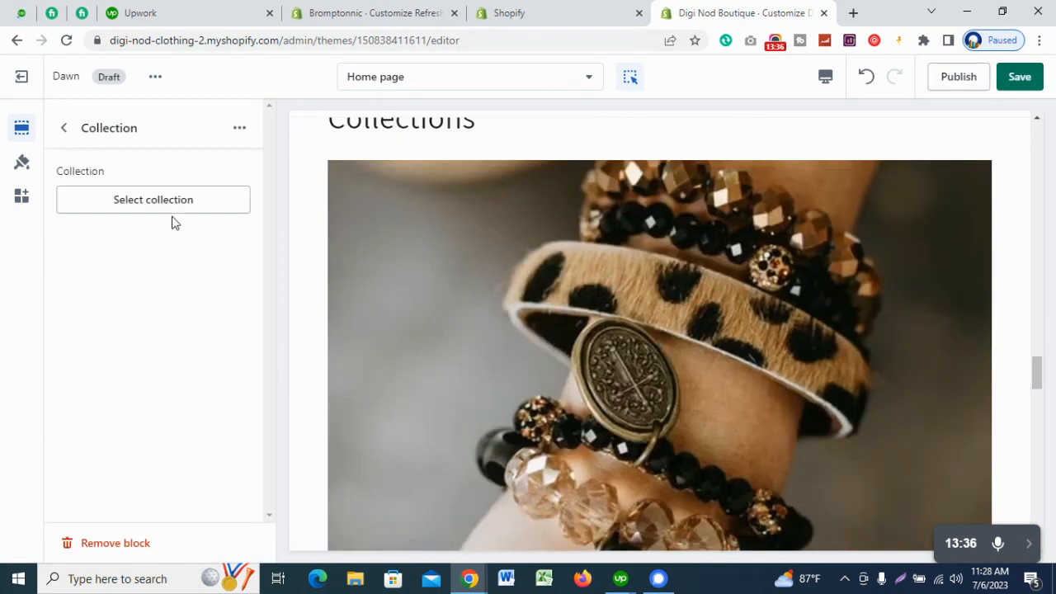
click(171, 204)
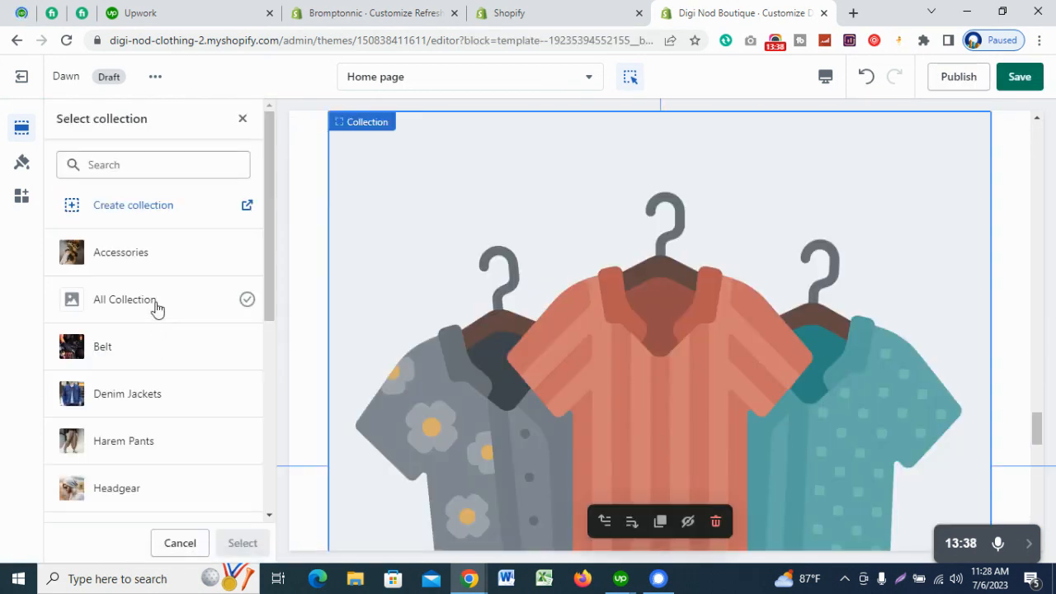
click(147, 353)
click(241, 542)
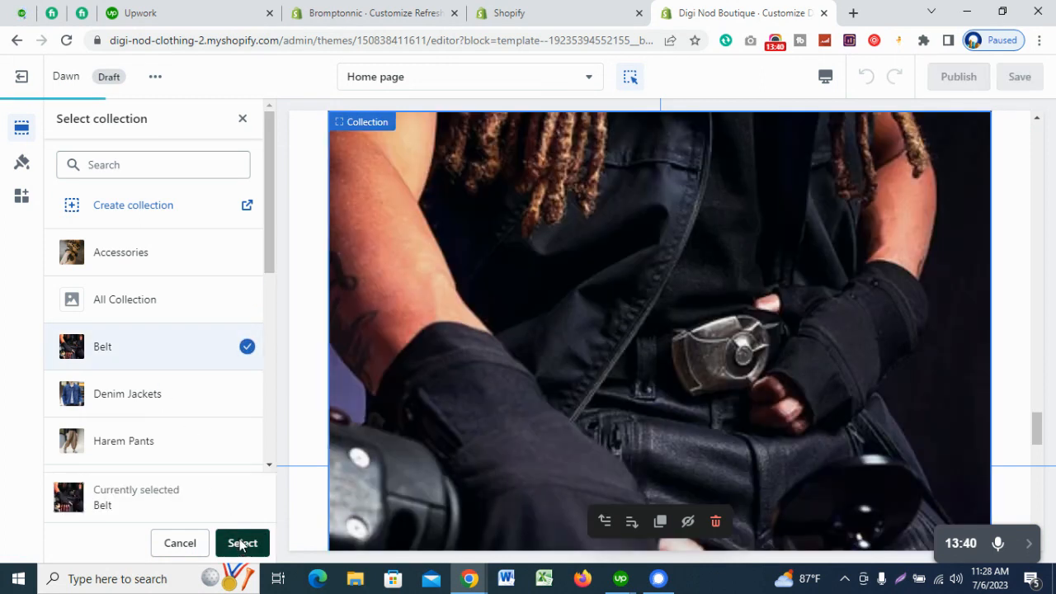
click(72, 134)
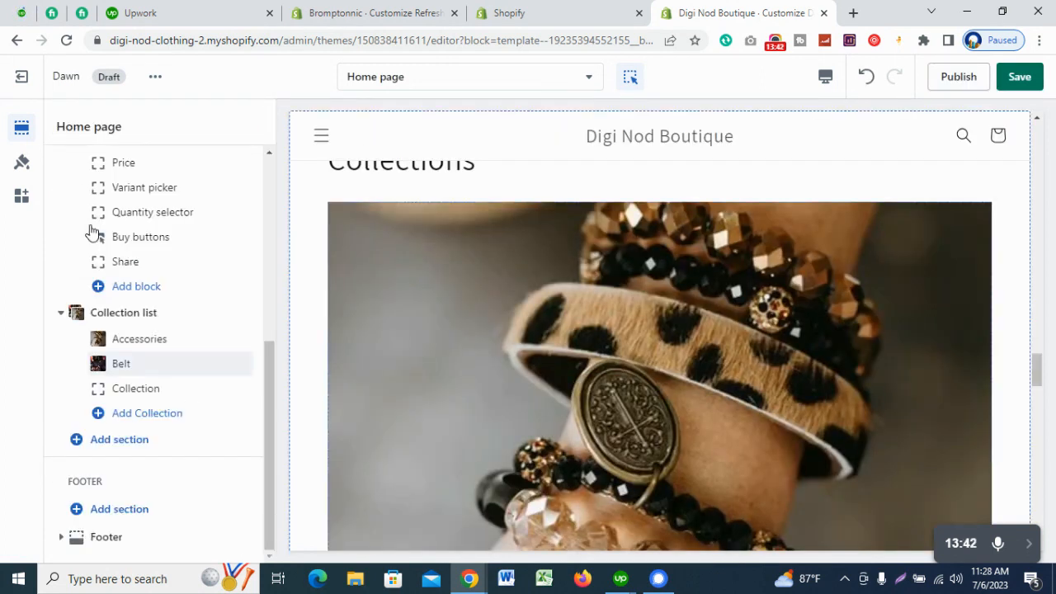
Step: Assign the Denim Jackets collection to the third Collection block of the Collection list section
click(142, 386)
click(147, 198)
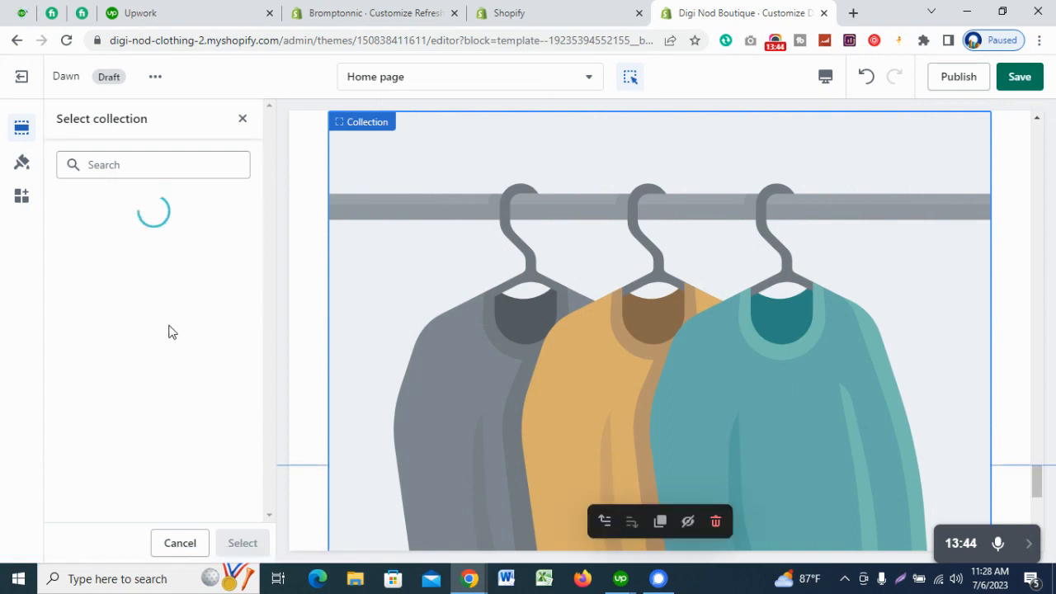
click(154, 400)
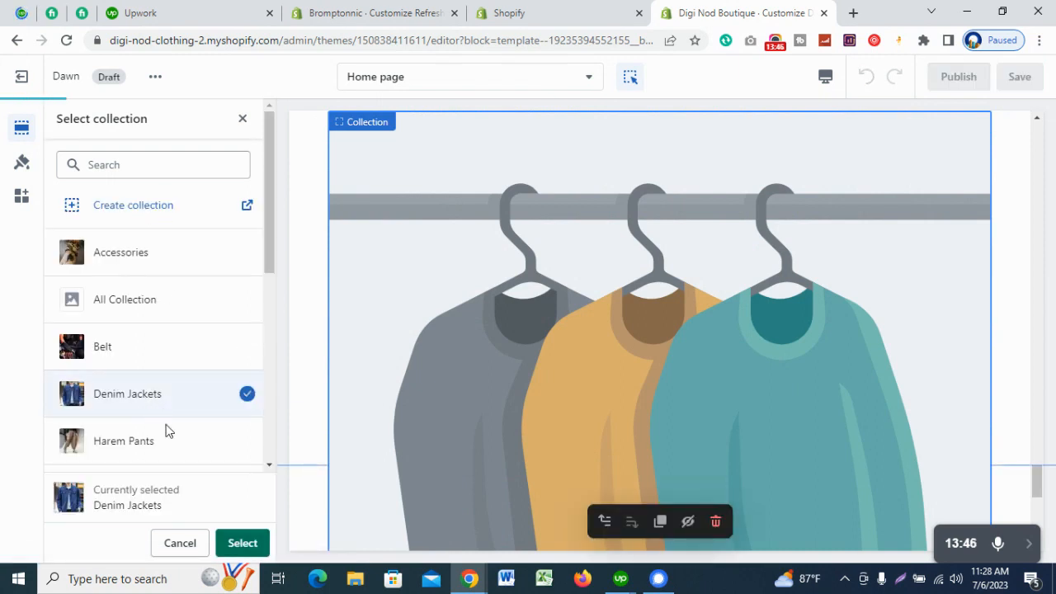
click(239, 542)
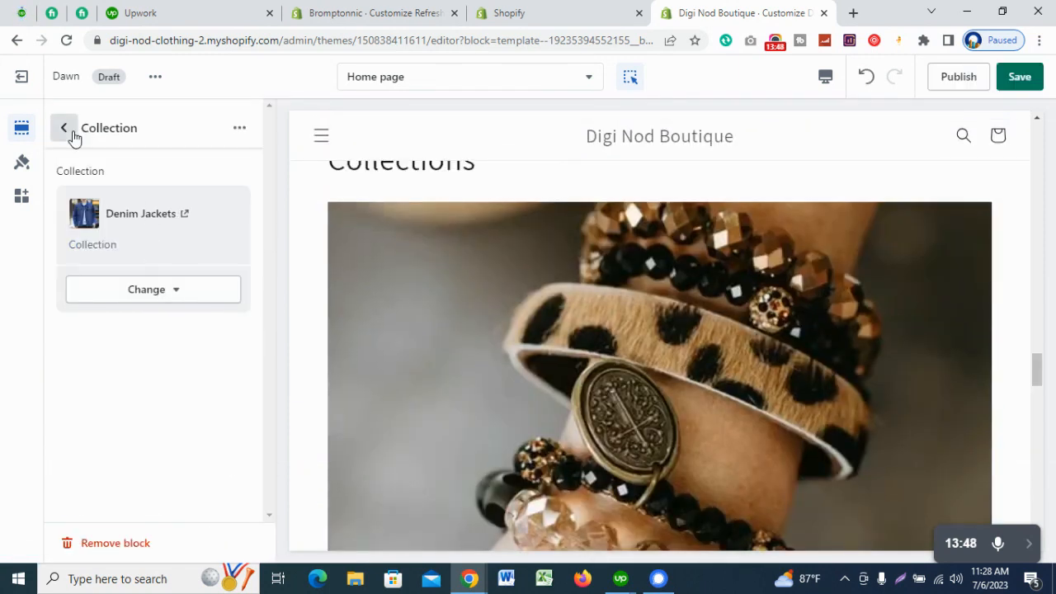
click(73, 136)
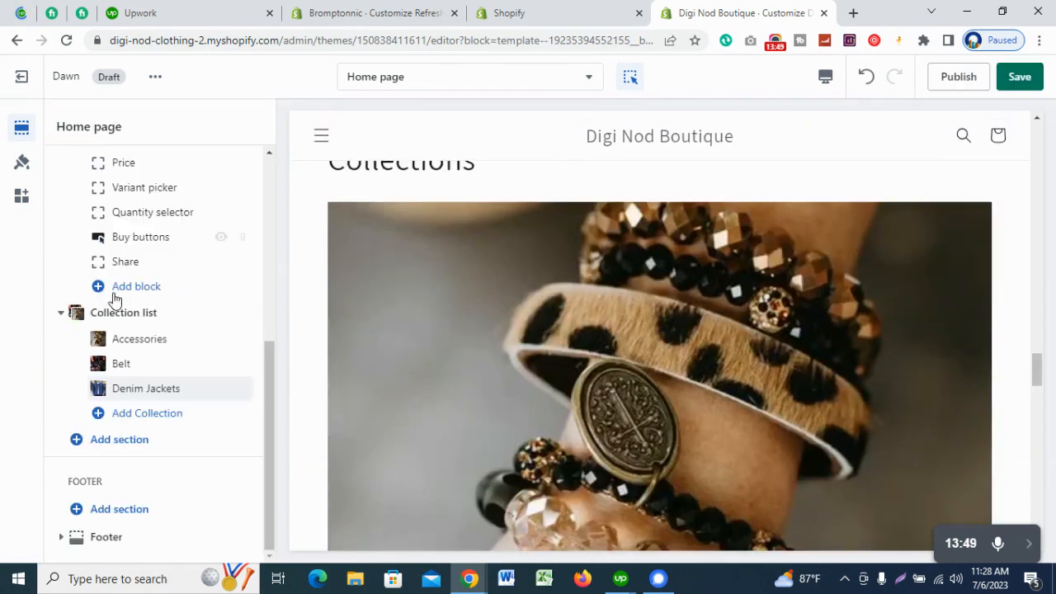
Step: Add four more Collection blocks to the Collection list section below Denim Jackets
click(149, 416)
click(149, 439)
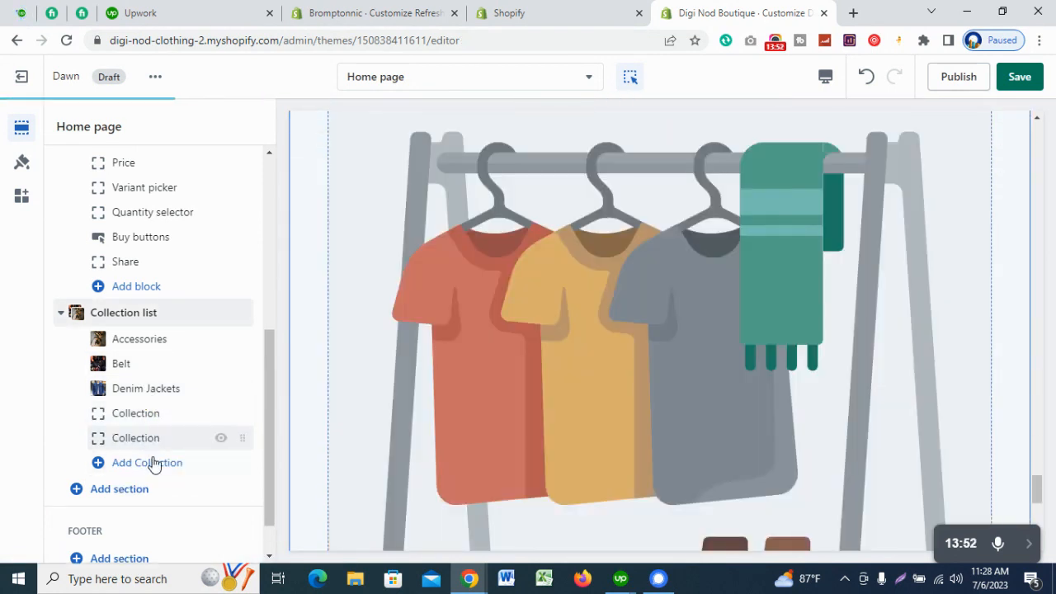
click(151, 463)
click(148, 486)
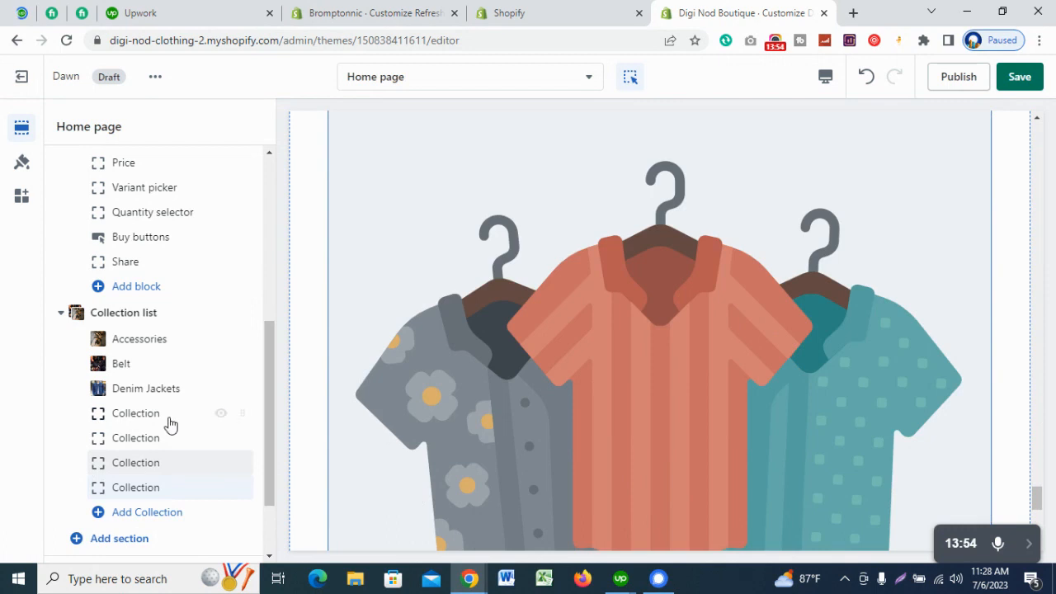
Step: Assign the Harem Pants collection to the empty Collection block directly below Denim Jackets
click(170, 415)
click(144, 202)
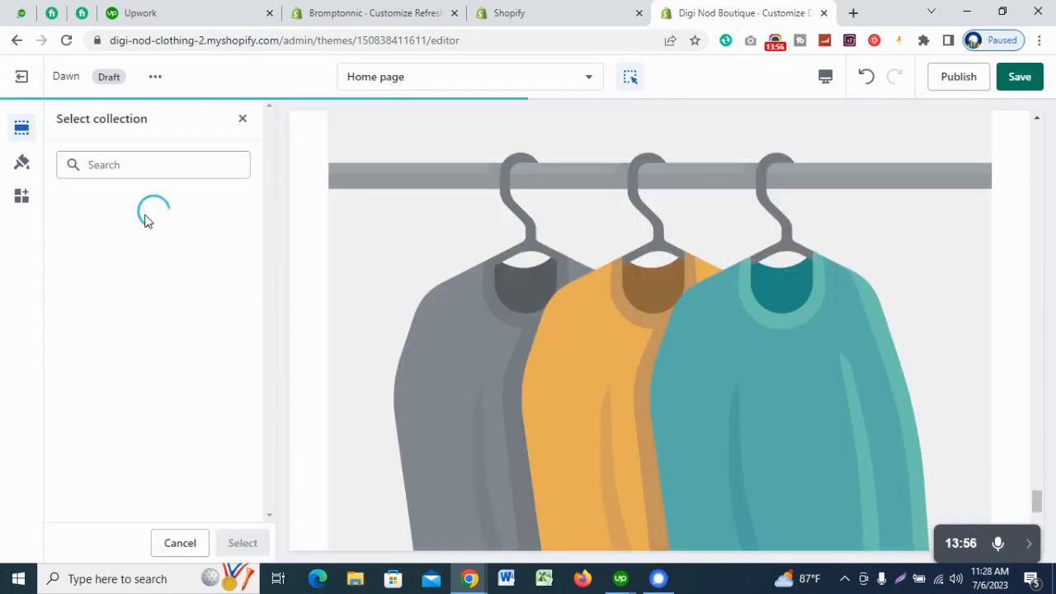
scroll(169, 408, down, 1)
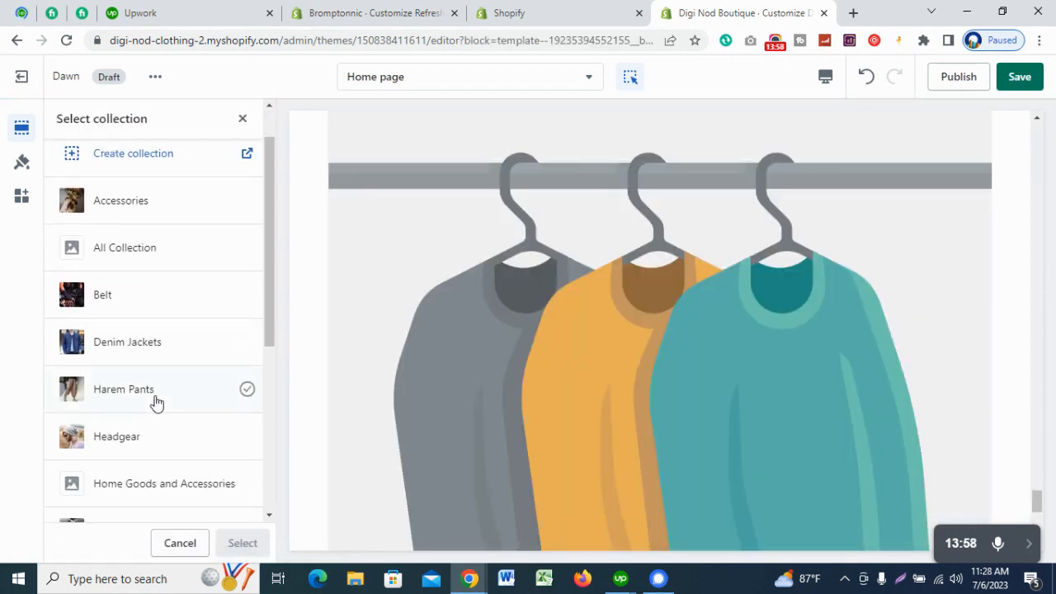
click(156, 402)
click(248, 544)
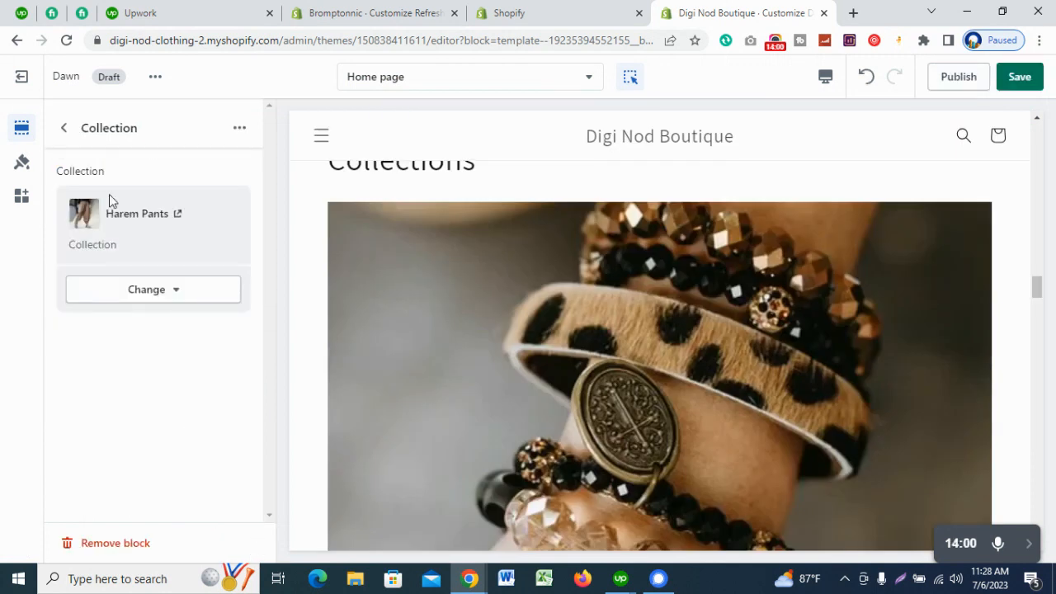
click(61, 129)
Step: Assign the Headgear collection to the empty Collection block directly below Harem Pants
scroll(90, 403, down, 2)
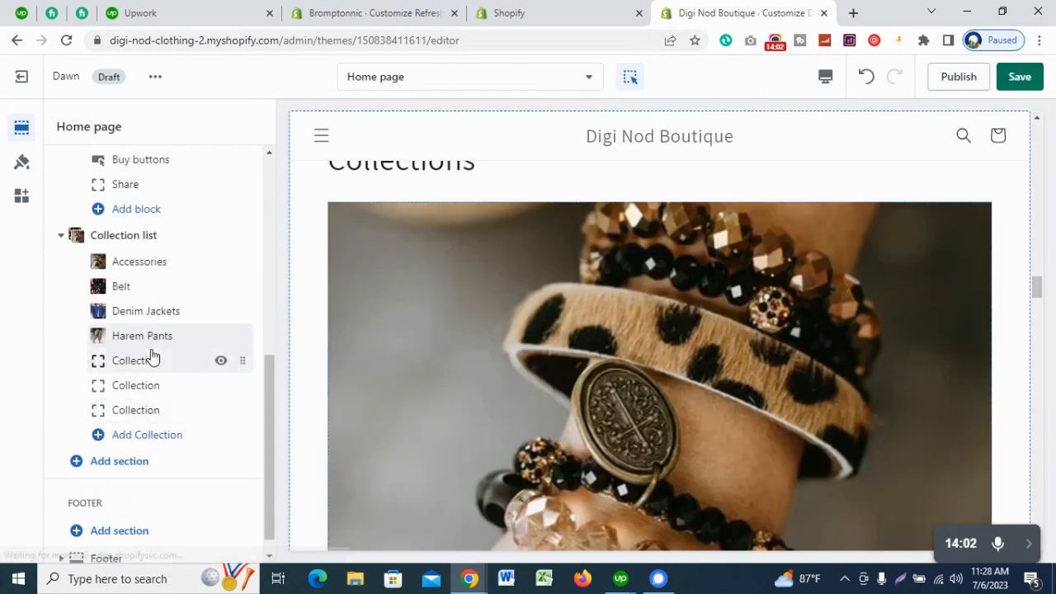
click(124, 355)
click(148, 206)
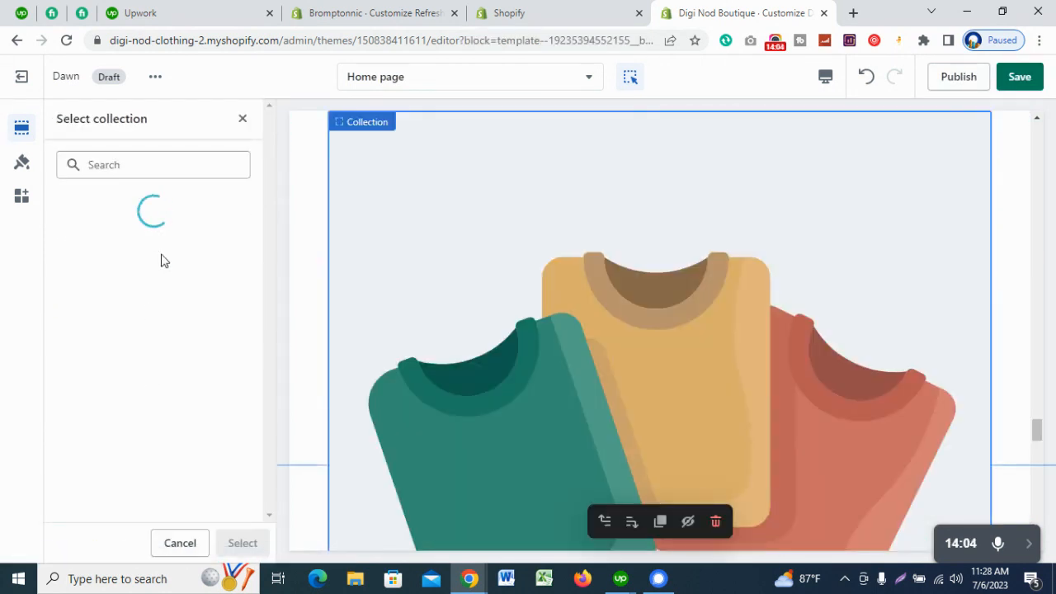
scroll(161, 437, down, 1)
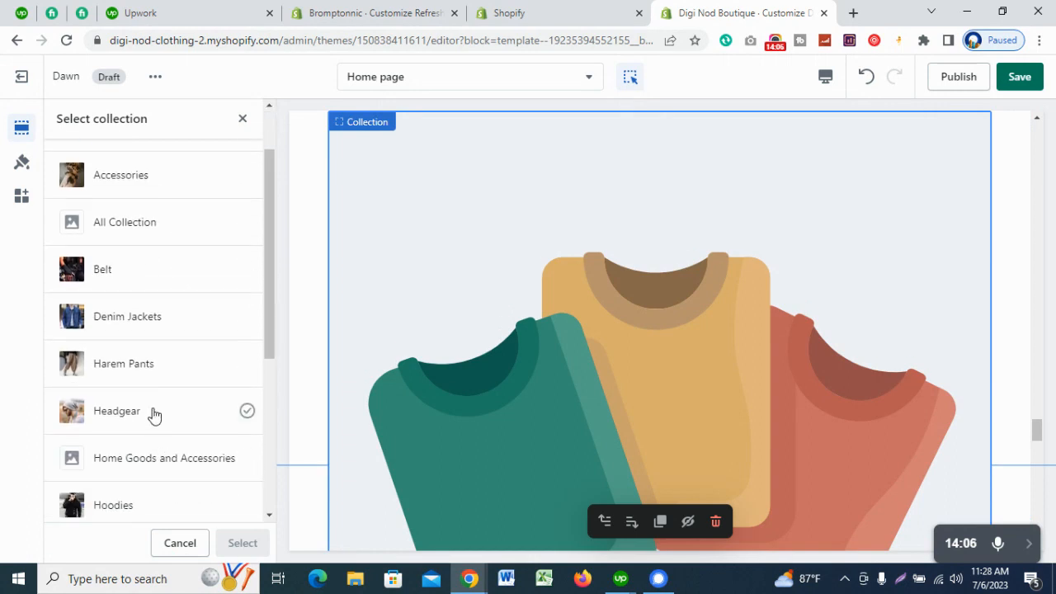
click(153, 422)
click(238, 544)
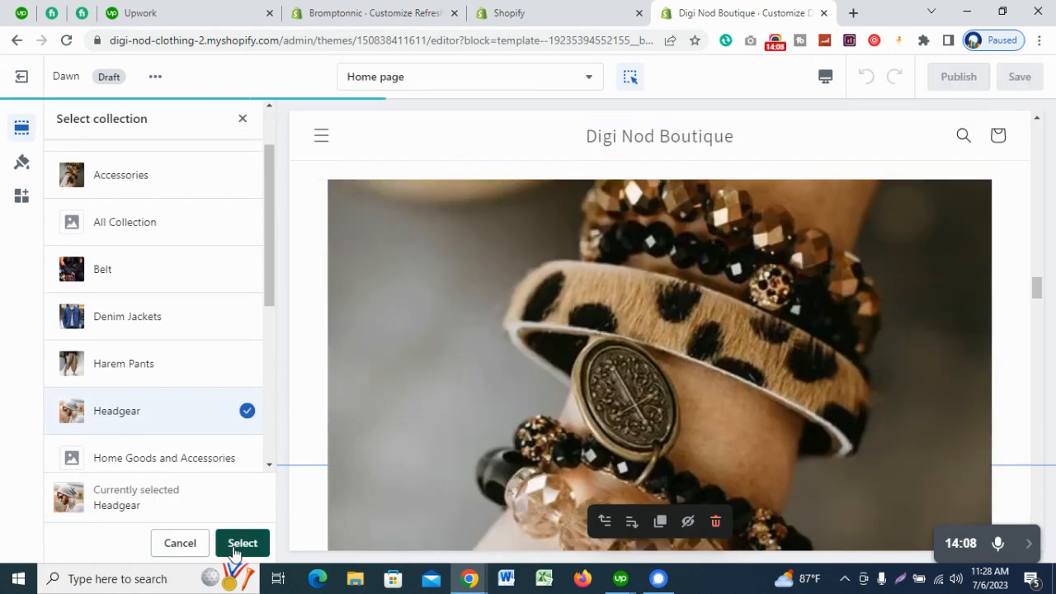
click(66, 128)
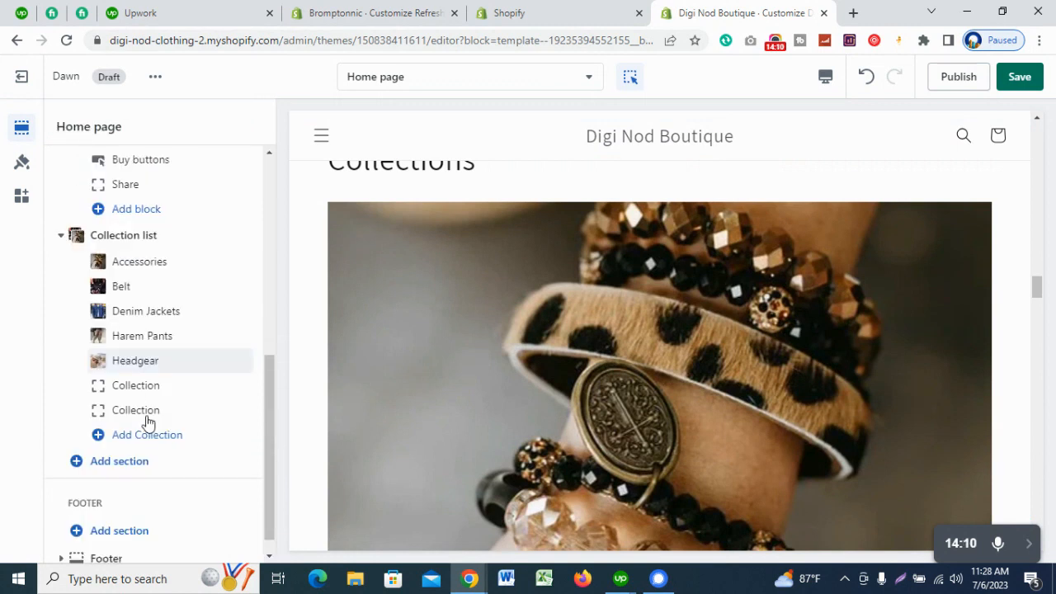
Step: Assign the Hoodies collection to the empty Collection block directly below Headgear
click(156, 383)
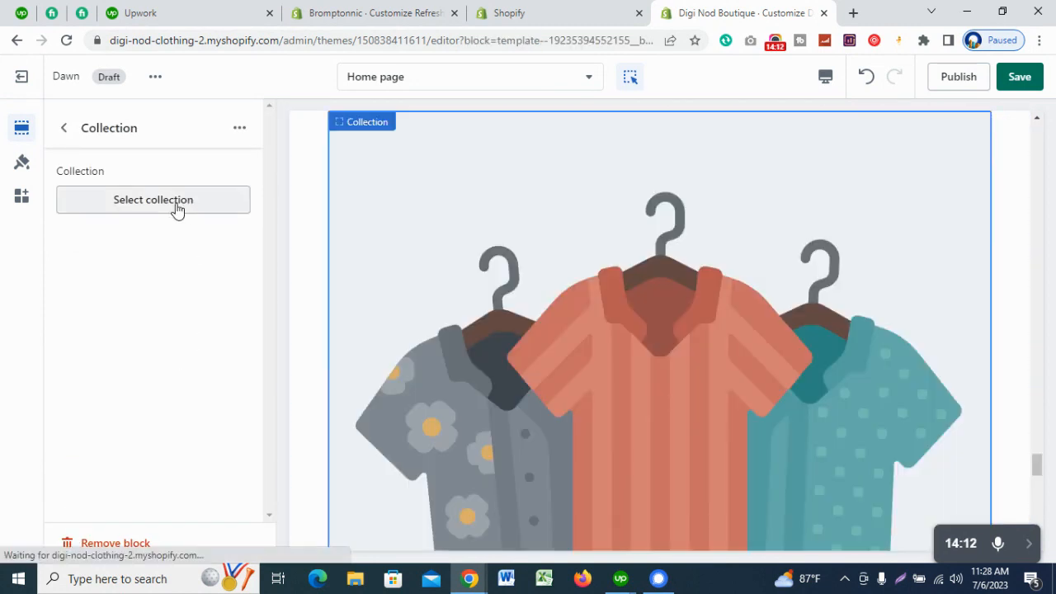
click(176, 204)
scroll(199, 414, down, 5)
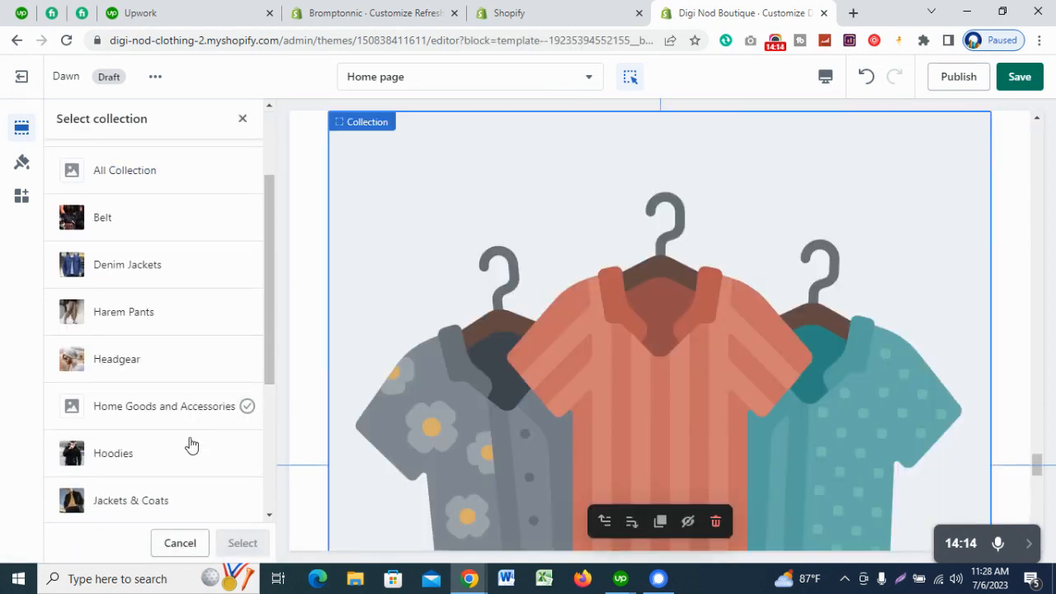
click(169, 328)
click(243, 543)
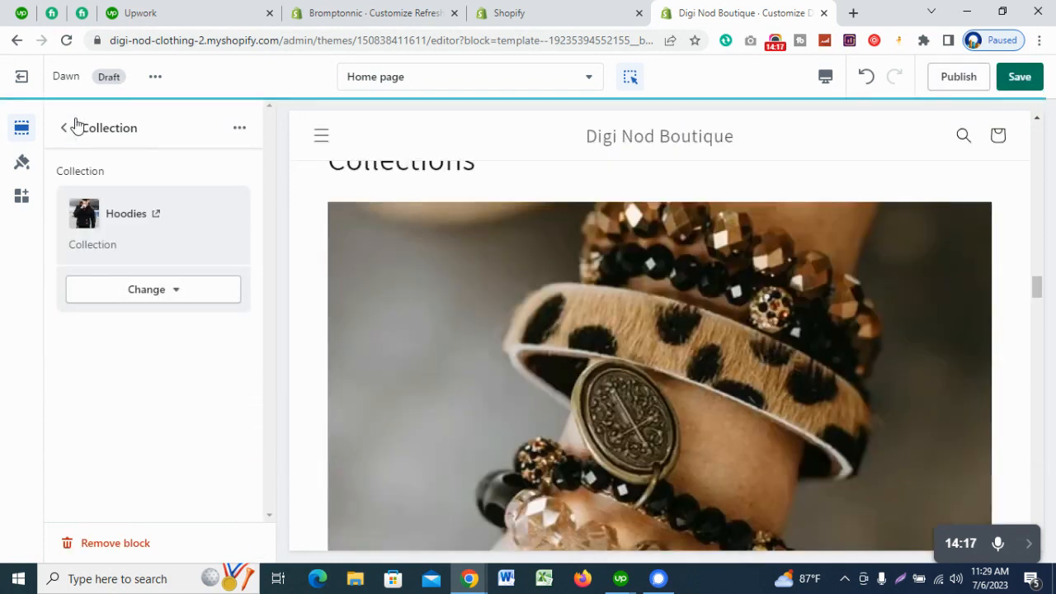
click(74, 124)
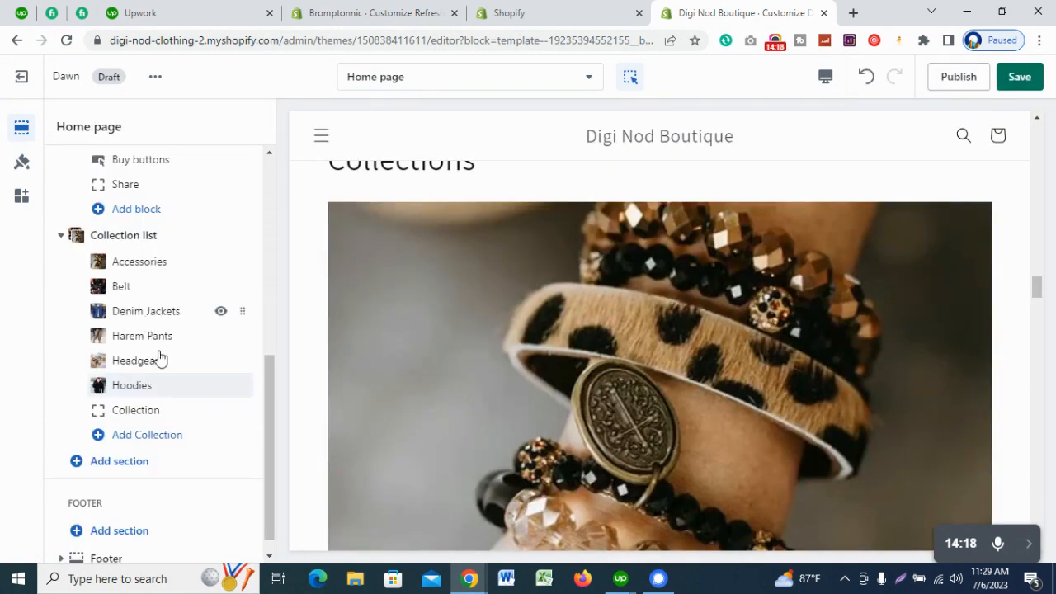
Step: Assign the Joggers and Sweatpants collection to the last empty block of the Collection list section
click(163, 411)
click(149, 200)
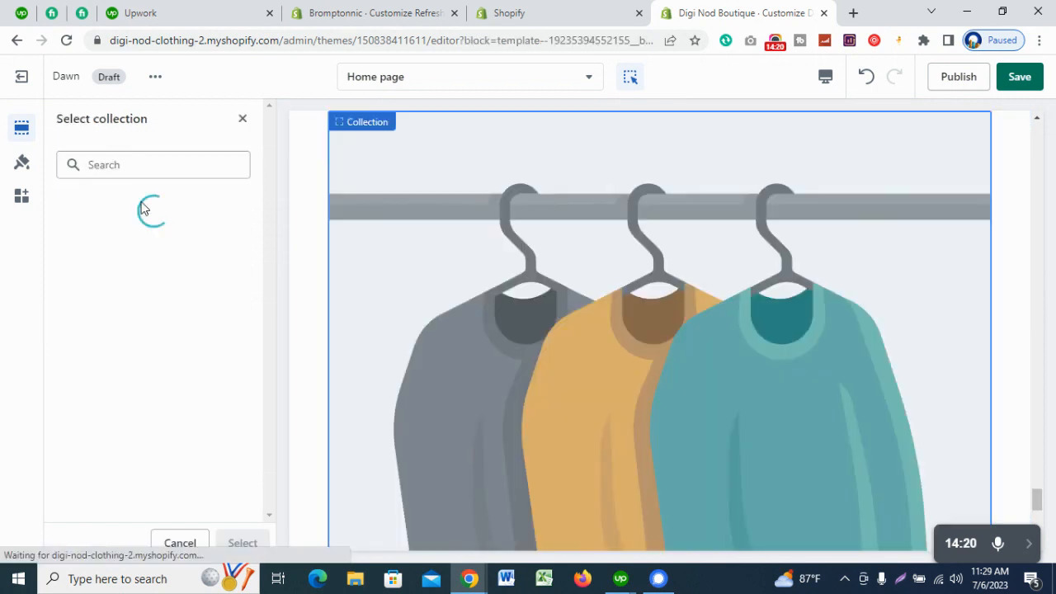
scroll(173, 376, down, 4)
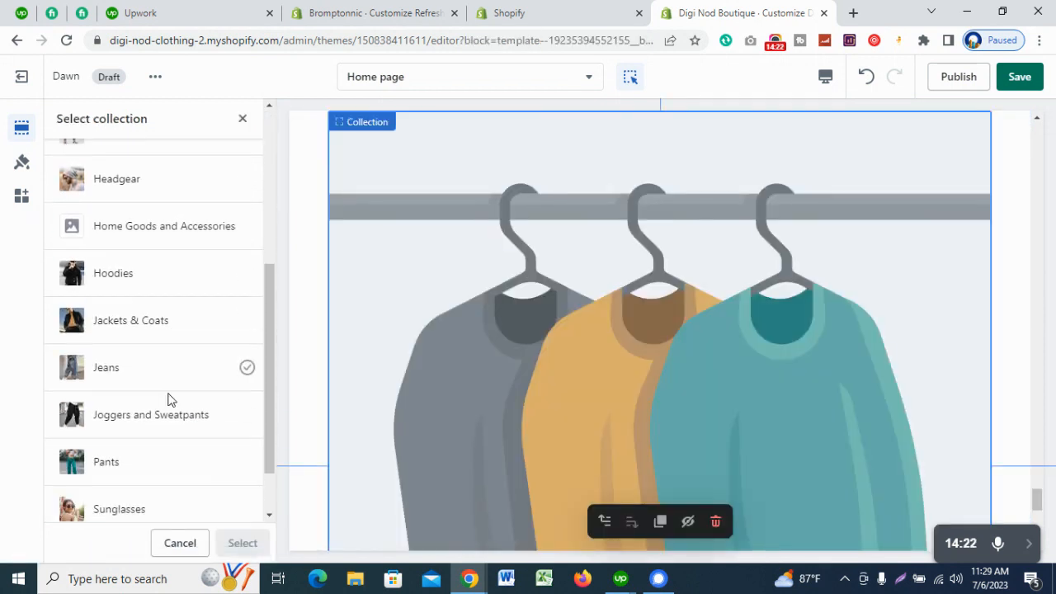
click(169, 400)
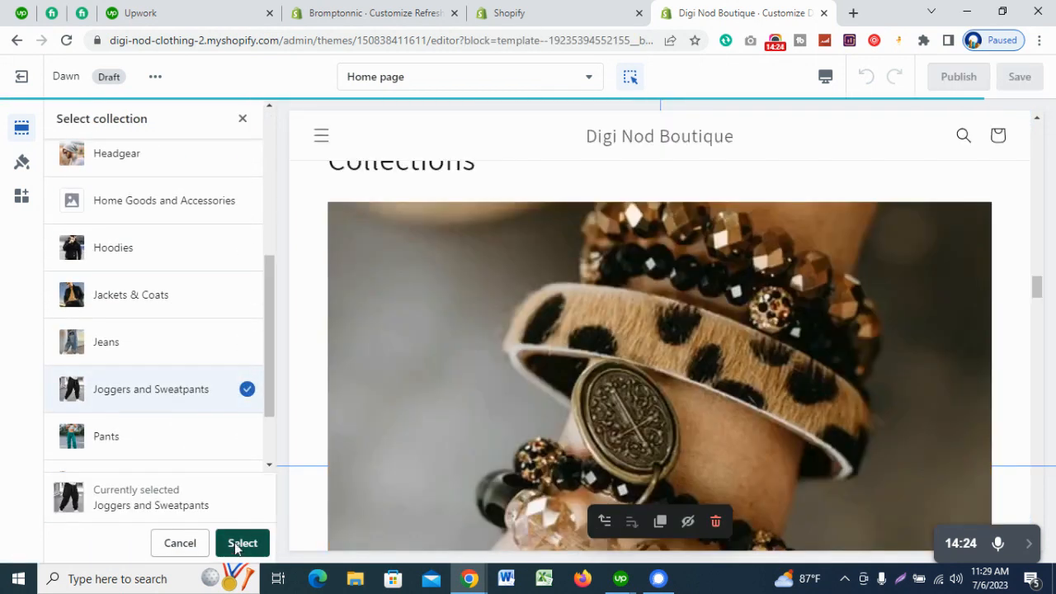
click(239, 543)
click(70, 136)
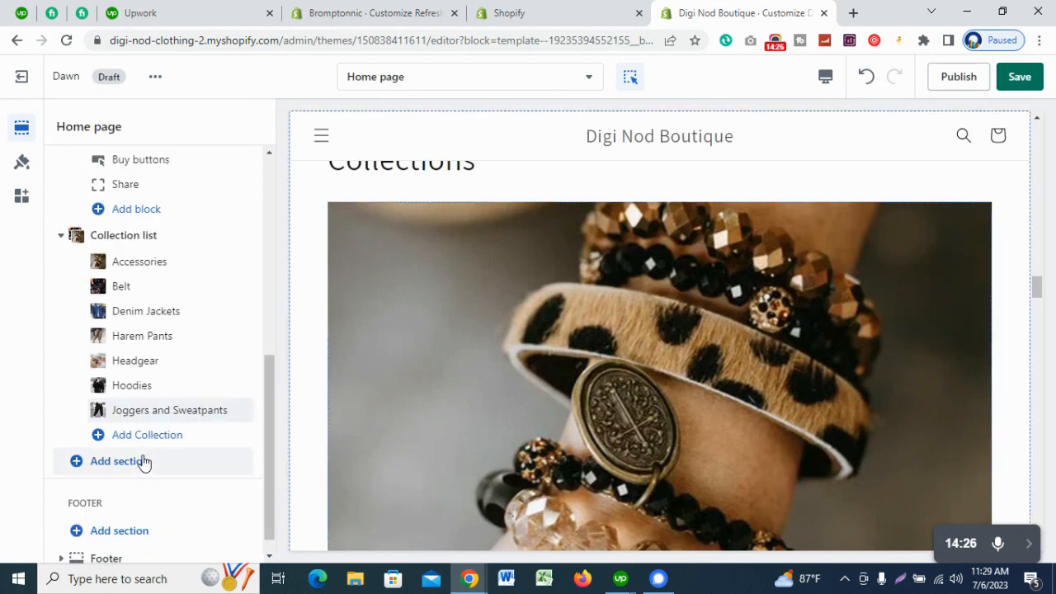
Step: Open the Collection list section's settings and save the theme changes
click(126, 235)
scroll(165, 314, down, 1)
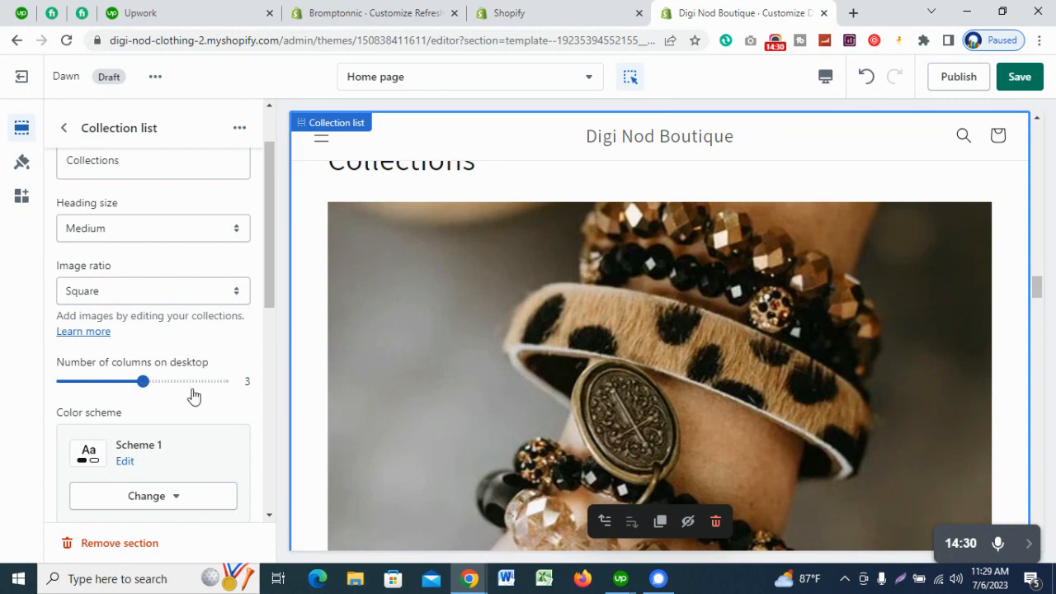
click(1016, 79)
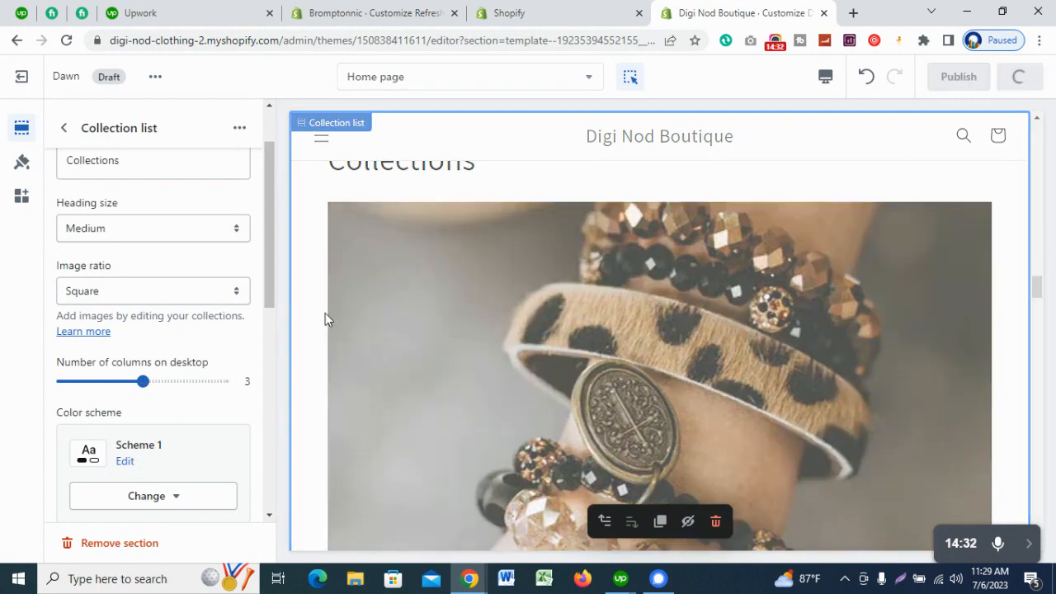
scroll(116, 334, up, 1)
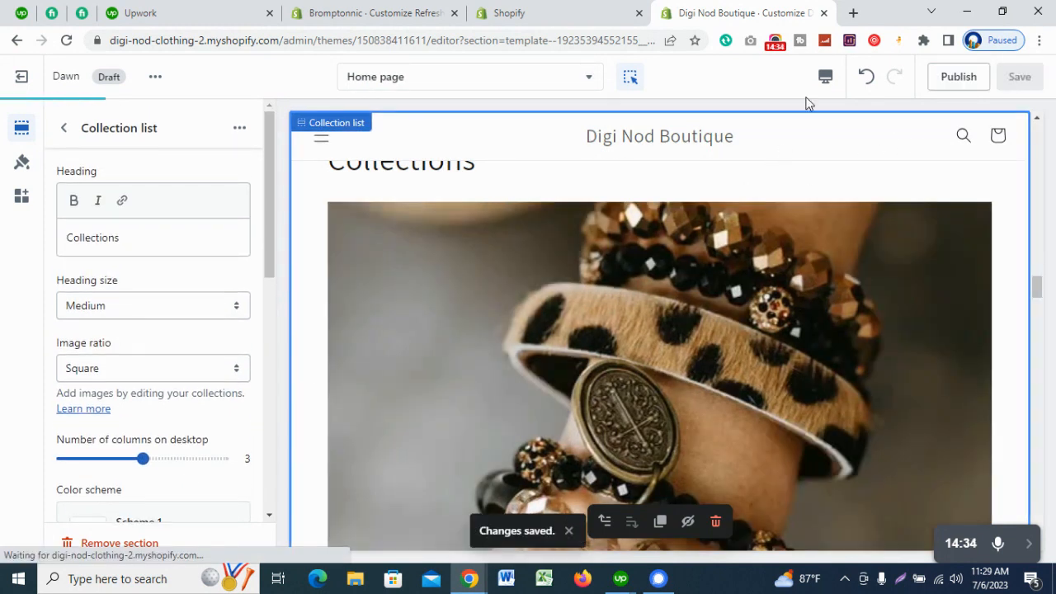
Step: Preview the home page fullscreen, examine how the Collection list grid displays its collections, and return to the desktop view
click(825, 79)
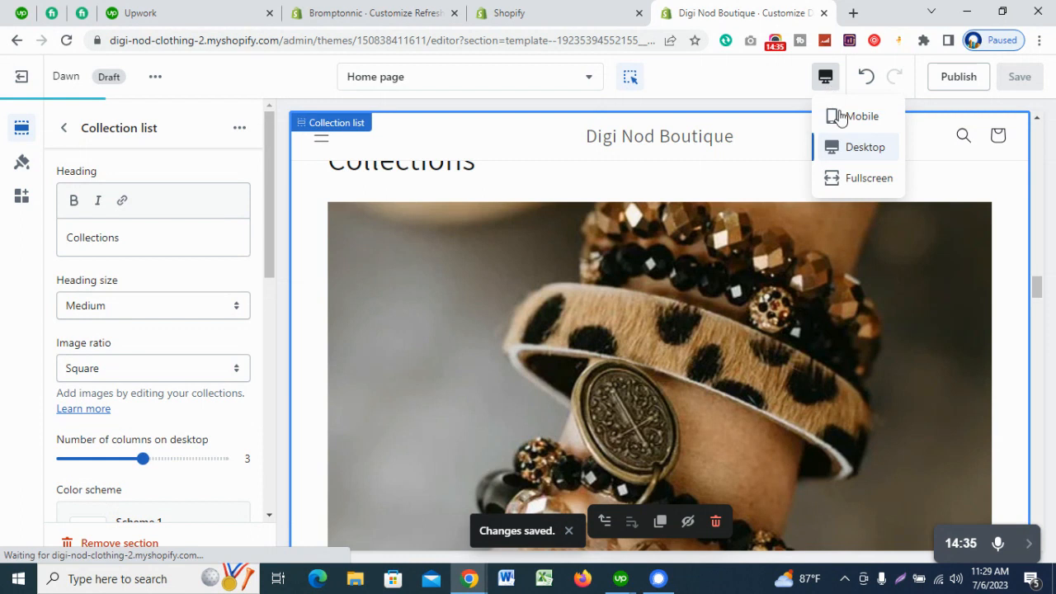
click(858, 177)
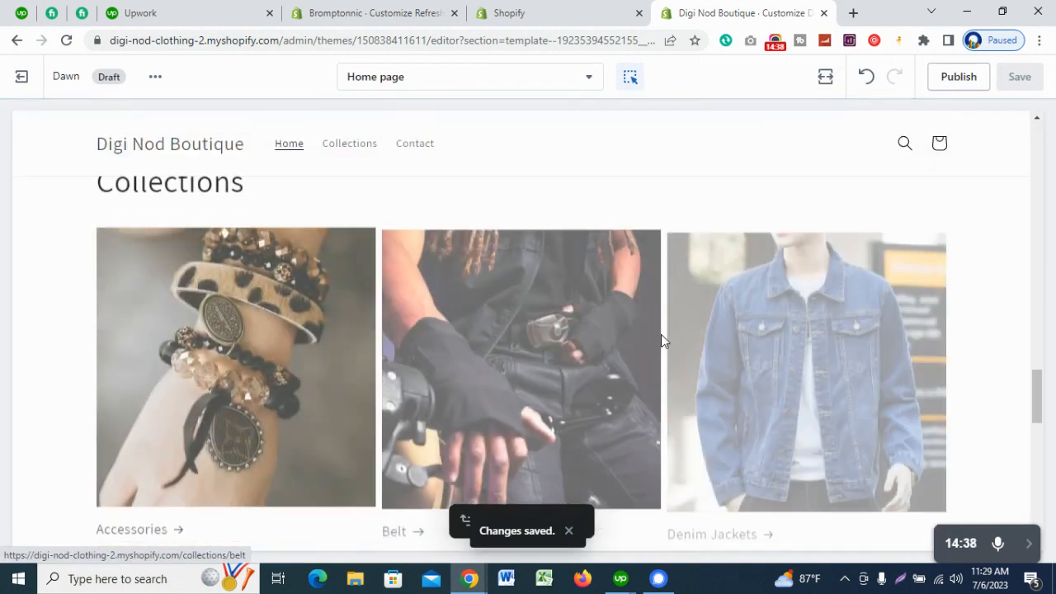
scroll(664, 338, down, 5)
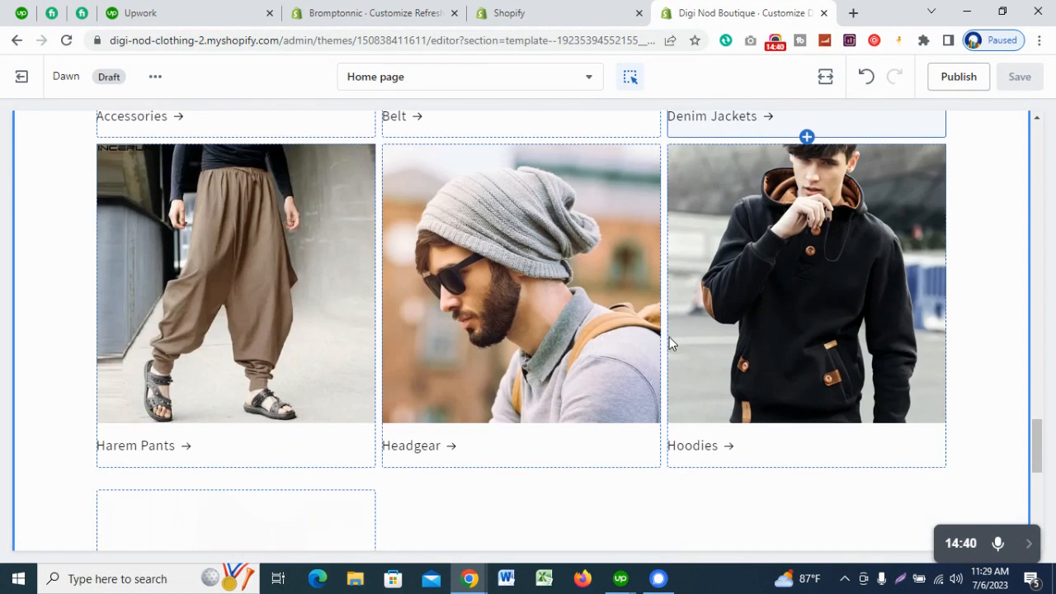
scroll(669, 336, down, 5)
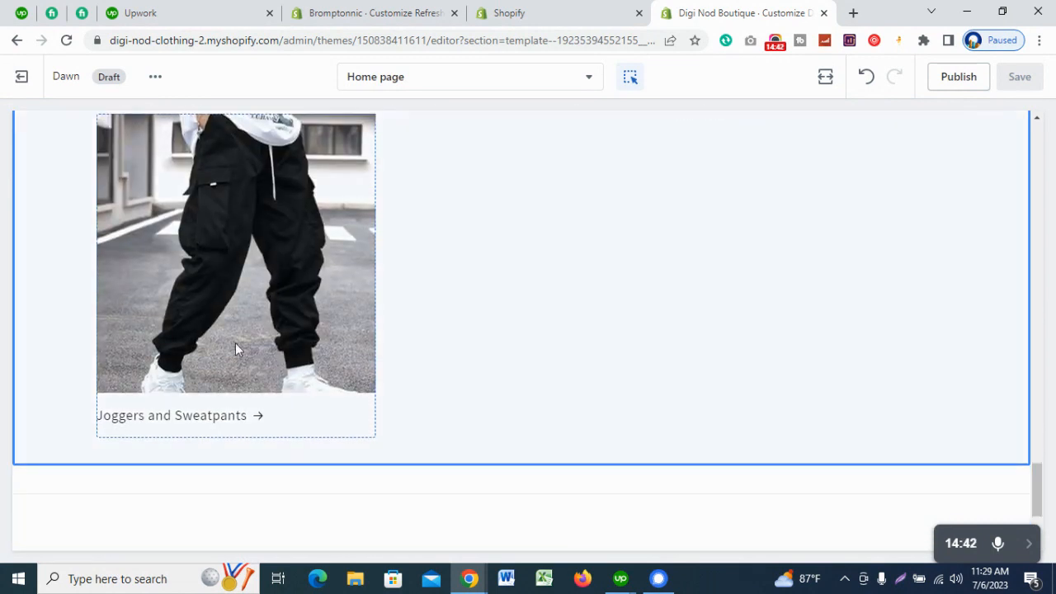
scroll(485, 353, up, 10)
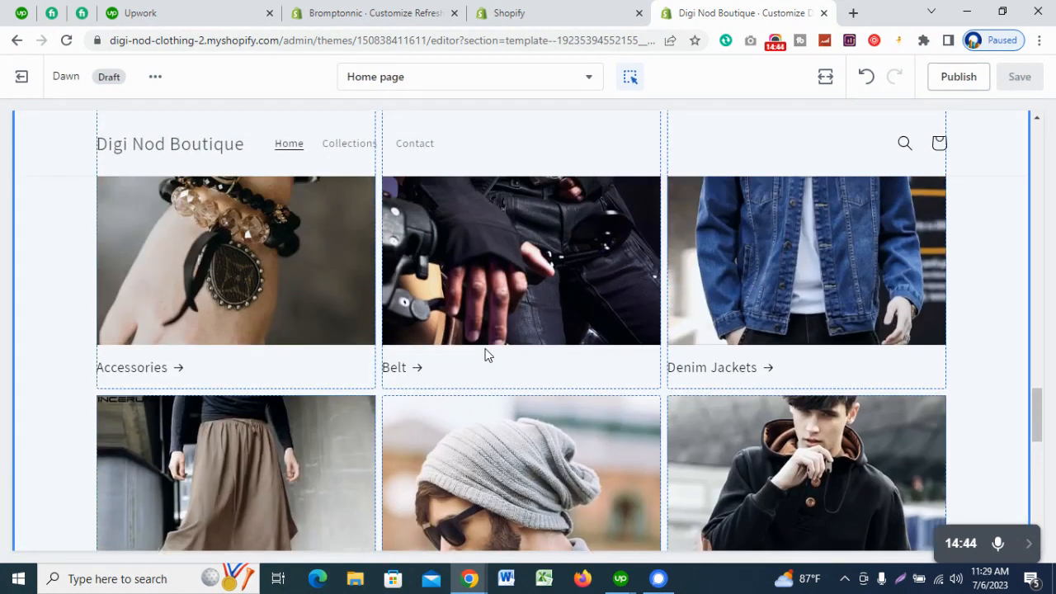
scroll(459, 437, down, 4)
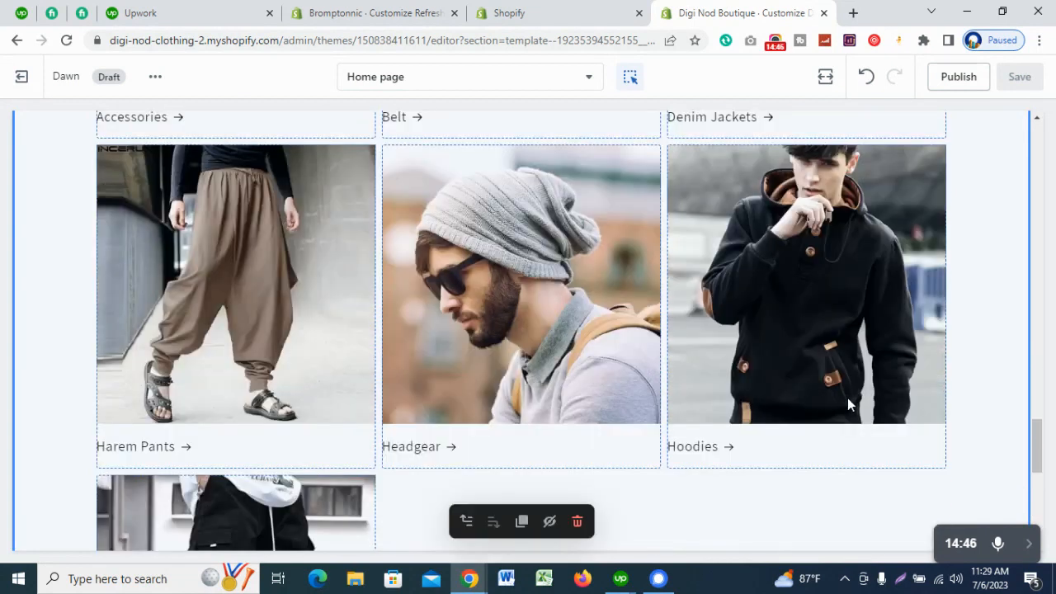
scroll(847, 397, up, 2)
click(824, 76)
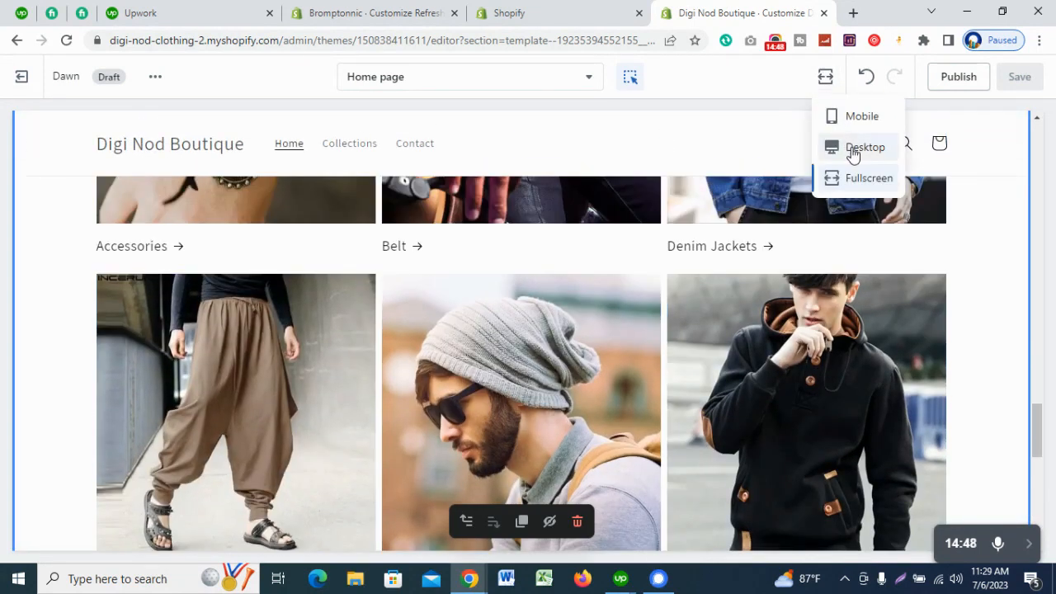
click(853, 150)
Step: Enable the "View all" button for the Collection list section if the list includes more collections than shown
scroll(140, 342, down, 1)
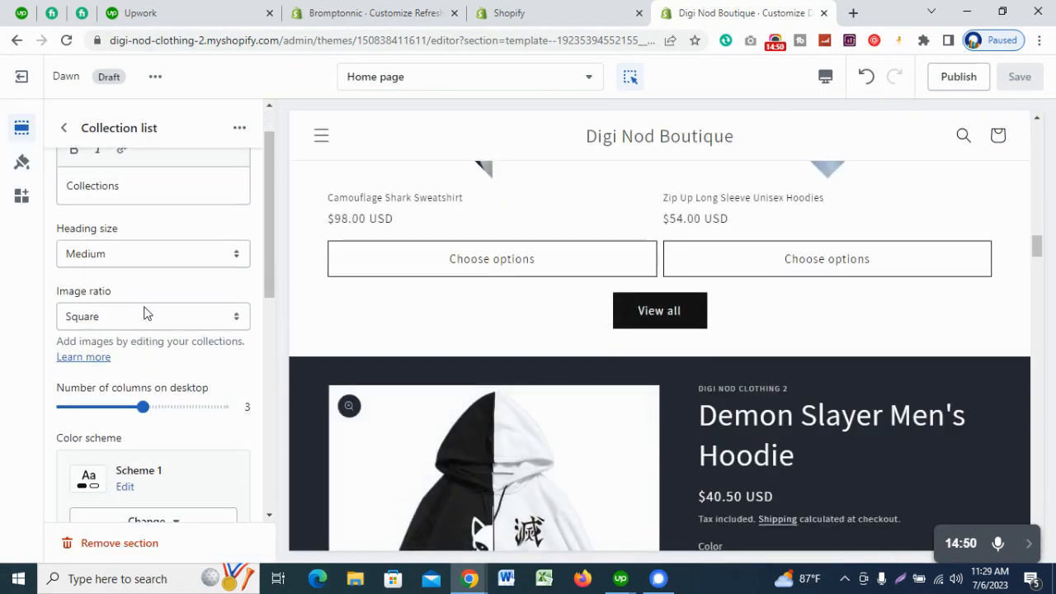
scroll(170, 370, down, 1)
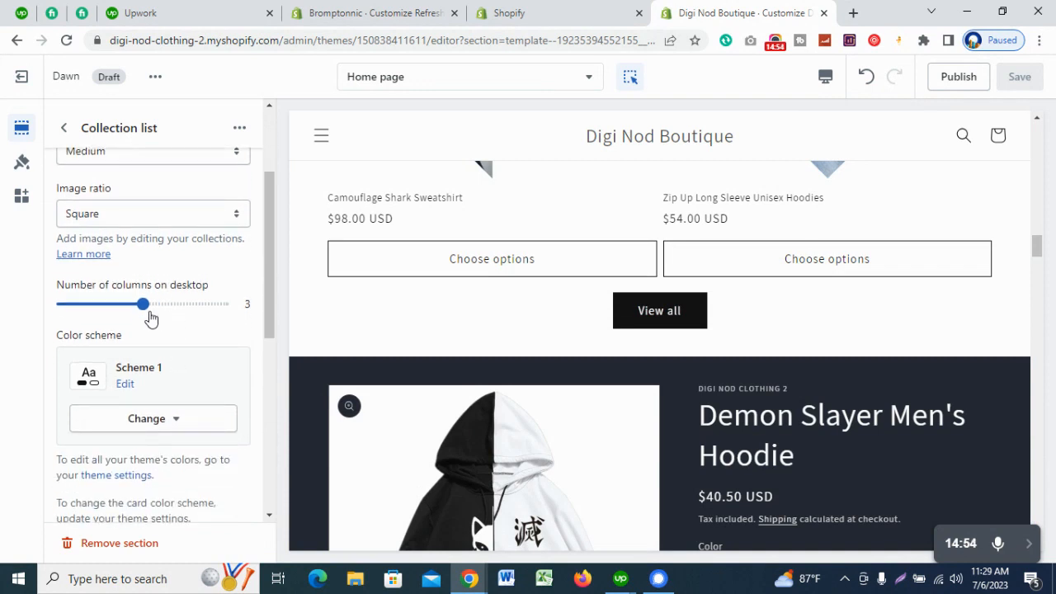
scroll(160, 306, up, 2)
scroll(170, 330, down, 1)
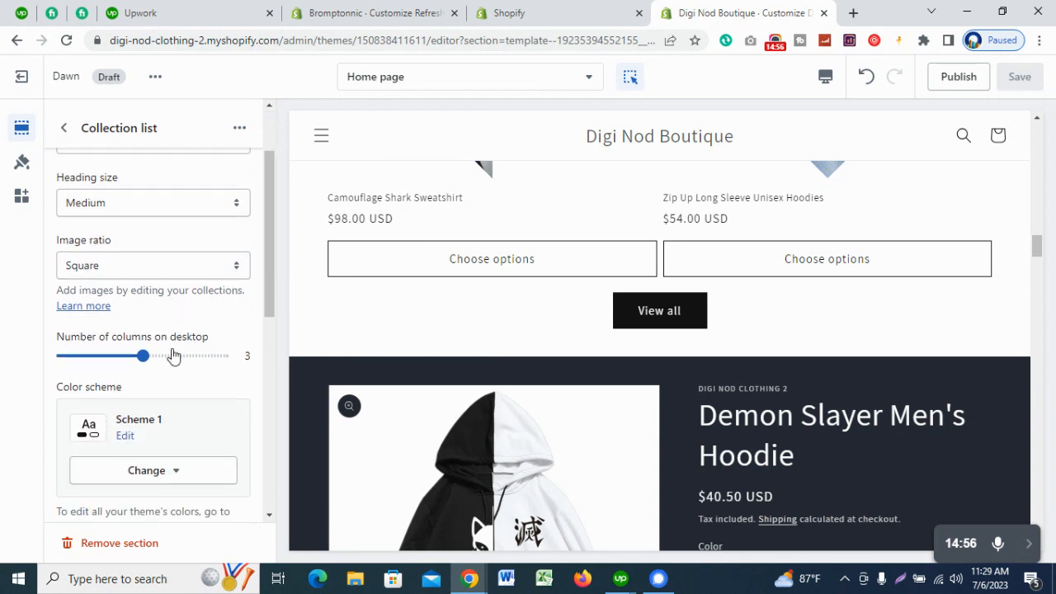
scroll(175, 347, down, 3)
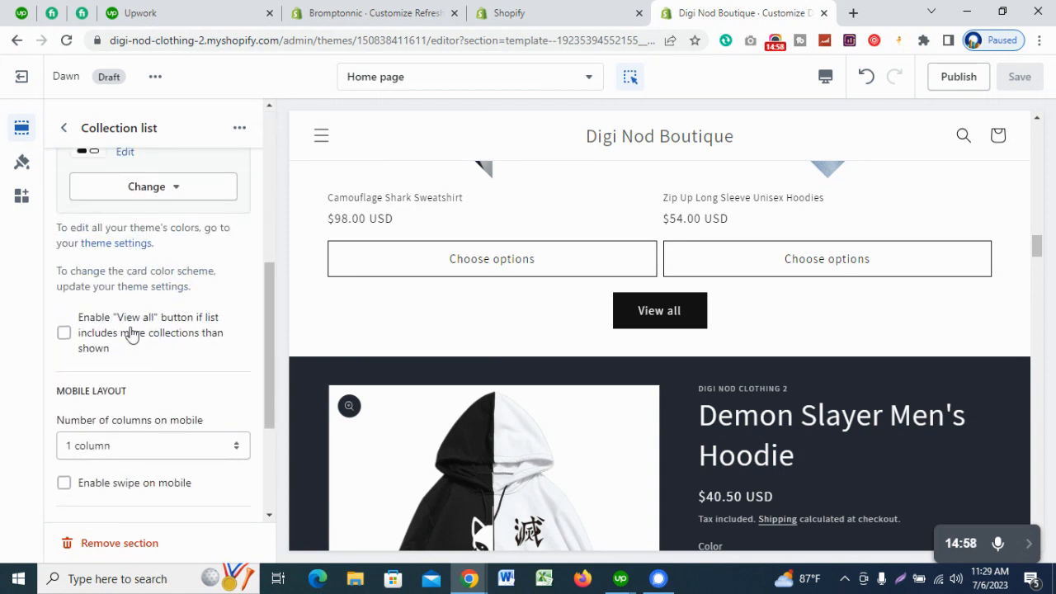
click(97, 323)
scroll(101, 326, down, 1)
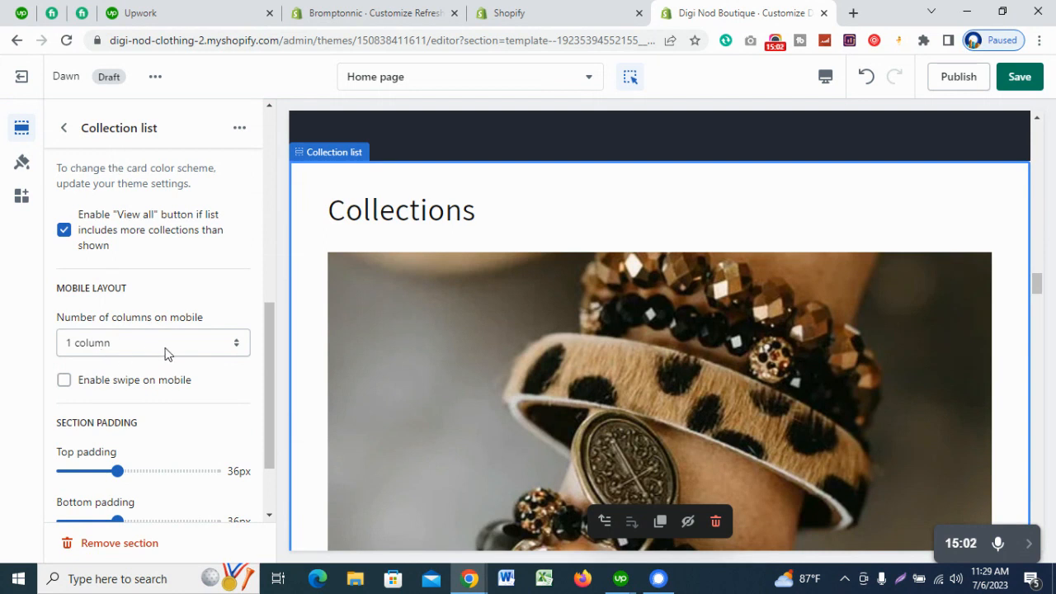
Step: Preview the home page in mobile view, examine the layout of its collections and featured products, and return to the desktop view
click(825, 76)
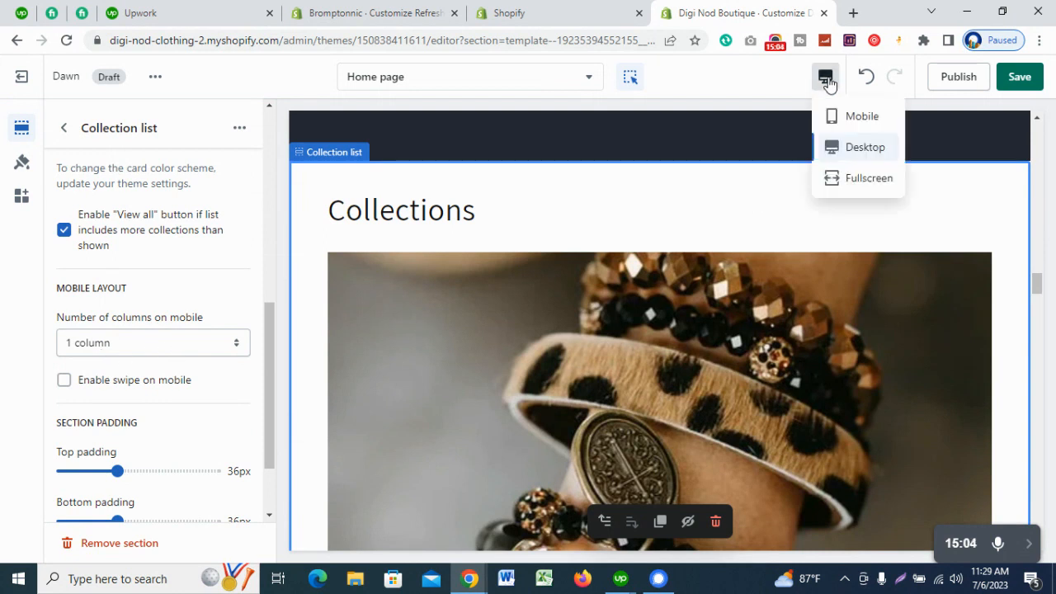
click(864, 119)
scroll(695, 323, down, 2)
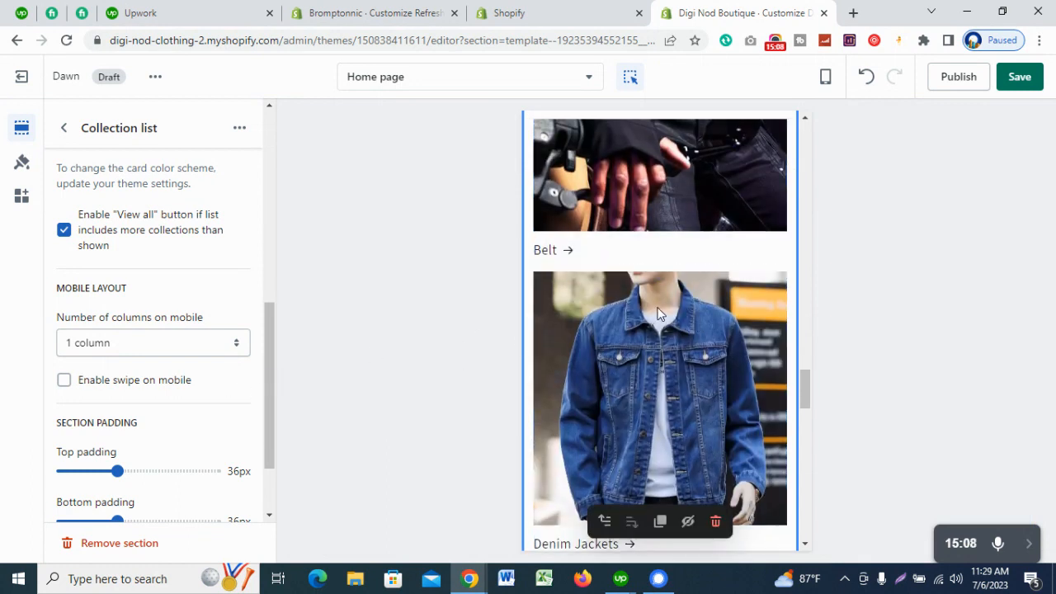
scroll(656, 317, up, 1)
scroll(686, 265, up, 10)
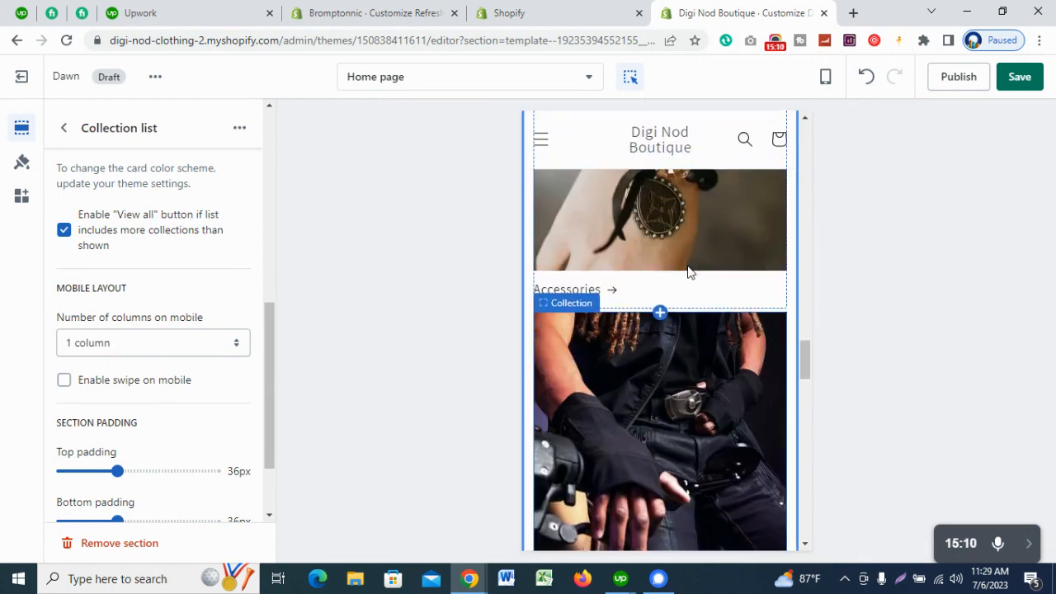
scroll(729, 284, up, 10)
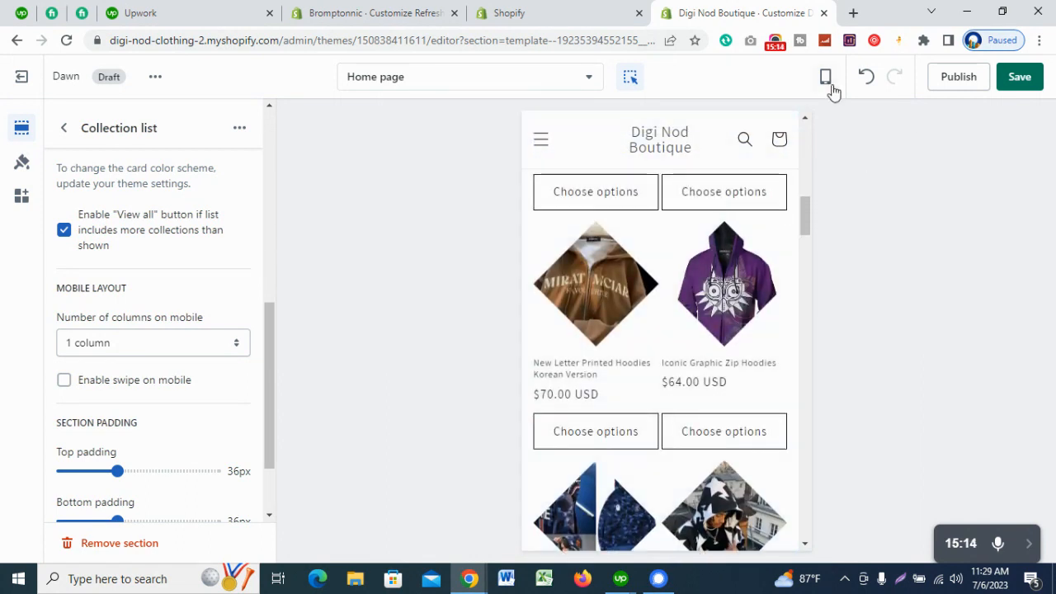
click(826, 77)
click(857, 158)
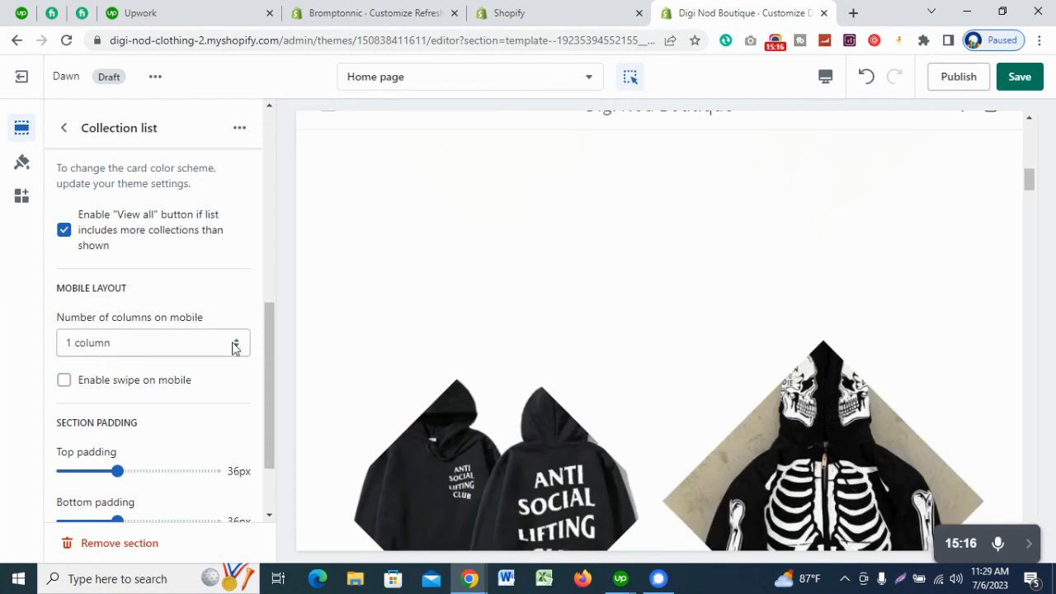
Step: Remove the Belt block from the Collection list section and save the theme
scroll(207, 365, up, 1)
scroll(209, 340, up, 5)
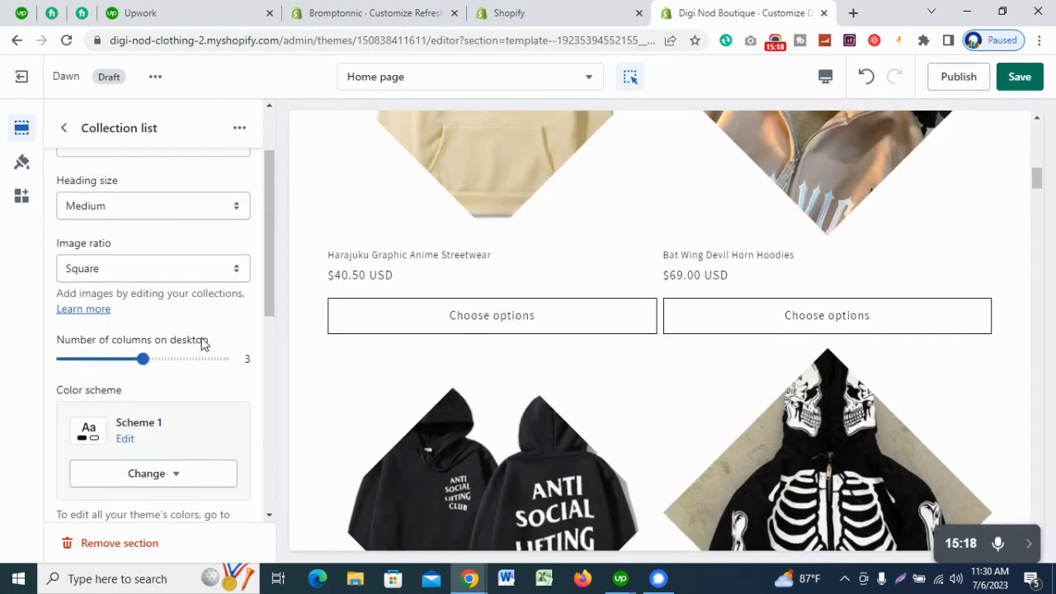
scroll(665, 364, up, 6)
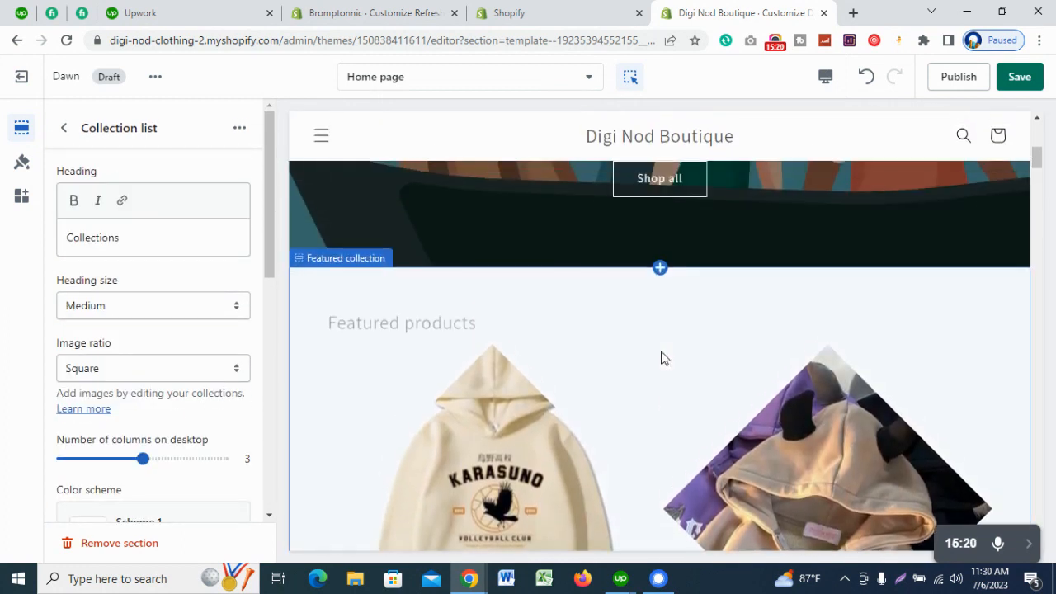
click(64, 125)
mouse_move(204, 420)
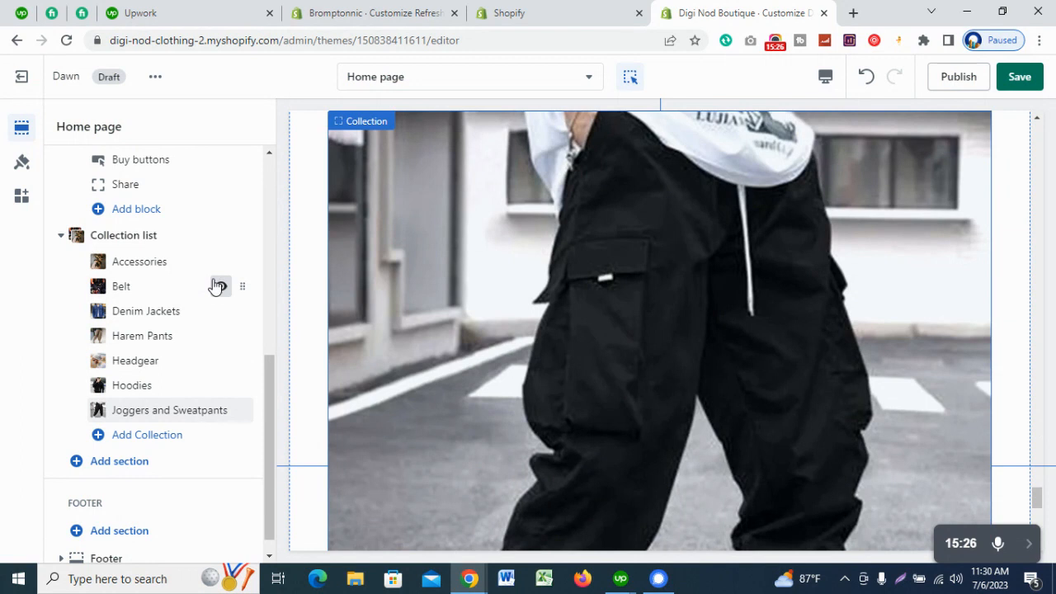
mouse_move(221, 285)
click(142, 284)
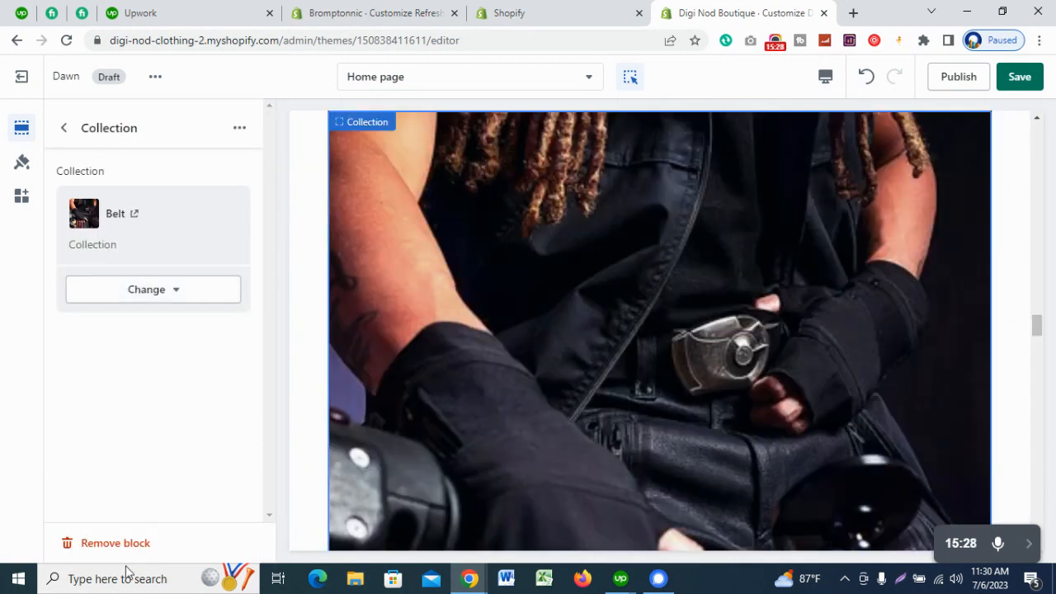
click(116, 543)
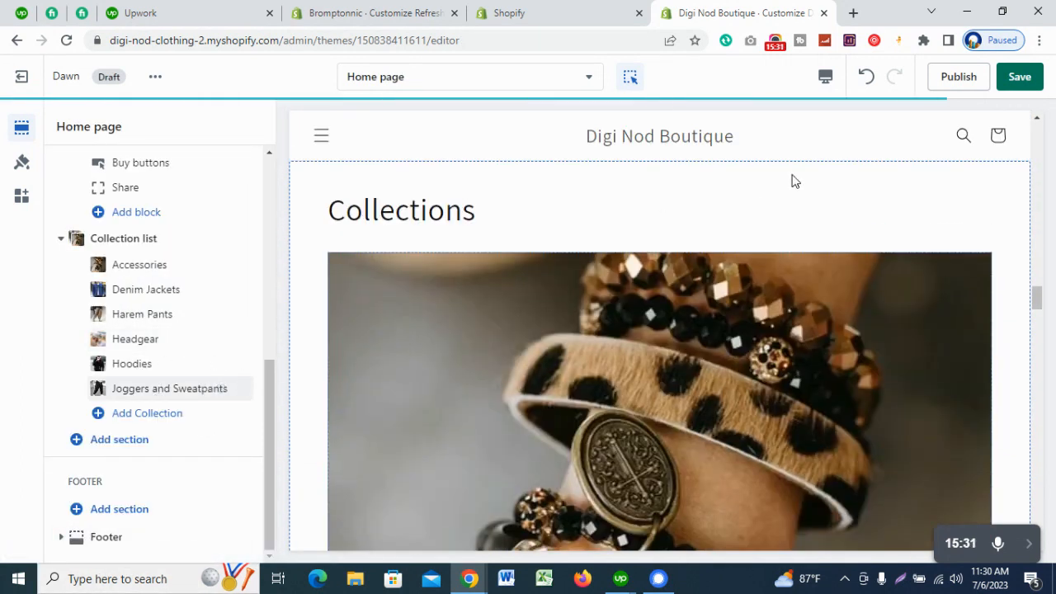
click(1019, 76)
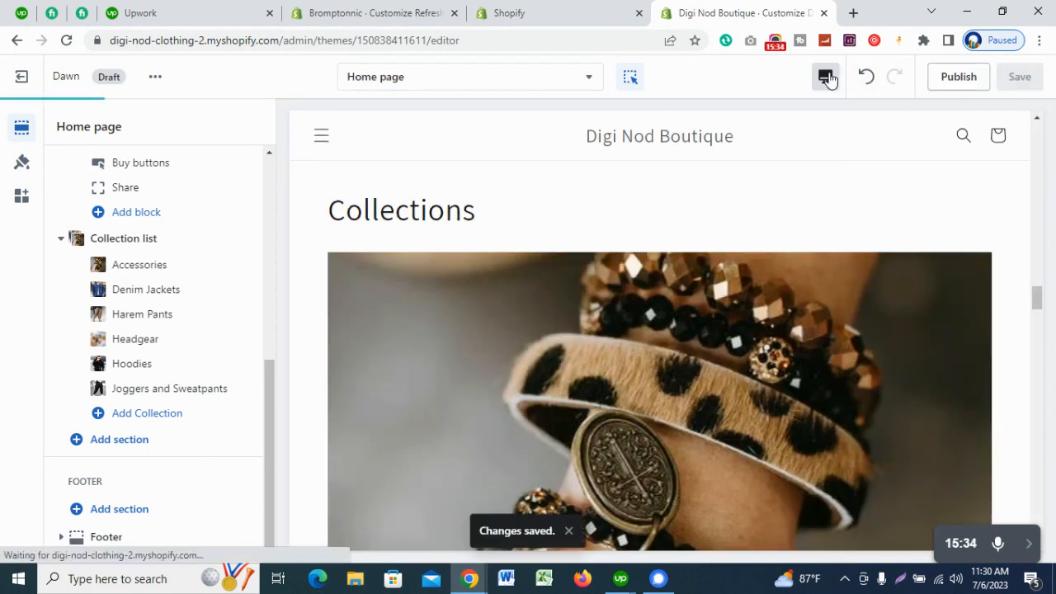
Step: Check the bottom row of collections and the View all button in the fullscreen preview, and return to the desktop view
click(826, 76)
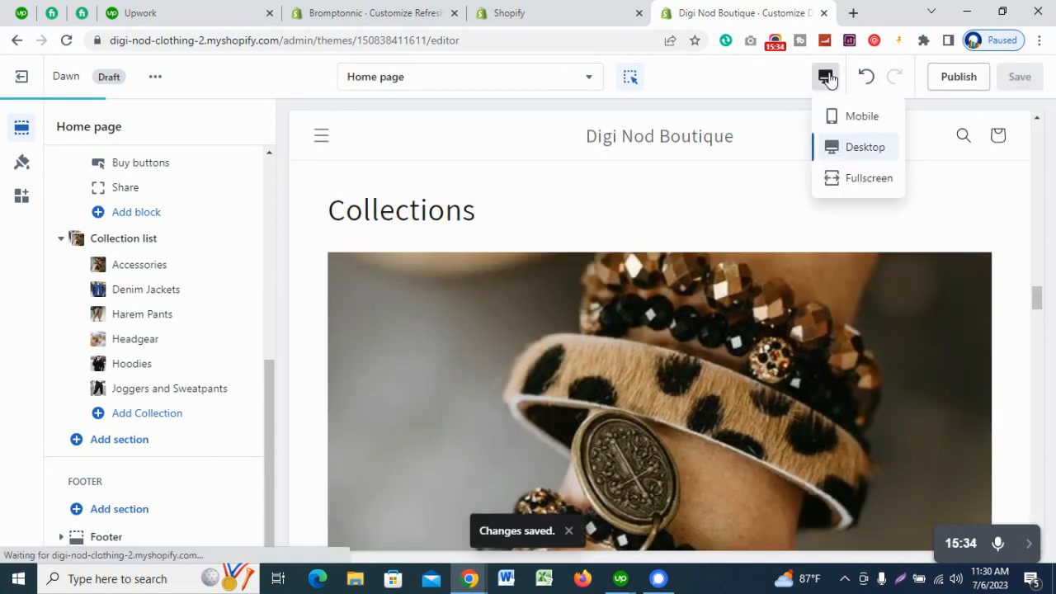
click(839, 184)
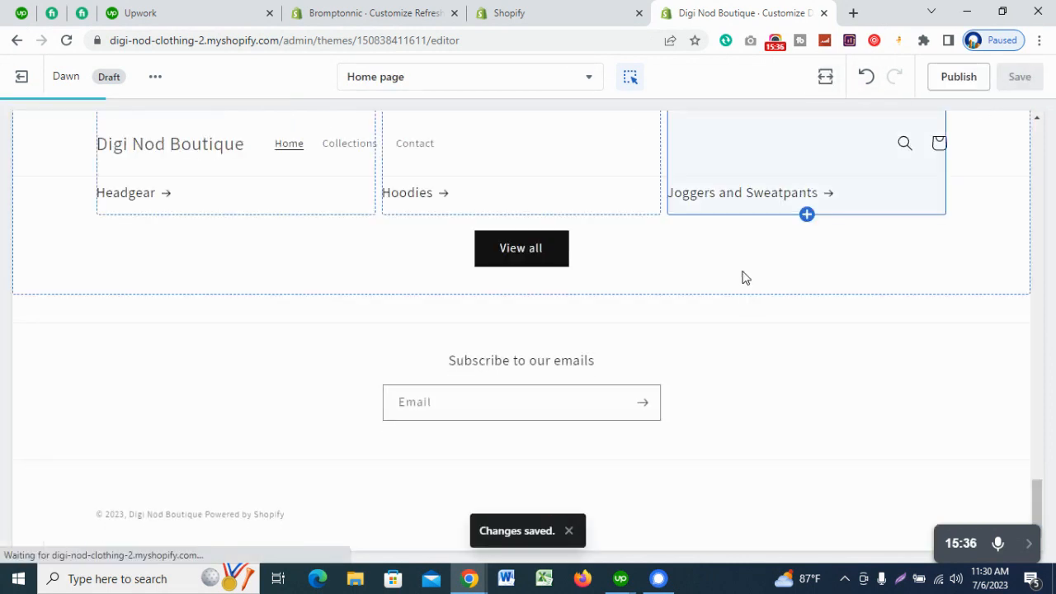
scroll(775, 239, up, 5)
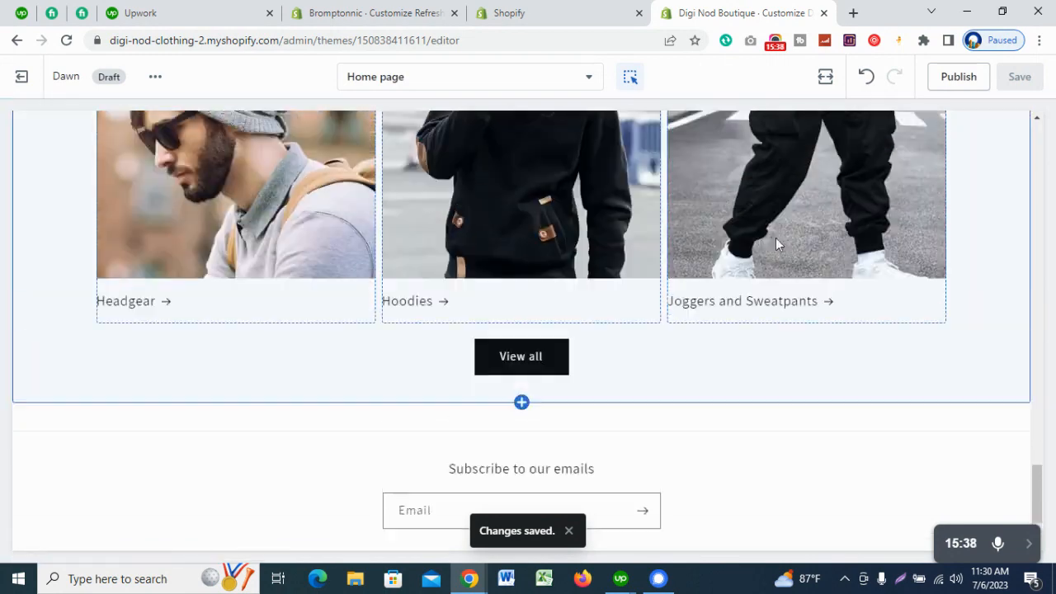
scroll(808, 233, down, 10)
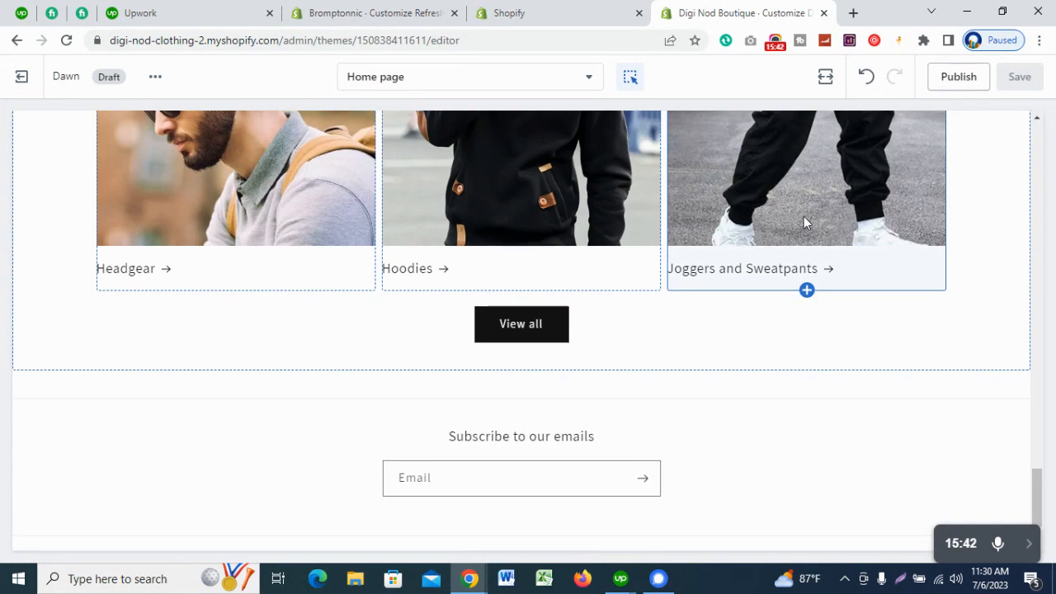
scroll(804, 216, down, 1)
click(826, 76)
click(853, 147)
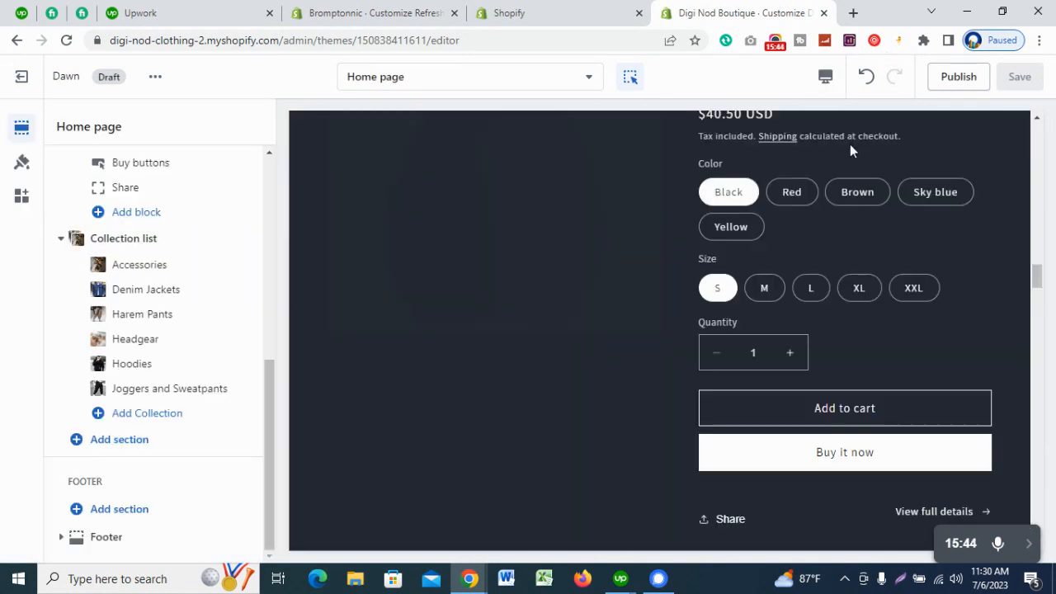
Step: Add a Rich text section below the Collection list section on the home page
click(147, 446)
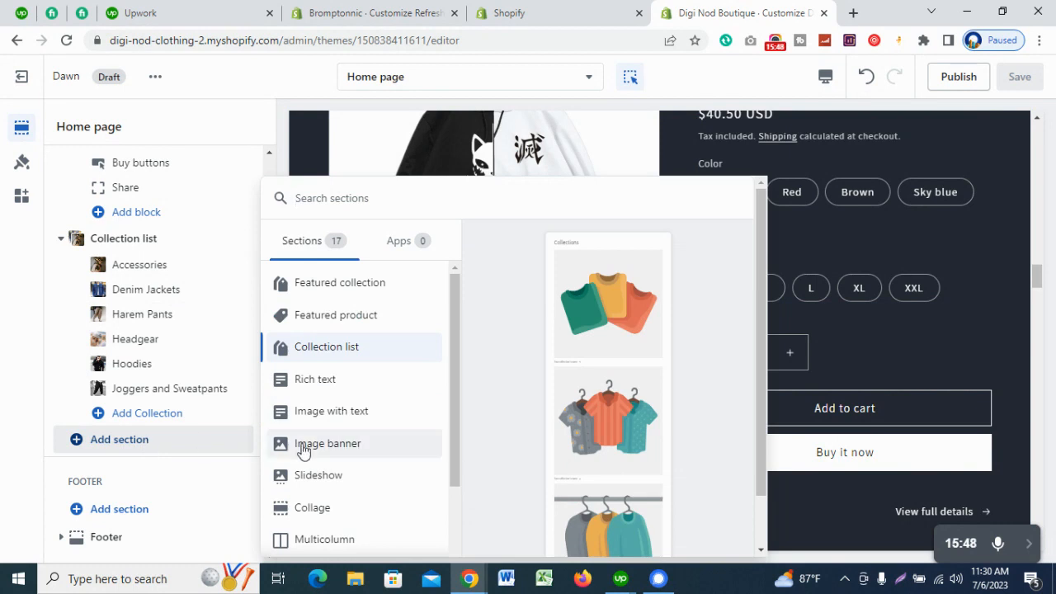
click(349, 380)
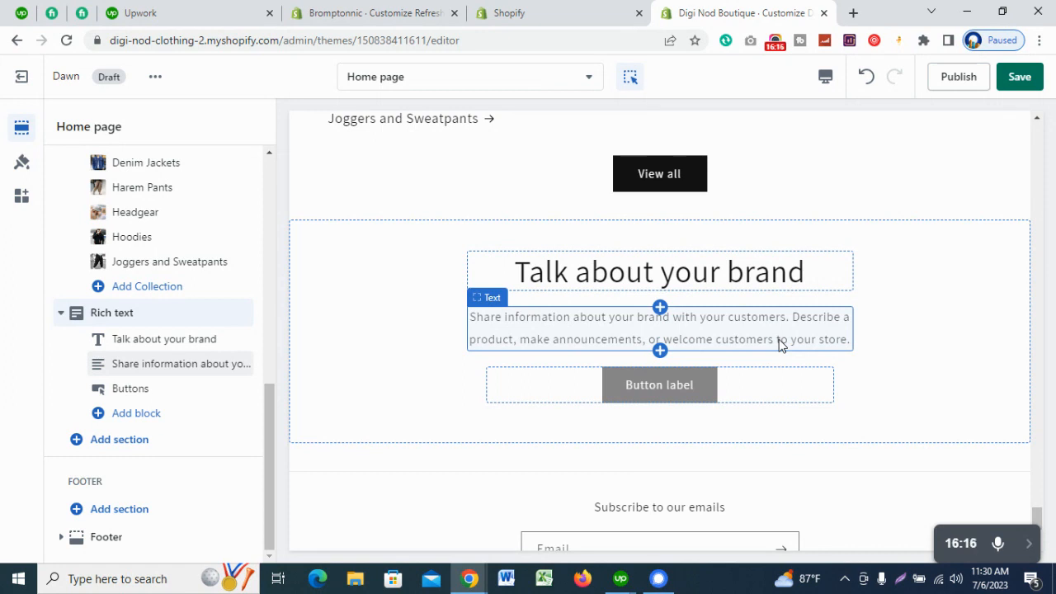
Step: Link the first button of the Rich text section's Buttons block to All products
click(142, 391)
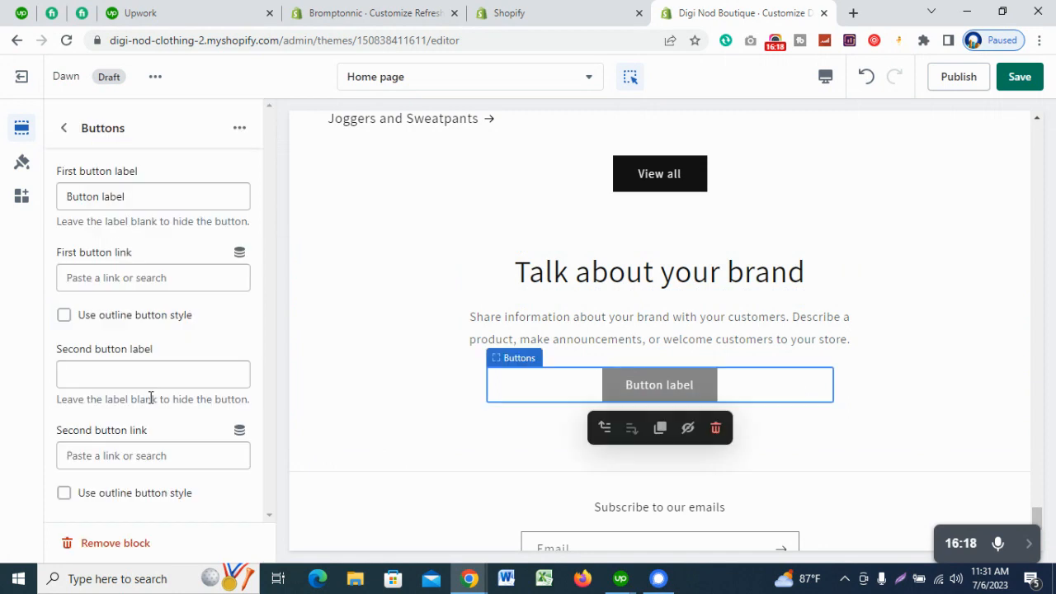
click(154, 277)
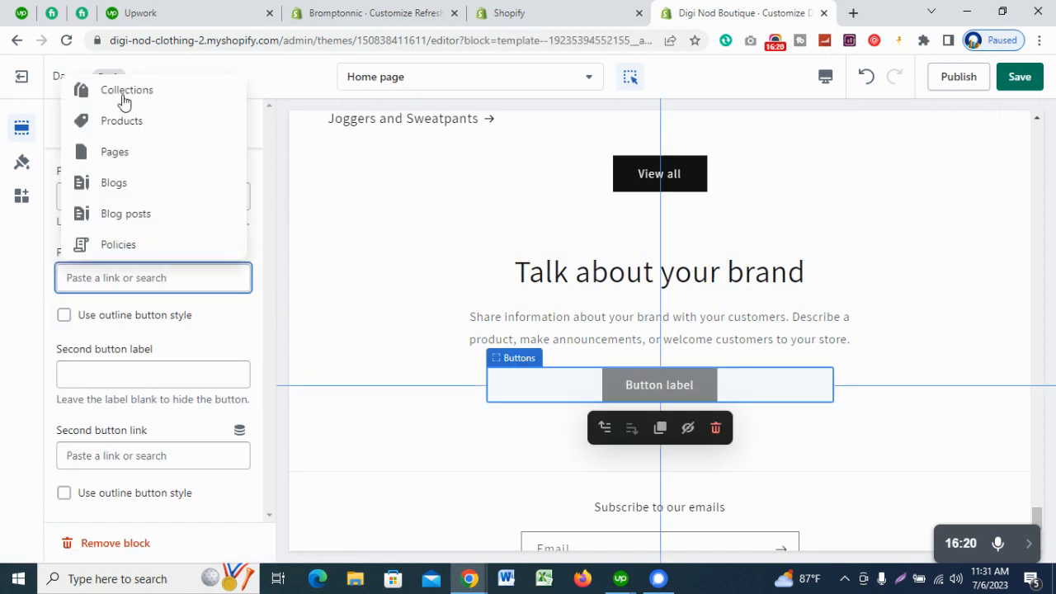
click(131, 128)
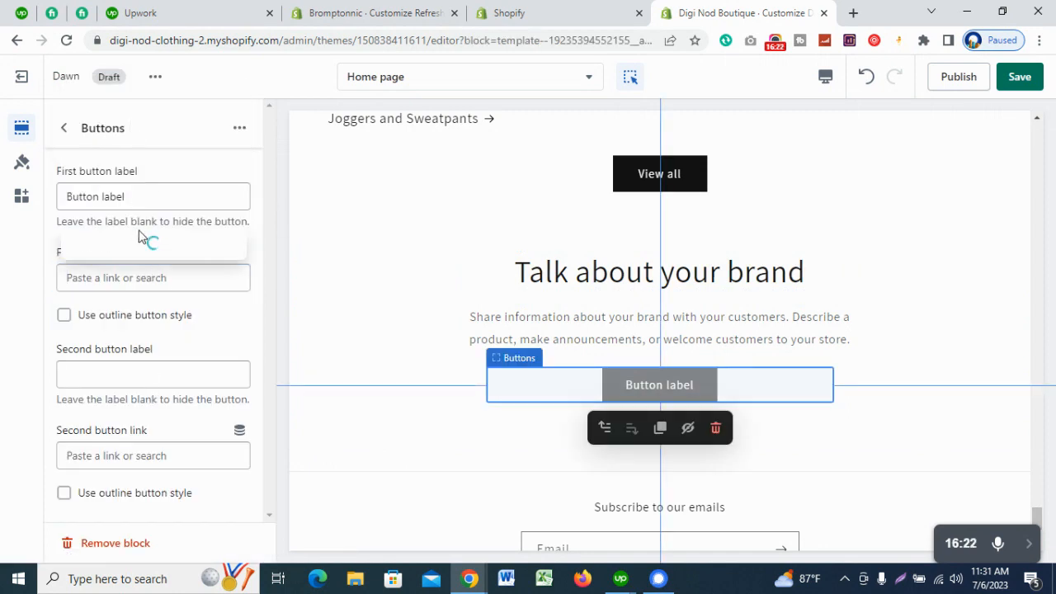
click(147, 345)
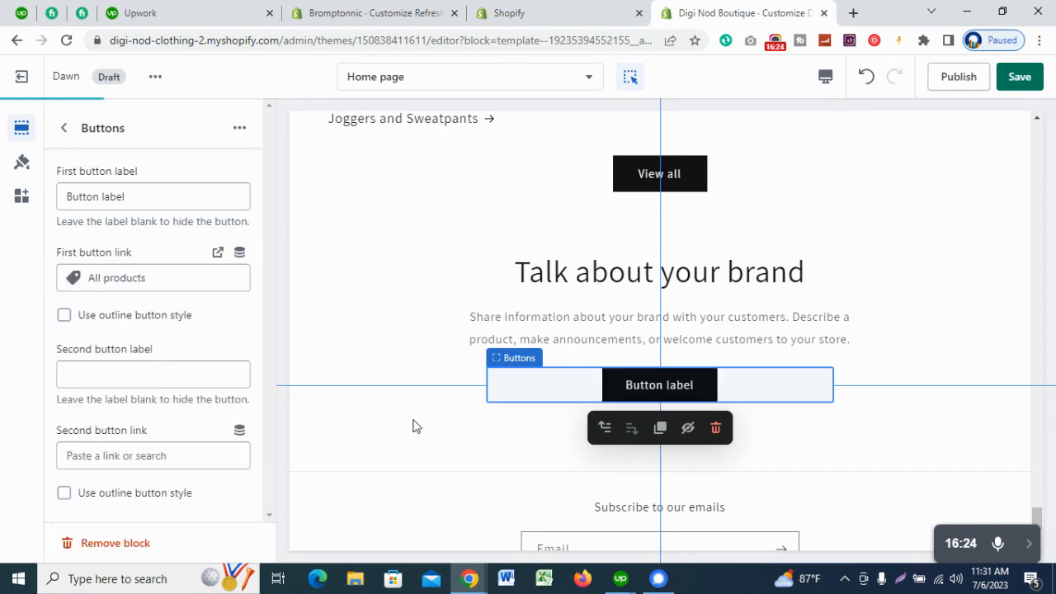
click(64, 128)
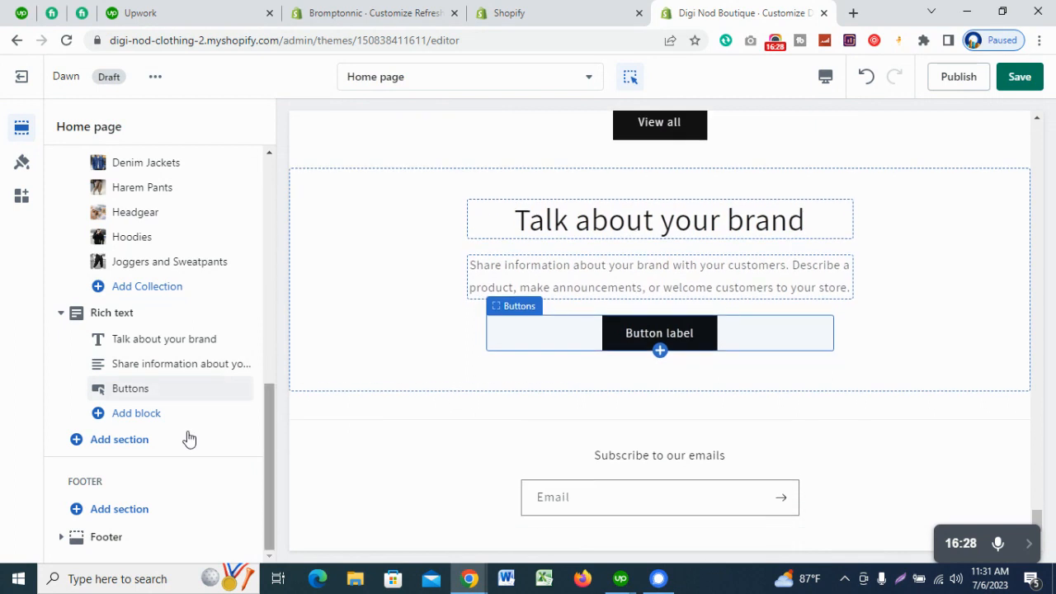
Step: Add an Image with text section below the Rich text section and look over its placement above the footer
click(111, 450)
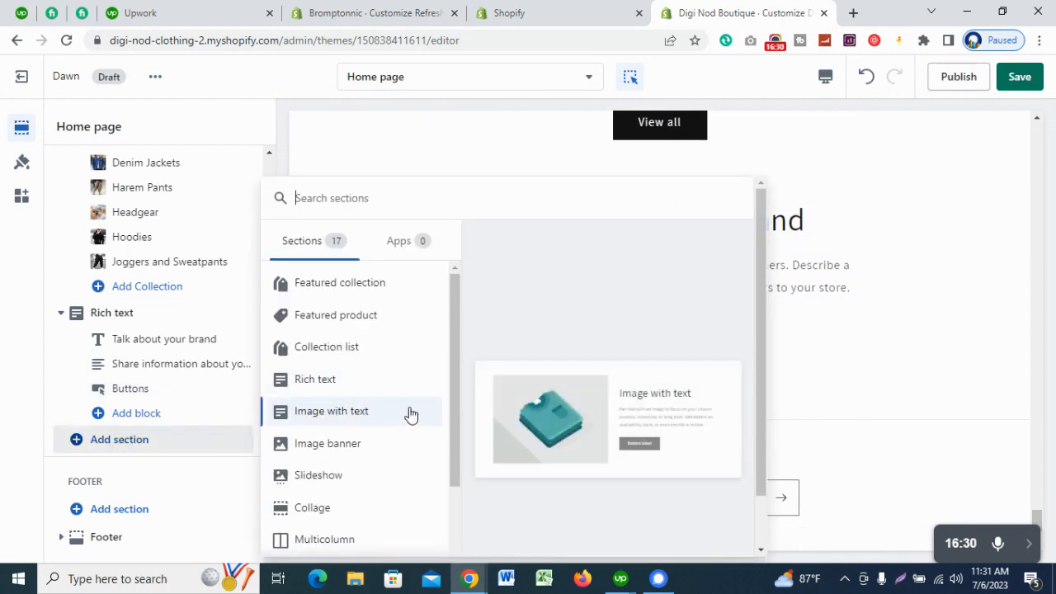
click(350, 425)
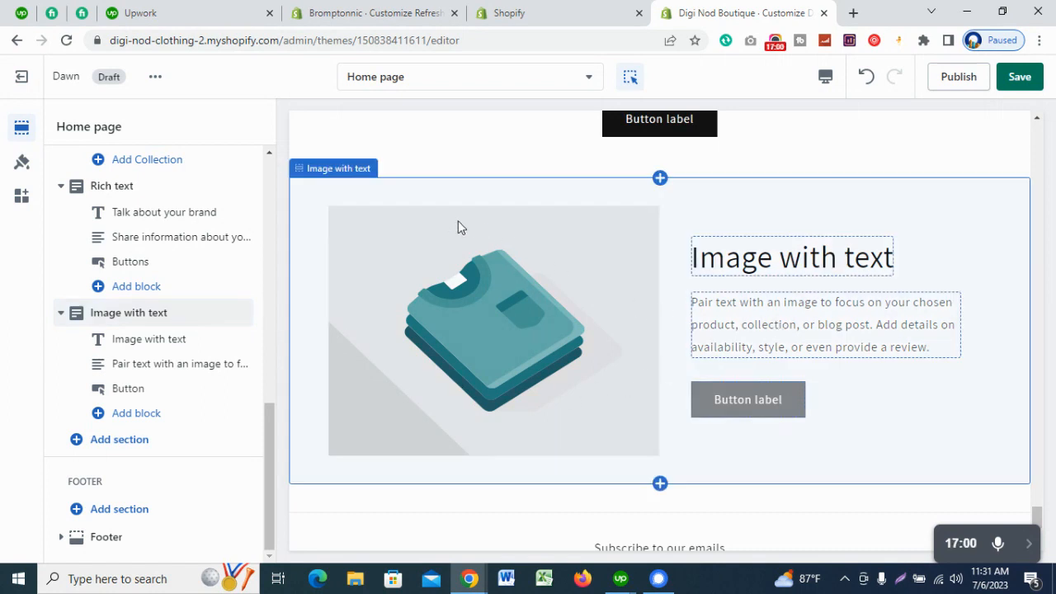
click(782, 245)
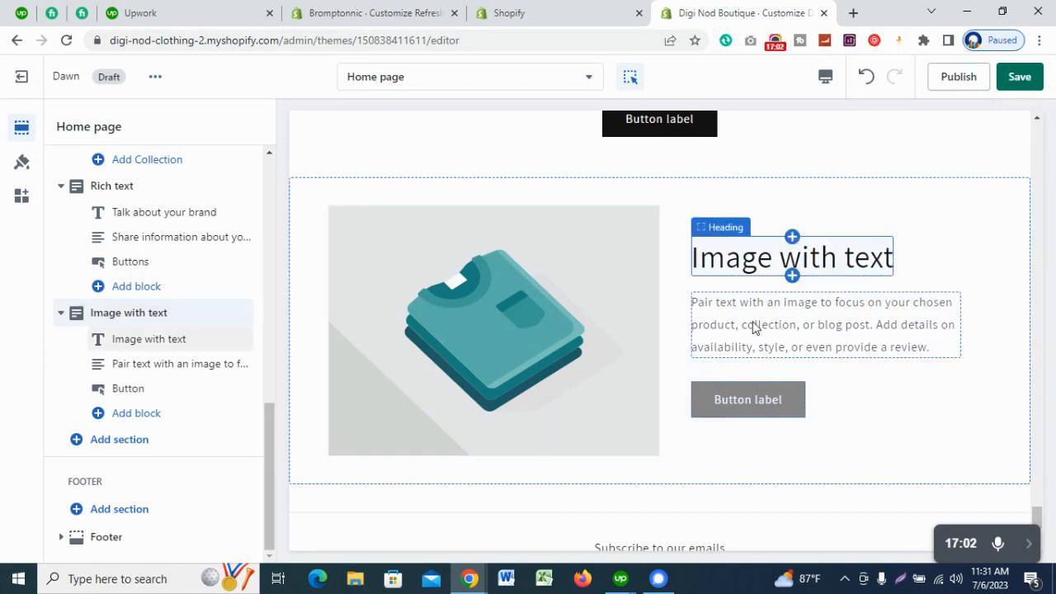
scroll(570, 386, down, 1)
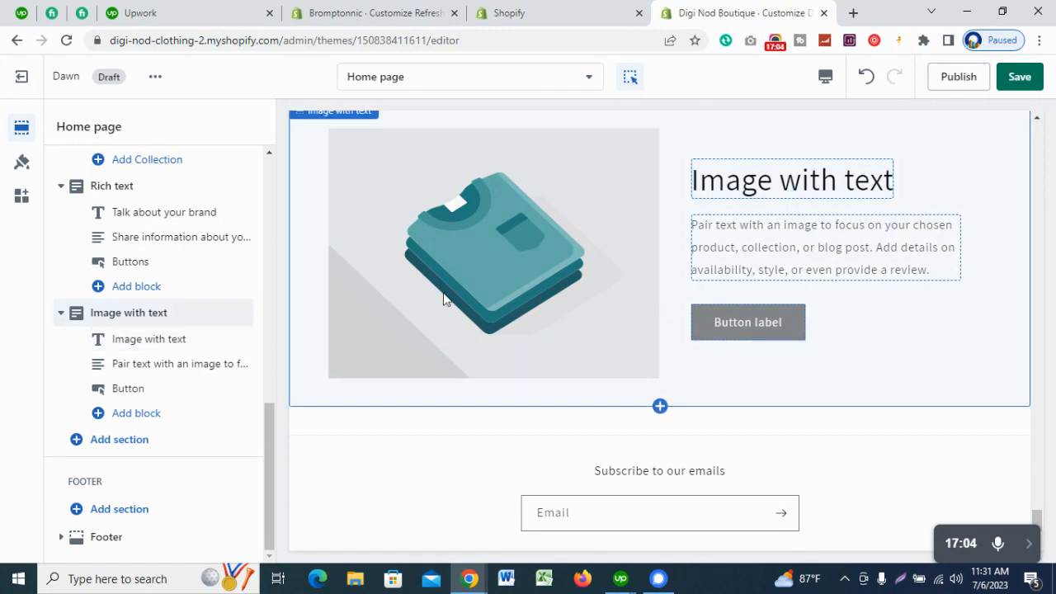
scroll(943, 380, down, 1)
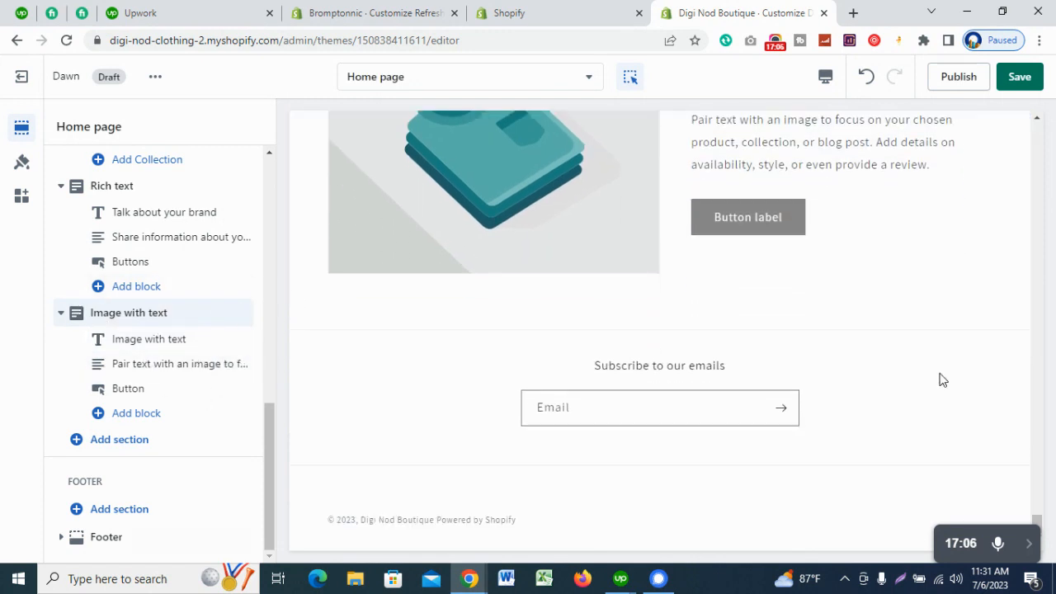
scroll(518, 448, up, 1)
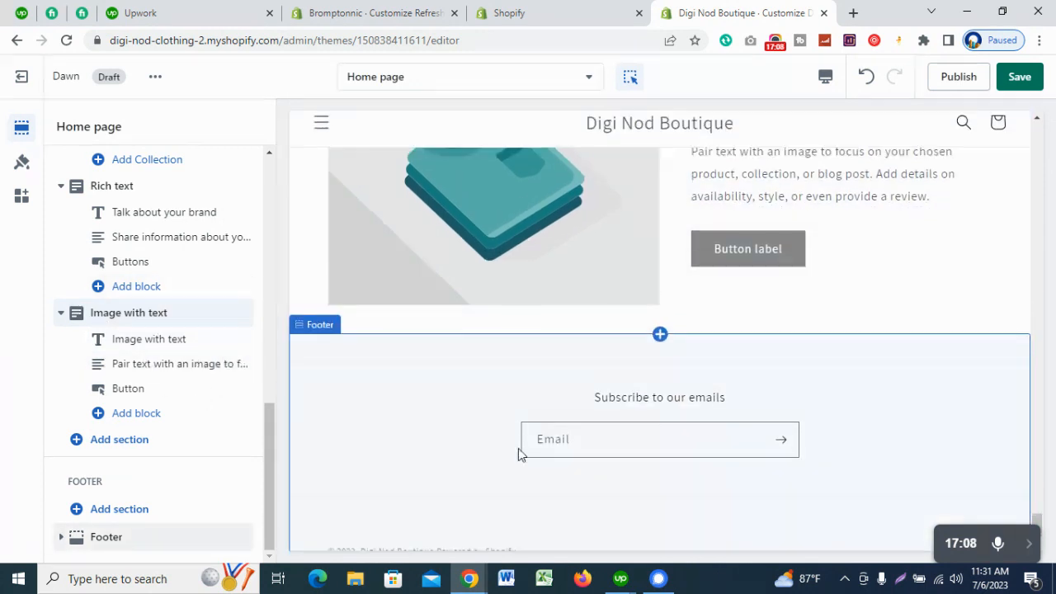
scroll(702, 396, up, 5)
Step: Open the live online store from the Shopify admin and examine its "Hurry, Before We Sell Out!" image with text section
click(547, 12)
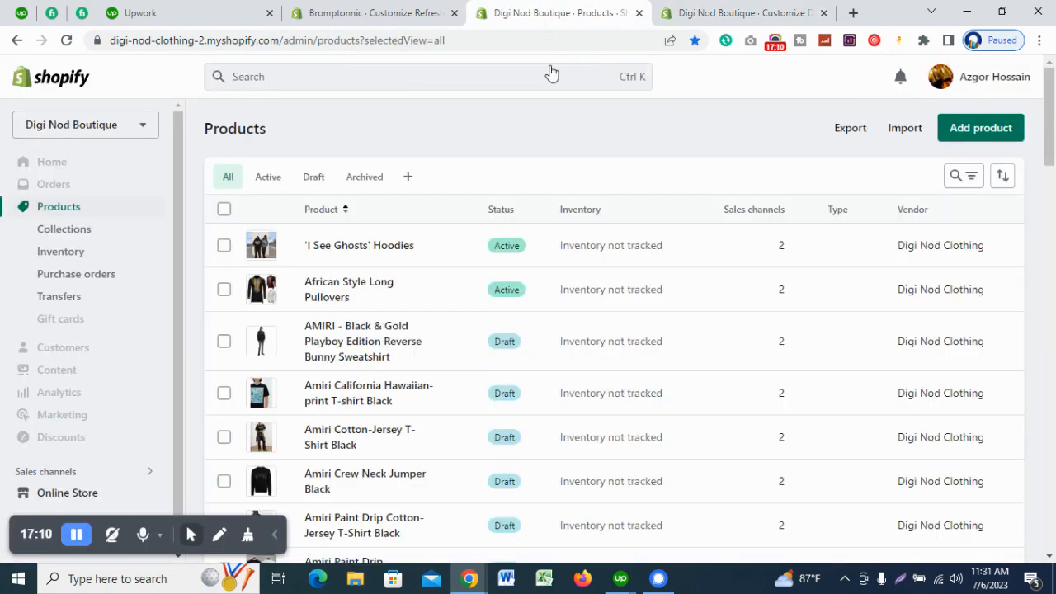
scroll(147, 457, down, 1)
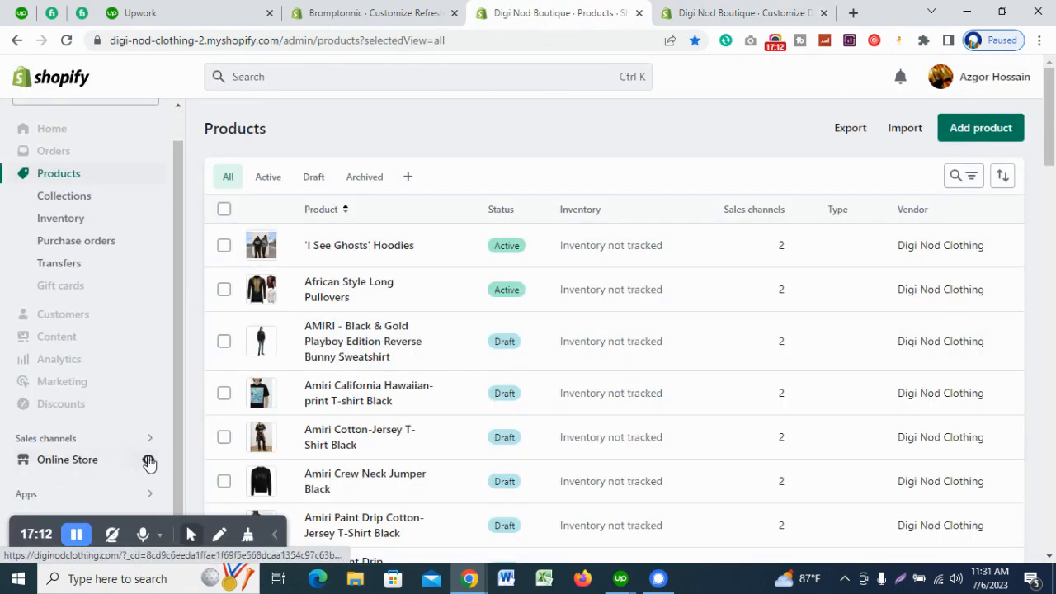
click(148, 461)
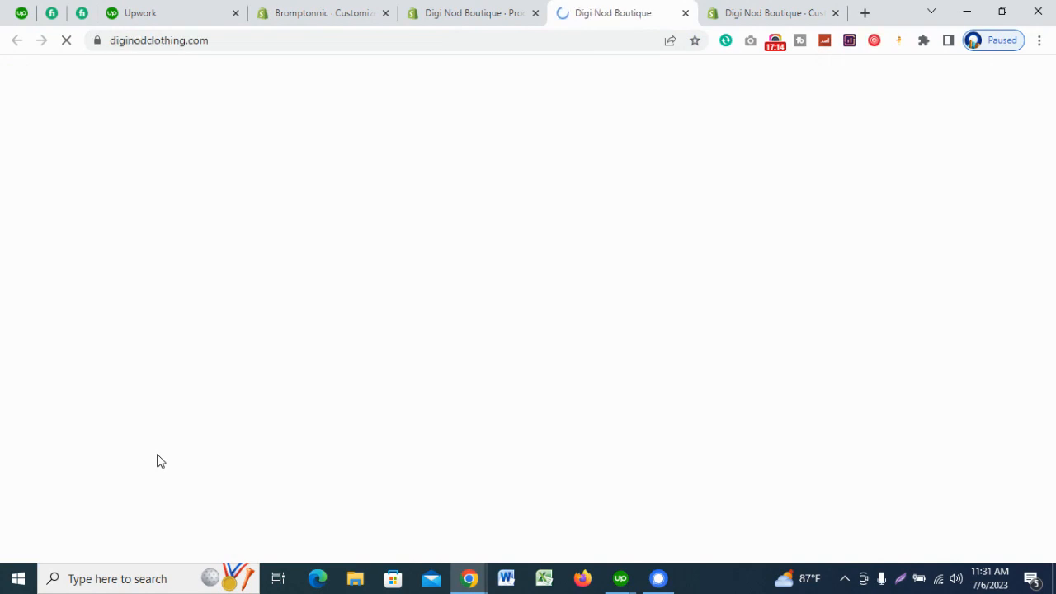
scroll(748, 452, down, 10)
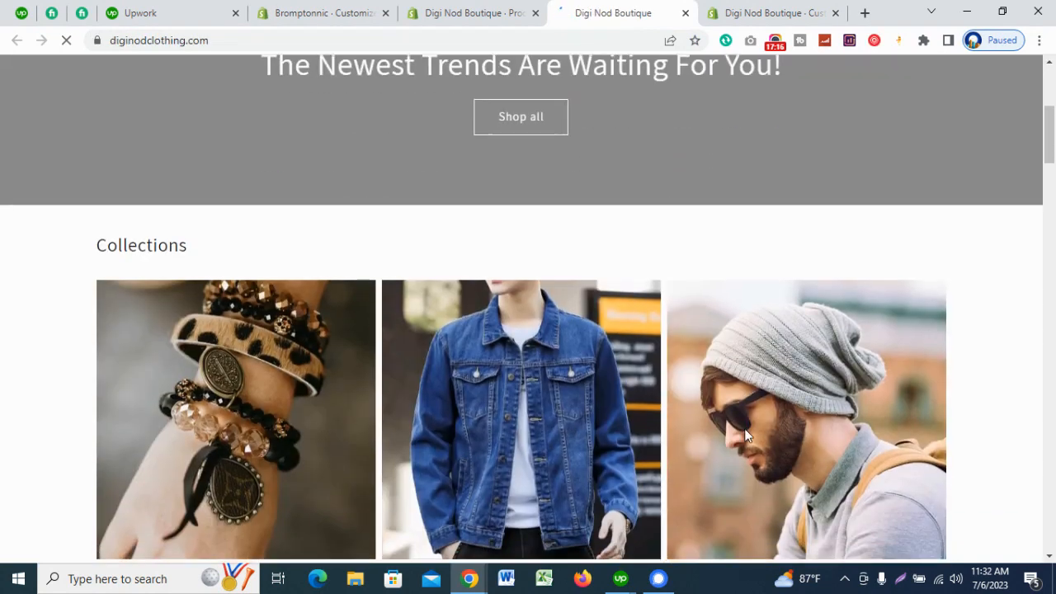
scroll(744, 429, down, 2)
scroll(746, 427, up, 2)
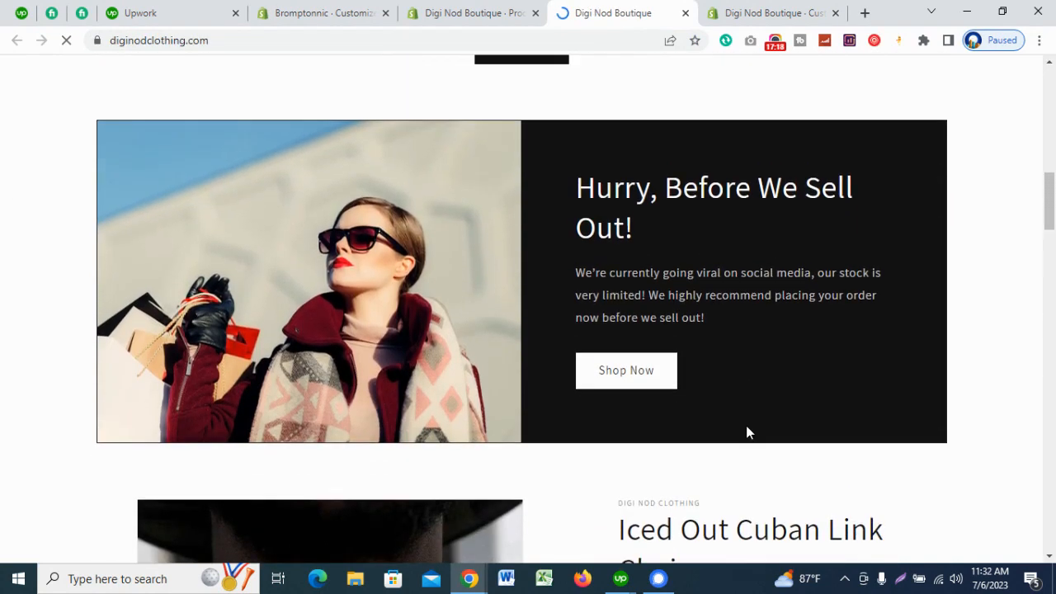
scroll(746, 431, up, 1)
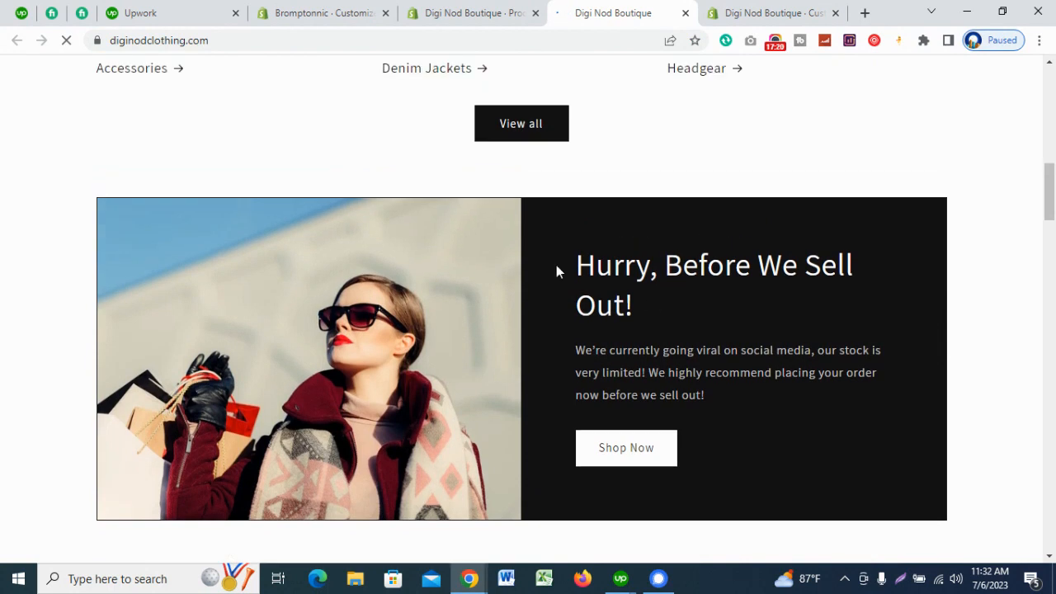
scroll(606, 363, down, 3)
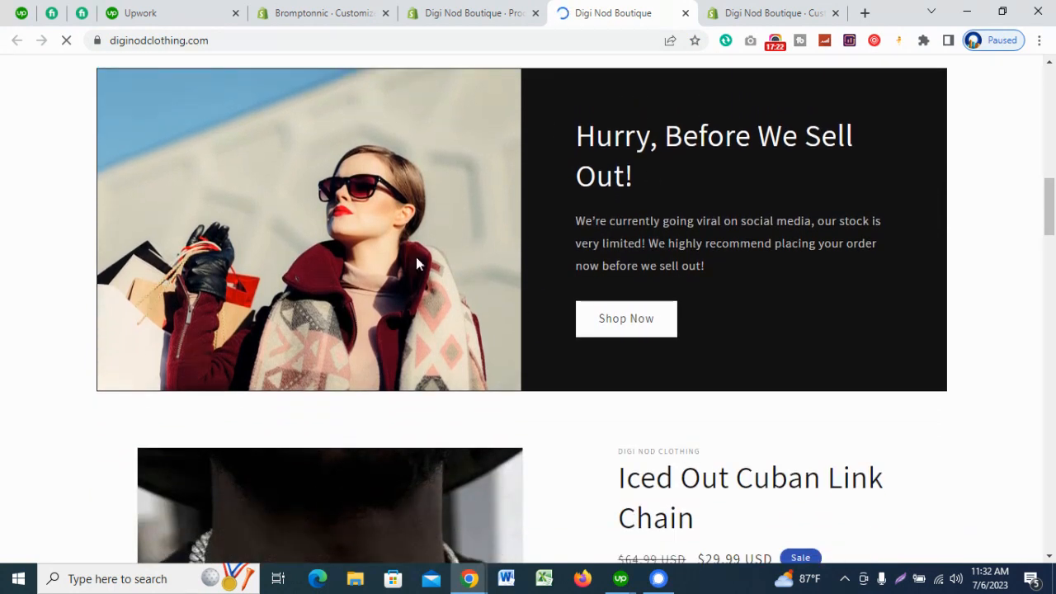
scroll(487, 239, up, 1)
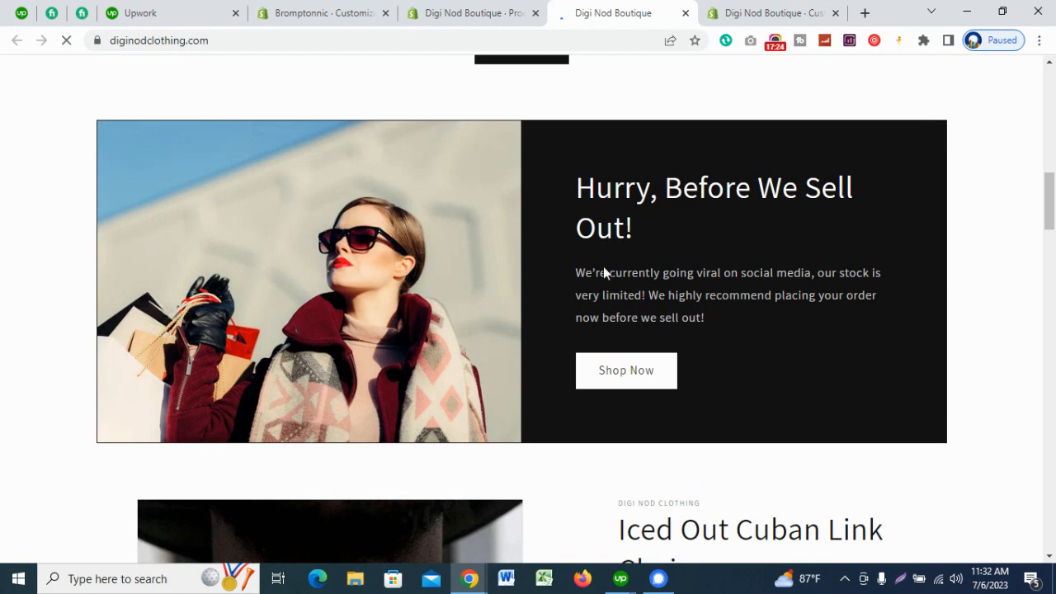
scroll(660, 257, down, 2)
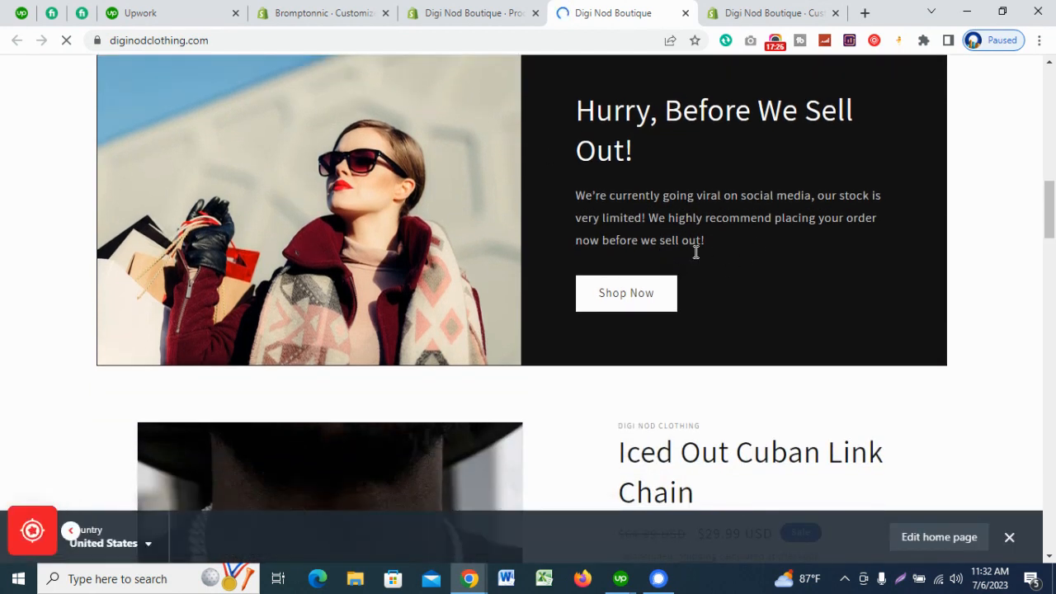
scroll(660, 247, up, 3)
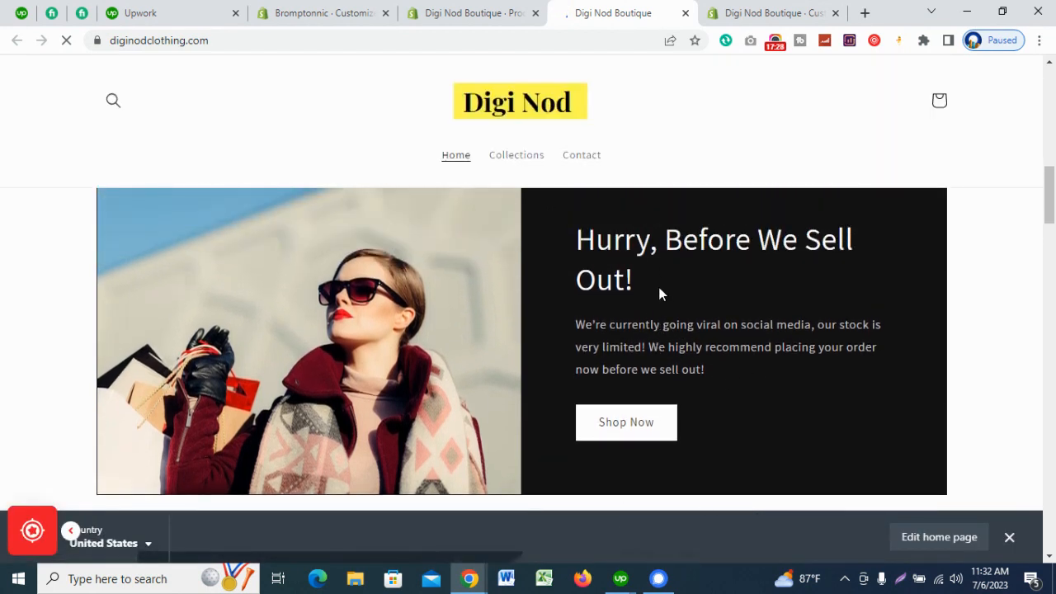
Step: Look through the live store's featured product, "Shopping Made Simple." text section and Featured collection products
scroll(658, 294, down, 9)
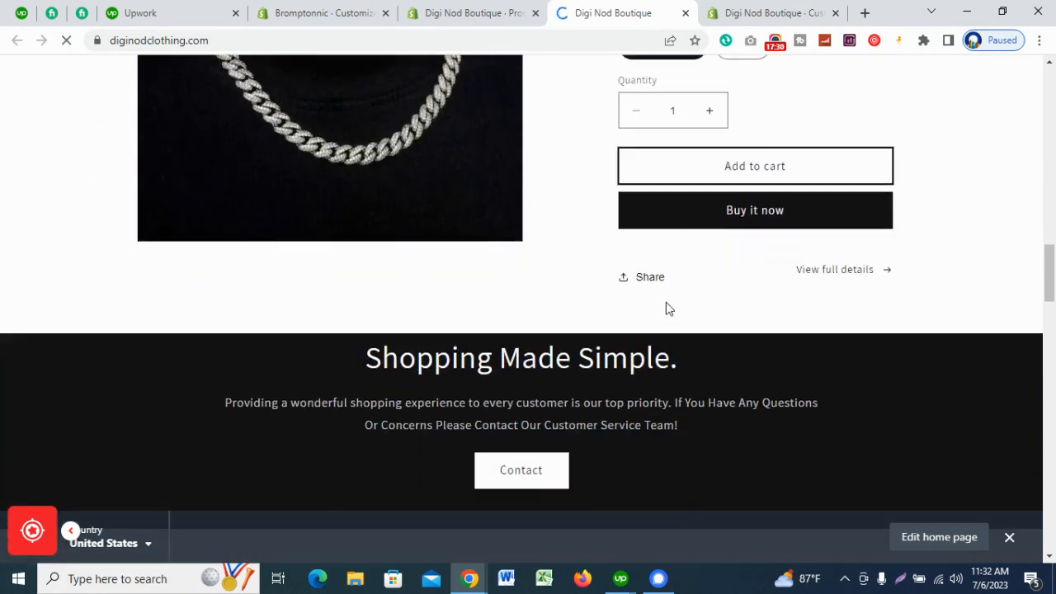
scroll(669, 304, down, 20)
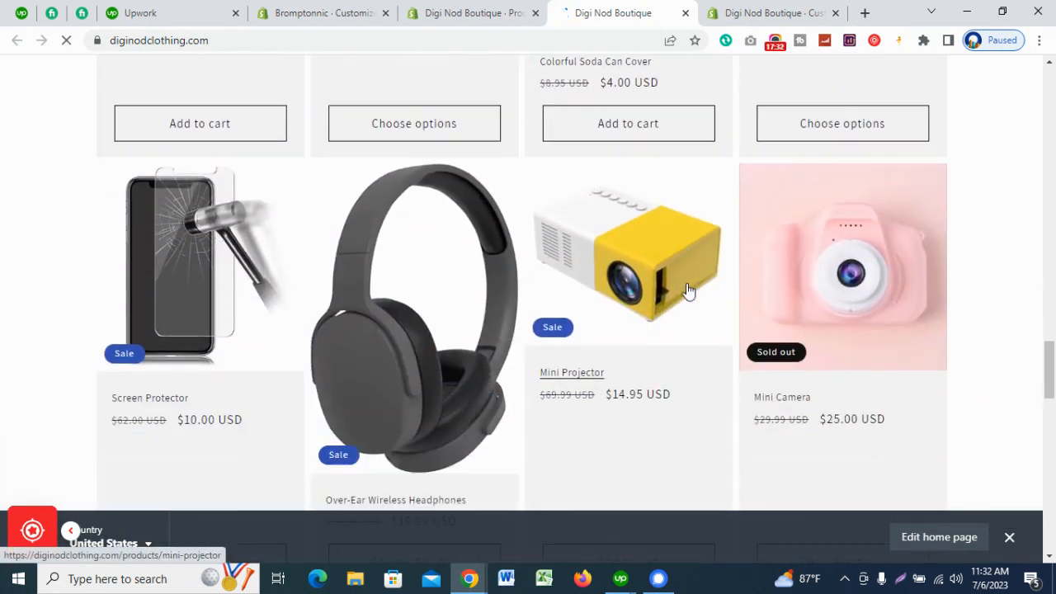
scroll(689, 290, down, 8)
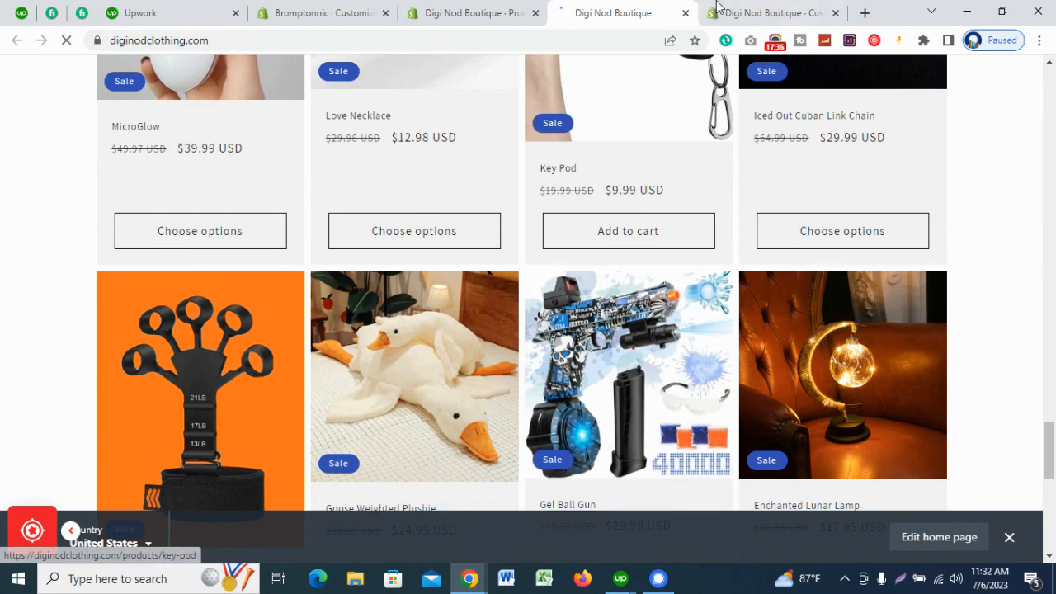
scroll(767, 297, up, 7)
scroll(771, 294, up, 20)
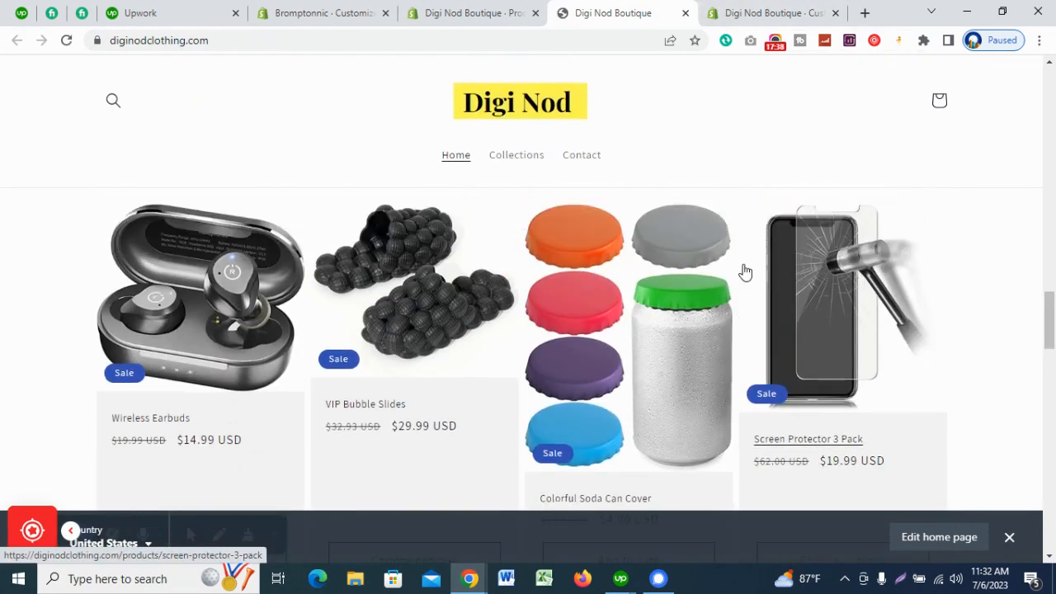
scroll(743, 264, down, 5)
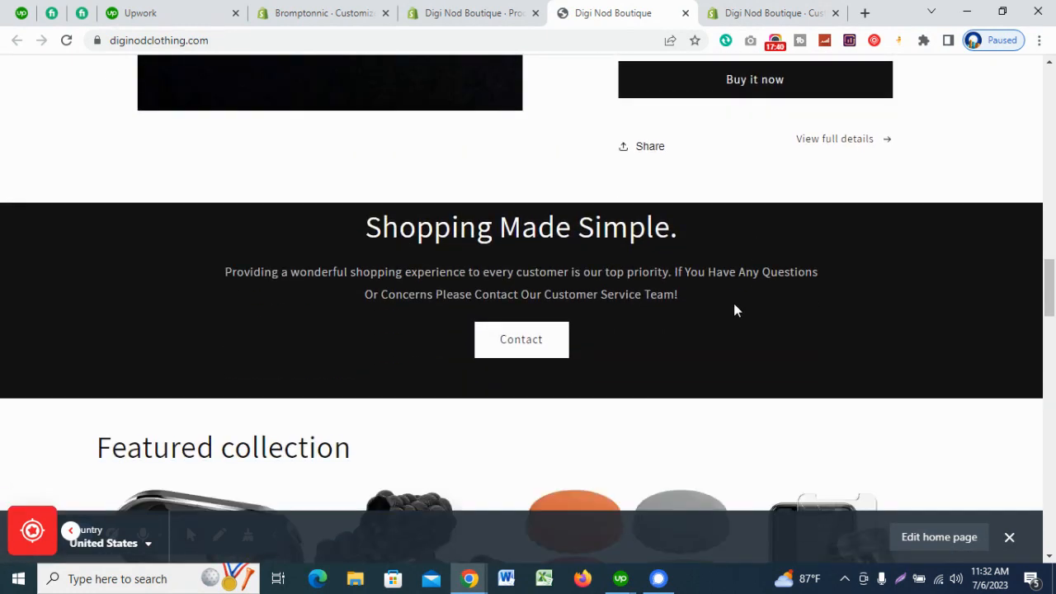
Step: Compare the live store's "Shopping Made Simple." section with the draft theme's Rich text section, ending in the theme editor
click(511, 11)
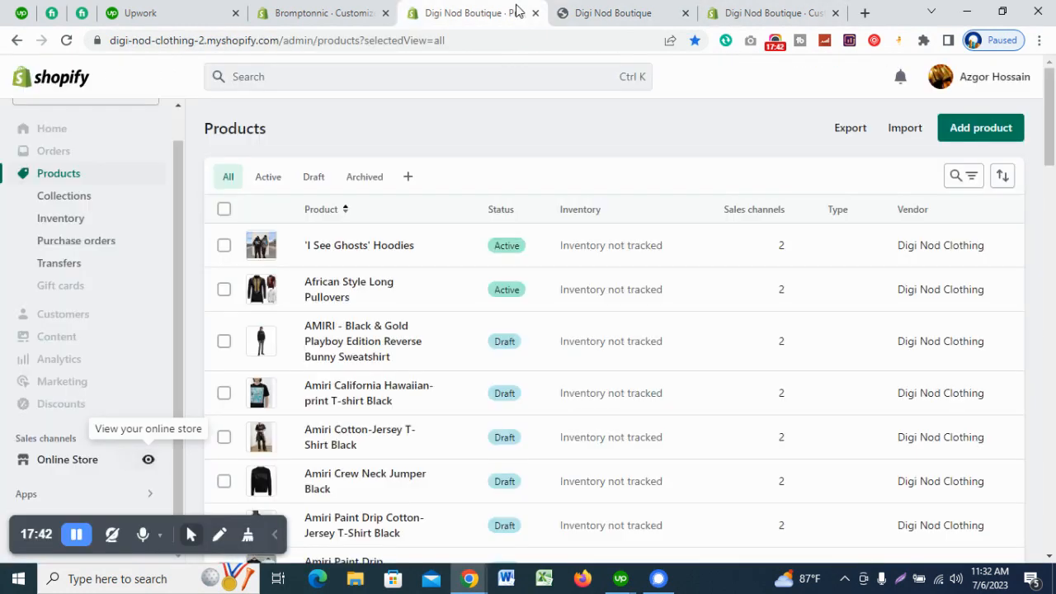
click(746, 11)
scroll(615, 334, up, 1)
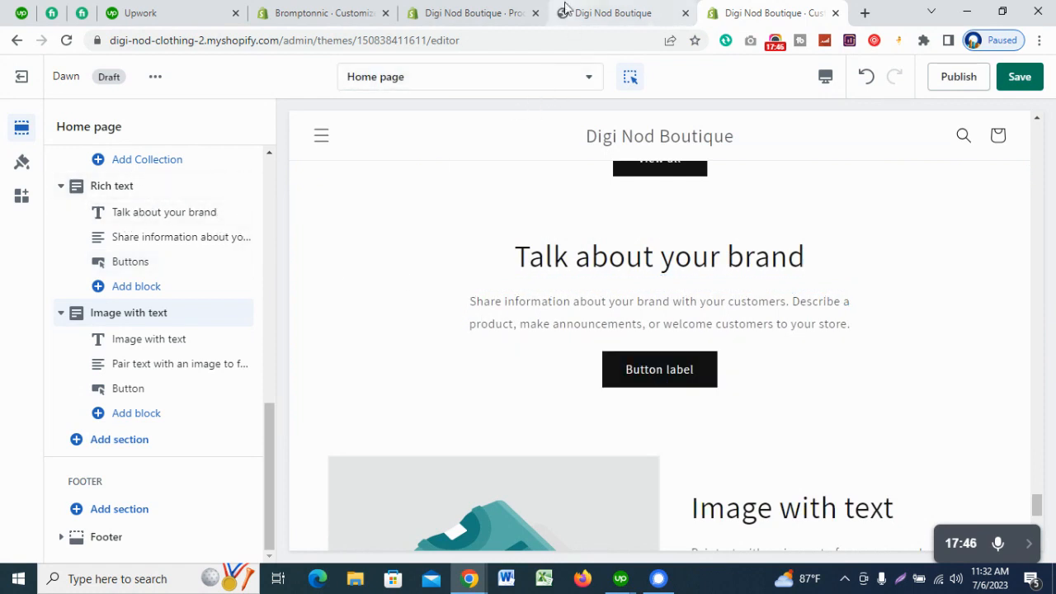
click(567, 8)
scroll(567, 236, up, 1)
right_click(599, 226)
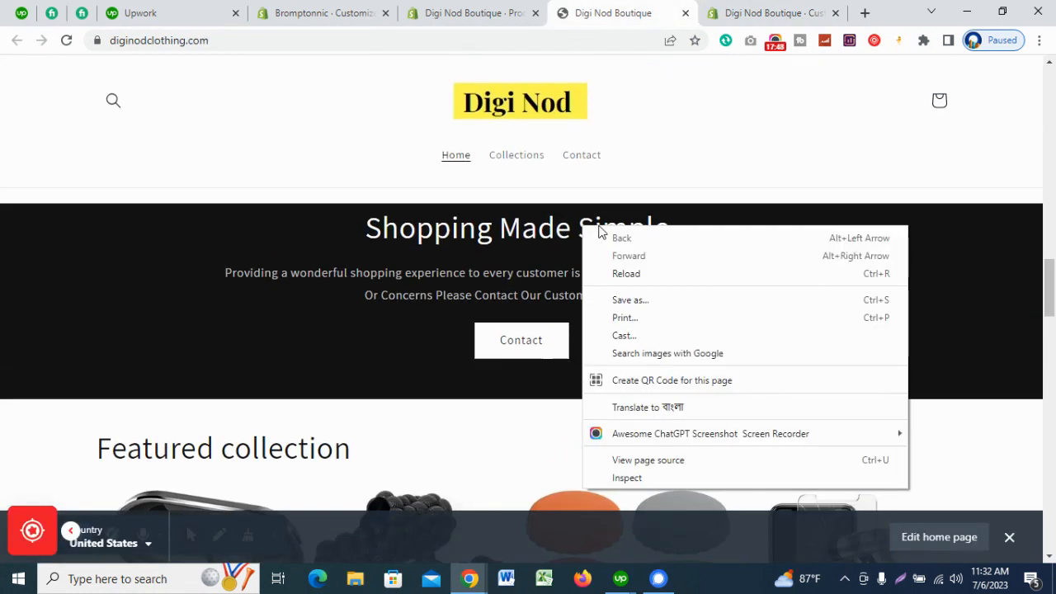
click(421, 258)
scroll(421, 258, down, 1)
scroll(503, 287, up, 1)
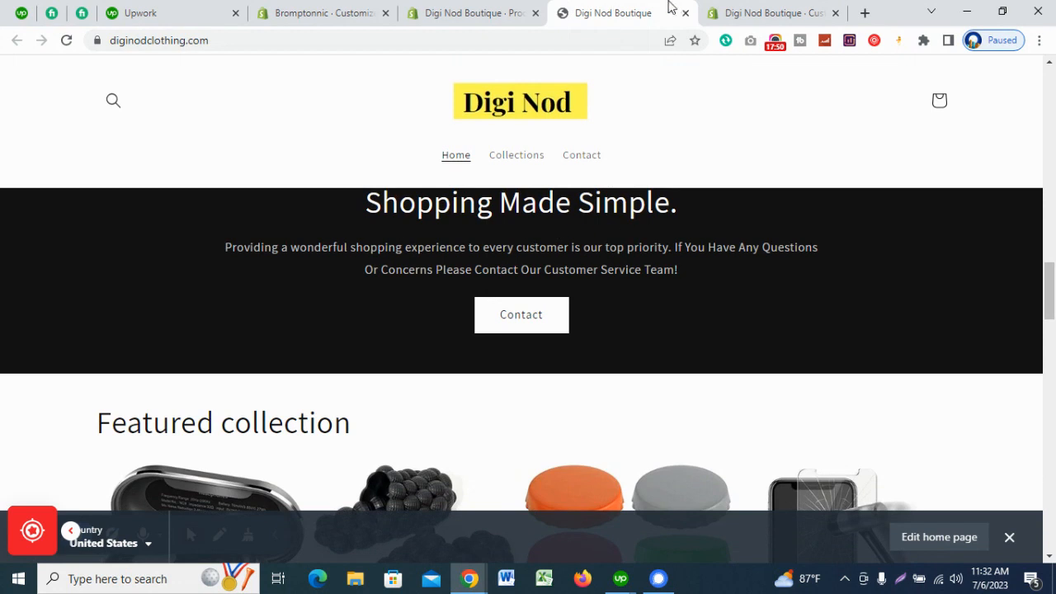
click(734, 10)
click(689, 7)
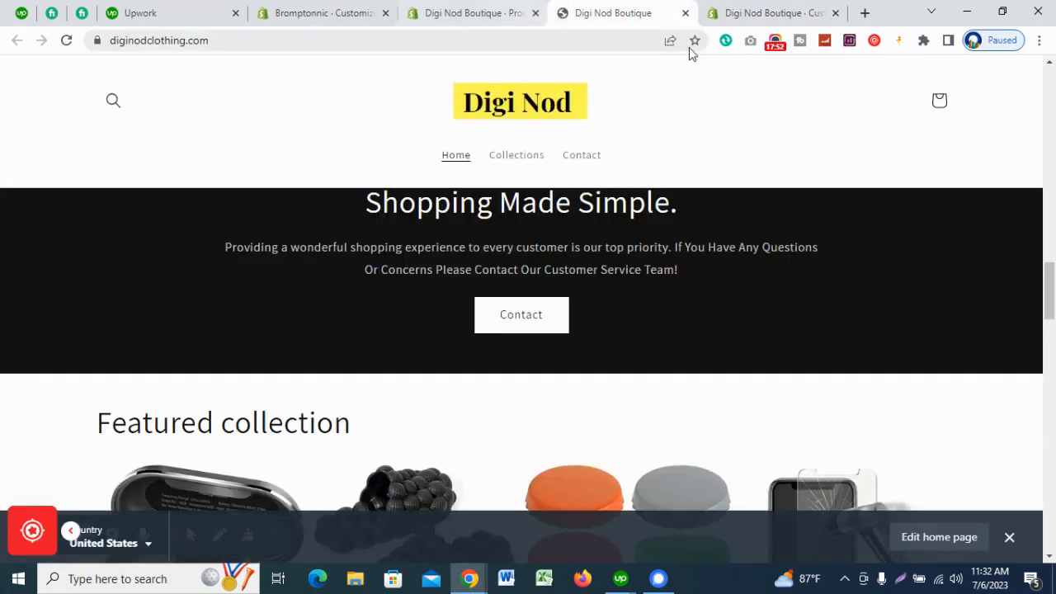
click(783, 8)
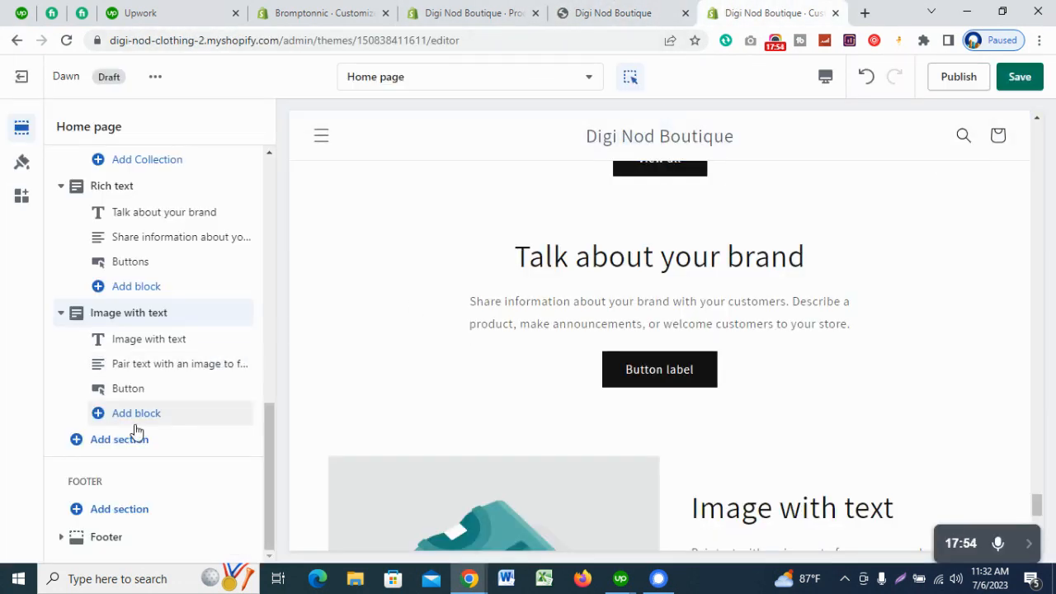
Step: Browse the section types available to add below the Image with text section, and close the list without adding one
click(136, 452)
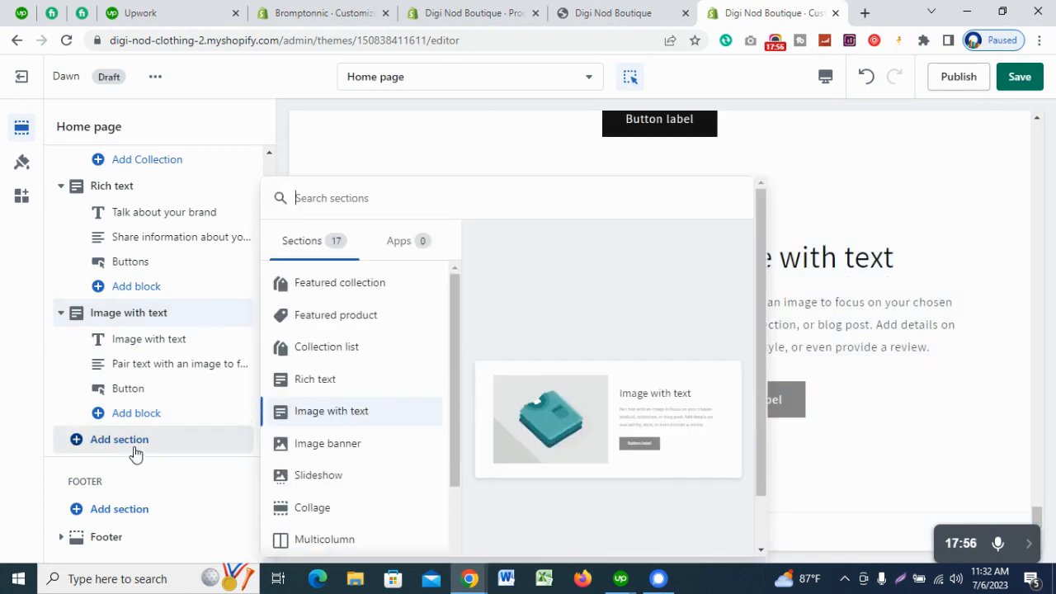
scroll(384, 438, down, 2)
scroll(388, 439, down, 1)
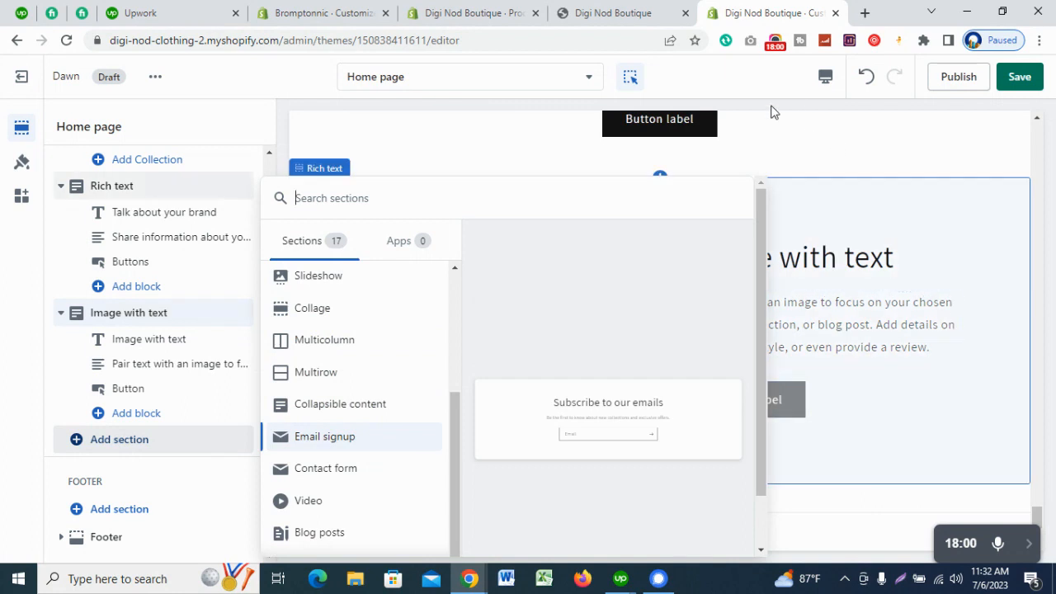
scroll(360, 391, up, 1)
scroll(361, 391, up, 2)
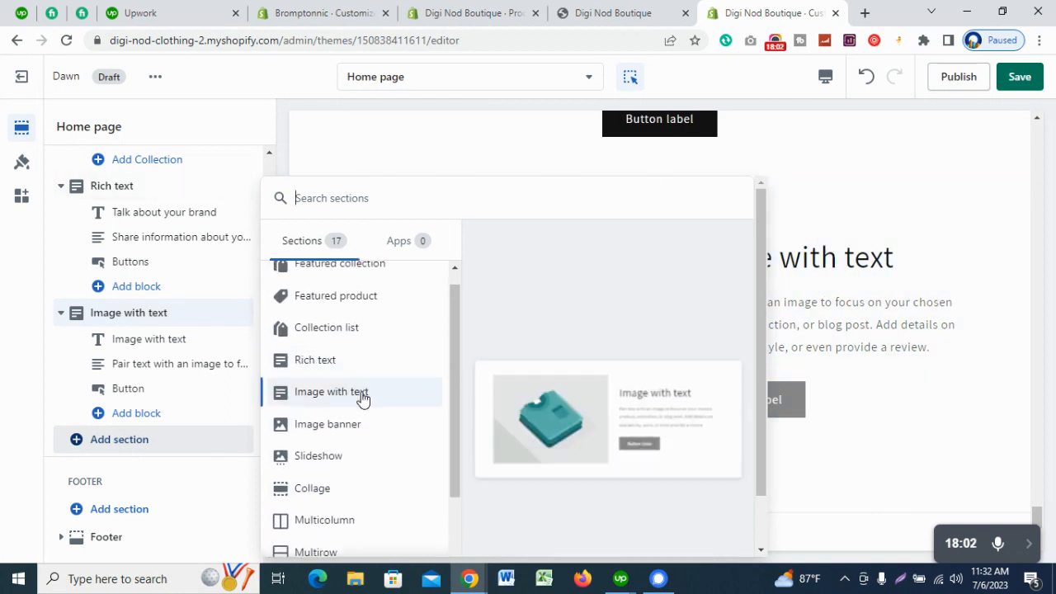
click(133, 452)
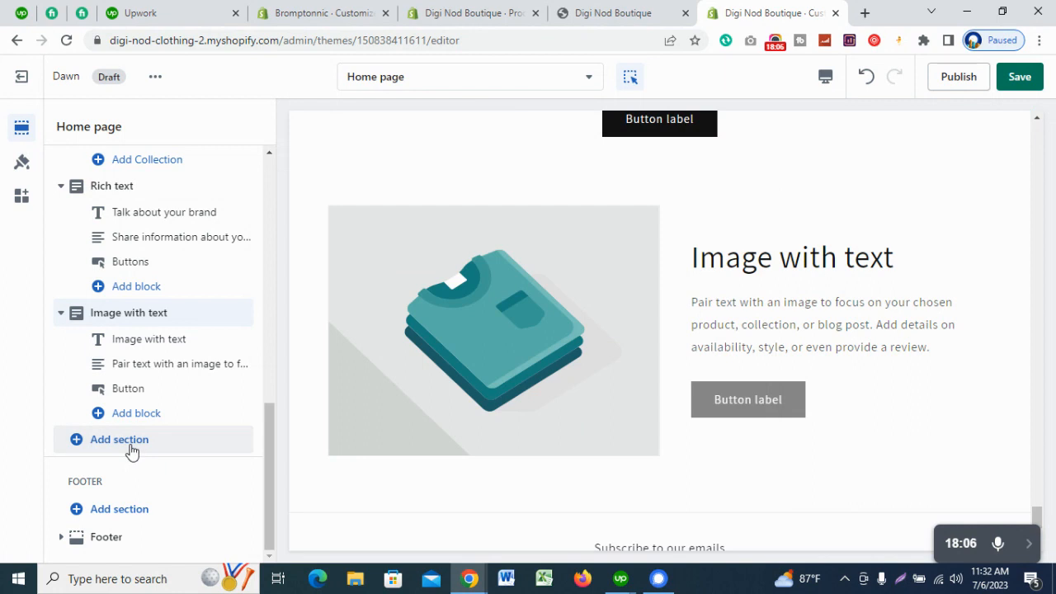